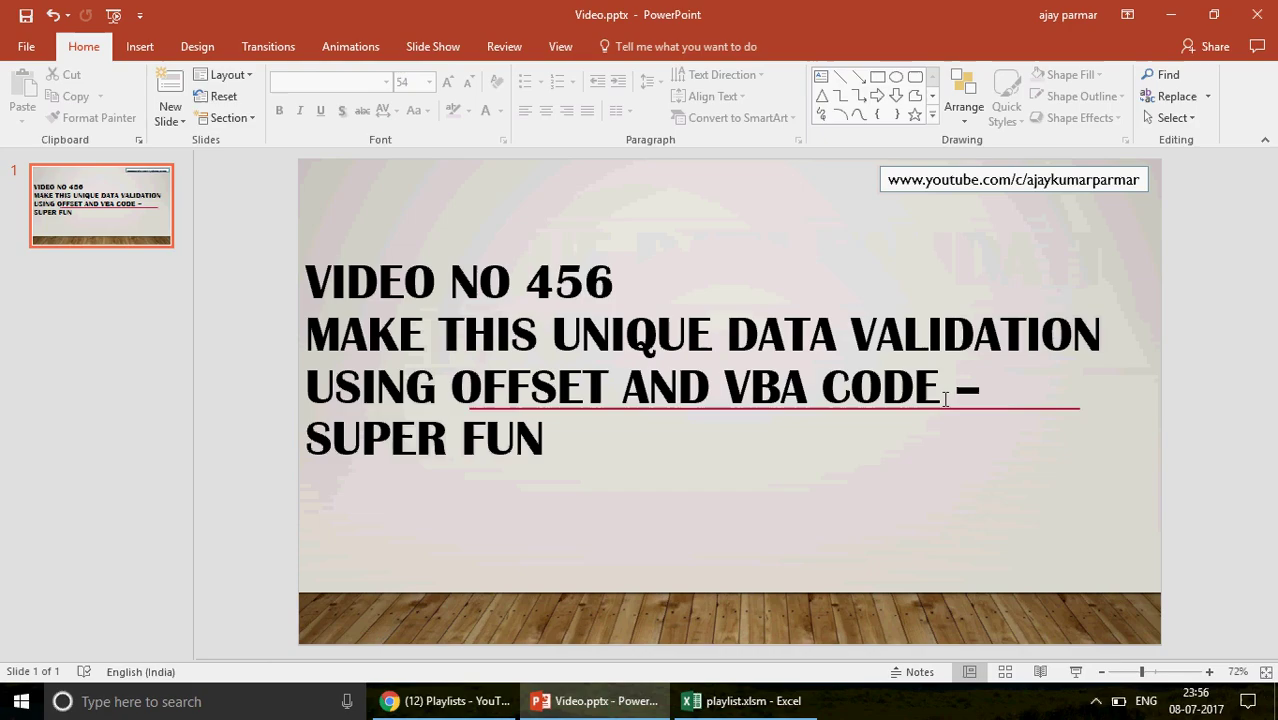
Step: Switch to Chrome and browse the list of playlists on the YouTube Playlists page
{"action": "left_click", "coordinate": [424, 702]}
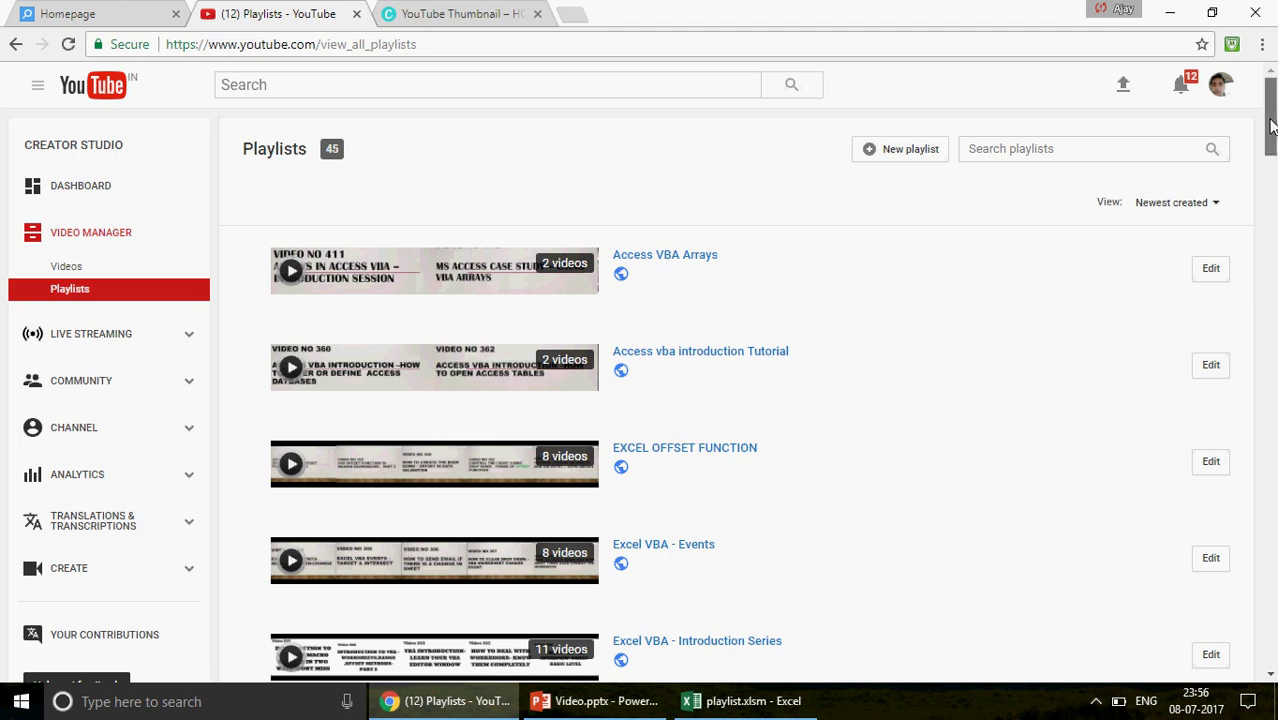
{"action": "mouse_move", "coordinate": [1272, 124]}
{"action": "left_mouse_down"}
{"action": "mouse_move", "coordinate": [1272, 142]}
{"action": "mouse_move", "coordinate": [1272, 120]}
{"action": "left_mouse_up"}
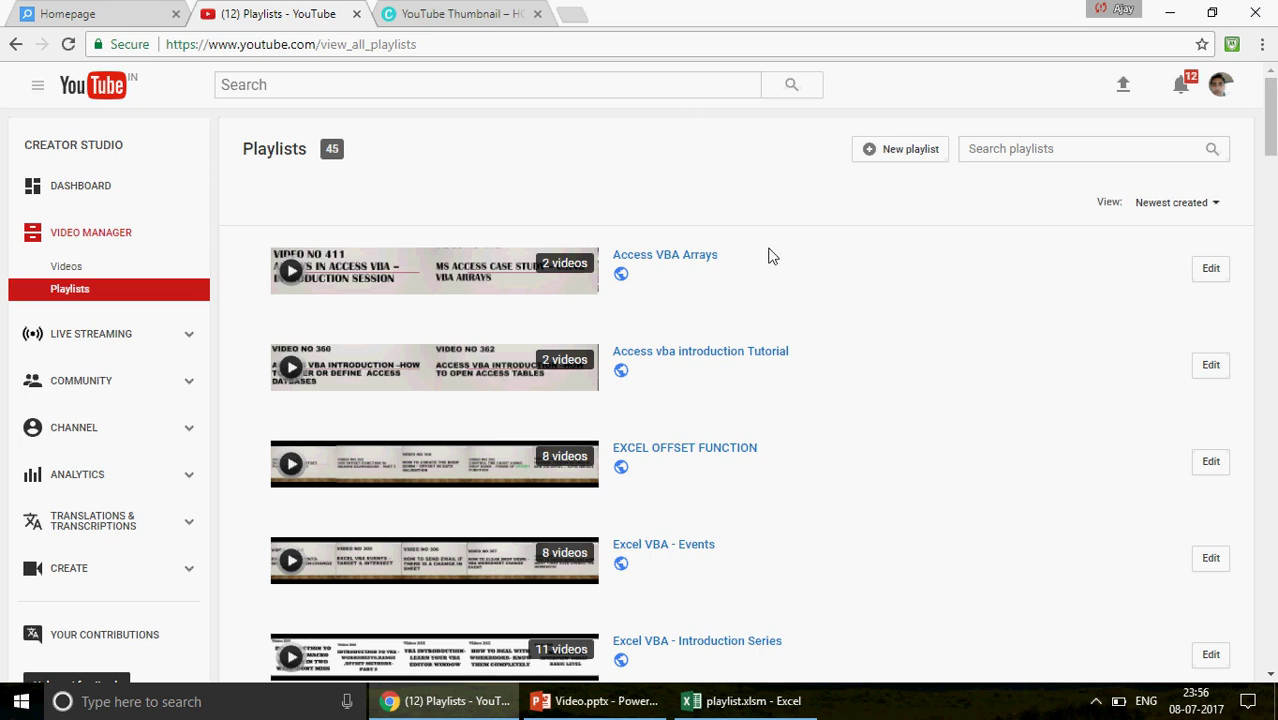
{"action": "mouse_move", "coordinate": [1271, 138]}
{"action": "left_mouse_down"}
{"action": "mouse_move", "coordinate": [1271, 184]}
{"action": "mouse_move", "coordinate": [1271, 155]}
{"action": "left_mouse_up"}
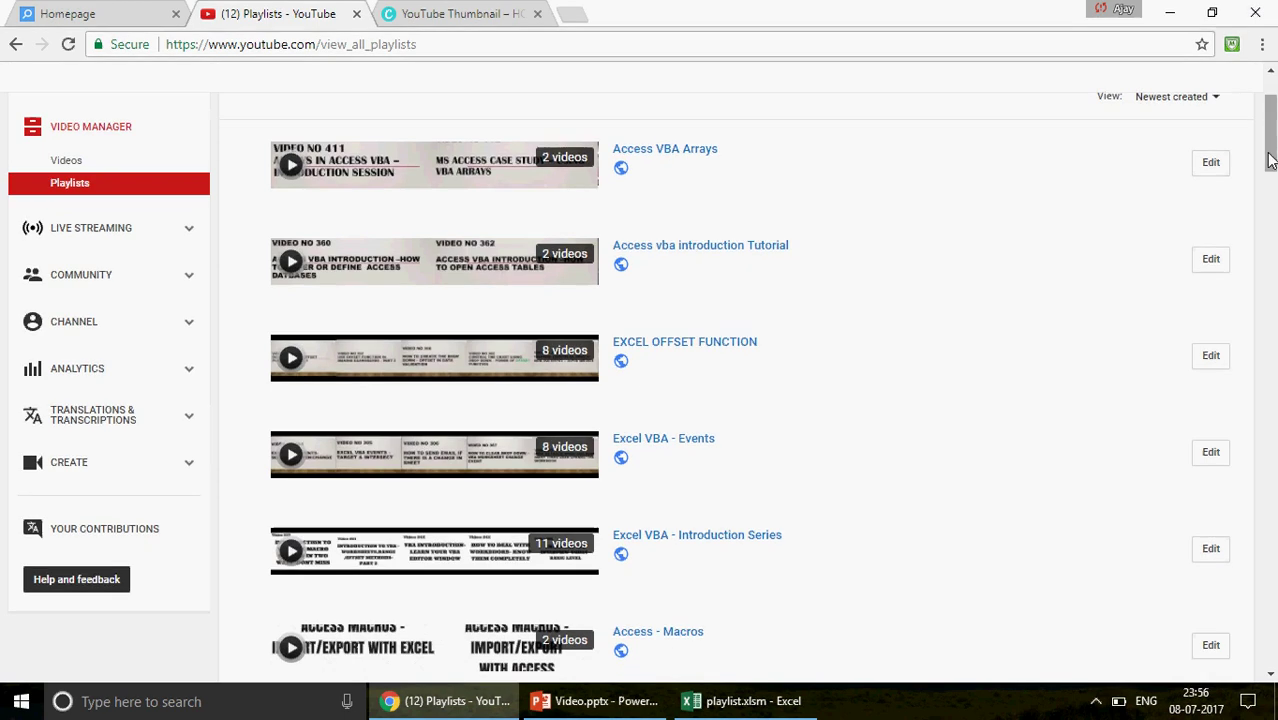
Step: Switch to the playlist.xlsm workbook in Excel, review the topics on the TRAINING sheet and return to Sheet11
{"action": "left_click", "coordinate": [752, 704]}
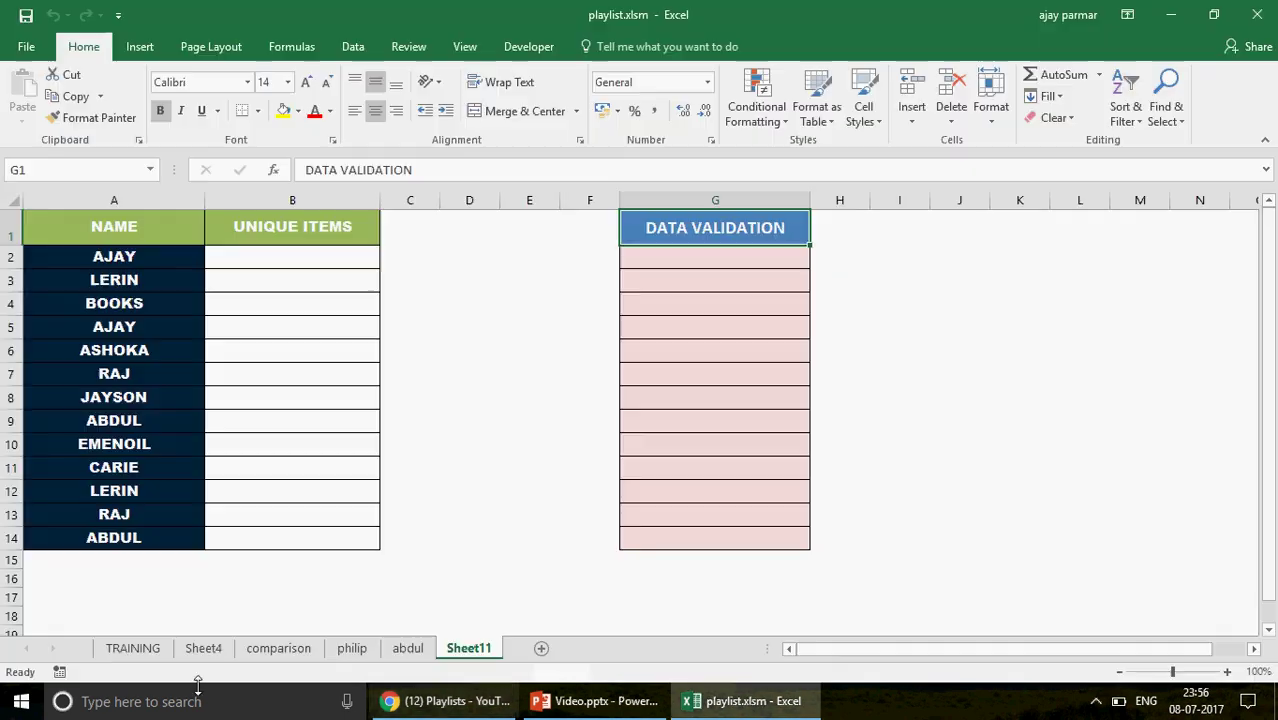
{"action": "left_click", "coordinate": [132, 649]}
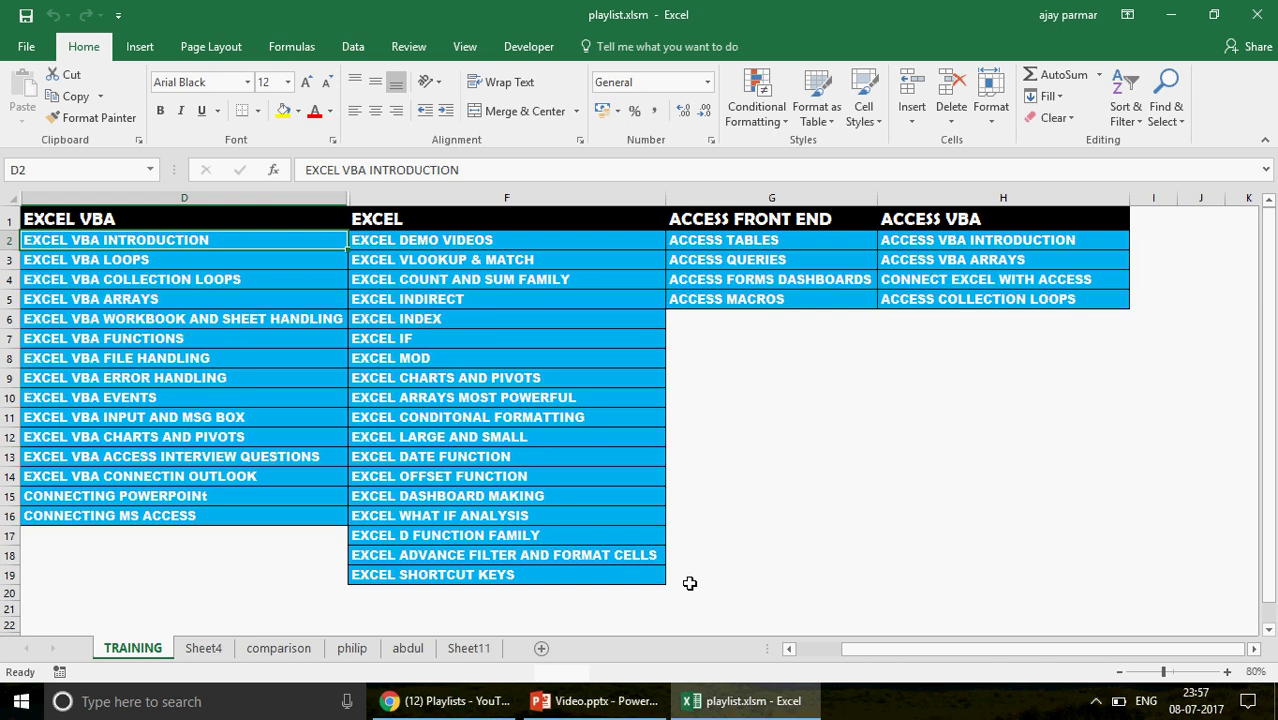
{"action": "left_click", "coordinate": [469, 650]}
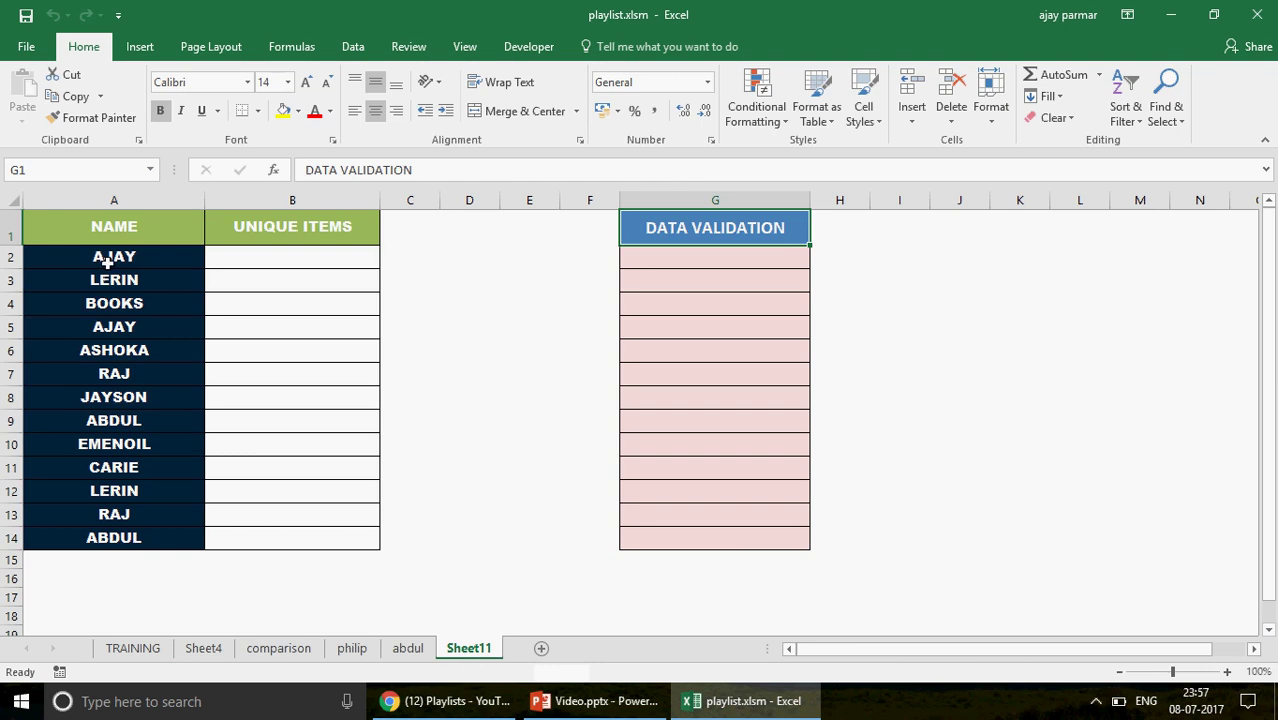
Step: Examine the NAME column entries in A2:A14 on Sheet11 for repeated names
{"action": "left_click", "coordinate": [129, 200]}
{"action": "left_click_drag", "start_coordinate": [129, 200], "coordinate": [129, 199]}
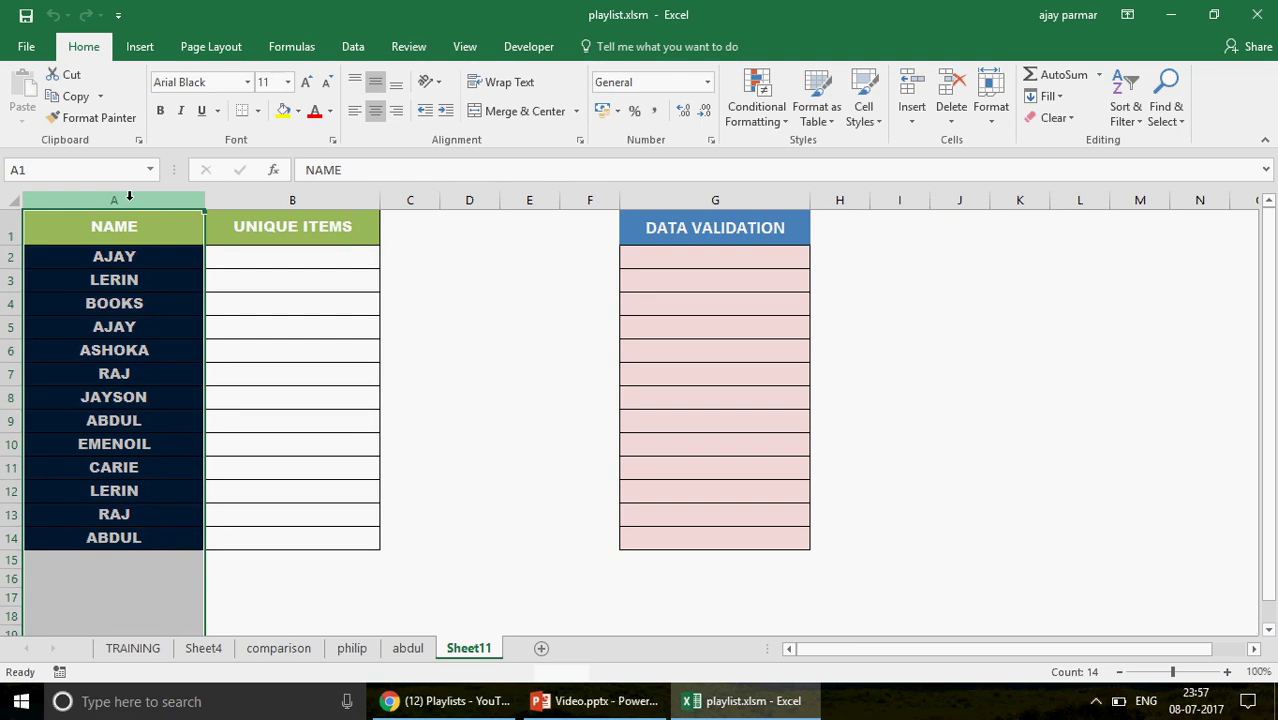
{"action": "left_click", "coordinate": [161, 266]}
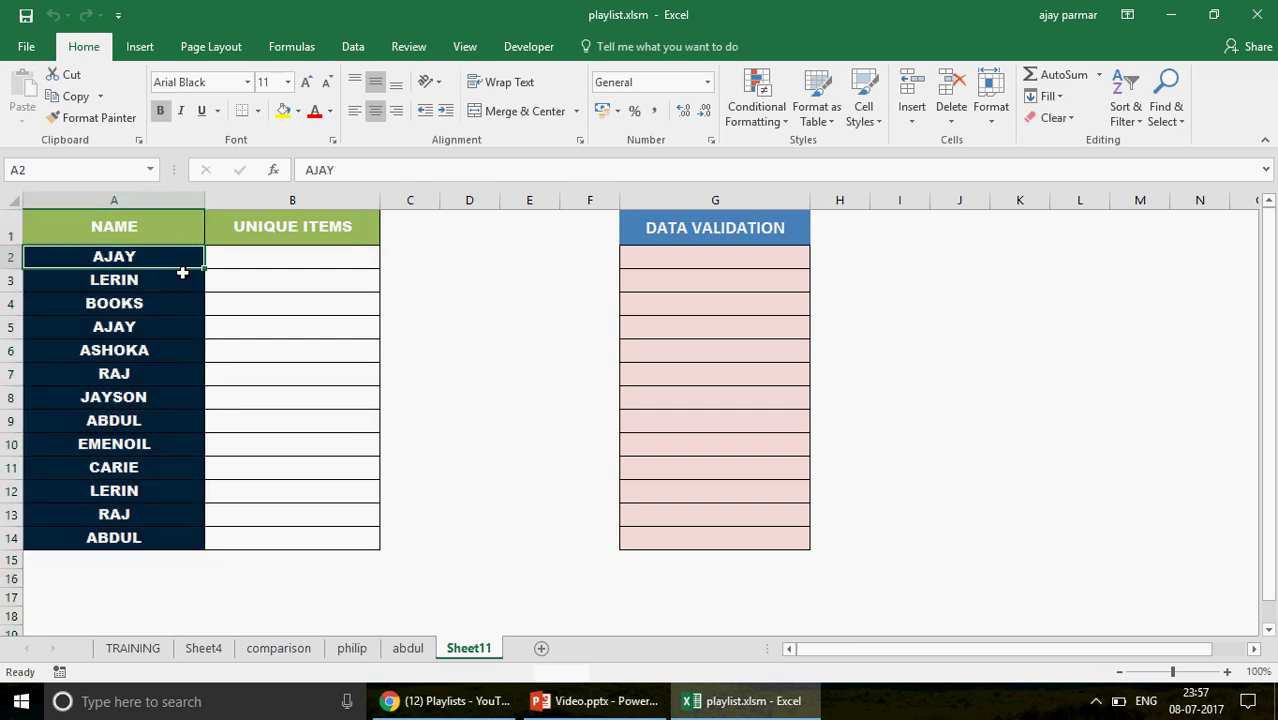
{"action": "left_click", "coordinate": [164, 492]}
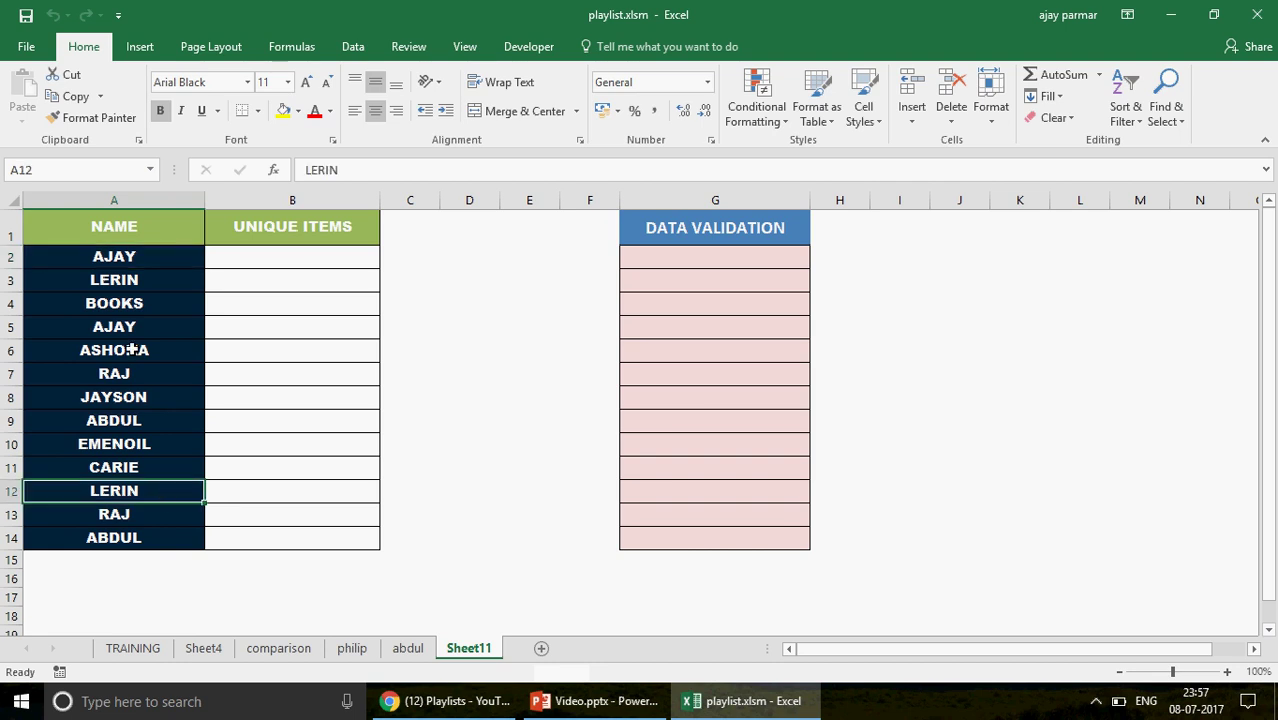
{"action": "left_click", "coordinate": [761, 264]}
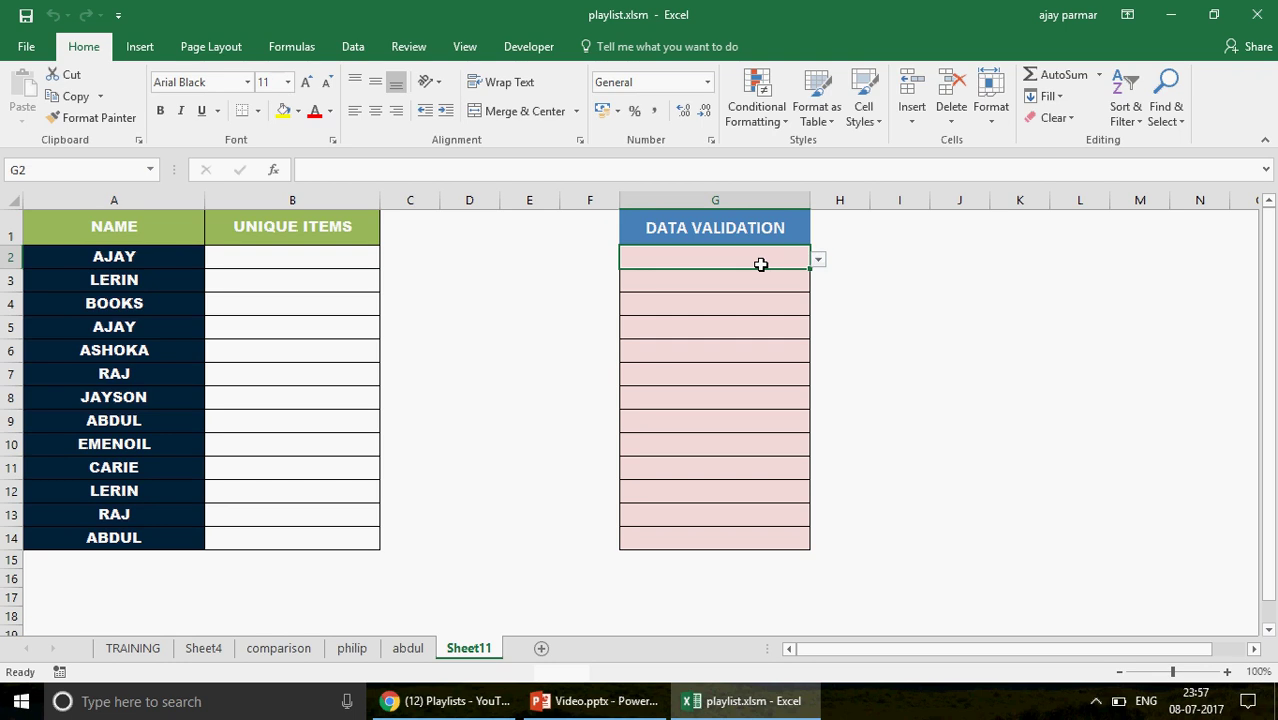
{"action": "left_click_drag", "start_coordinate": [139, 256], "coordinate": [149, 537]}
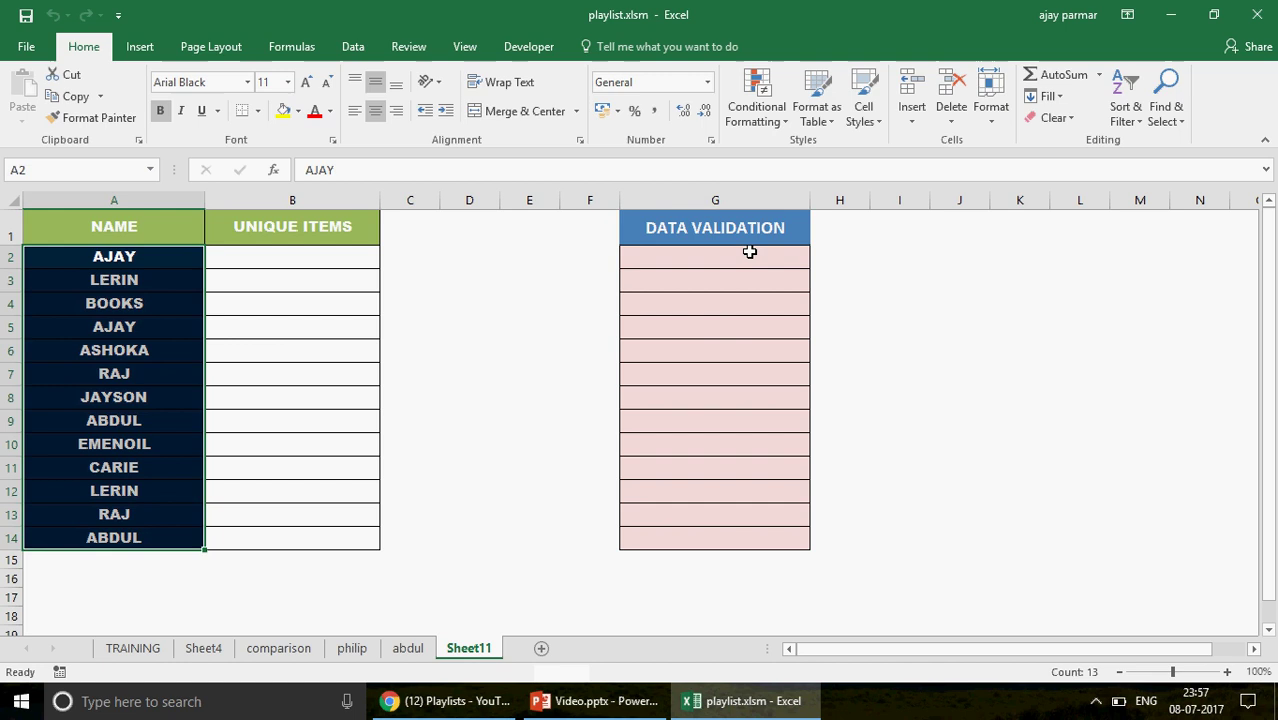
Step: Look through the names in the G2 drop-down list for duplicates without choosing one
{"action": "left_click", "coordinate": [755, 256]}
{"action": "left_click", "coordinate": [817, 262]}
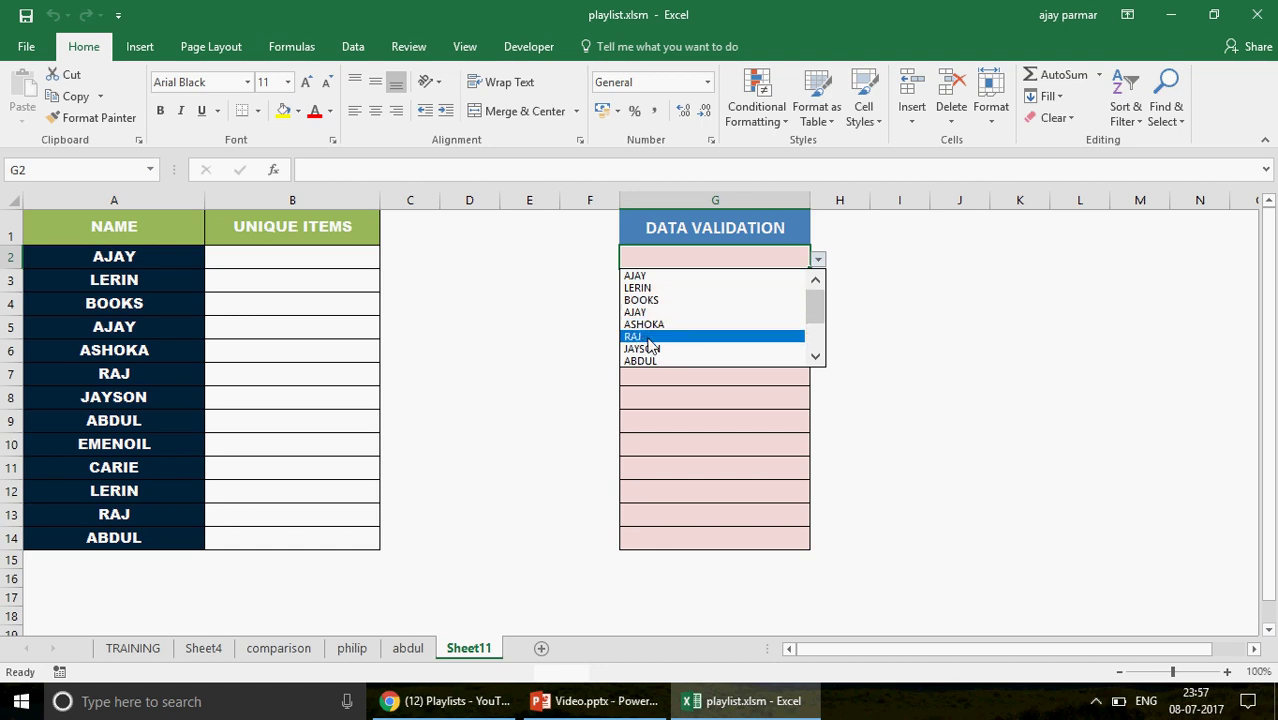
{"action": "left_click", "coordinate": [816, 357]}
{"action": "left_click", "coordinate": [816, 357]}
{"action": "left_click", "coordinate": [816, 357]}
{"action": "left_click", "coordinate": [816, 357]}
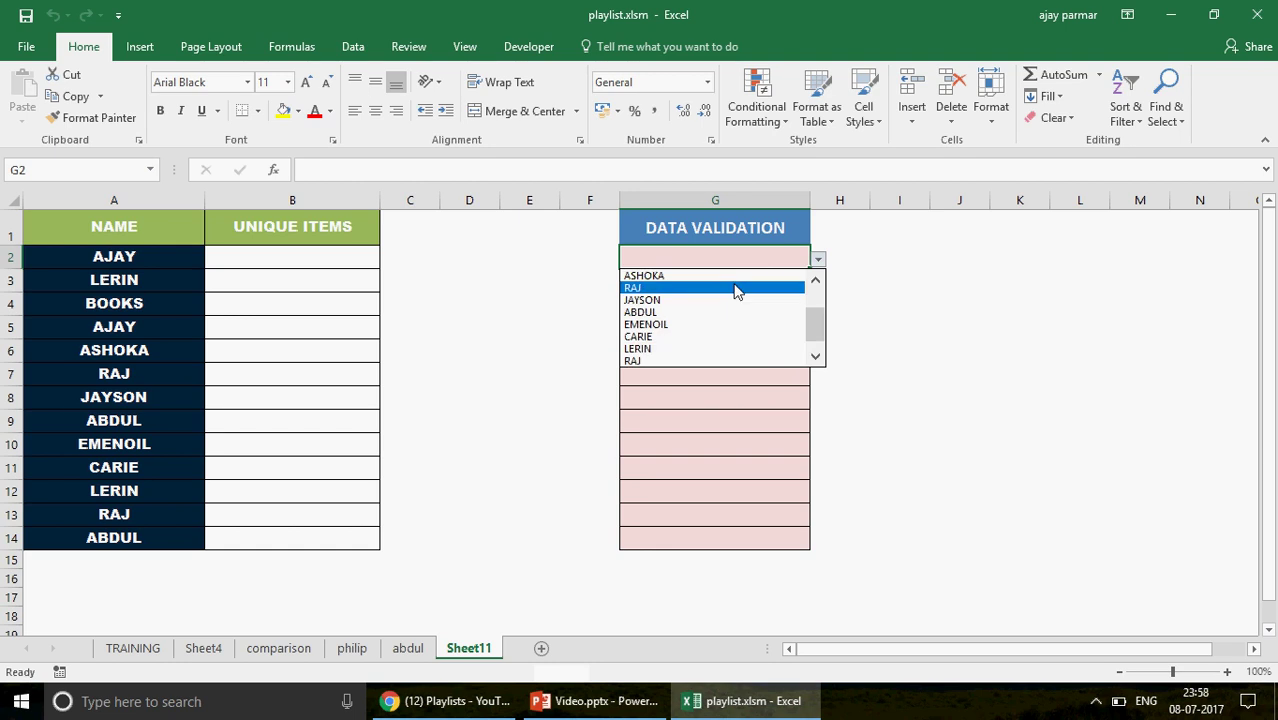
{"action": "left_click", "coordinate": [670, 234]}
{"action": "left_click", "coordinate": [689, 287]}
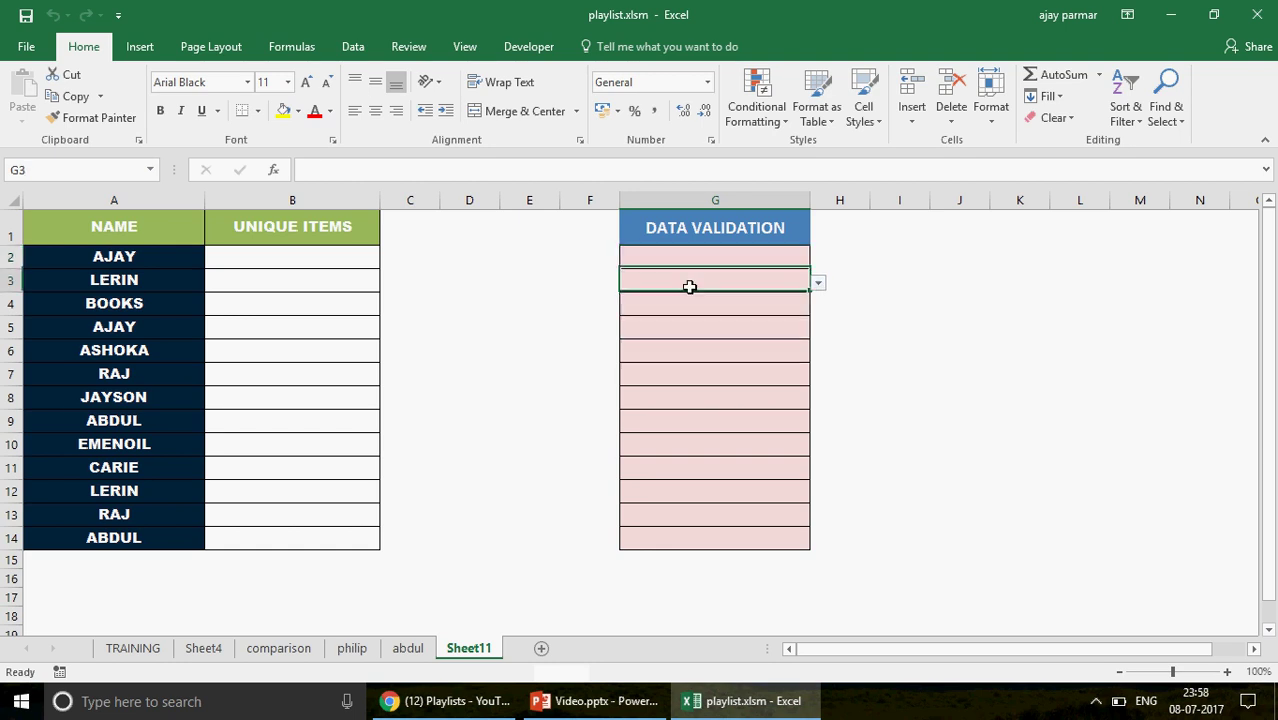
{"action": "key", "text": "Up"}
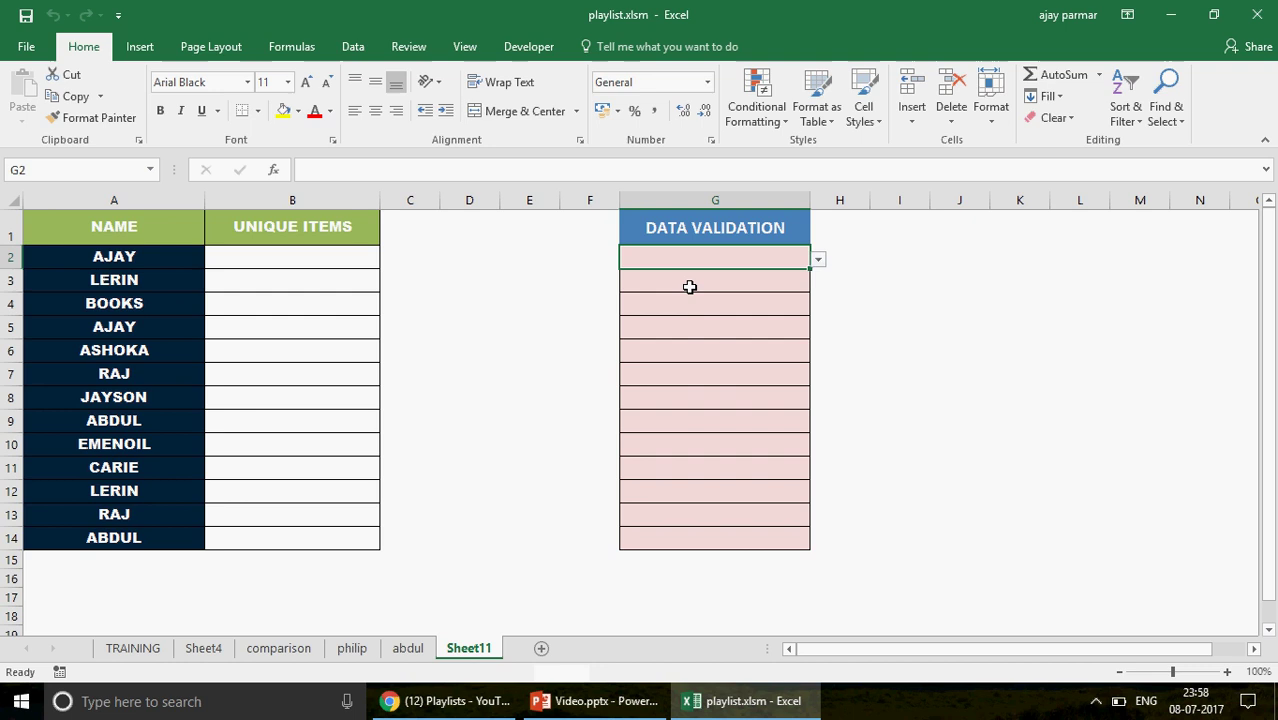
Step: Enter the notes OFFSET, NAME MANAGER and DATA VALIDATION in cells I1, I2 and I3
{"action": "left_click", "coordinate": [910, 230]}
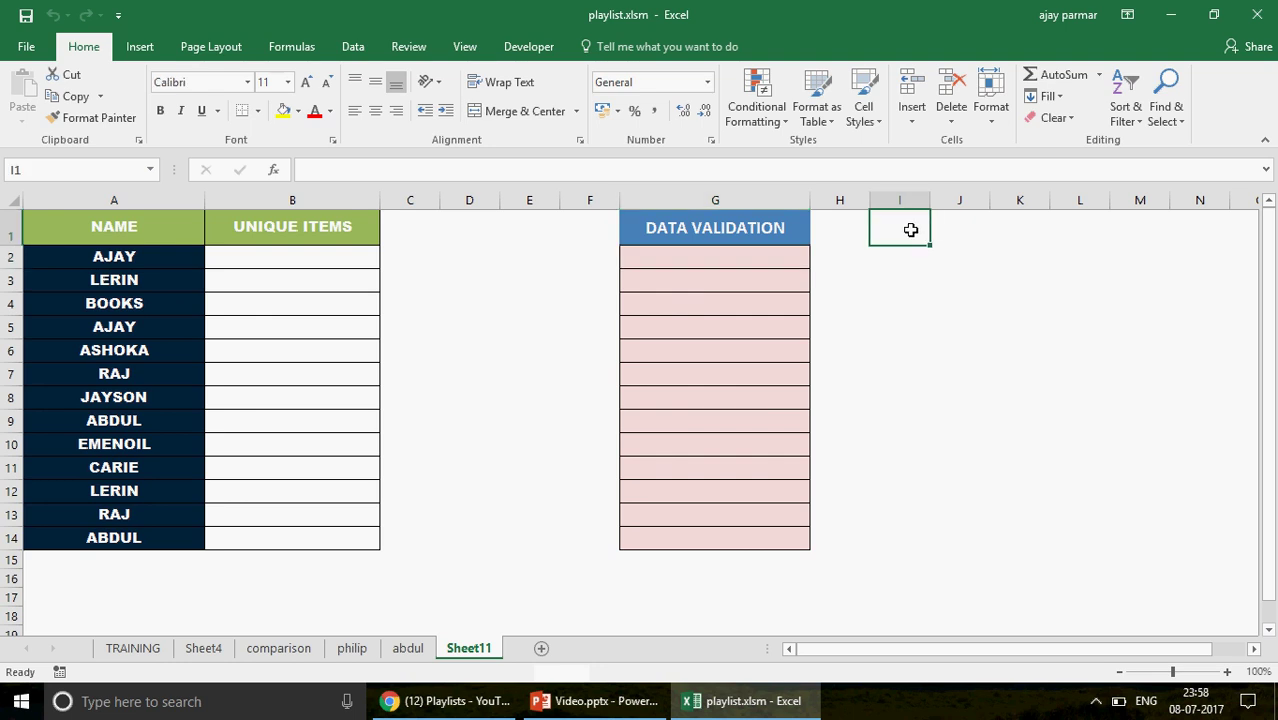
{"action": "type", "text": "OFFSET"}
{"action": "key", "text": "Return"}
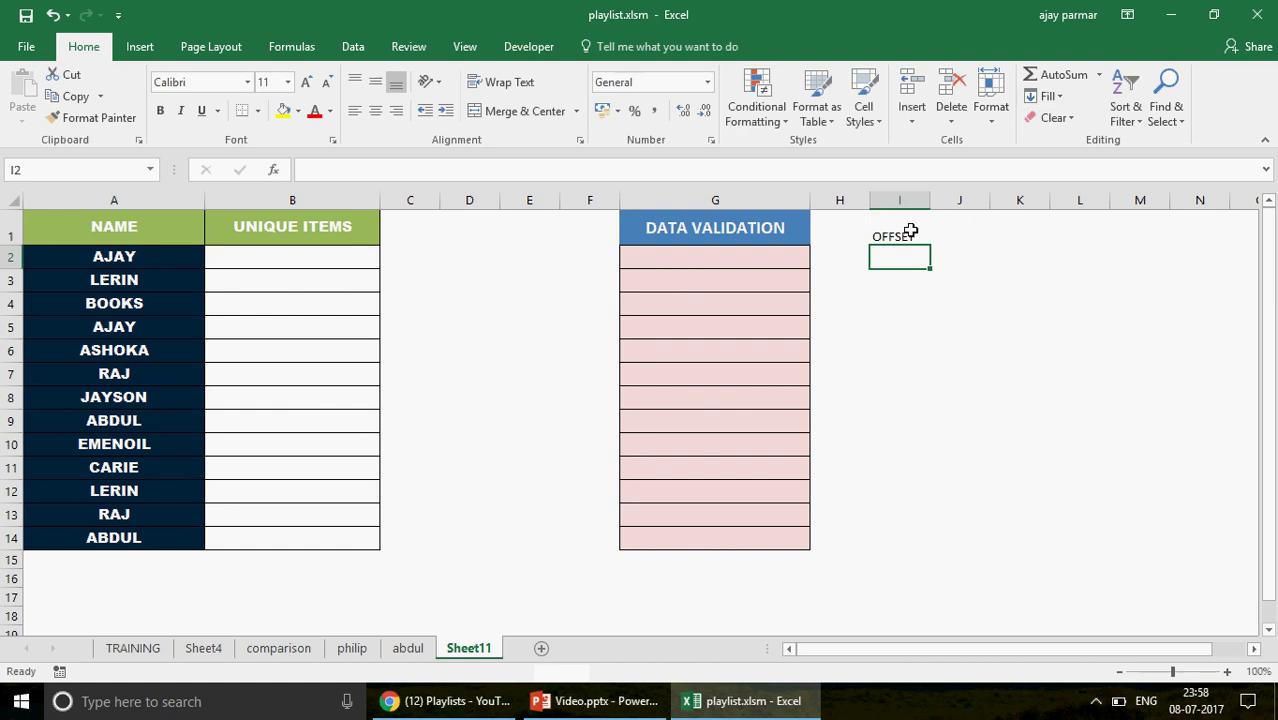
{"action": "type", "text": "NAME MA"}
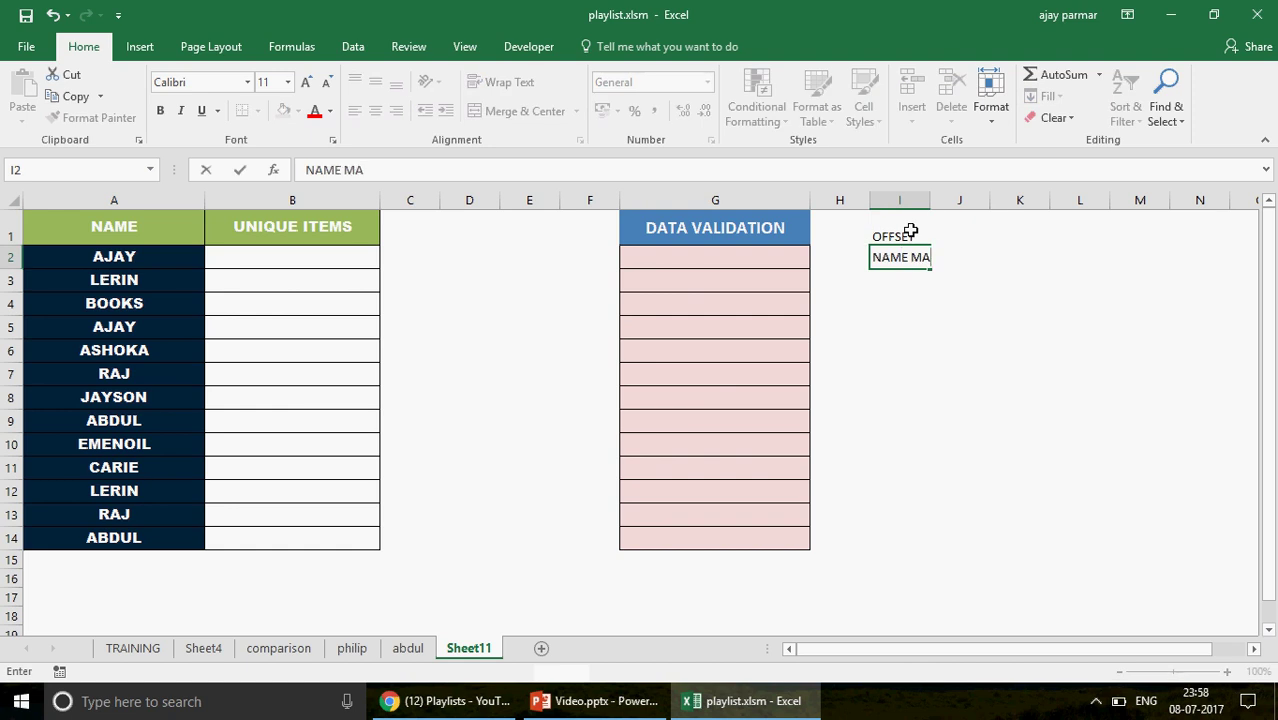
{"action": "type", "text": "NAGER"}
{"action": "key", "text": "ctrl+Return"}
{"action": "key", "text": "Return"}
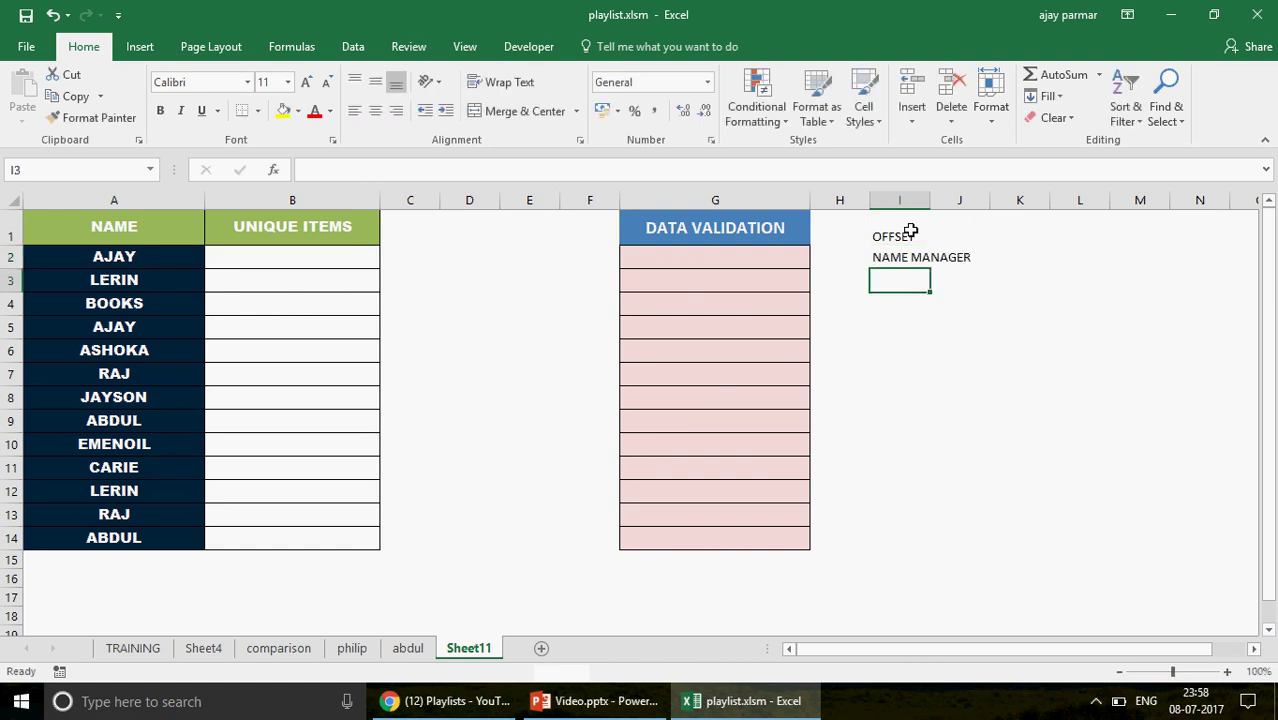
{"action": "type", "text": "DA"}
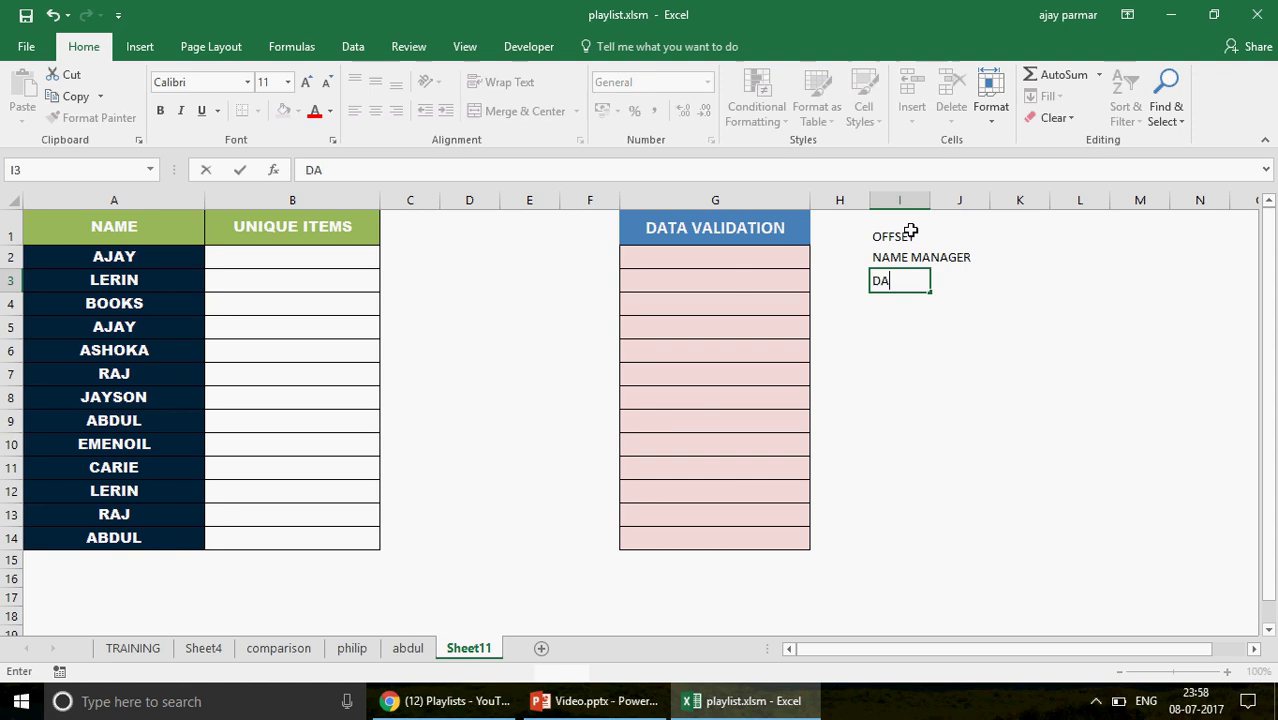
{"action": "type", "text": "TA VAL"}
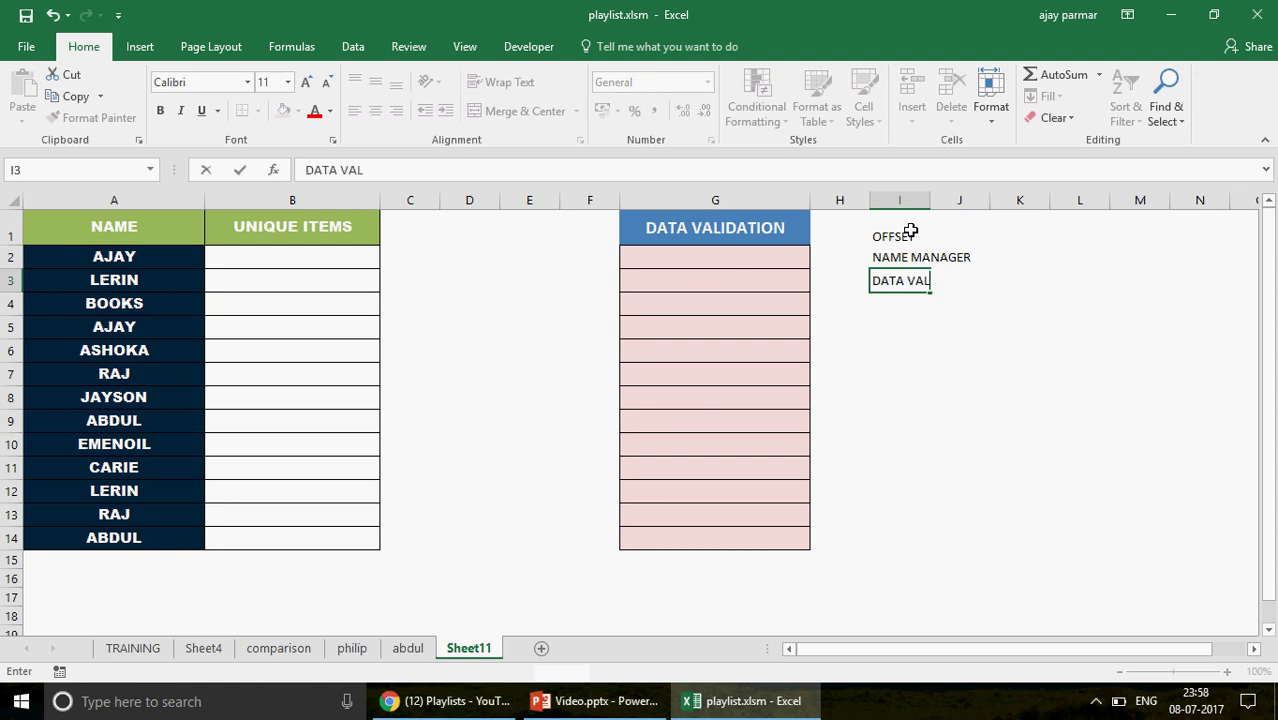
{"action": "type", "text": "IDATION"}
{"action": "key", "text": "Return"}
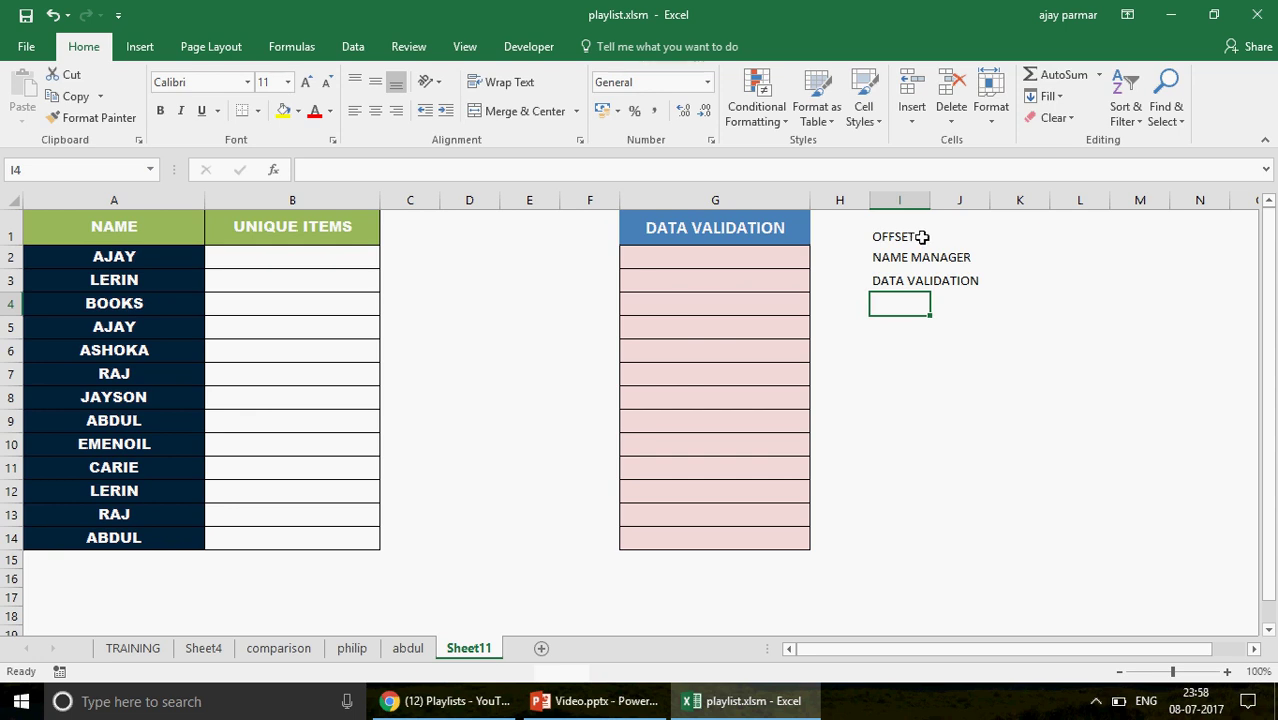
Step: Review the notes in column I and the OFFSET, INDIRECT and VBA introduction topics on the TRAINING sheet
{"action": "left_click", "coordinate": [923, 237]}
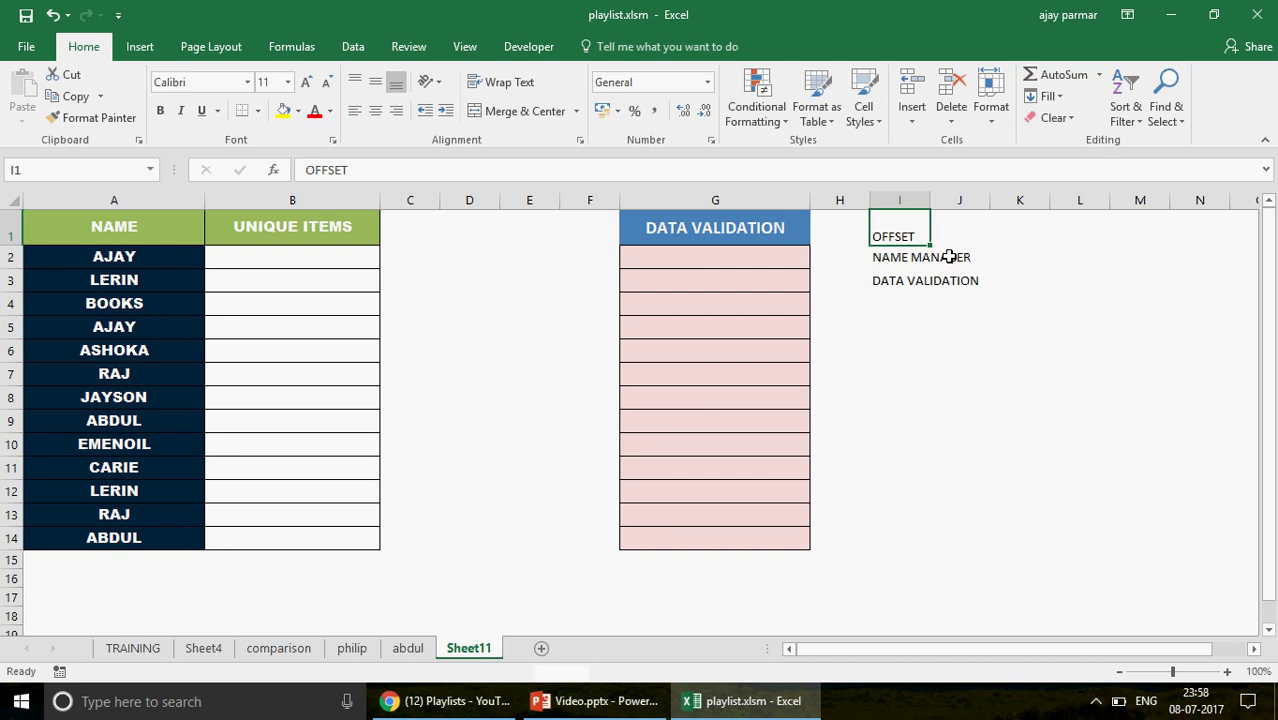
{"action": "left_click", "coordinate": [904, 283]}
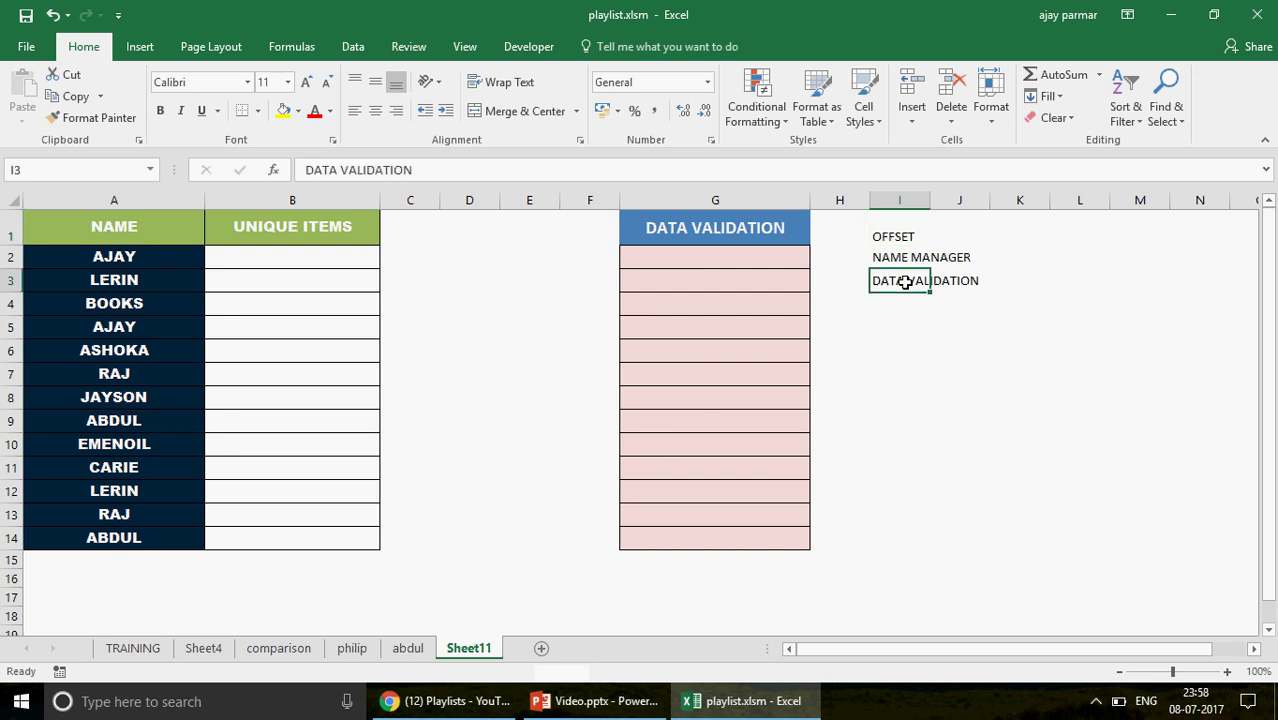
{"action": "left_click", "coordinate": [134, 650]}
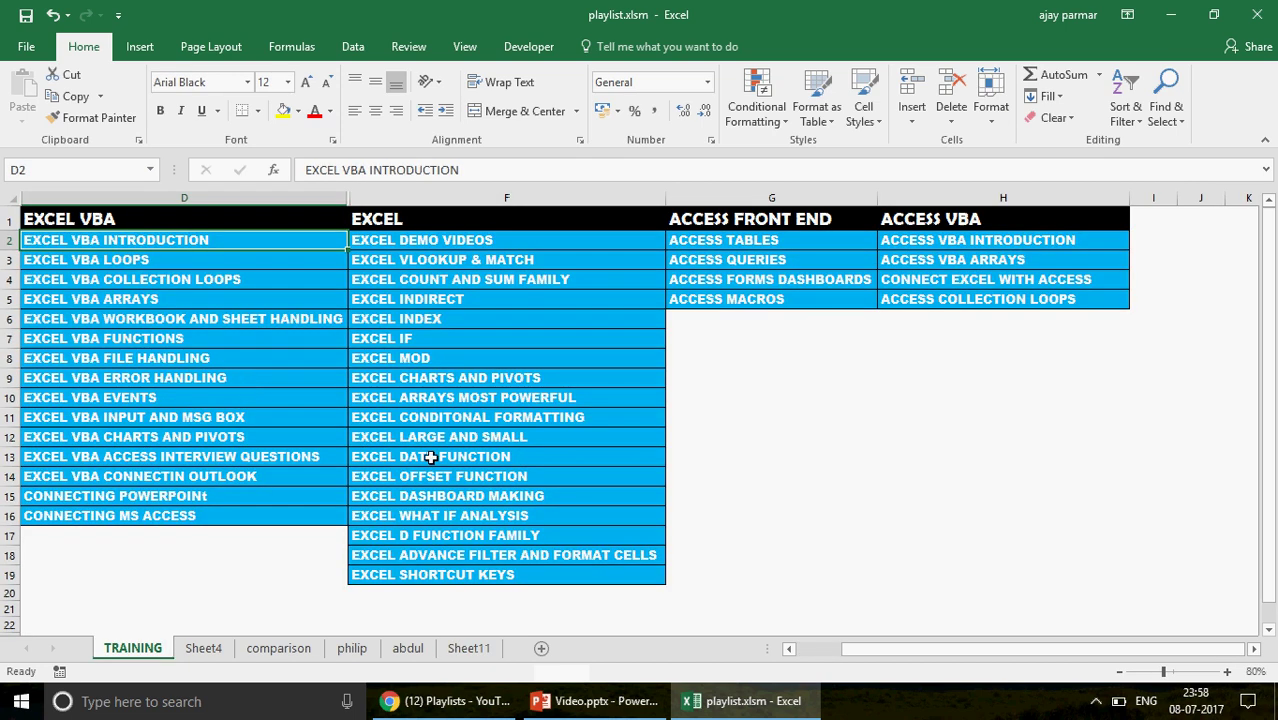
{"action": "left_click", "coordinate": [510, 476]}
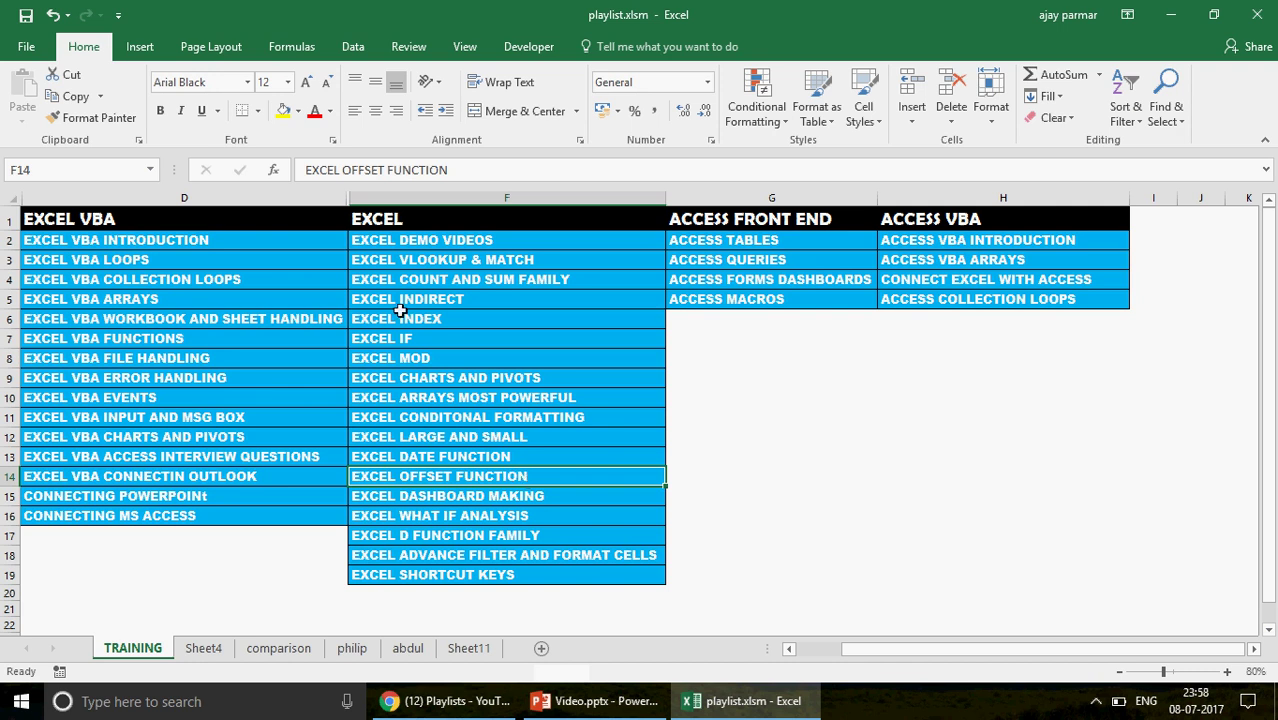
{"action": "left_click", "coordinate": [465, 302]}
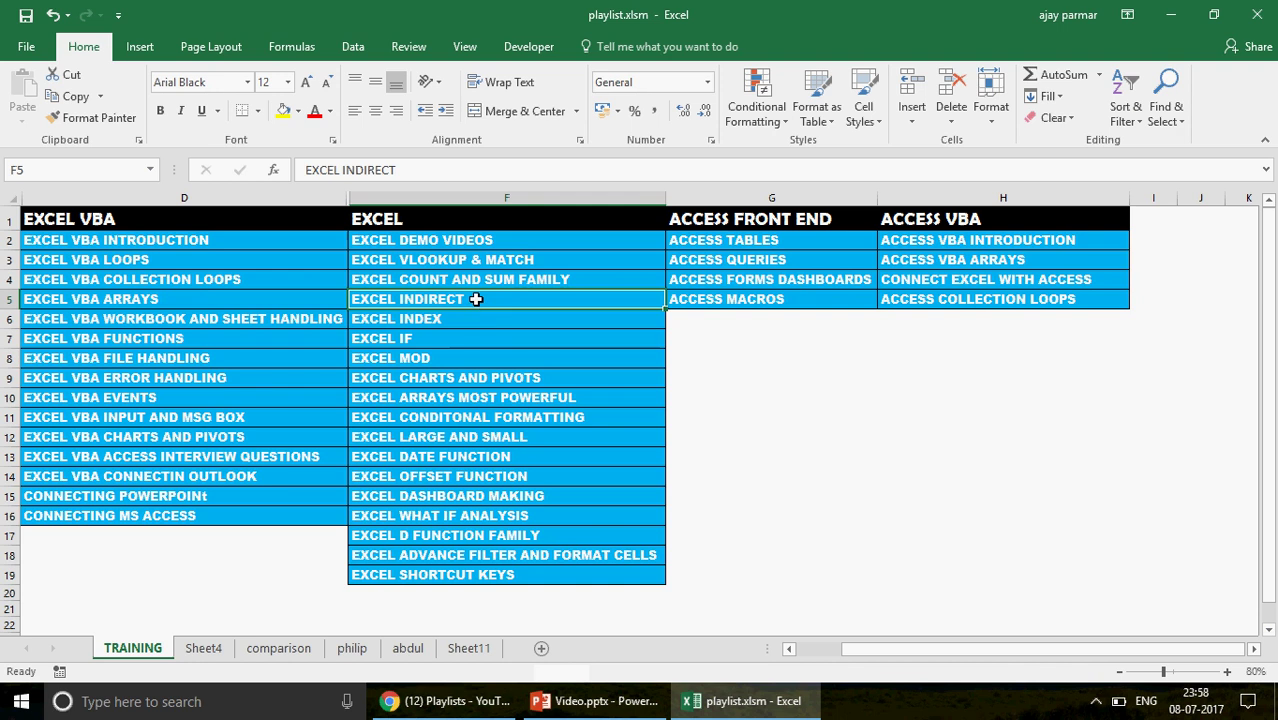
{"action": "left_click", "coordinate": [507, 477]}
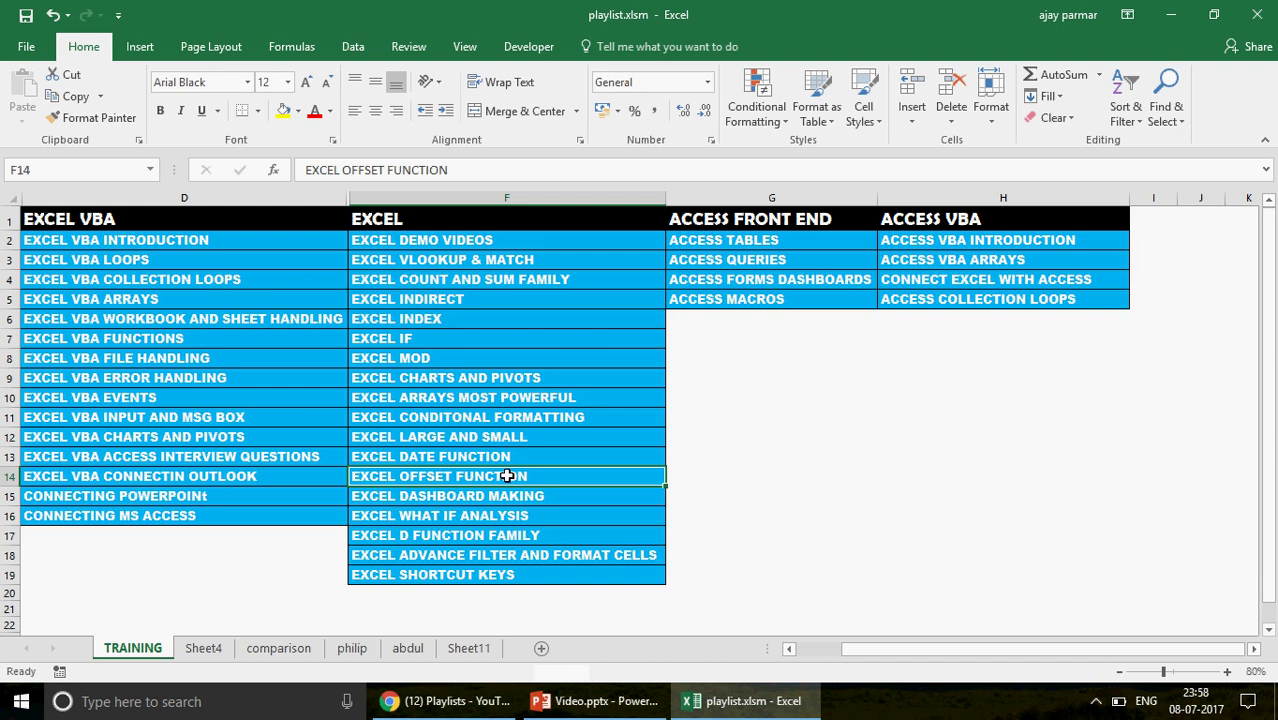
{"action": "left_click", "coordinate": [120, 240]}
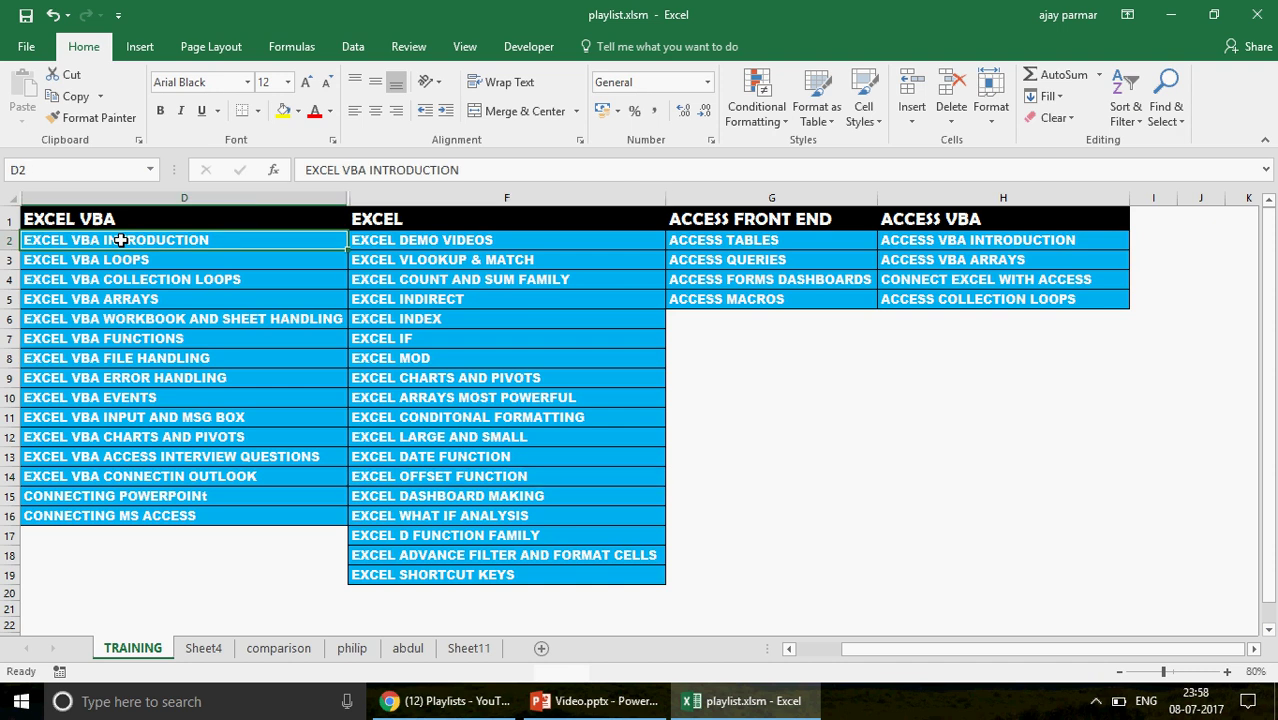
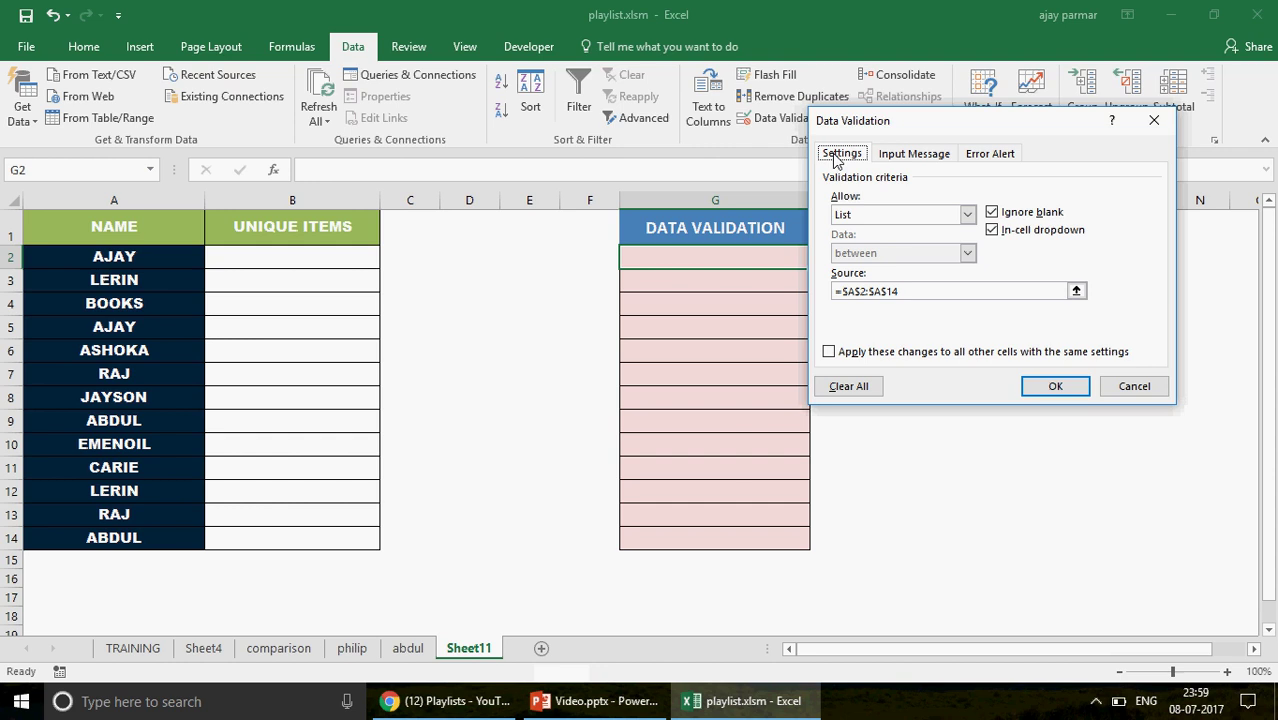
Step: Check the source range of the G2 list validation on Sheet11 and close the settings without changes
{"action": "left_click", "coordinate": [923, 292]}
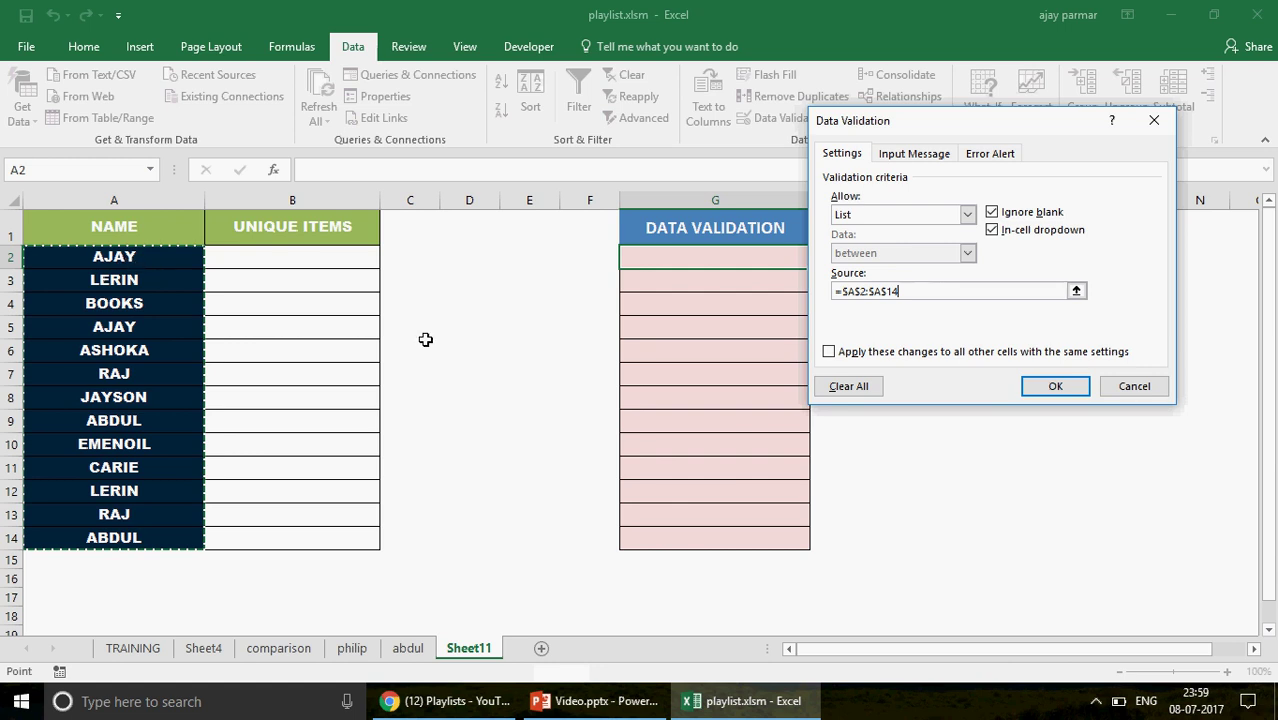
{"action": "left_click", "coordinate": [1117, 388]}
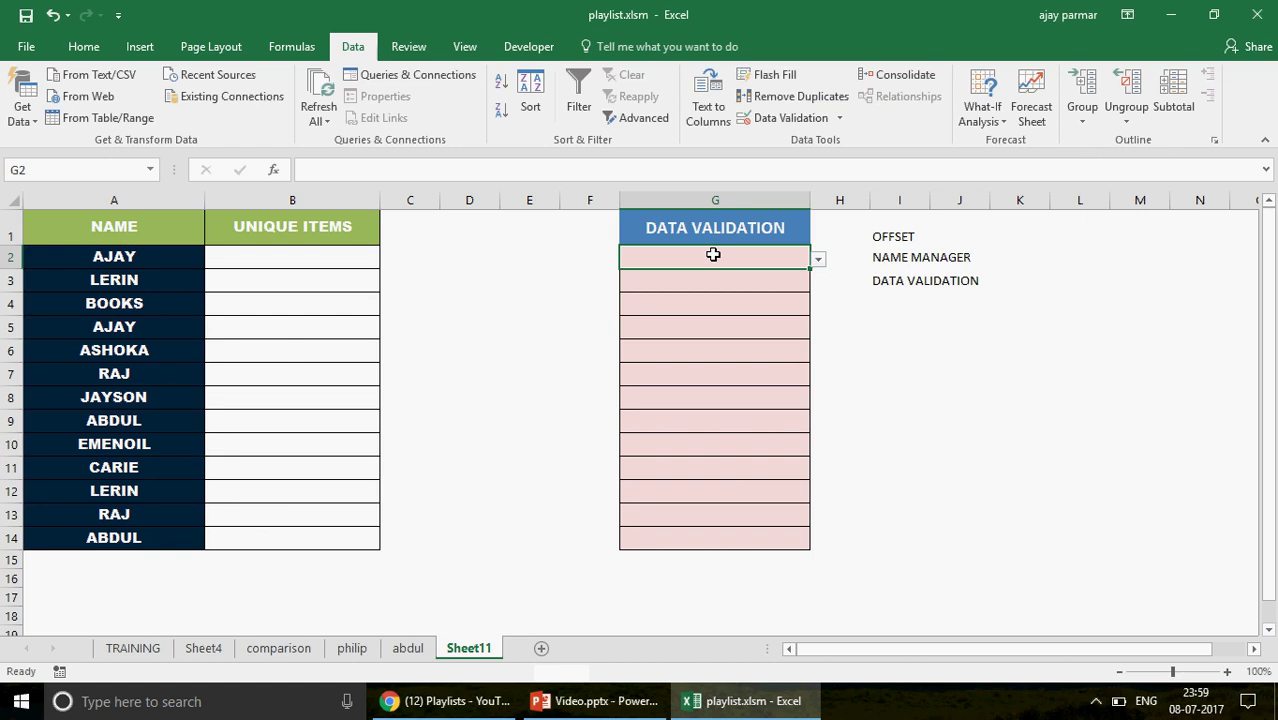
Step: Clear all data validation from cells G2:G14 of the DATA VALIDATION column
{"action": "left_click_drag", "start_coordinate": [713, 255], "coordinate": [713, 327]}
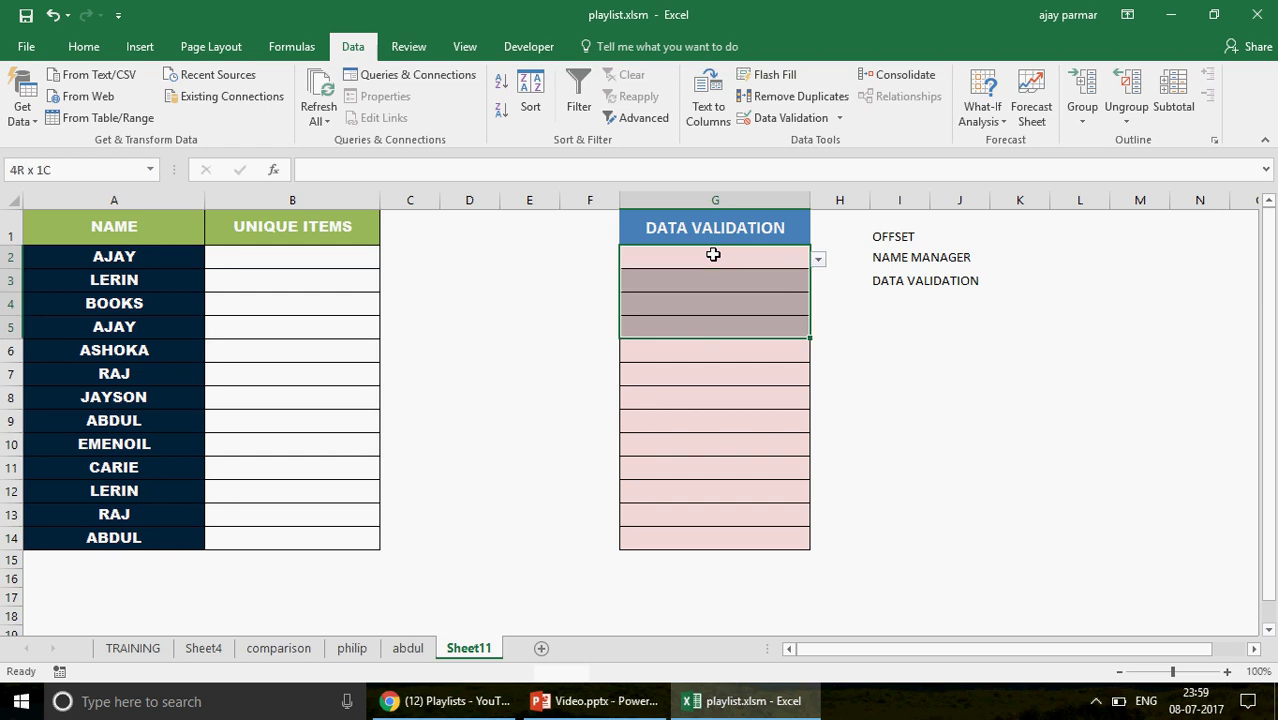
{"action": "key", "text": "shift+Down"}
{"action": "key", "text": "shift+Down"}
{"action": "key", "text": "shift+Down"}
{"action": "key", "text": "shift+Down"}
{"action": "key", "text": "shift+Down"}
{"action": "left_click_drag", "start_coordinate": [713, 255], "coordinate": [713, 537]}
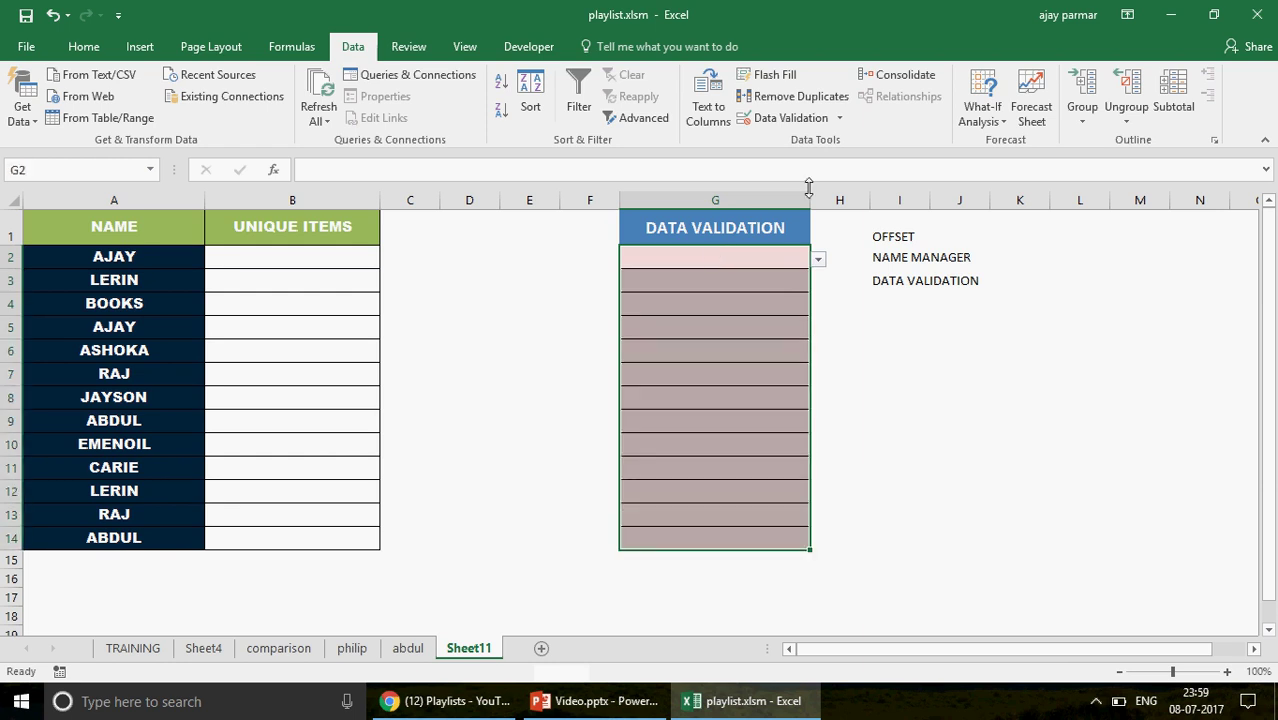
{"action": "left_click", "coordinate": [842, 121]}
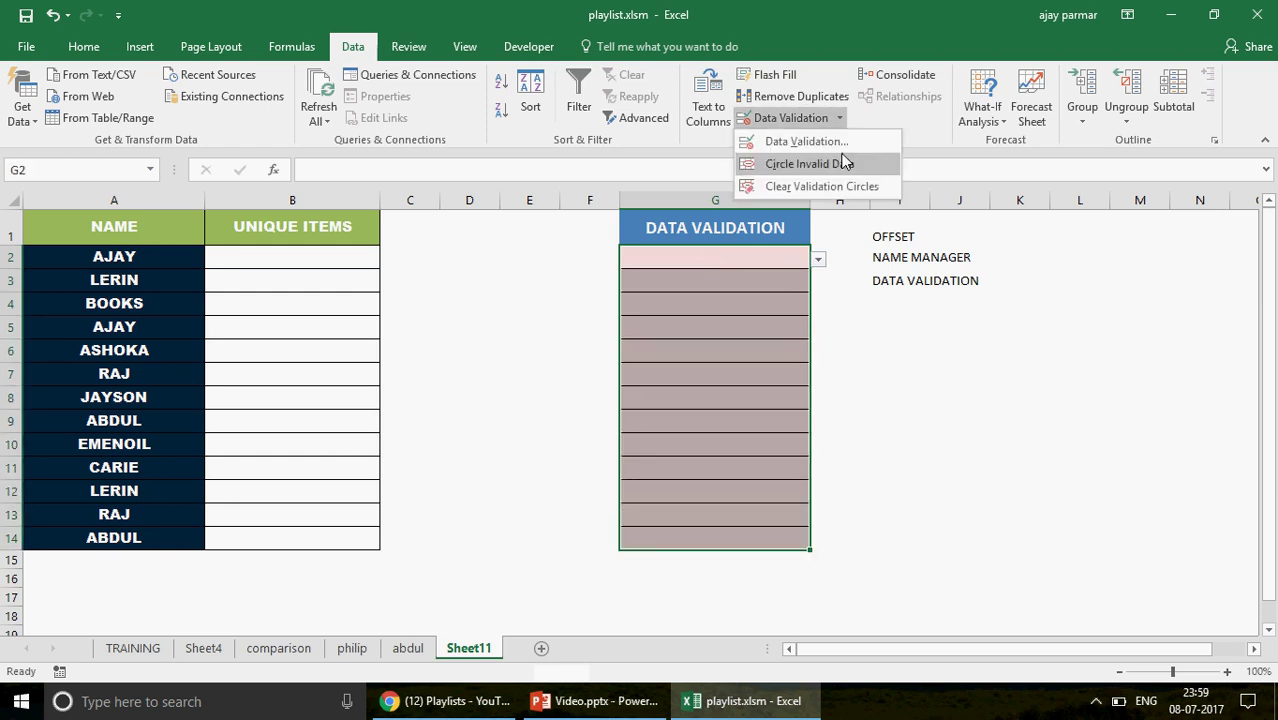
{"action": "left_click", "coordinate": [807, 144]}
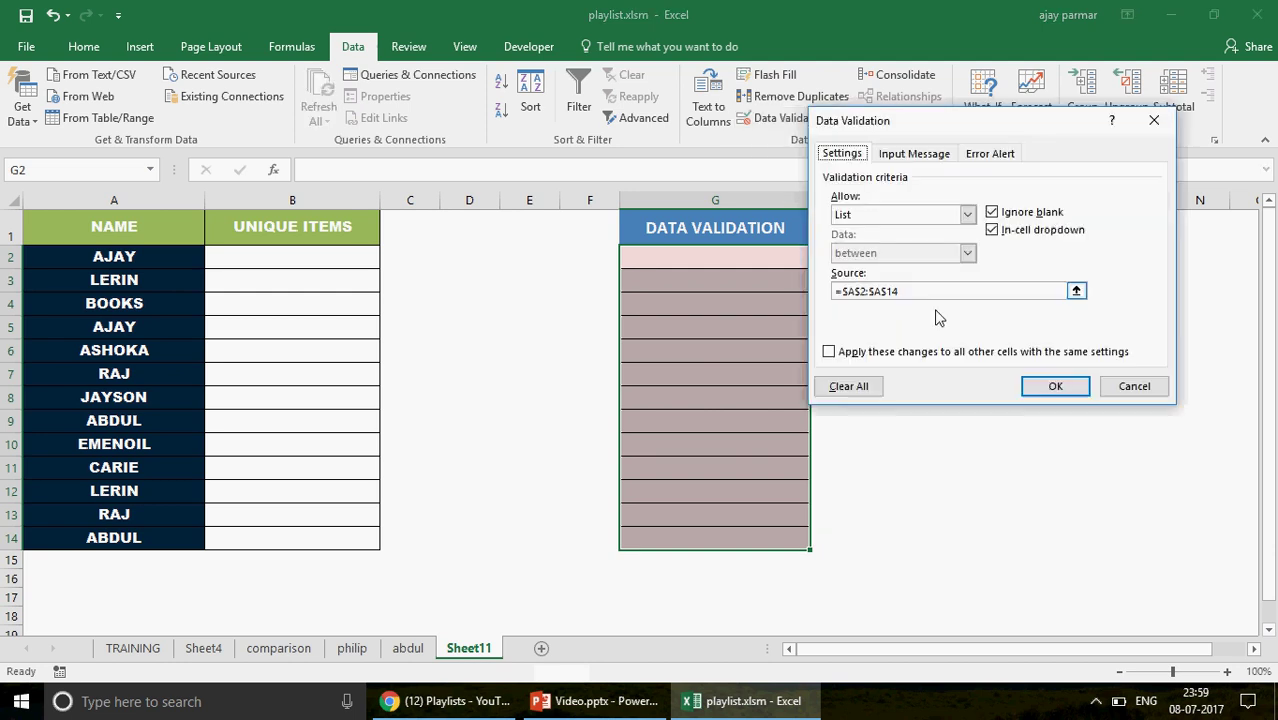
{"action": "left_click", "coordinate": [845, 386]}
{"action": "left_click", "coordinate": [1084, 388]}
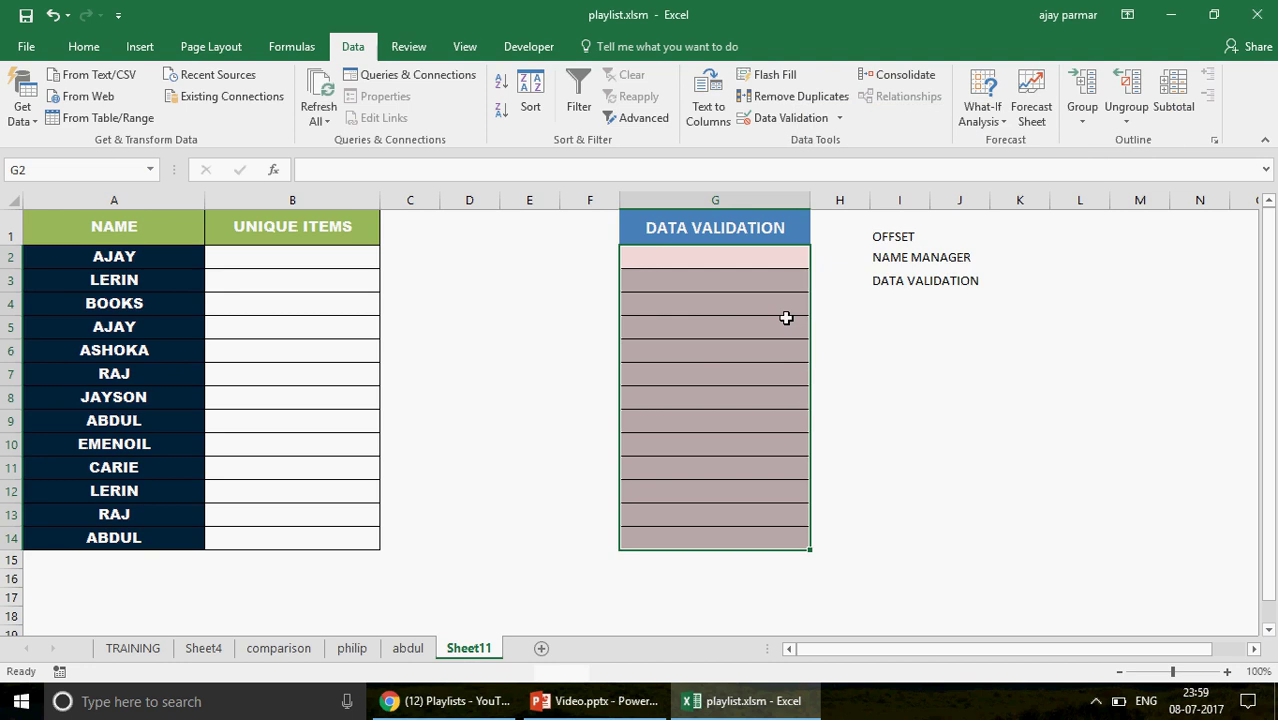
Step: Check cells G2 to G4 for a remaining drop-down list and look over the empty UNIQUE ITEMS range B2:B14
{"action": "left_click", "coordinate": [661, 253]}
{"action": "key", "text": "Left"}
{"action": "key", "text": "Left"}
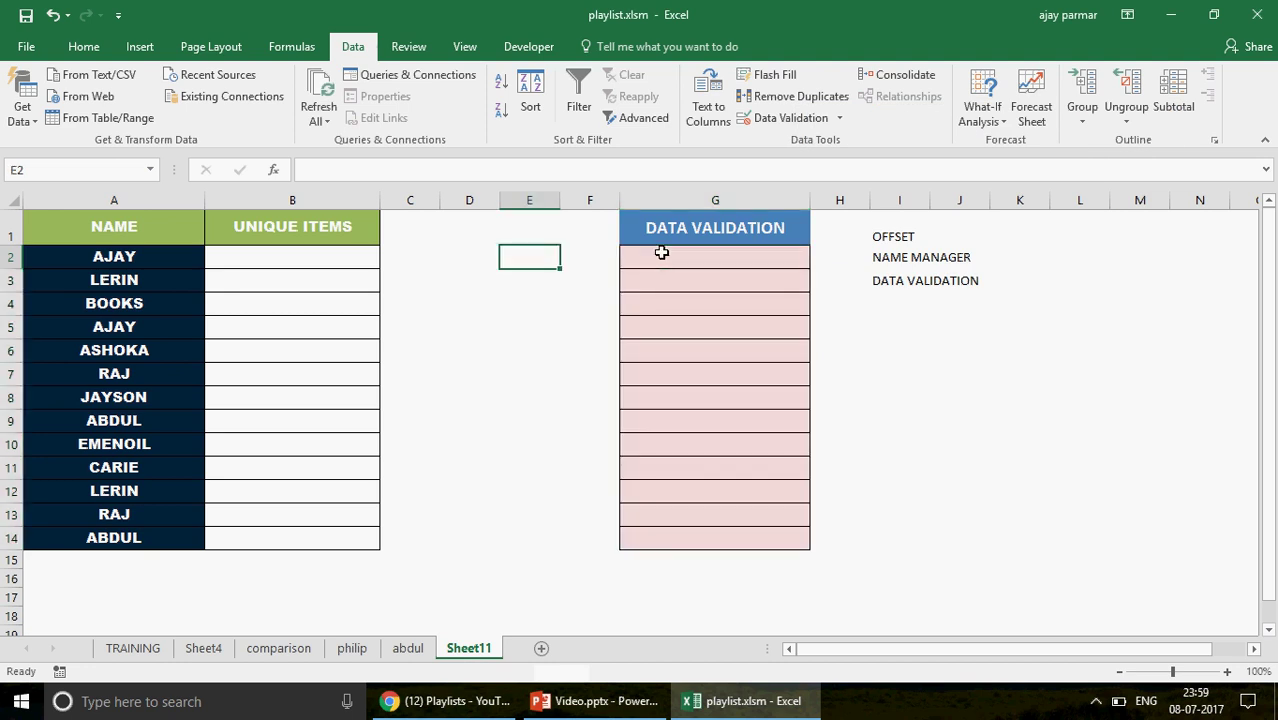
{"action": "left_click", "coordinate": [661, 253]}
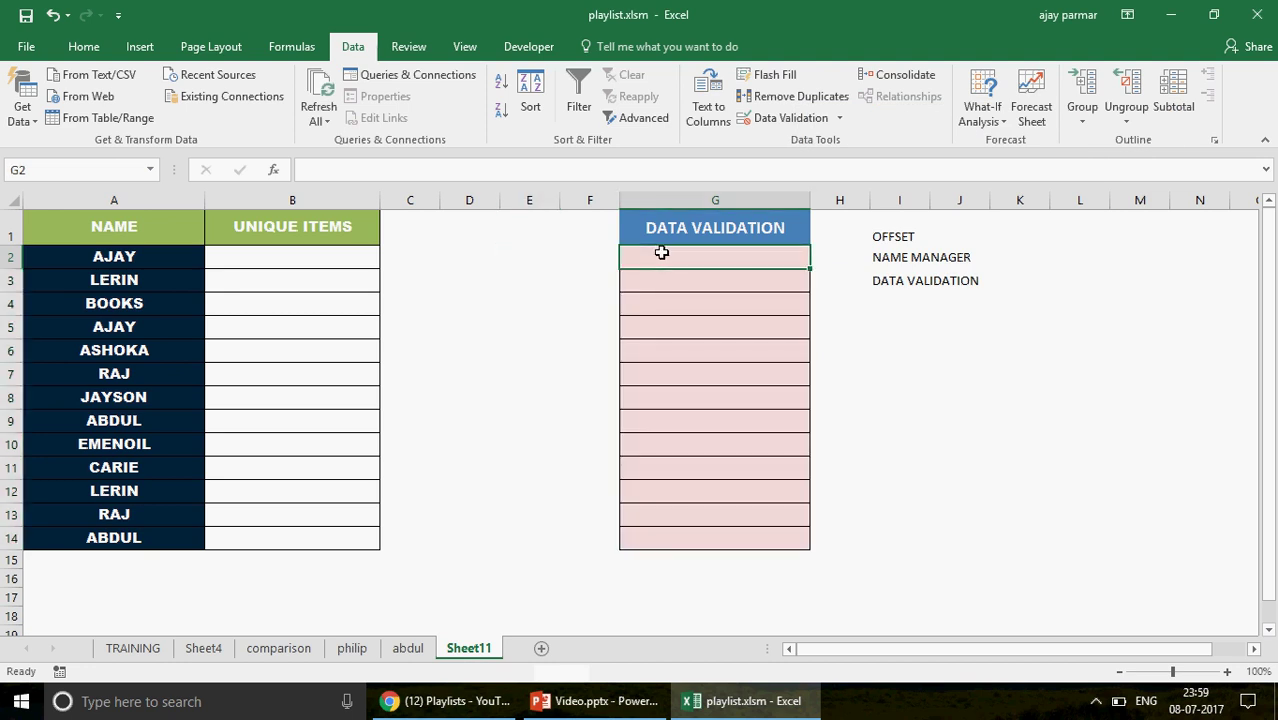
{"action": "key", "text": "Down"}
{"action": "key", "text": "Down"}
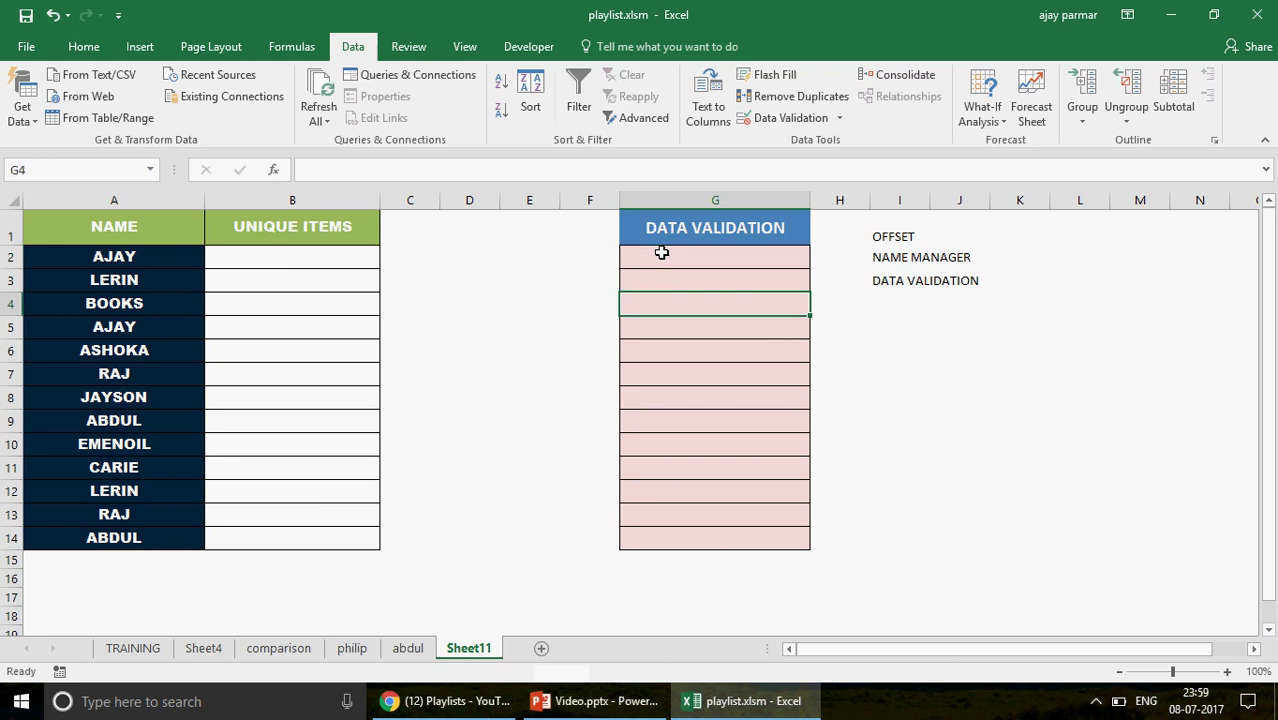
{"action": "left_click", "coordinate": [276, 259]}
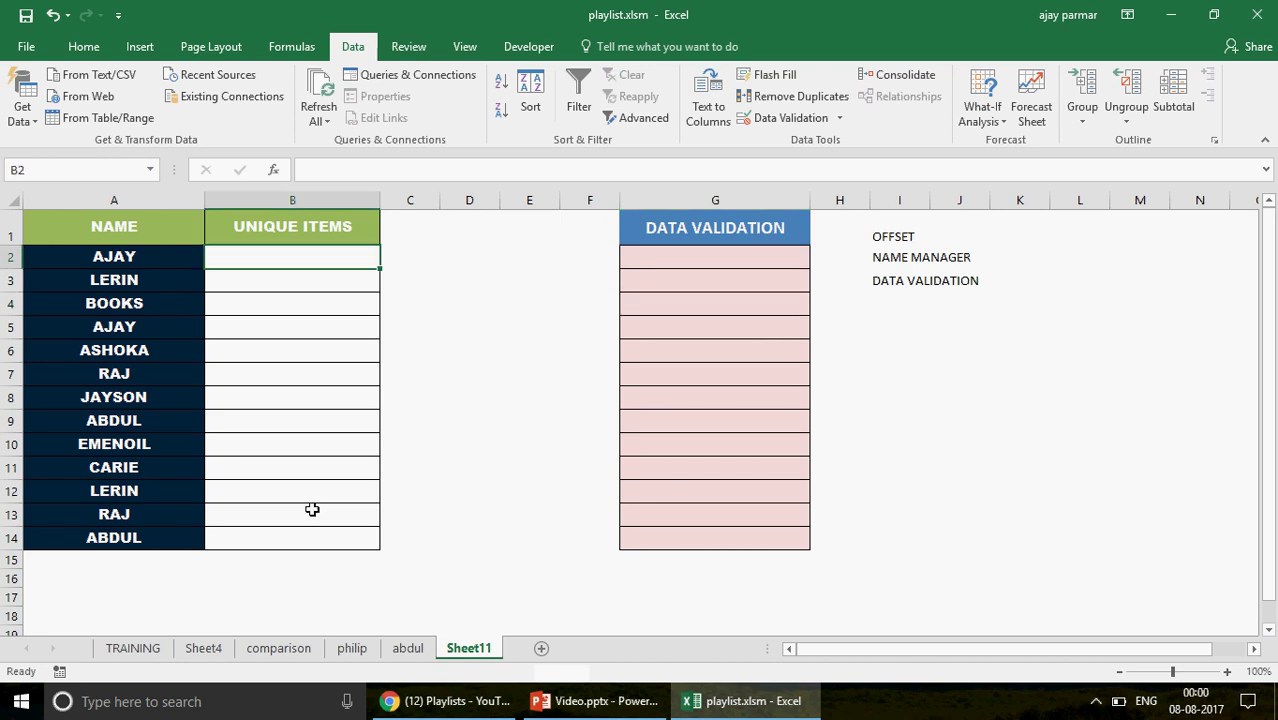
{"action": "left_click", "coordinate": [320, 538], "text": "shift"}
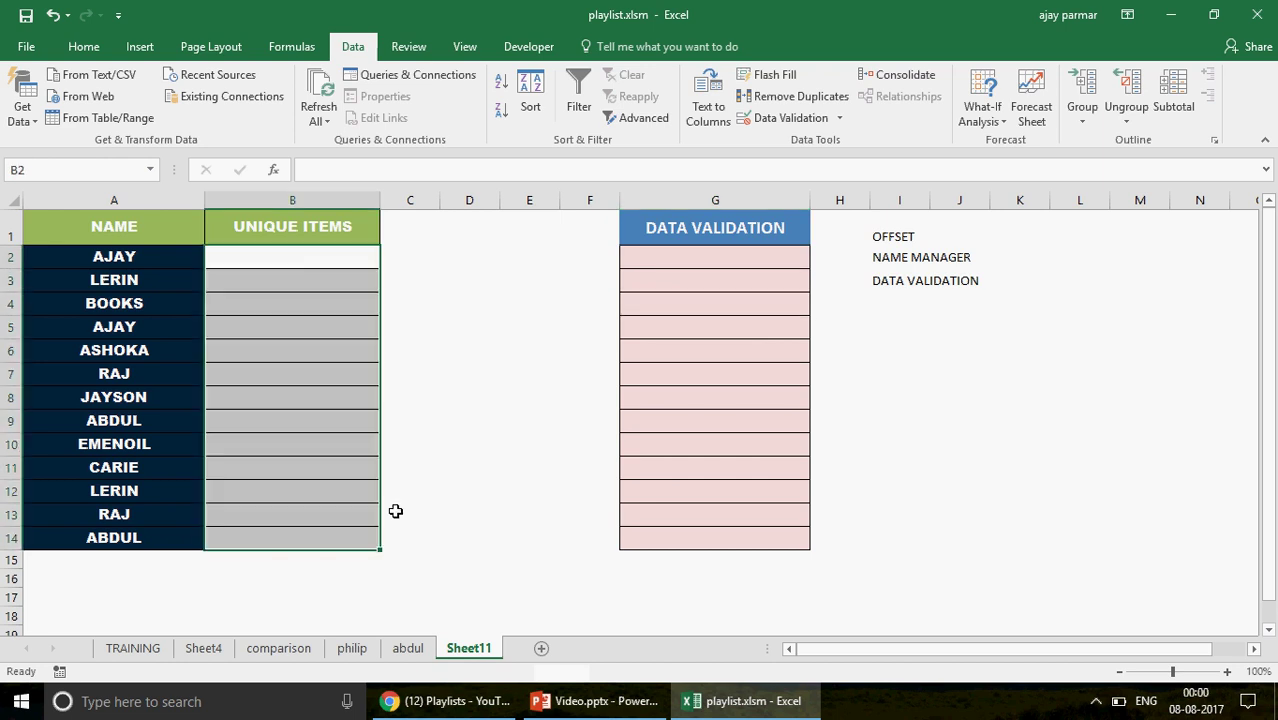
{"action": "left_click", "coordinate": [306, 259]}
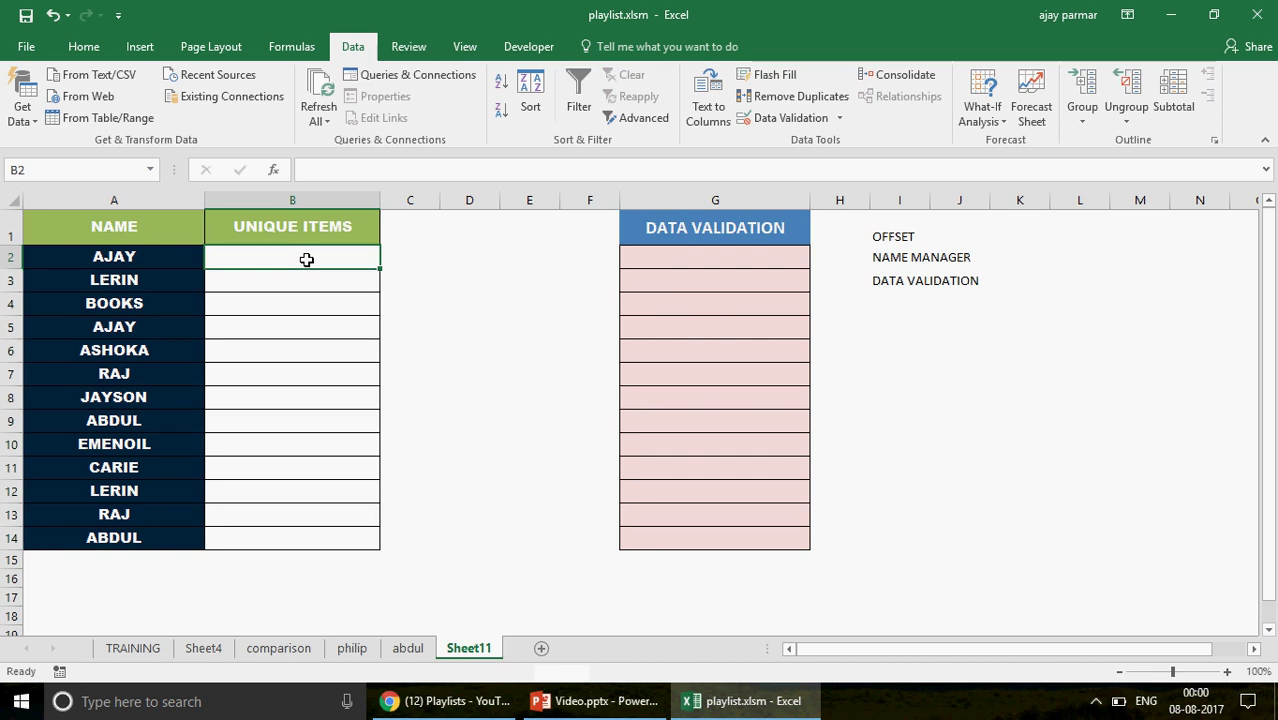
{"action": "left_click", "coordinate": [693, 257]}
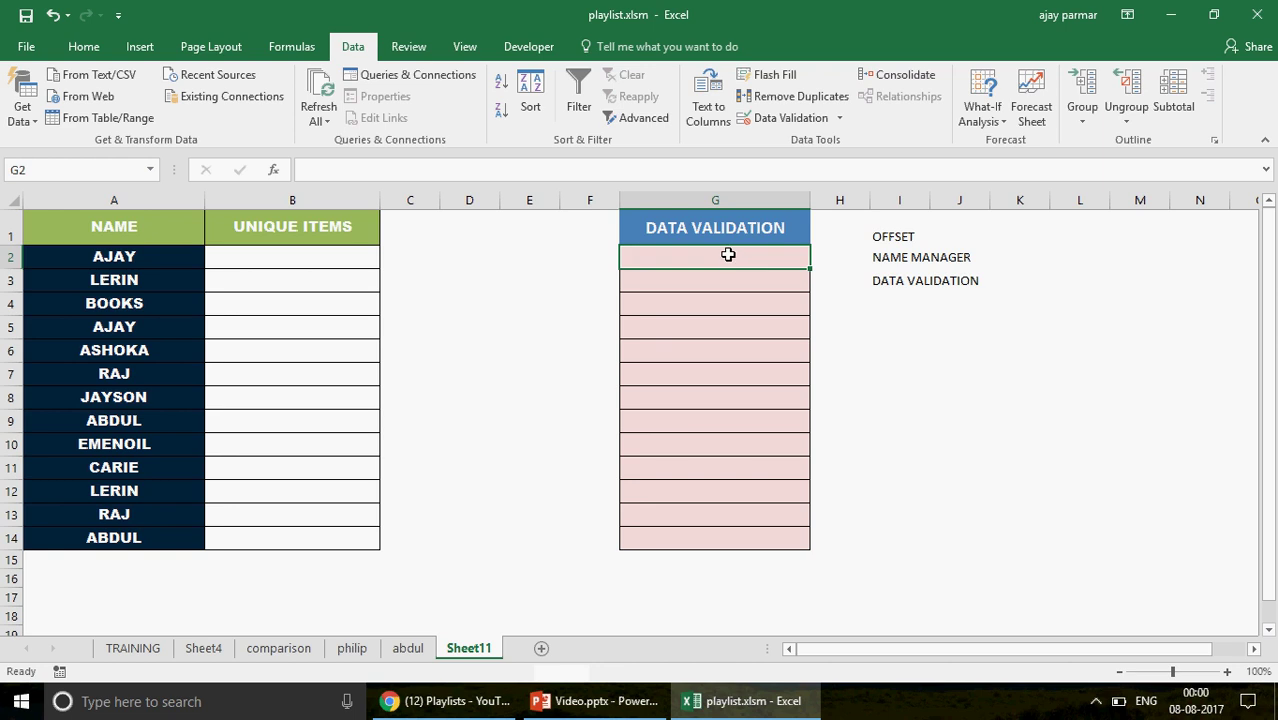
{"action": "left_click", "coordinate": [275, 263]}
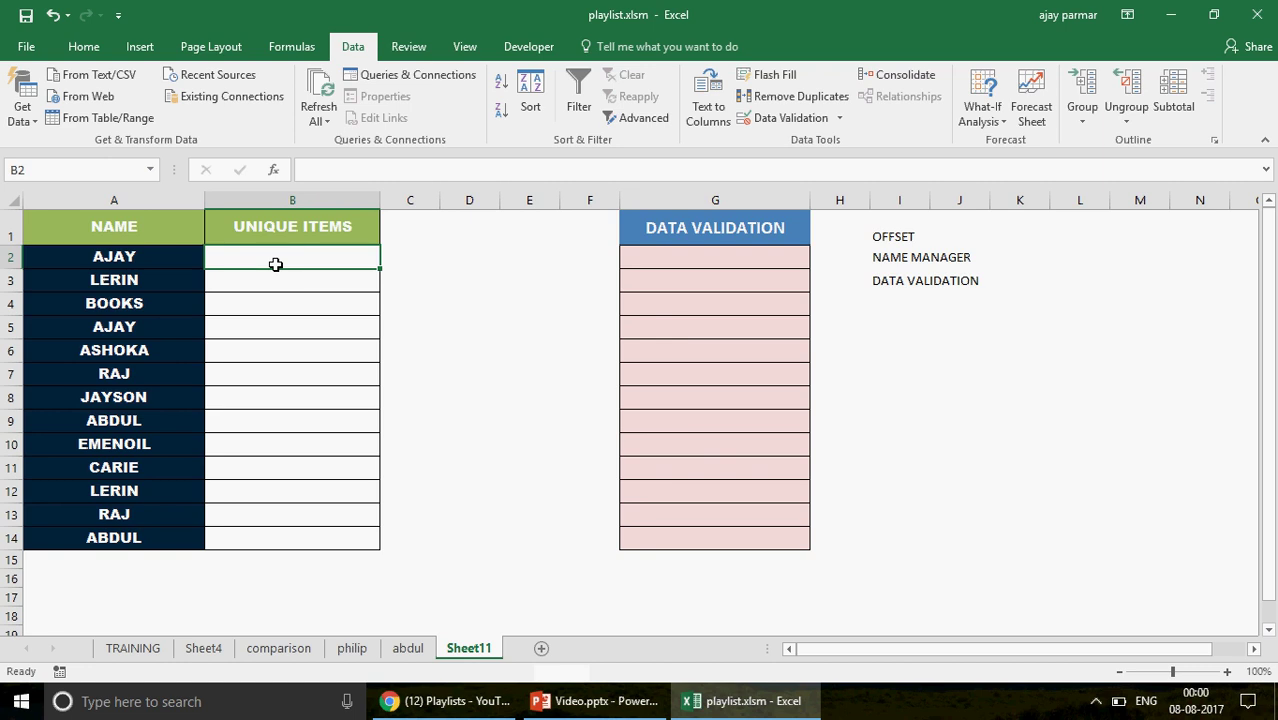
Step: Review the Developer entry among the main tabs in the ribbon customization options and close them without changes
{"action": "left_click", "coordinate": [531, 48]}
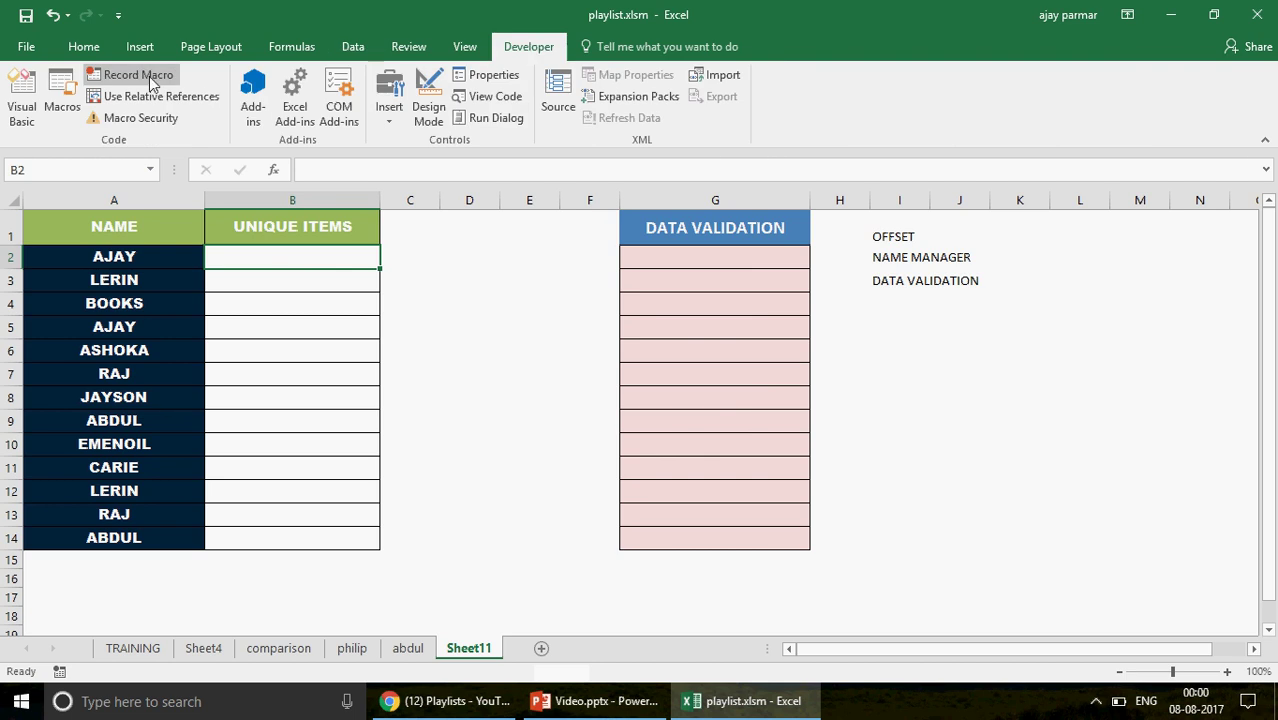
{"action": "left_click", "coordinate": [28, 47]}
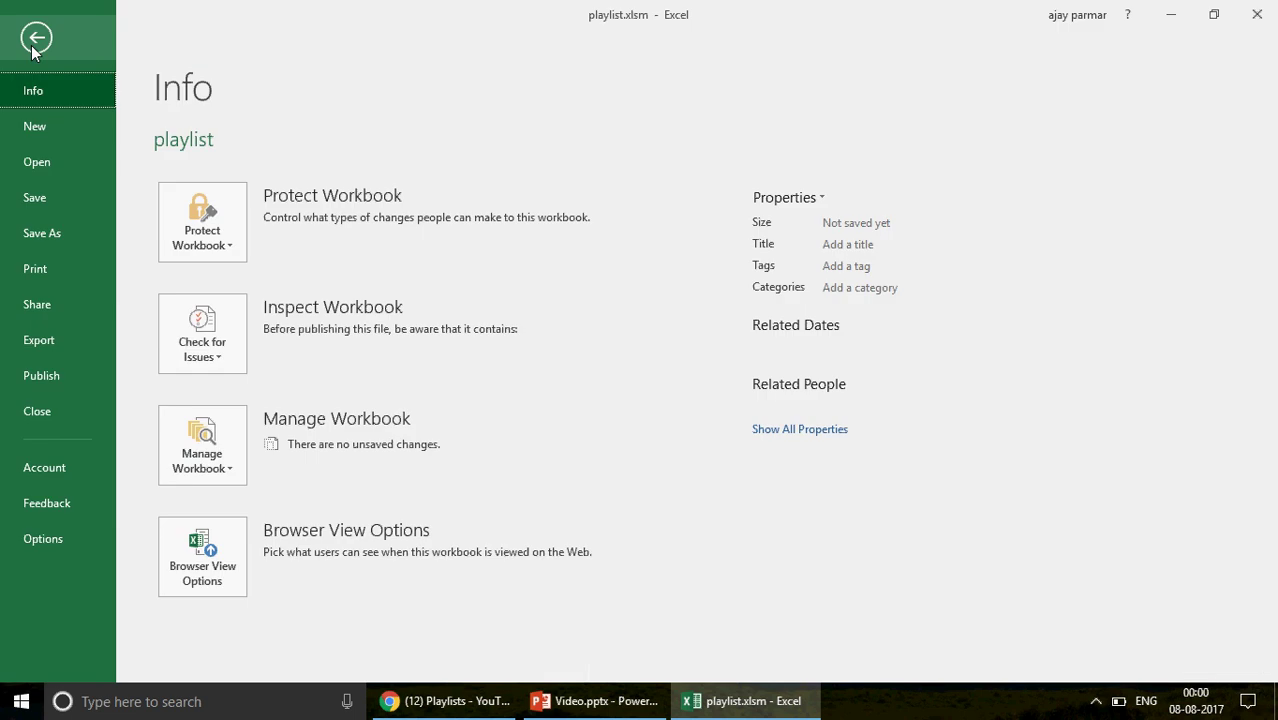
{"action": "left_click", "coordinate": [71, 541]}
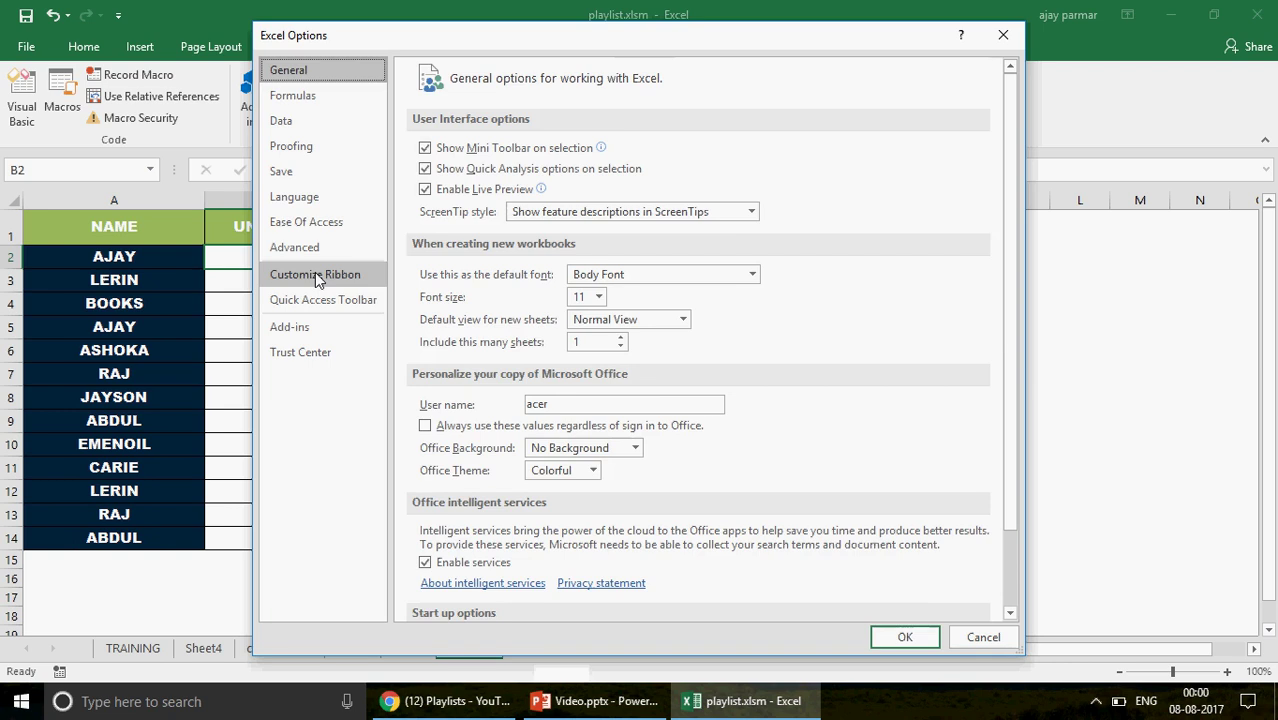
{"action": "left_click", "coordinate": [315, 272]}
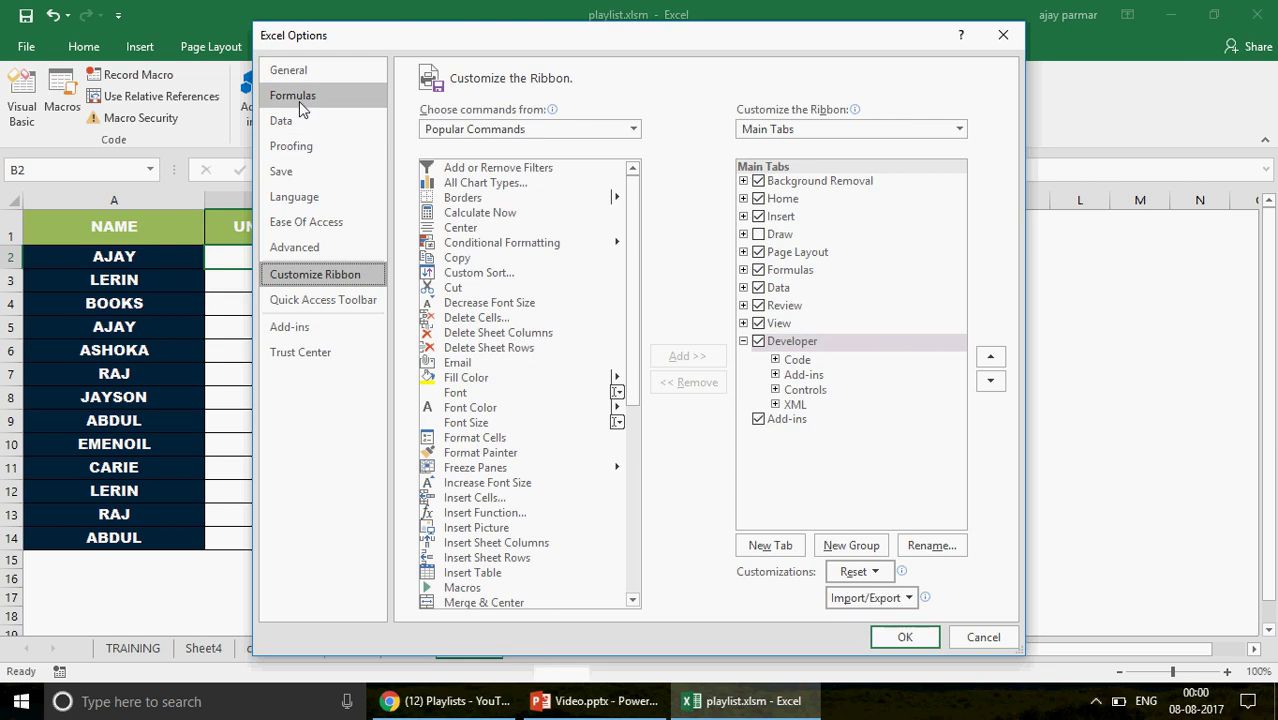
{"action": "left_click", "coordinate": [984, 634]}
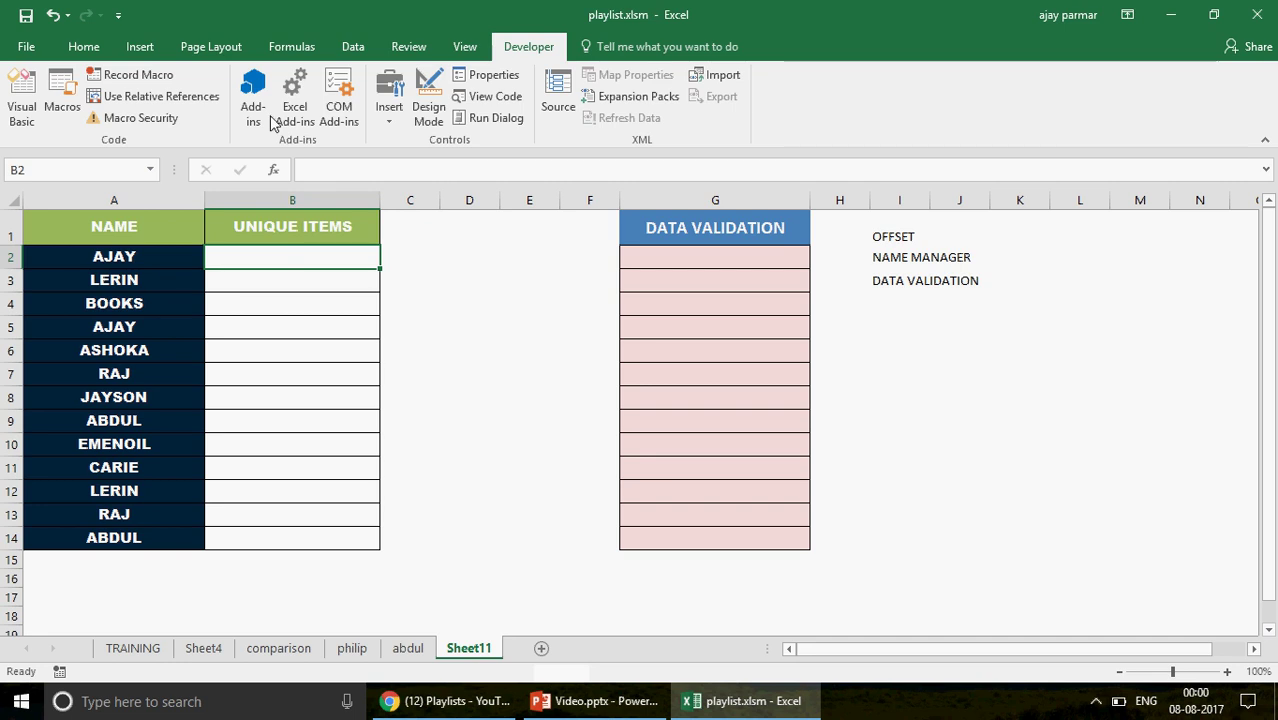
Step: Start recording a macro stored in This Workbook with the default name, and copy the names in A2:A14 to B2
{"action": "left_click", "coordinate": [140, 78]}
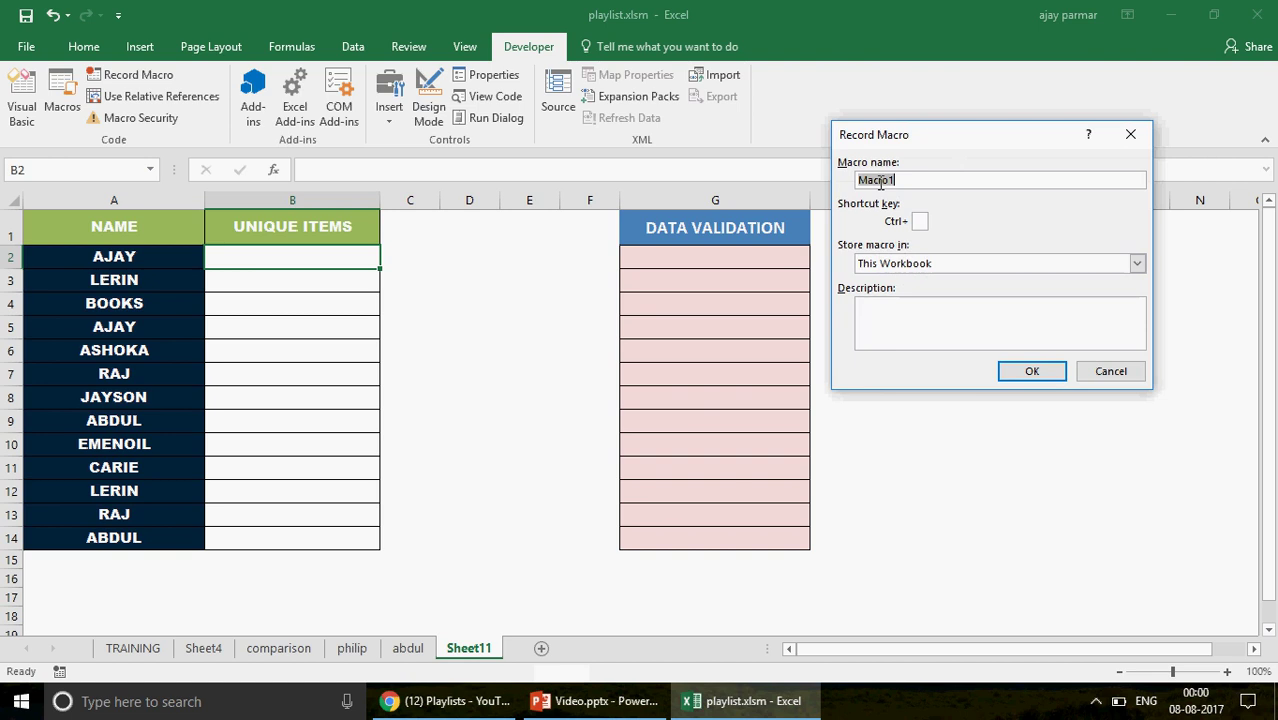
{"action": "left_click", "coordinate": [1032, 372]}
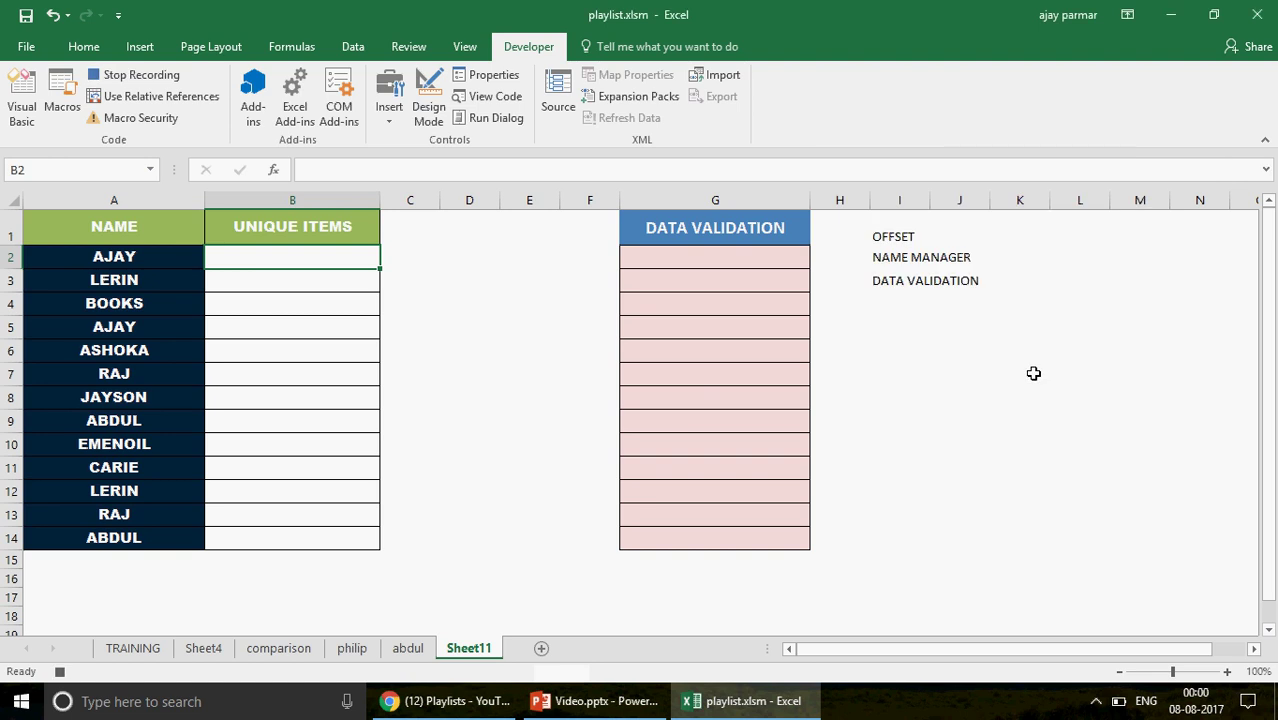
{"action": "left_click", "coordinate": [110, 257]}
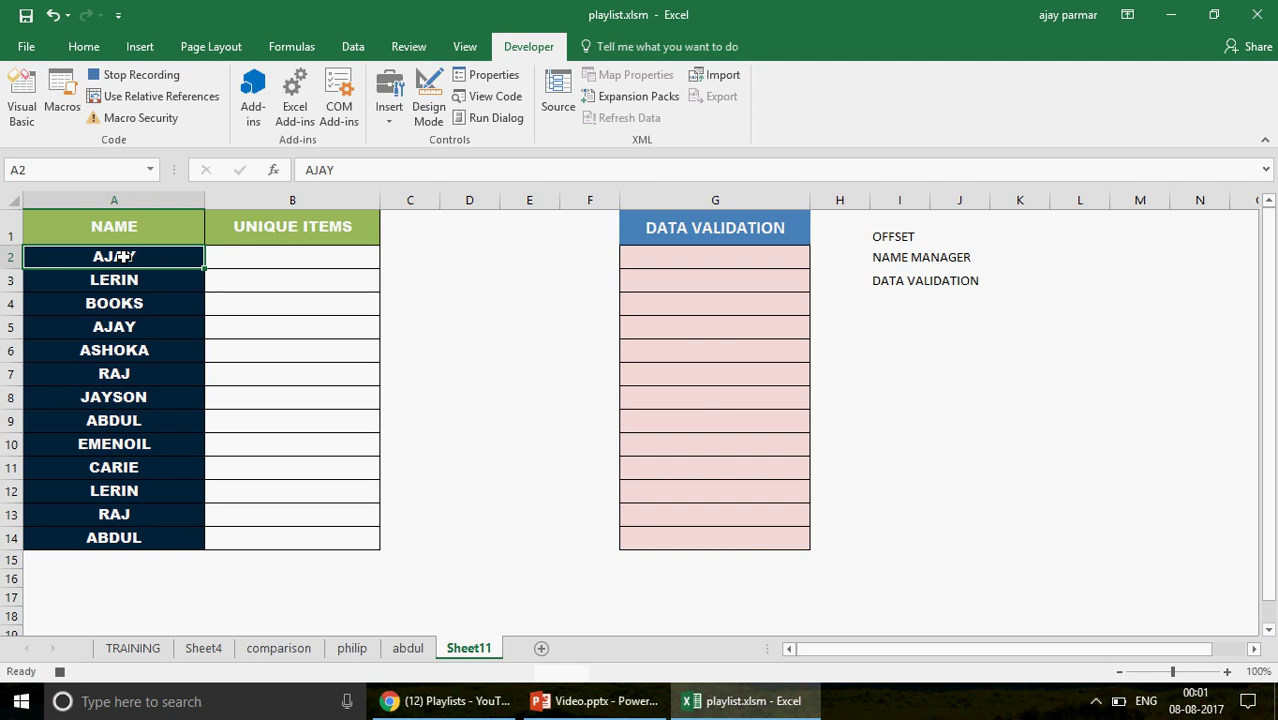
{"action": "key", "text": "ctrl+shift+Down"}
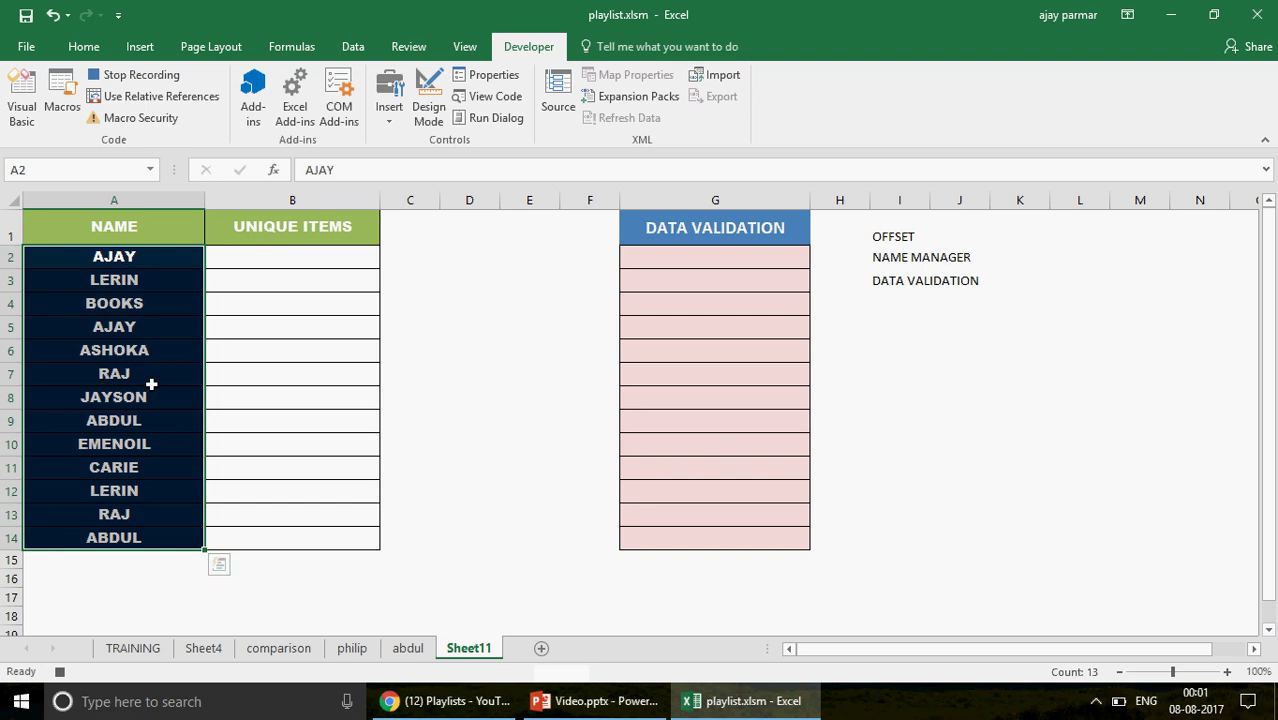
{"action": "key", "text": "ctrl+c"}
{"action": "left_click", "coordinate": [285, 256]}
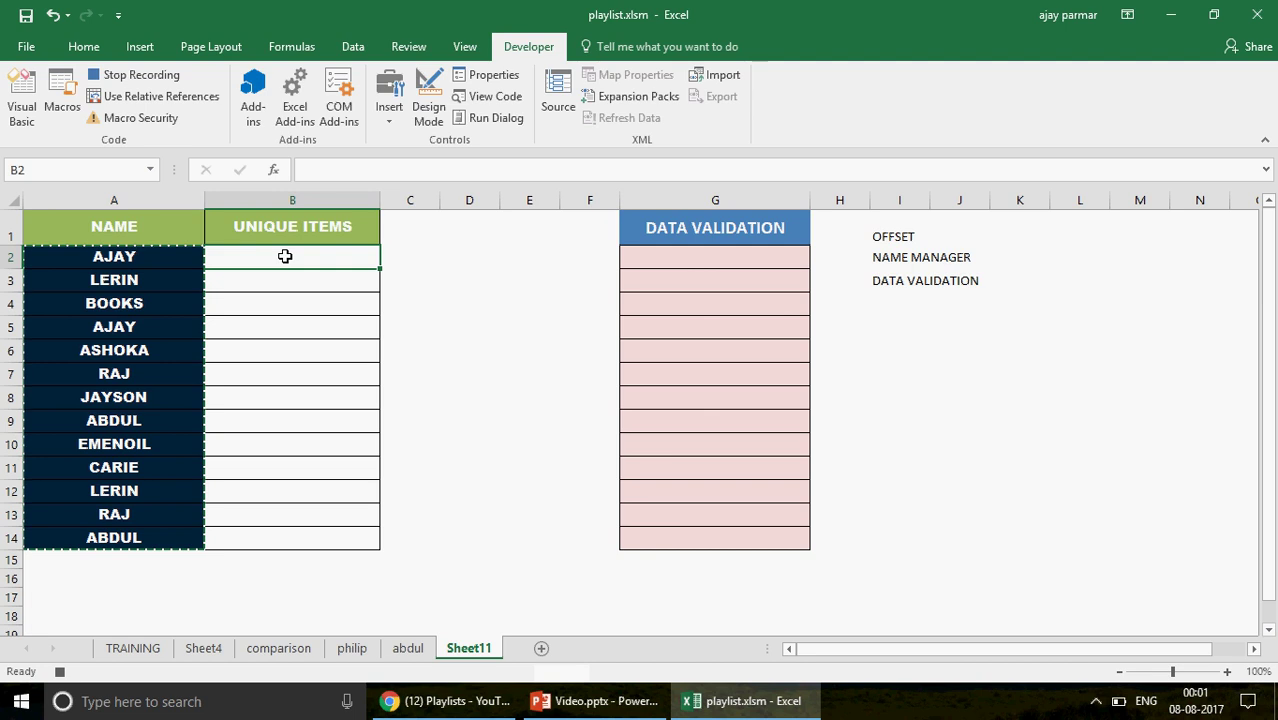
{"action": "key", "text": "ctrl+v"}
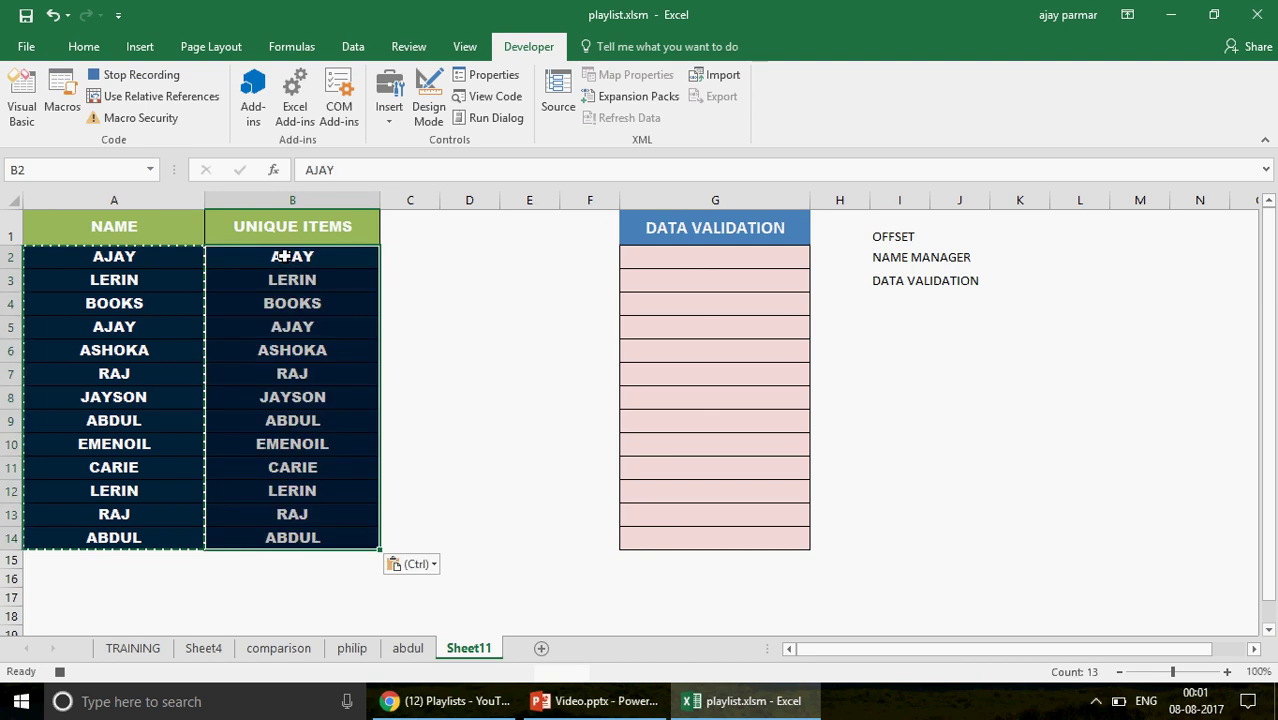
Step: Remove duplicates from the UNIQUE ITEMS column B, continuing with the current selection only and treating the data as having headers
{"action": "left_click", "coordinate": [292, 199]}
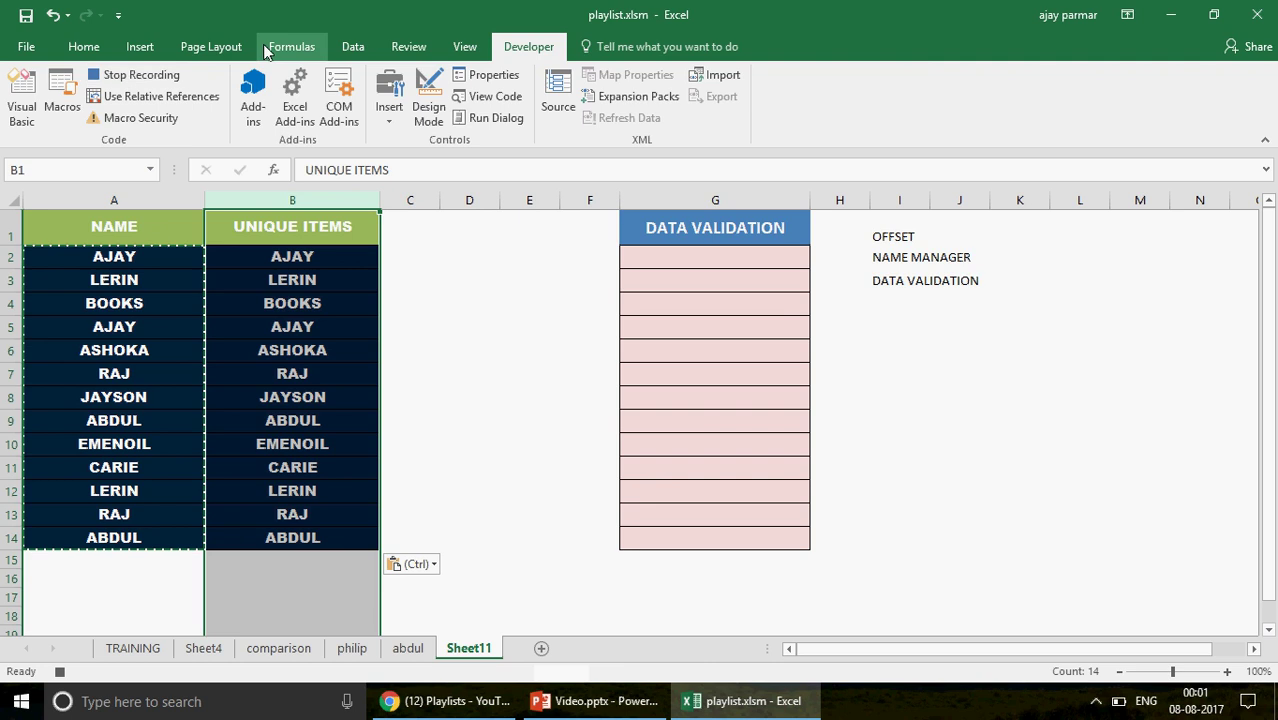
{"action": "left_click", "coordinate": [353, 47]}
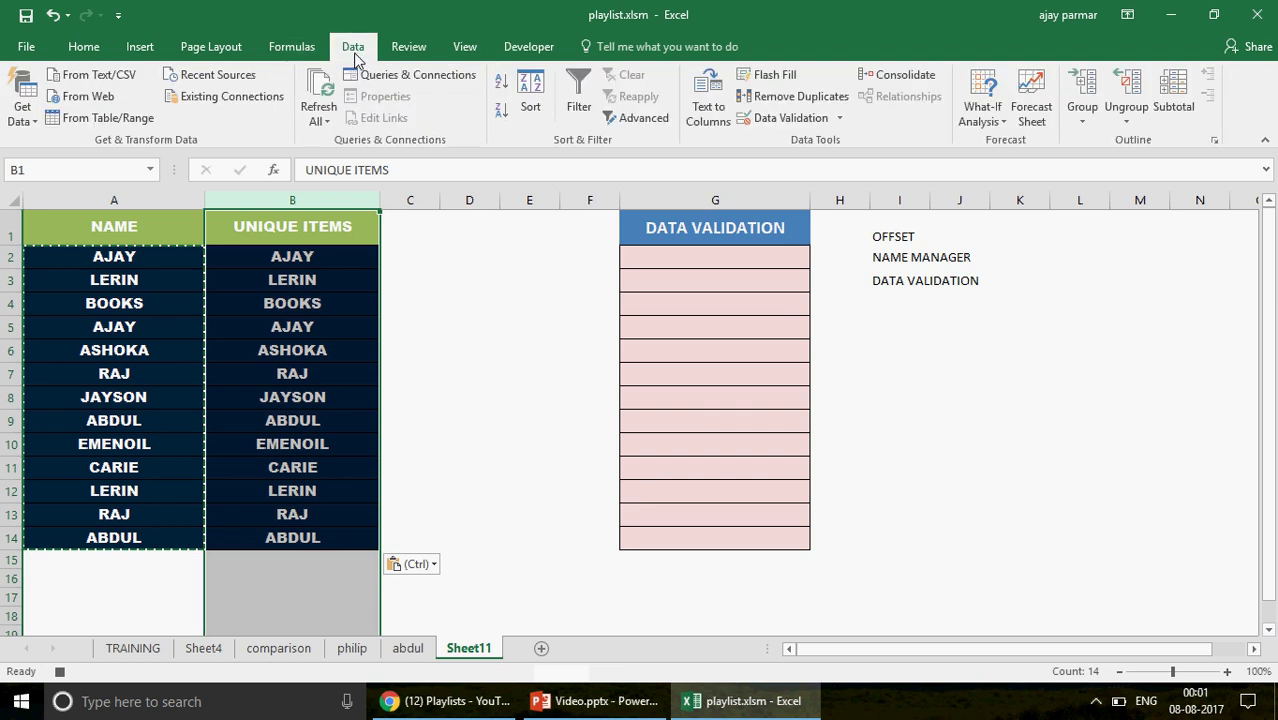
{"action": "left_click", "coordinate": [796, 100]}
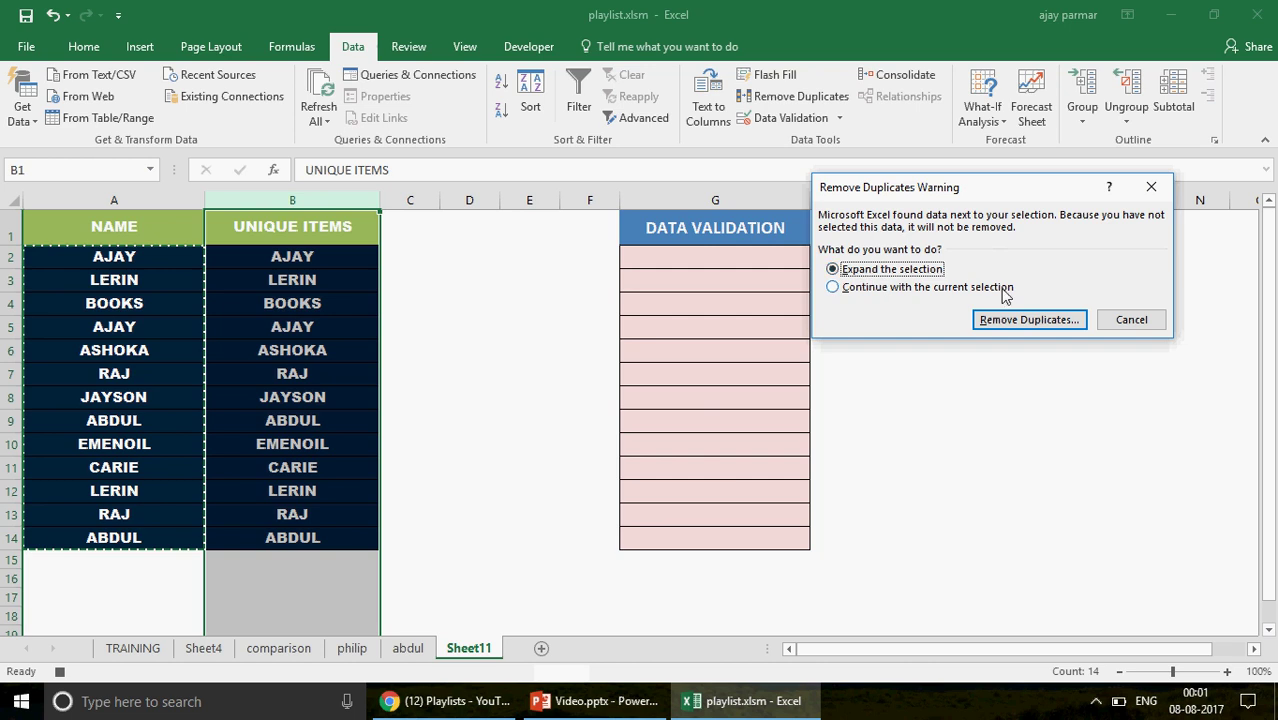
{"action": "left_click", "coordinate": [833, 288]}
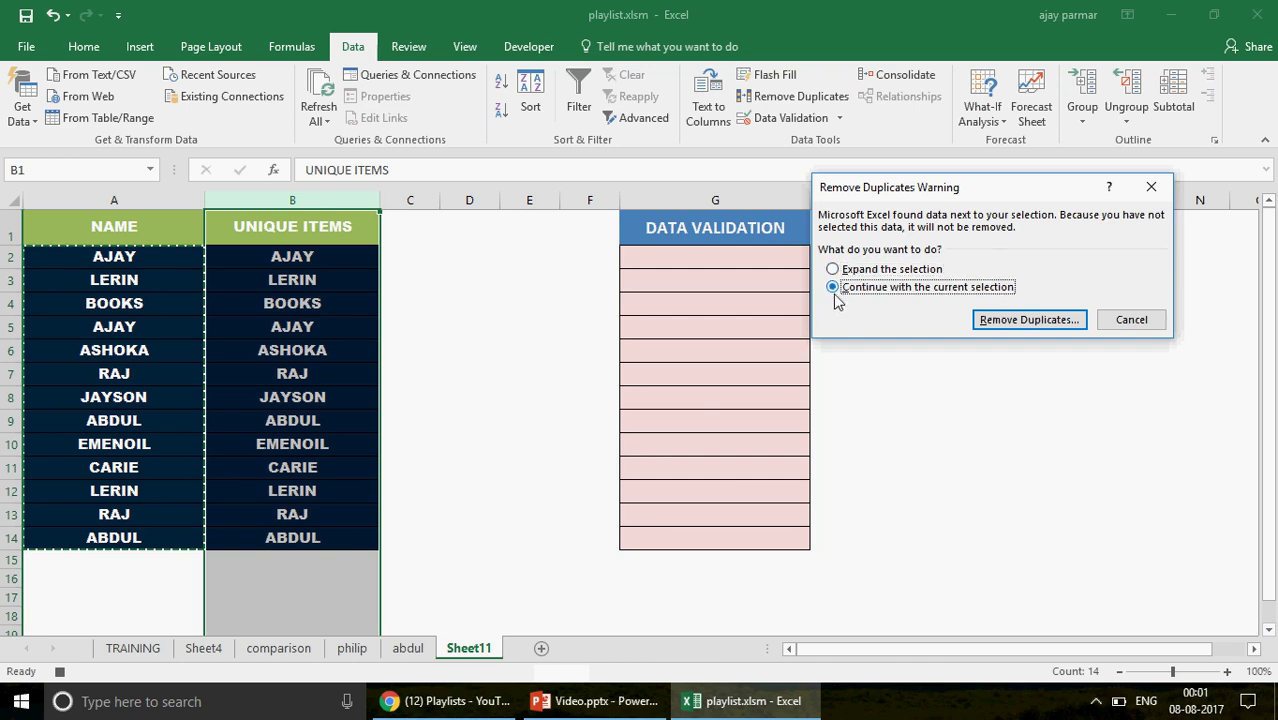
{"action": "left_click", "coordinate": [1030, 320]}
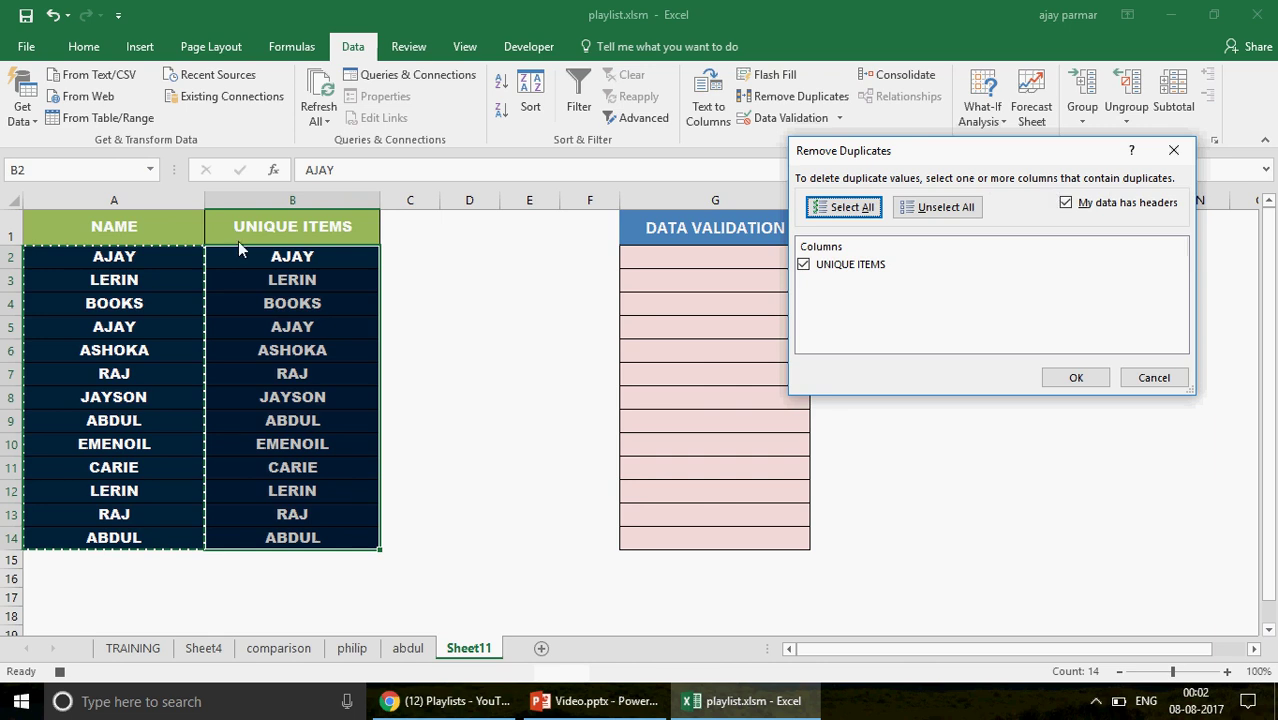
{"action": "left_click", "coordinate": [1075, 378]}
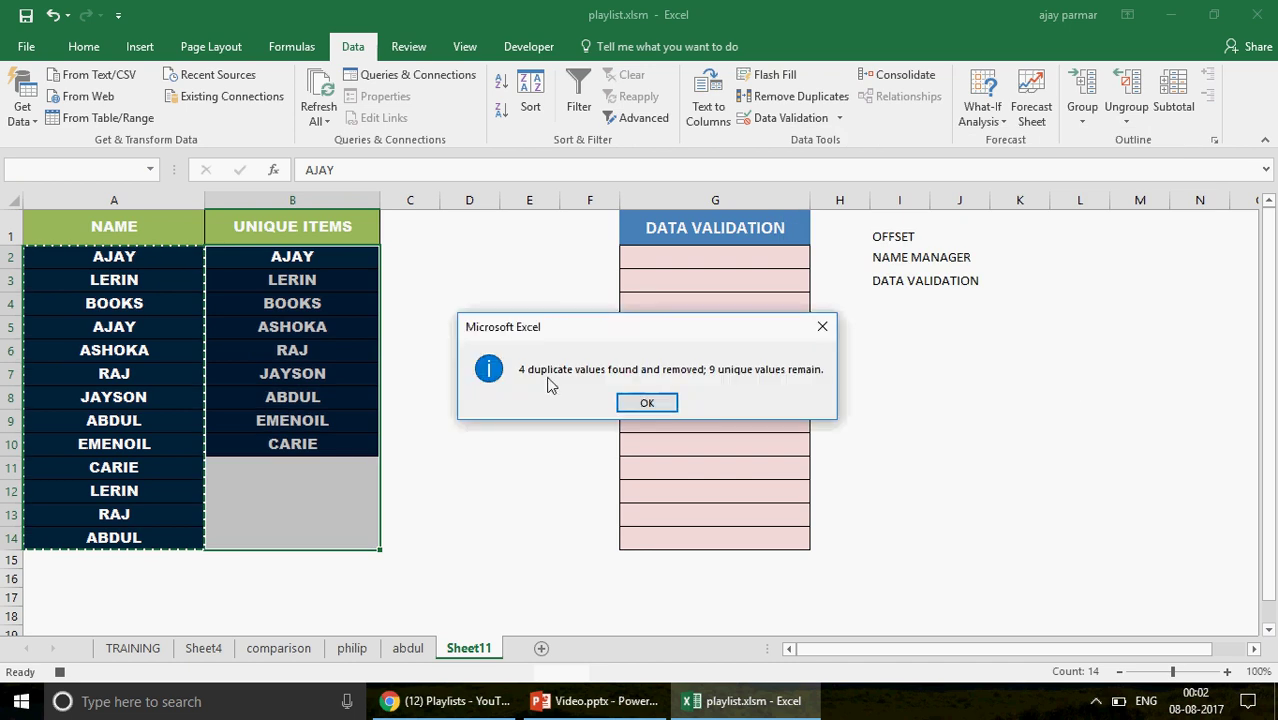
{"action": "left_click", "coordinate": [646, 403]}
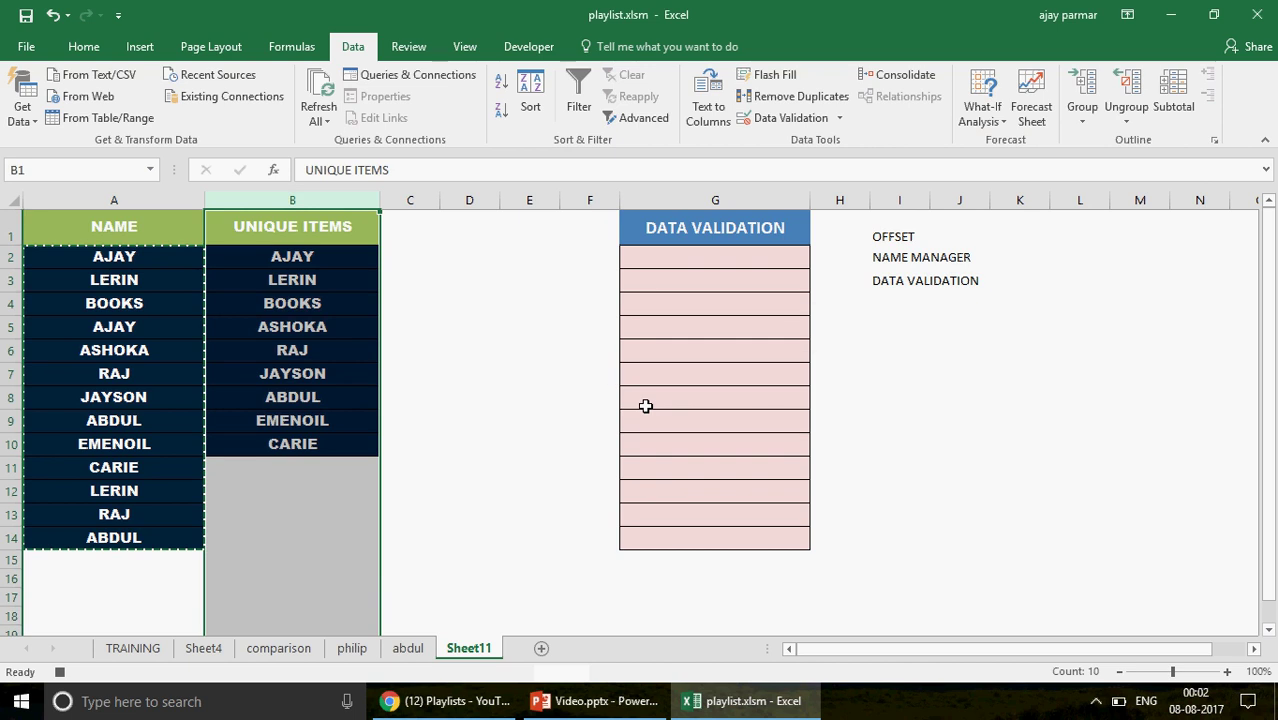
{"action": "left_click", "coordinate": [299, 256]}
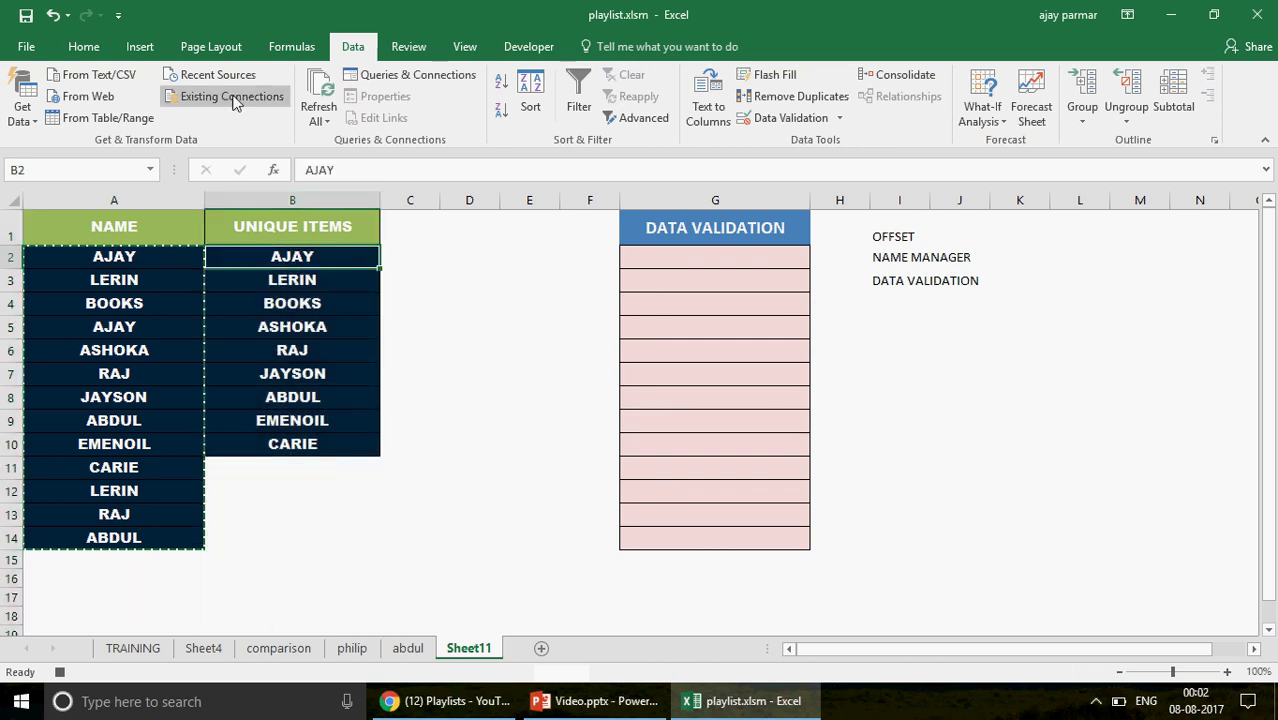
Step: Hide the UNIQUE ITEMS column B as the last recorded action and stop recording the macro
{"action": "left_click", "coordinate": [530, 48]}
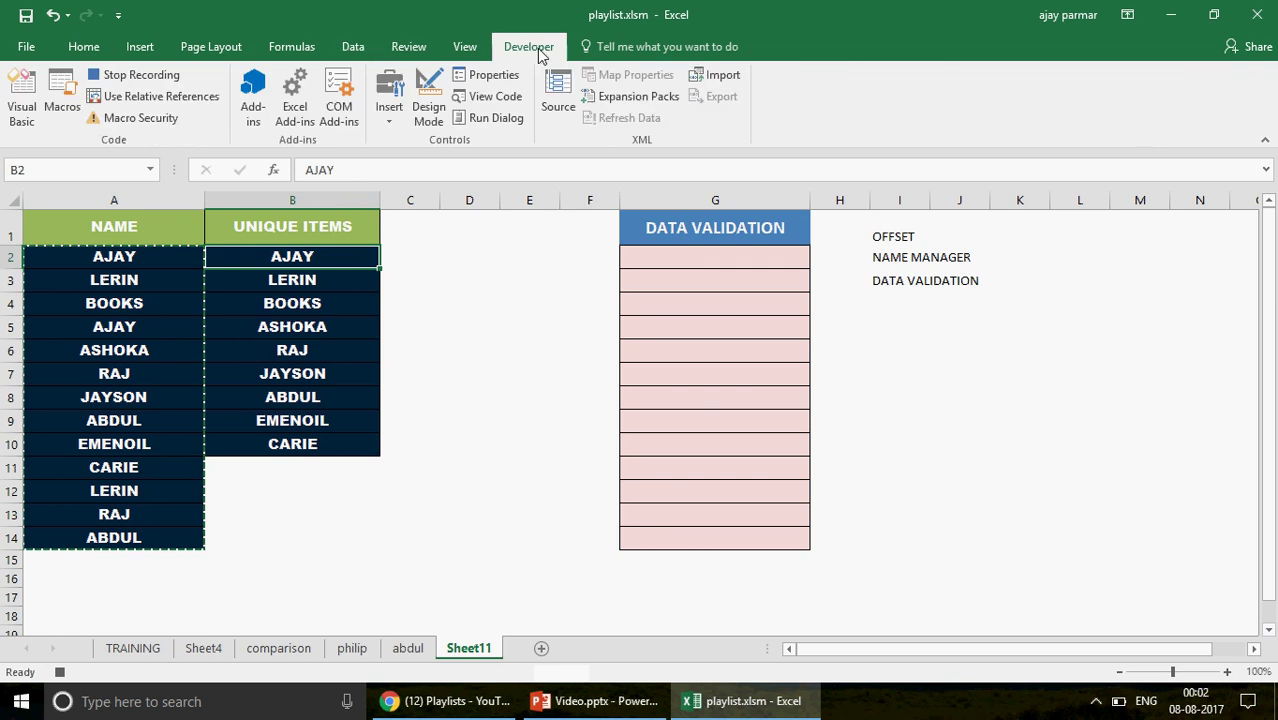
{"action": "left_click", "coordinate": [302, 194]}
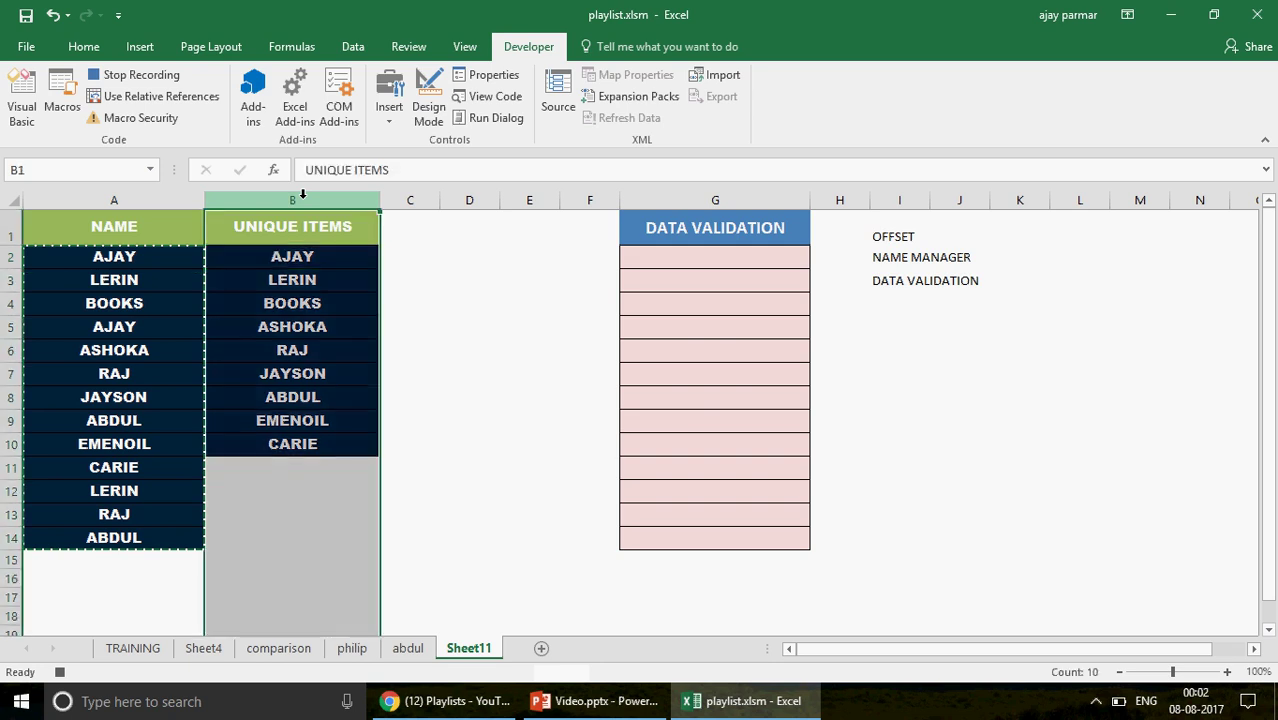
{"action": "right_click", "coordinate": [302, 196]}
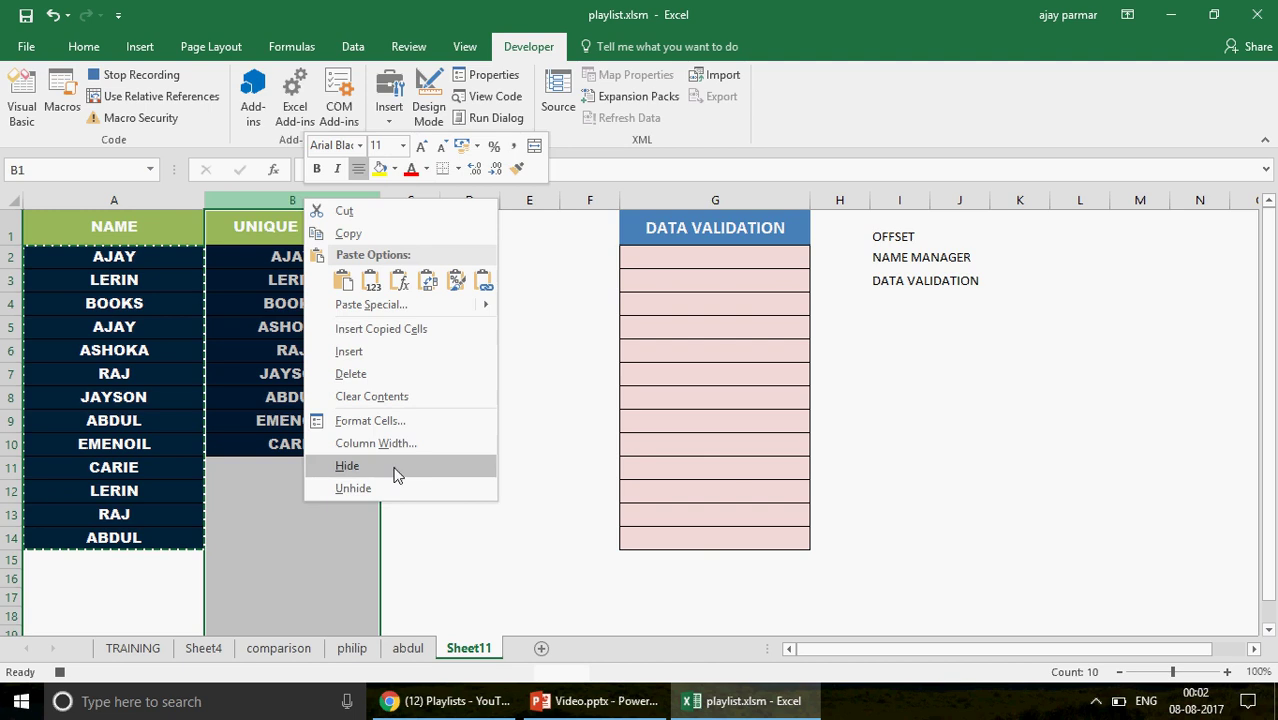
{"action": "left_click", "coordinate": [395, 468]}
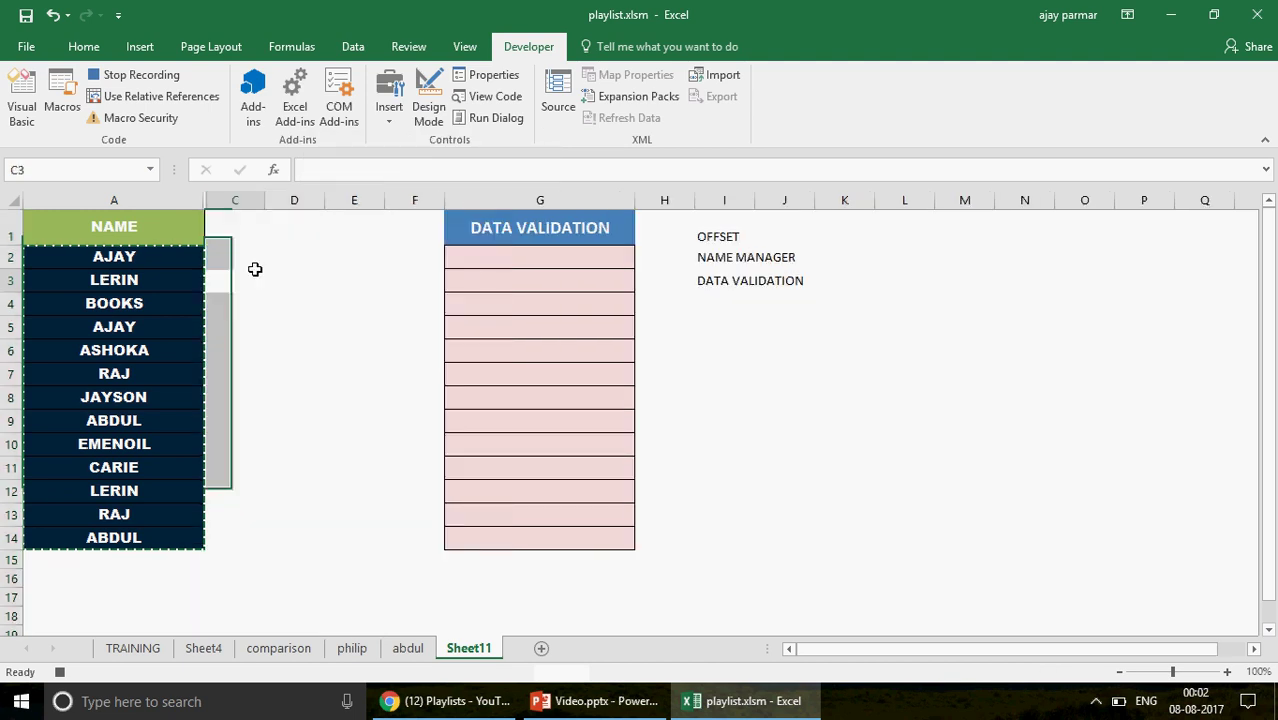
{"action": "left_click", "coordinate": [131, 78]}
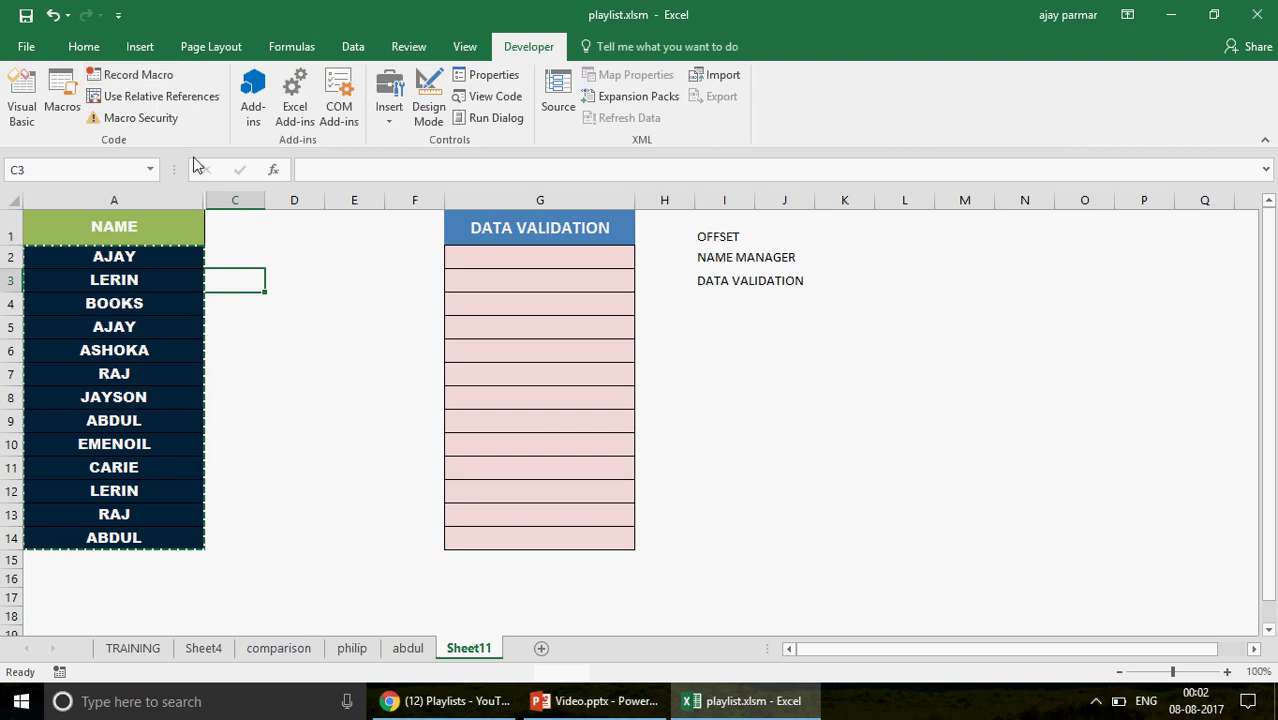
Step: Unhide the UNIQUE ITEMS column B between columns A and C
{"action": "left_click", "coordinate": [197, 197]}
{"action": "left_click_drag", "start_coordinate": [217, 193], "coordinate": [232, 202]}
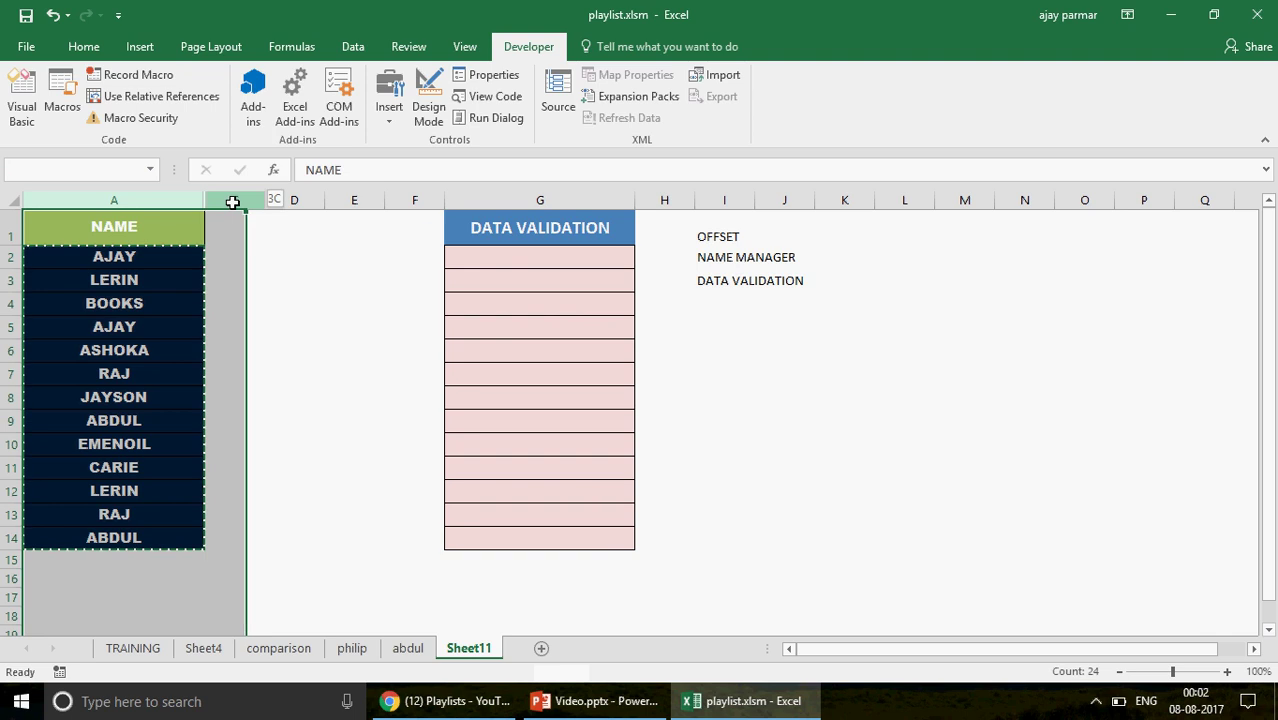
{"action": "right_click", "coordinate": [232, 203]}
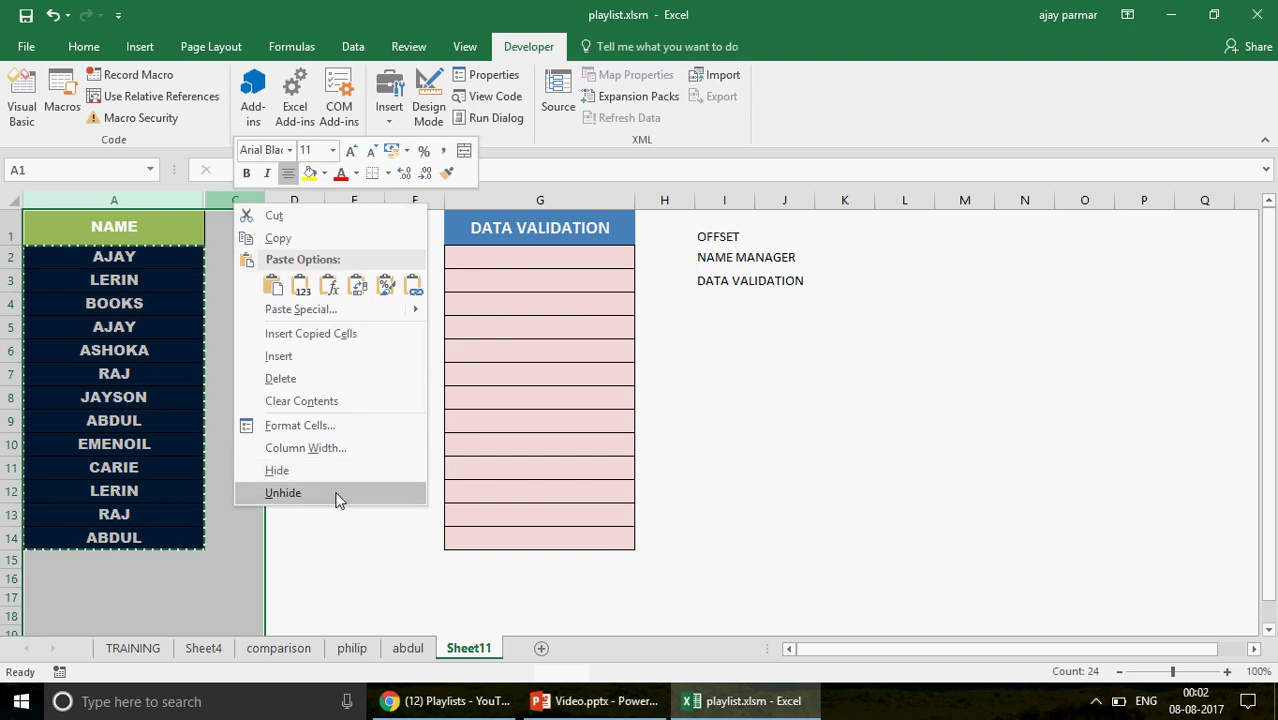
{"action": "left_click", "coordinate": [283, 493]}
{"action": "left_click", "coordinate": [318, 268]}
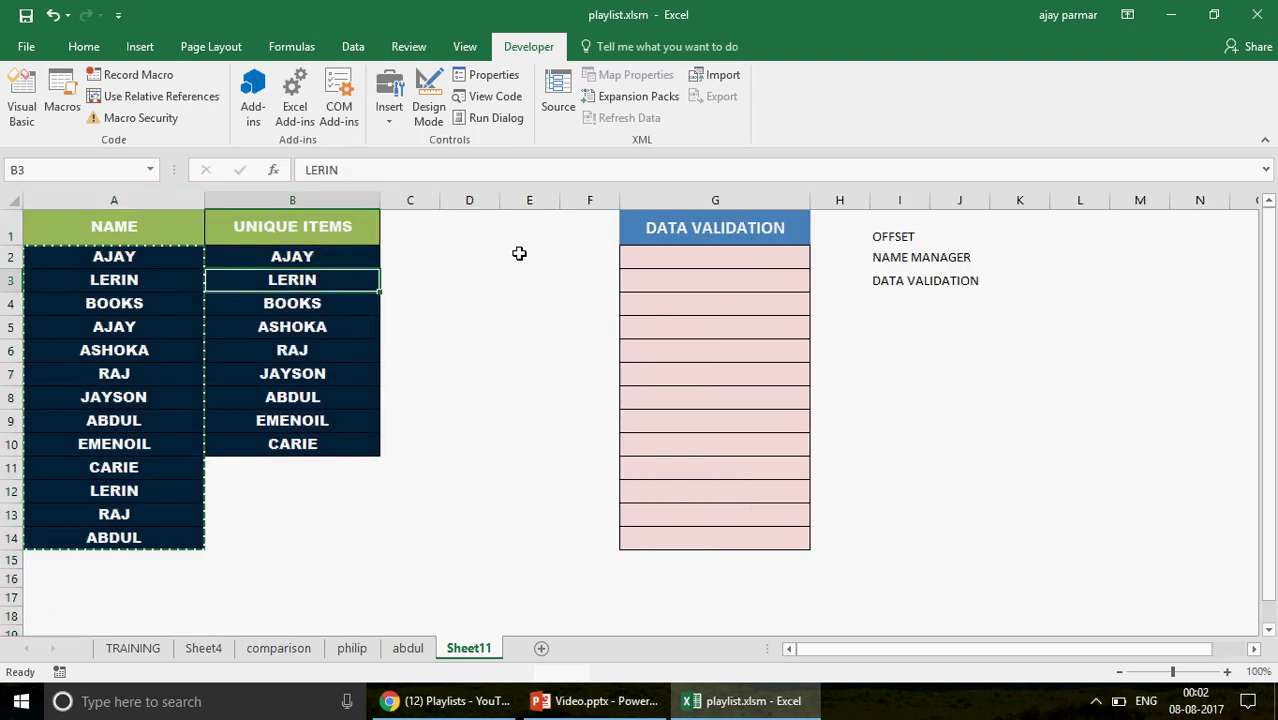
Step: Add list data validation with an in-cell drop-down to G2, using =$B$2:$B$14 as the source
{"action": "left_click", "coordinate": [724, 254]}
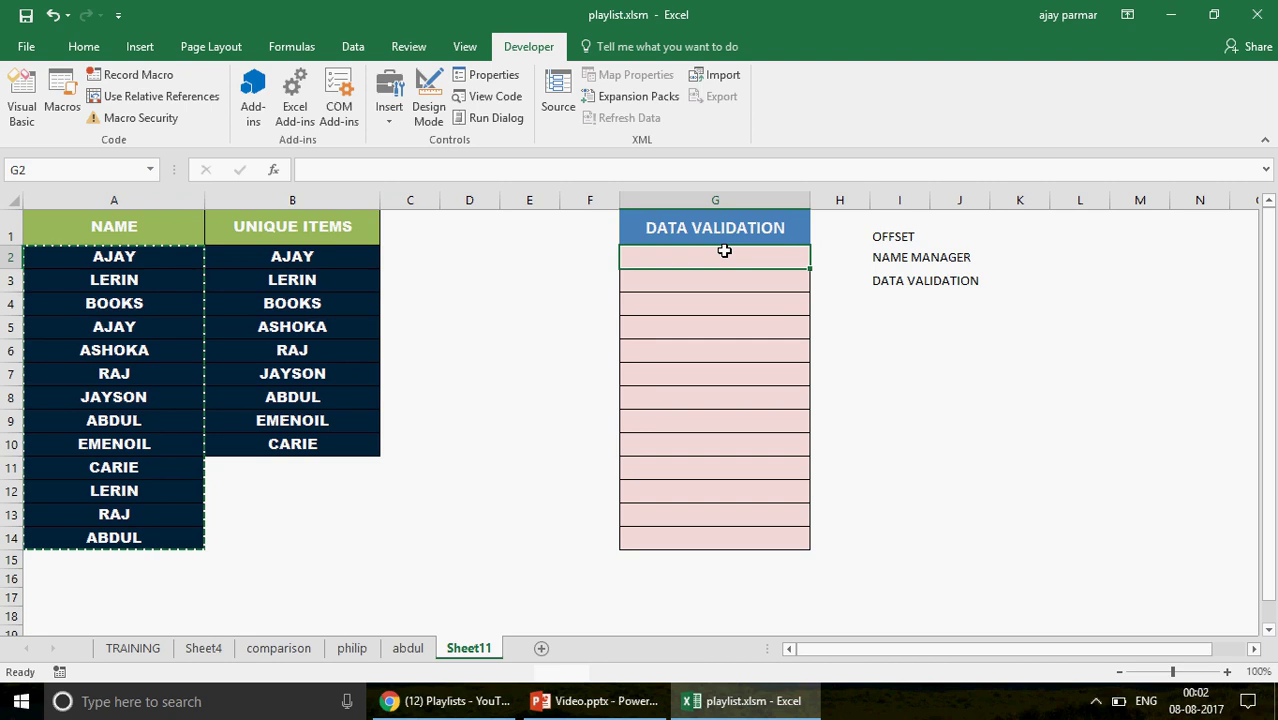
{"action": "type", "text": "="}
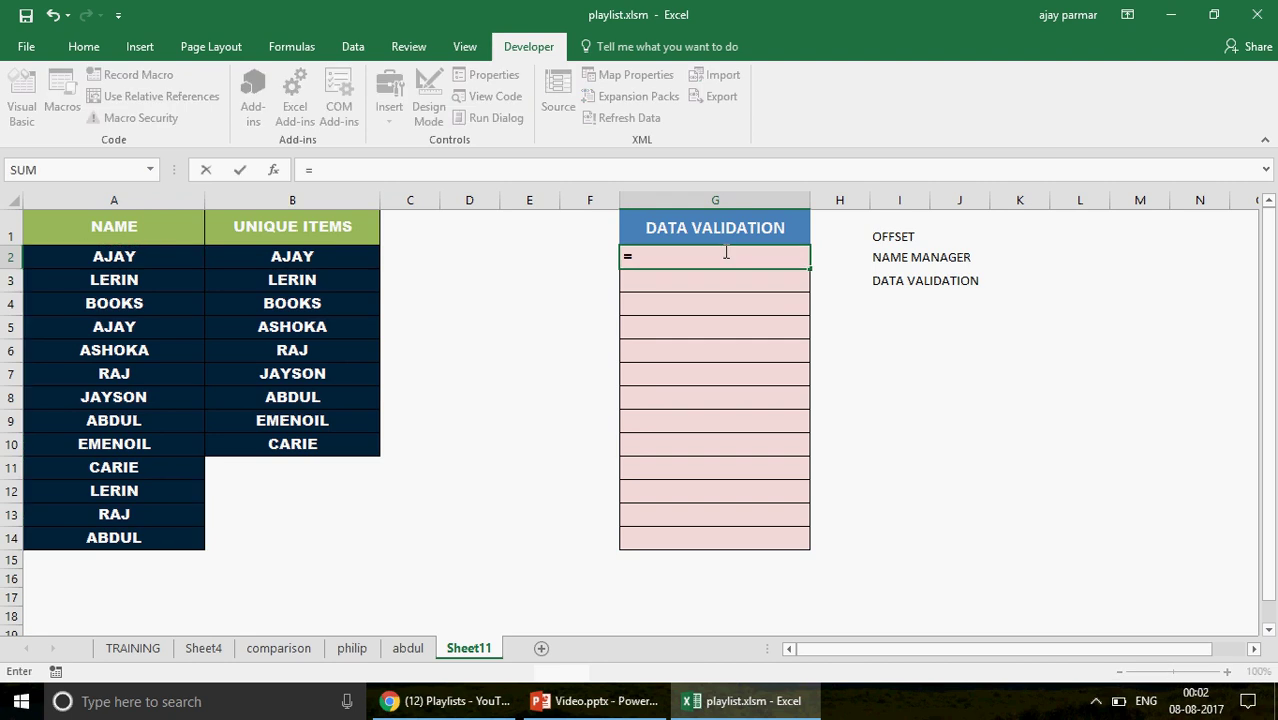
{"action": "left_click", "coordinate": [355, 47]}
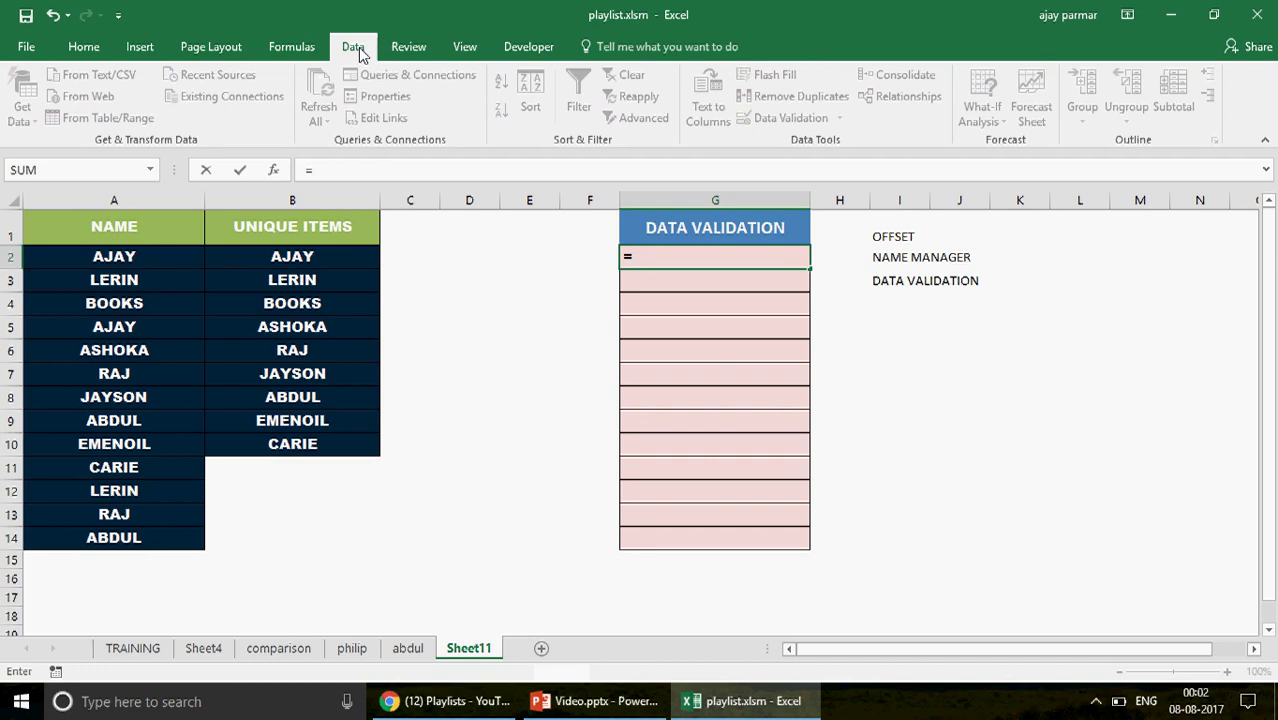
{"action": "key", "text": "Escape"}
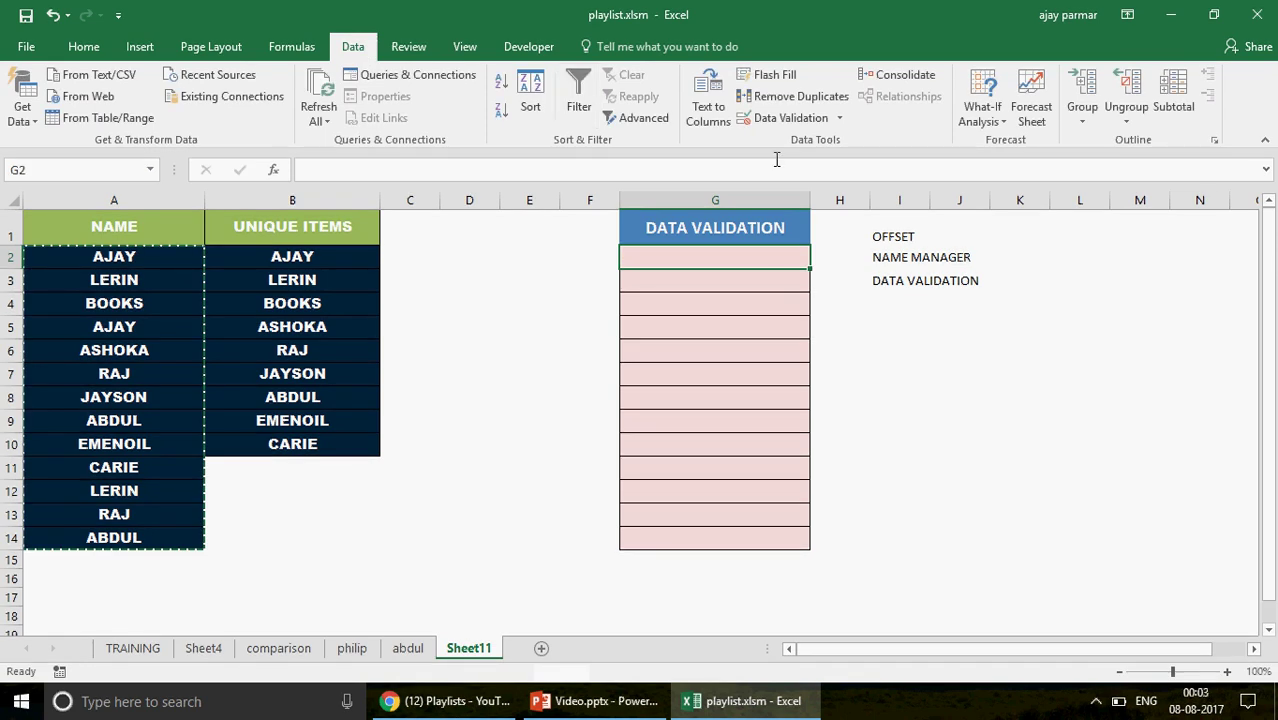
{"action": "left_click", "coordinate": [795, 124]}
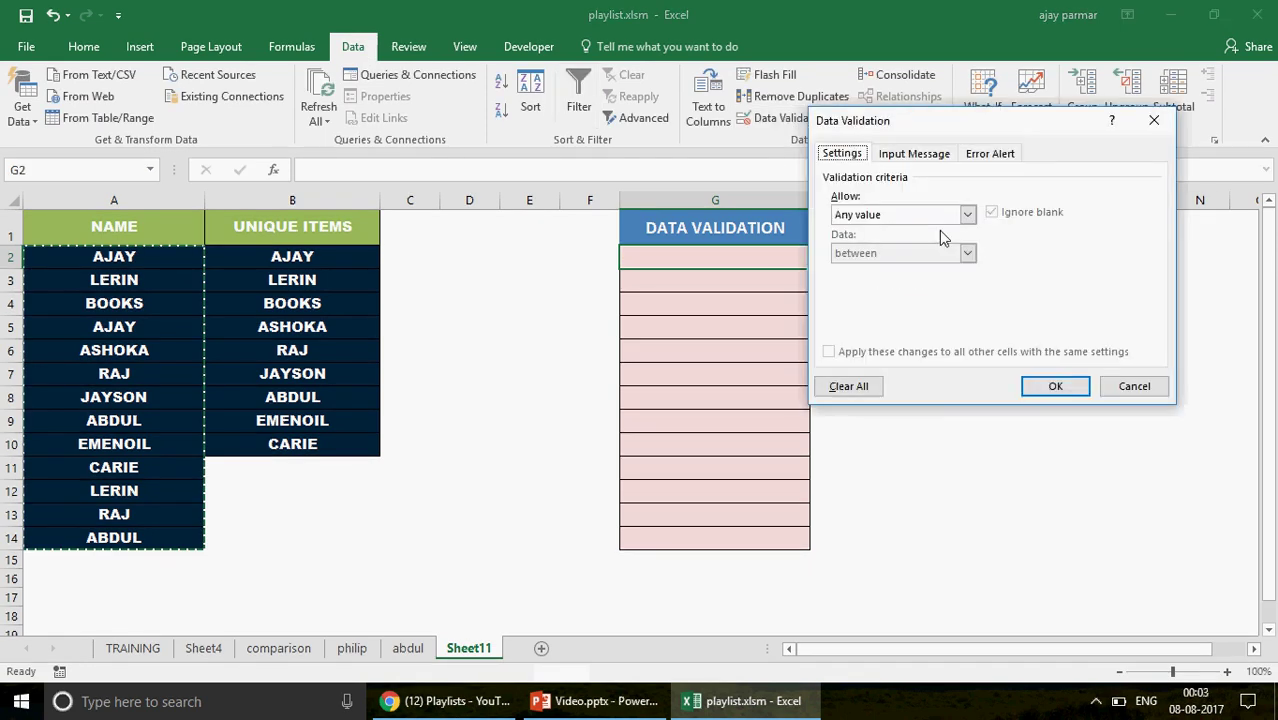
{"action": "left_click", "coordinate": [934, 216]}
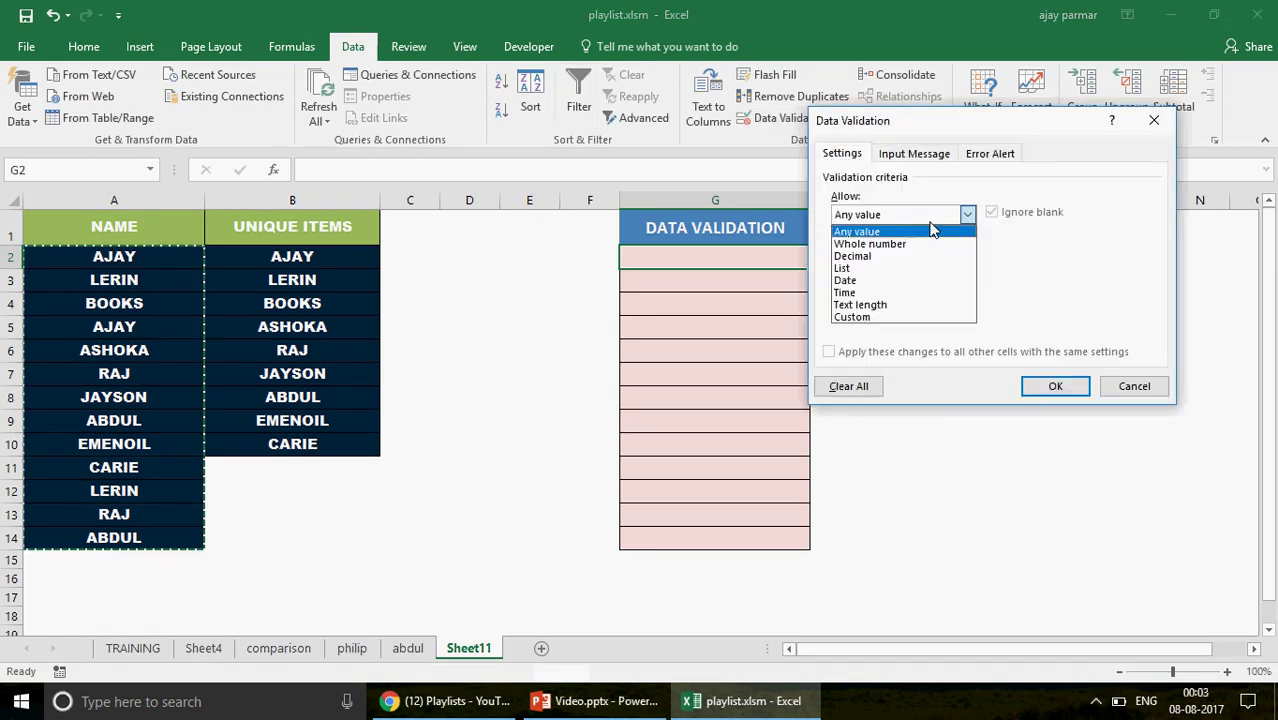
{"action": "left_click", "coordinate": [846, 268]}
{"action": "left_click", "coordinate": [861, 292]}
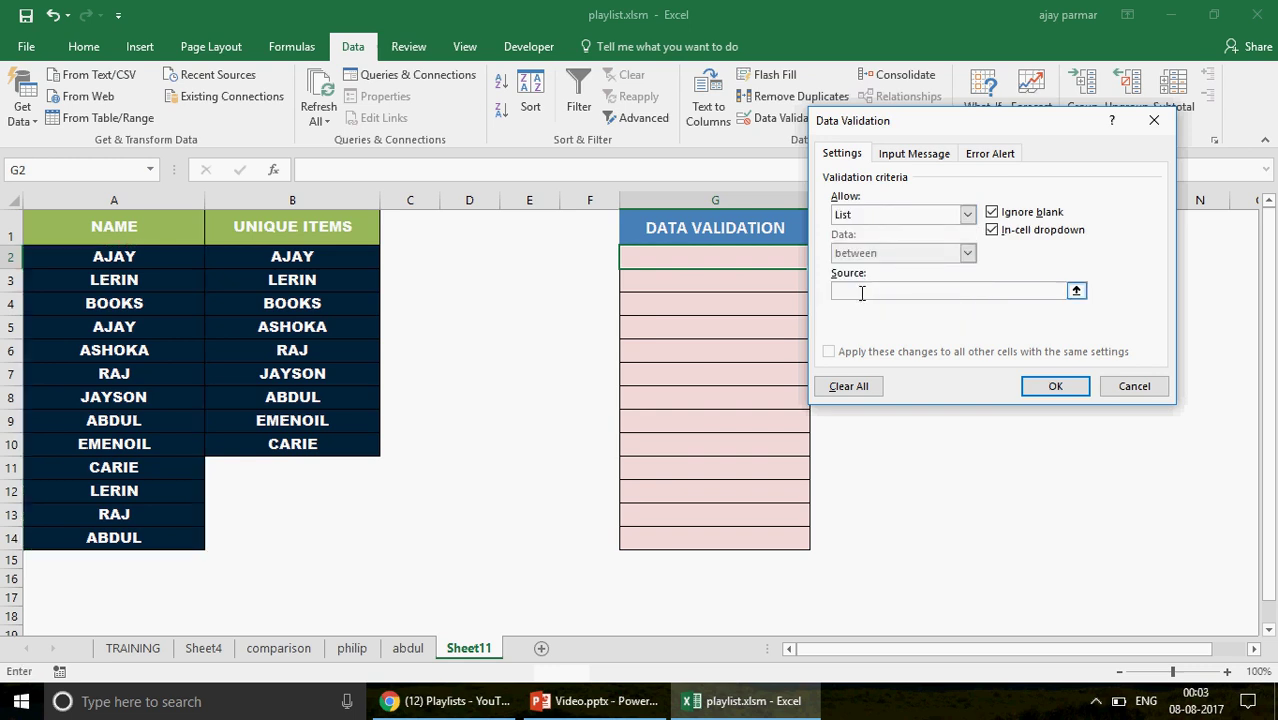
{"action": "left_click", "coordinate": [300, 199]}
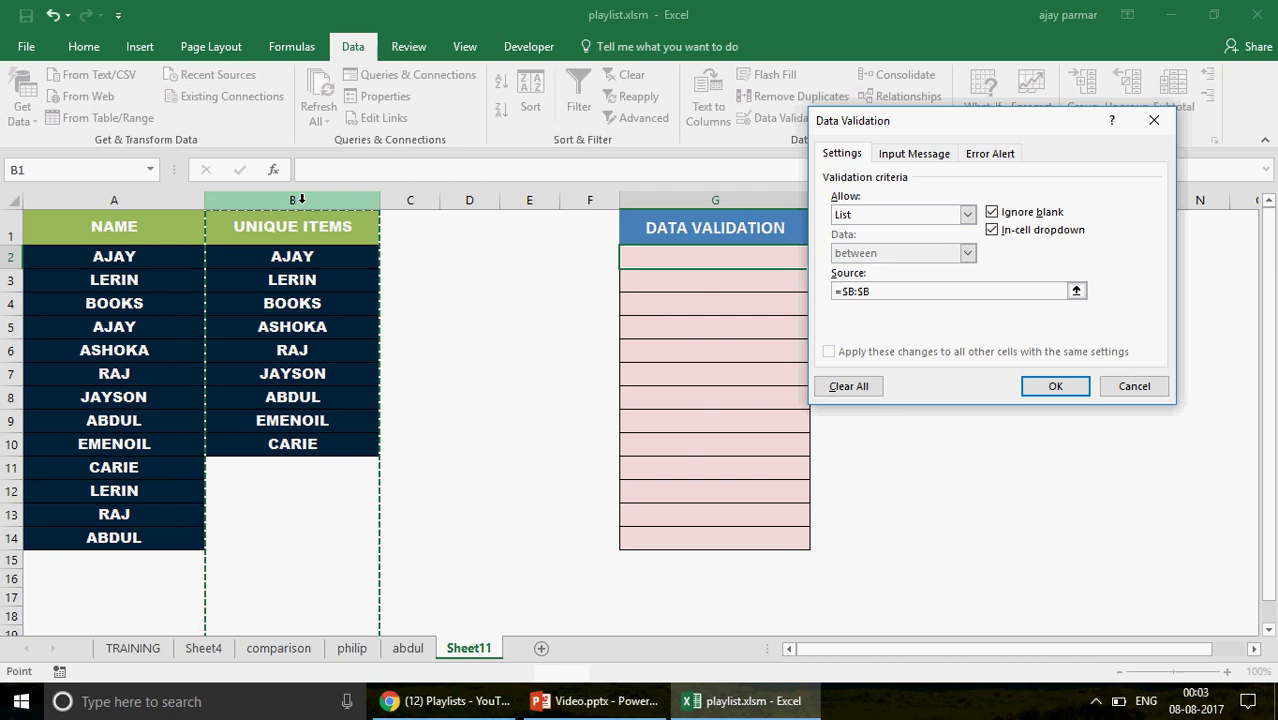
{"action": "left_click", "coordinate": [327, 255]}
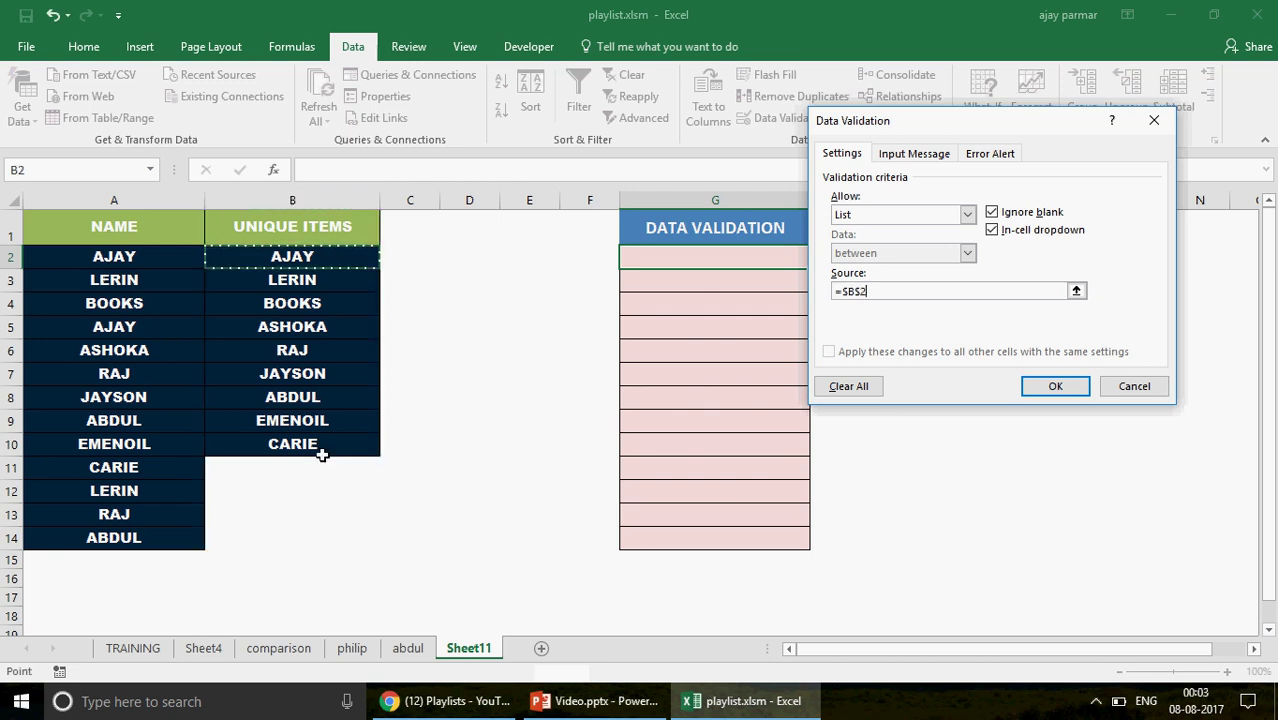
{"action": "left_click", "coordinate": [323, 547], "text": "shift"}
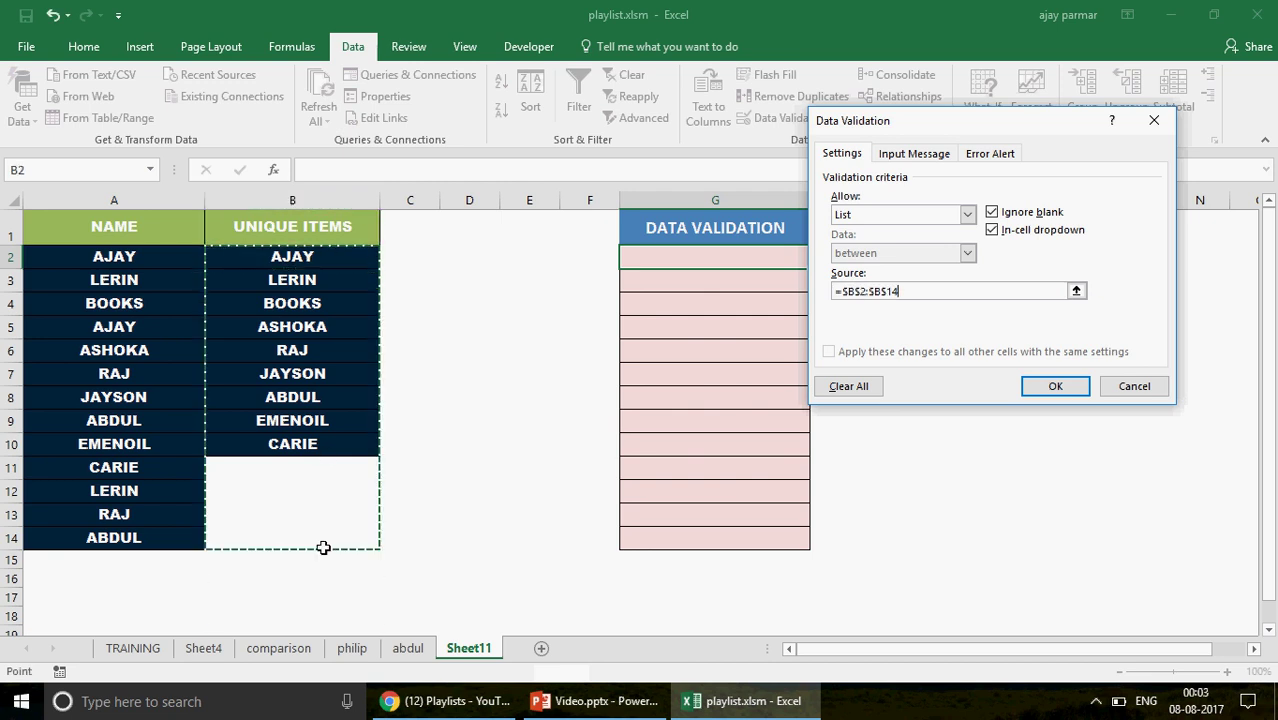
{"action": "left_click", "coordinate": [1056, 386]}
Step: Look through the G2 drop-down list from the first name to the end for blank entries
{"action": "left_click", "coordinate": [818, 259]}
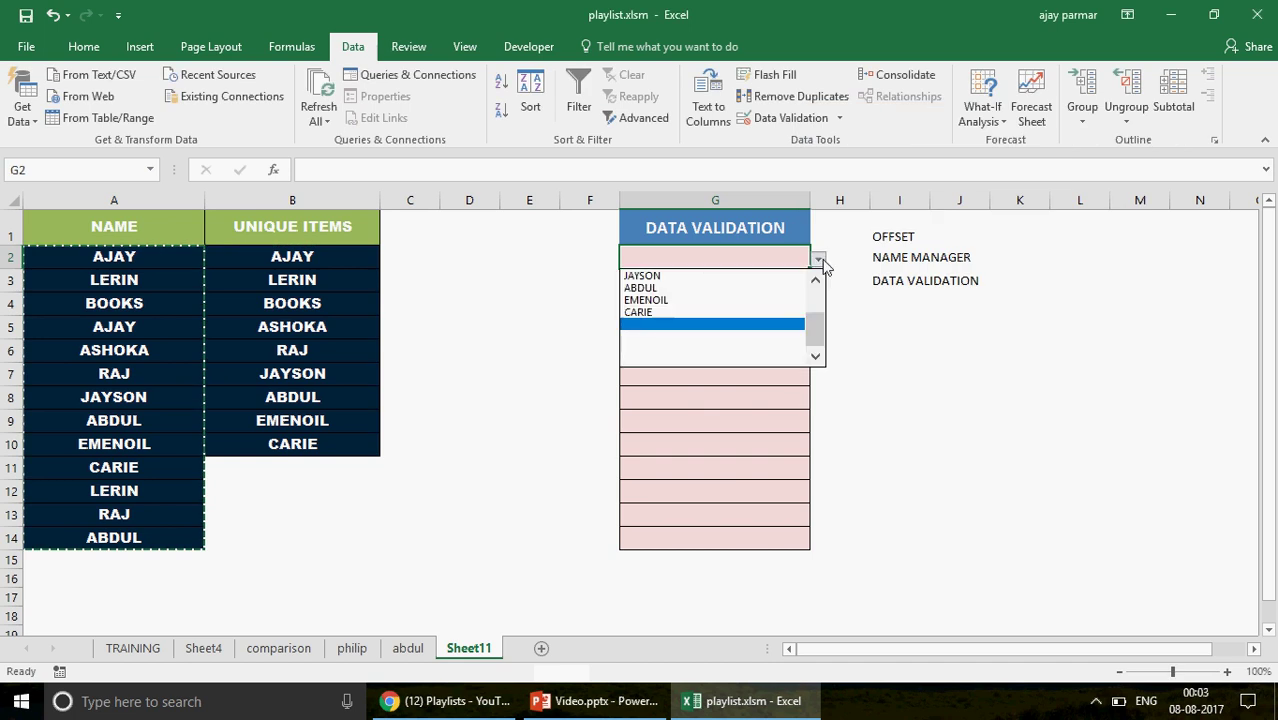
{"action": "left_click_drag", "start_coordinate": [816, 347], "coordinate": [813, 315]}
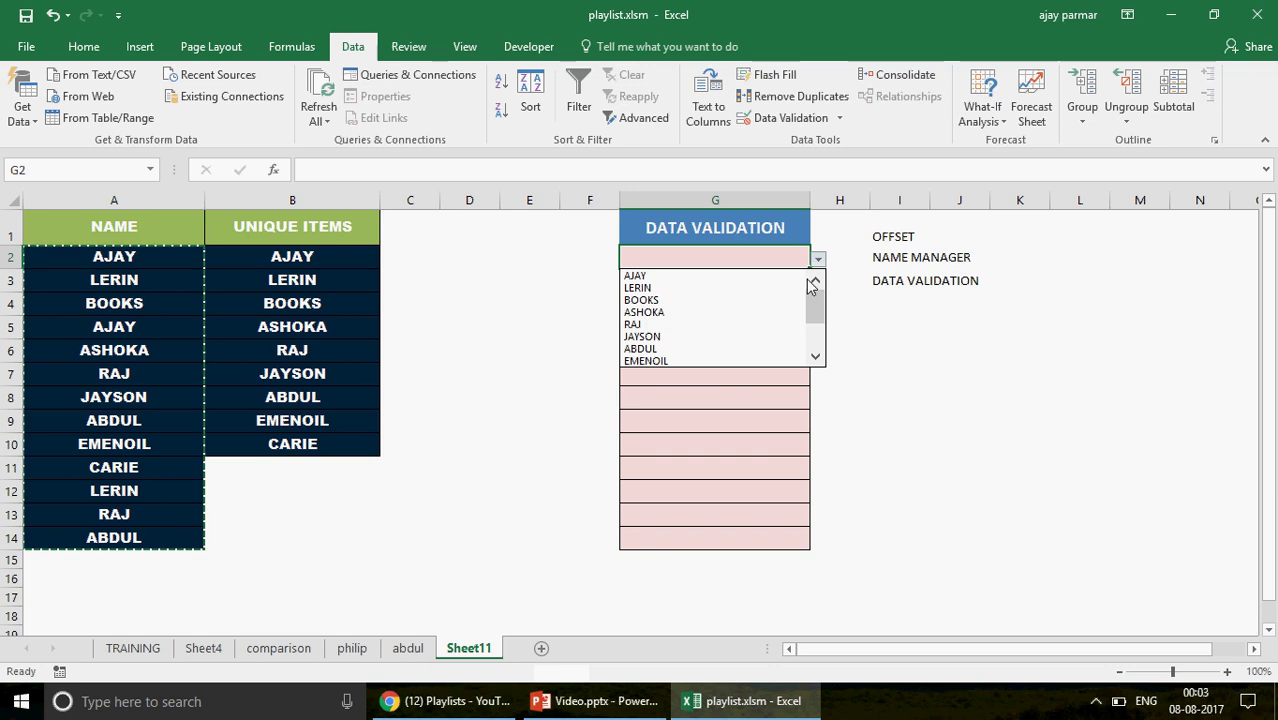
{"action": "left_click_drag", "start_coordinate": [815, 306], "coordinate": [676, 362]}
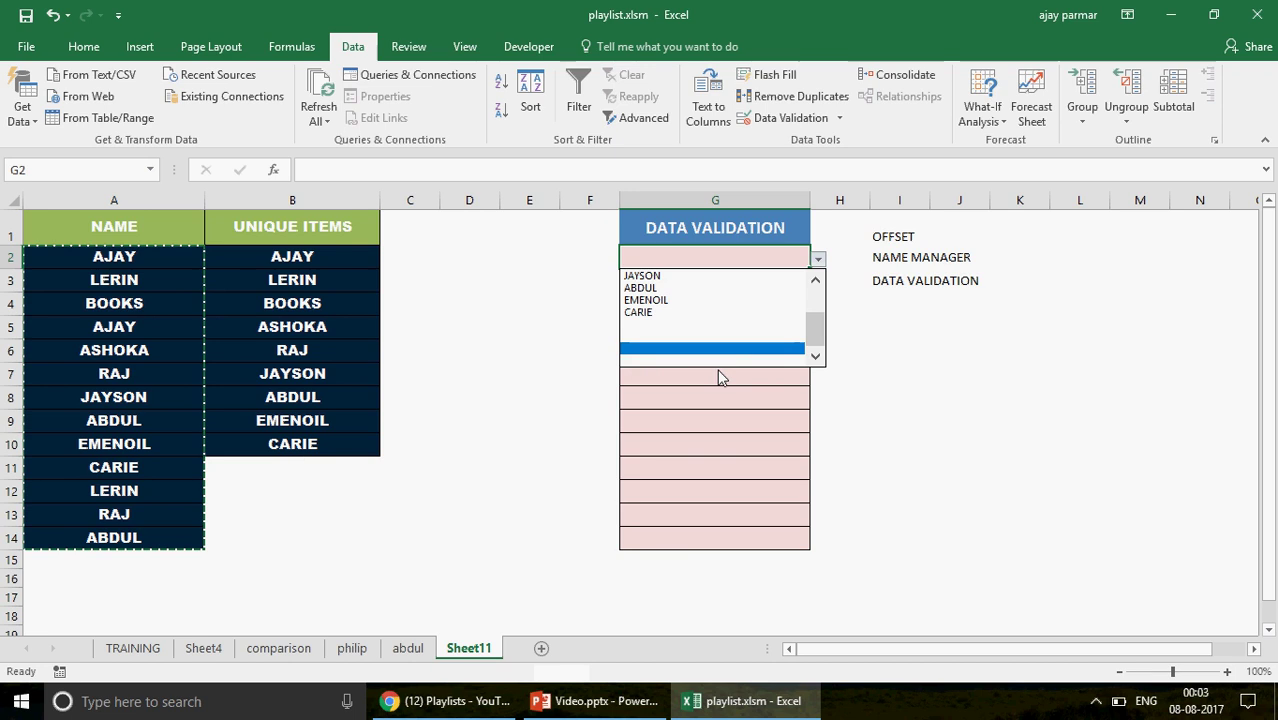
{"action": "left_click", "coordinate": [558, 371]}
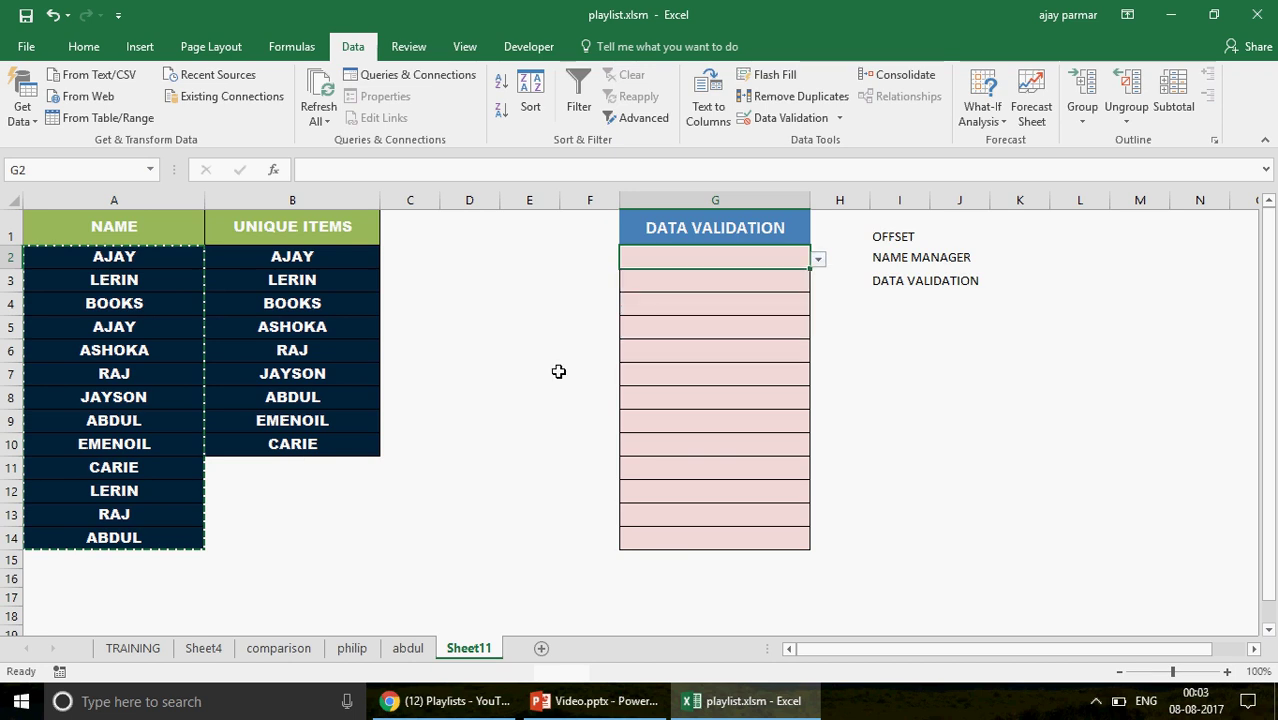
Step: Review the source range in G2's data validation without changing it, and compare it with the cells in B2:B14
{"action": "left_click", "coordinate": [839, 117]}
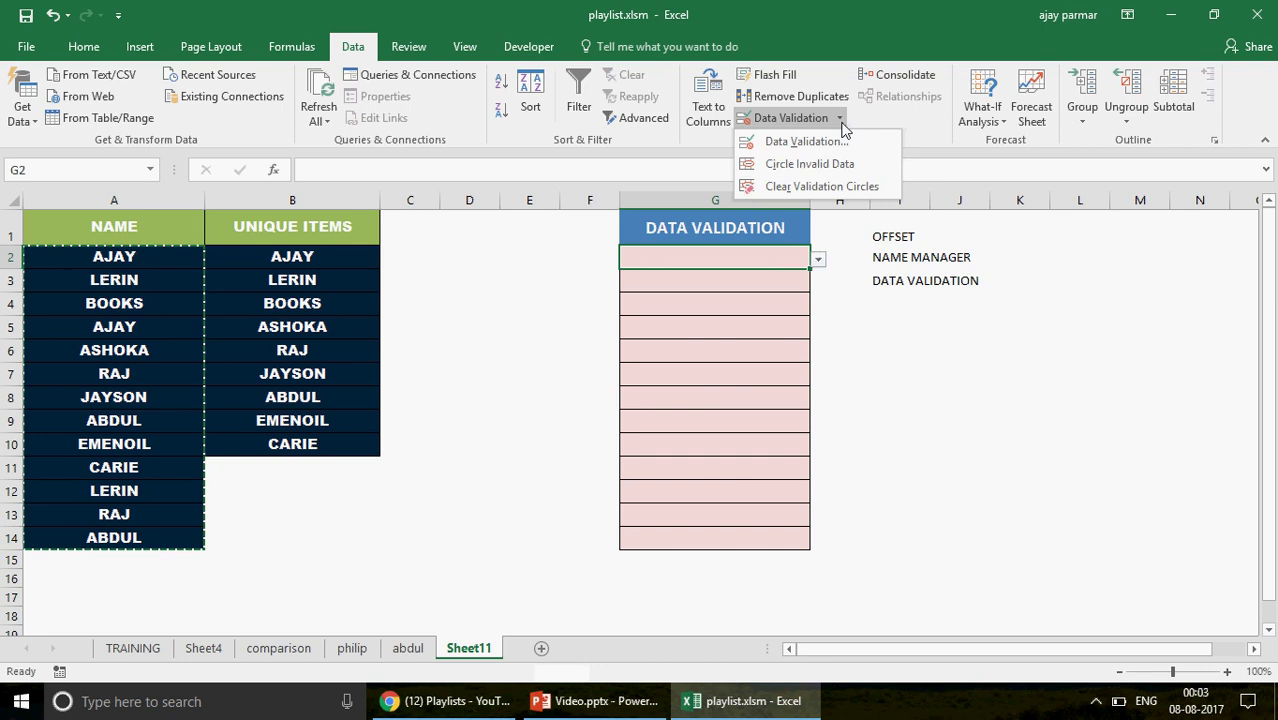
{"action": "left_click", "coordinate": [808, 142]}
{"action": "left_click", "coordinate": [922, 292]}
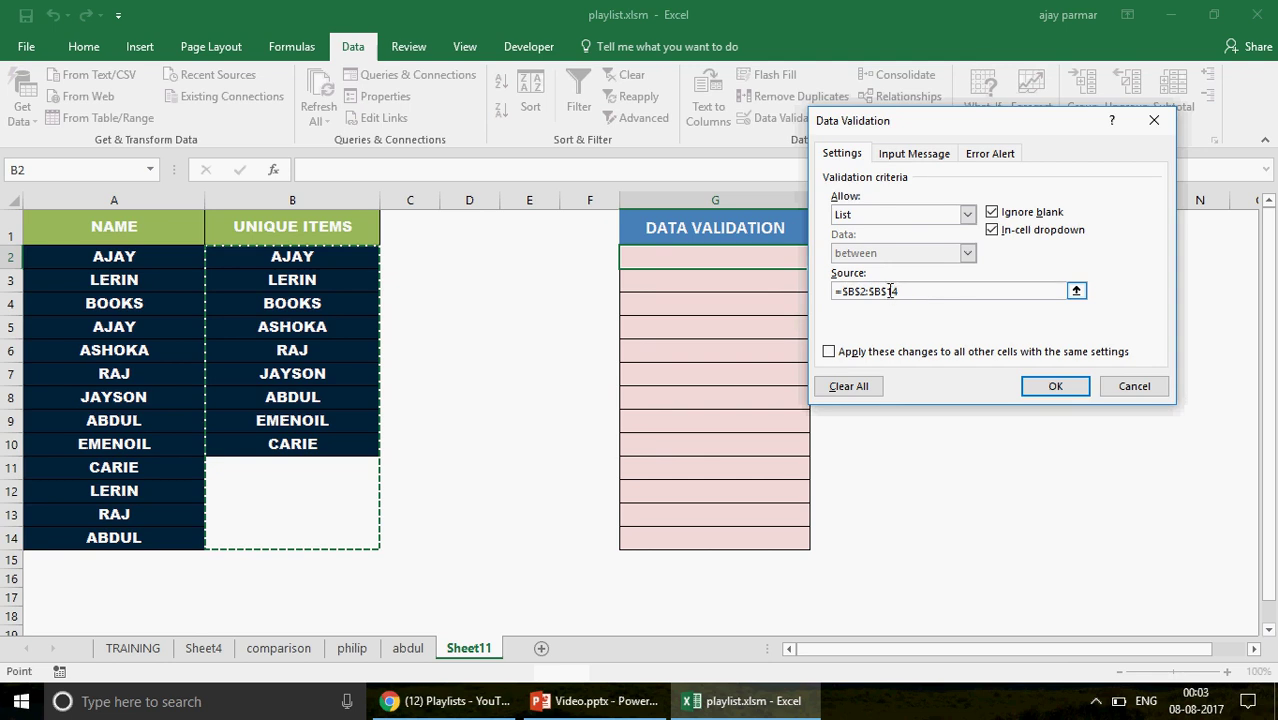
{"action": "left_click", "coordinate": [1136, 396]}
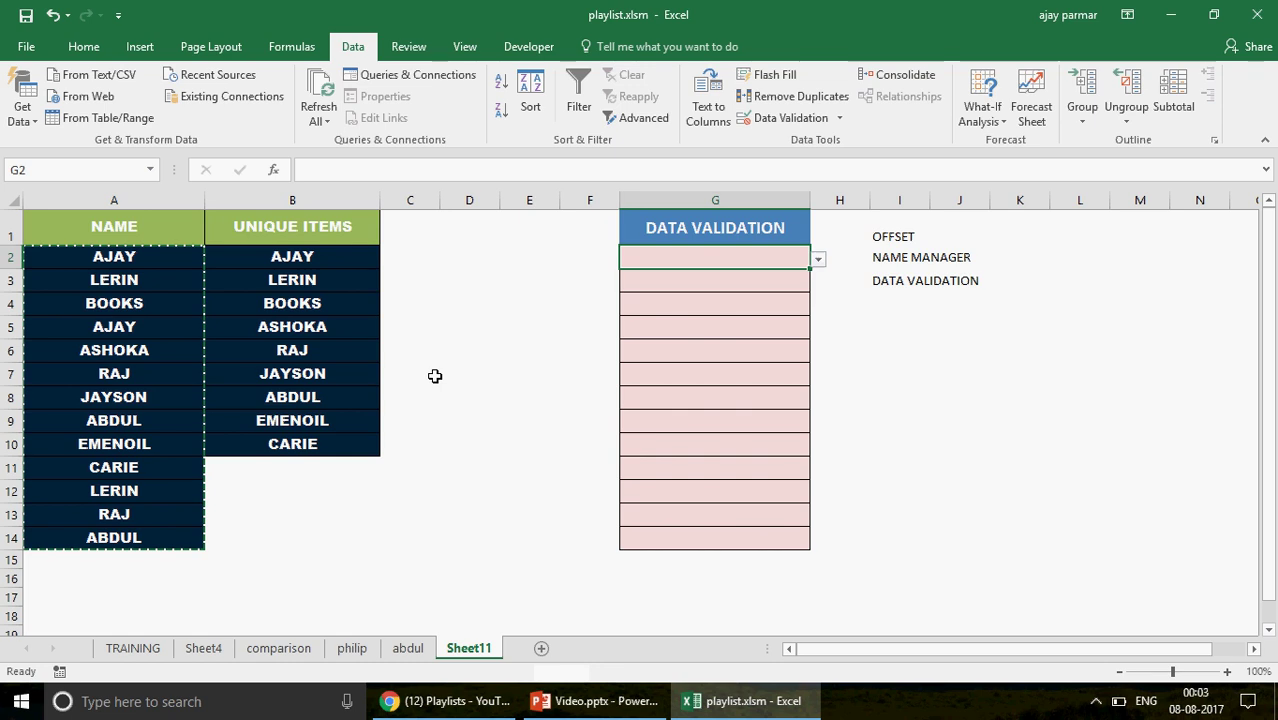
{"action": "left_click", "coordinate": [303, 262]}
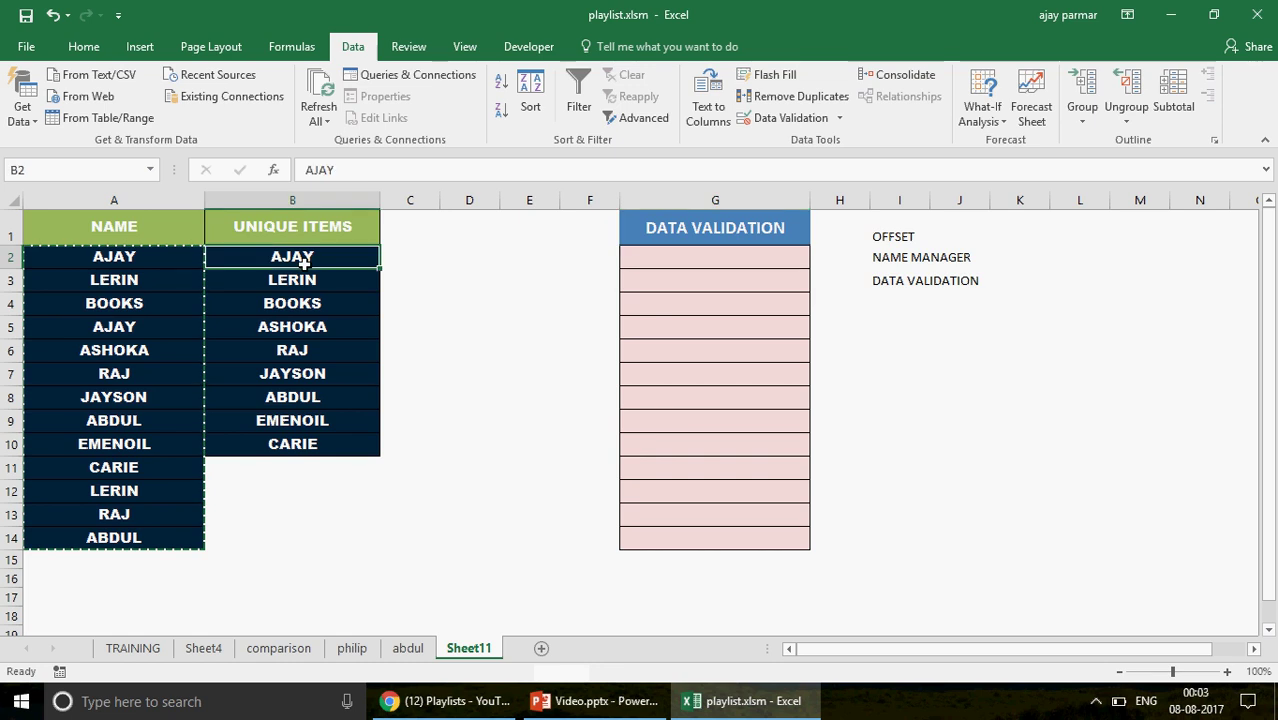
{"action": "left_click_drag", "start_coordinate": [300, 258], "coordinate": [314, 530]}
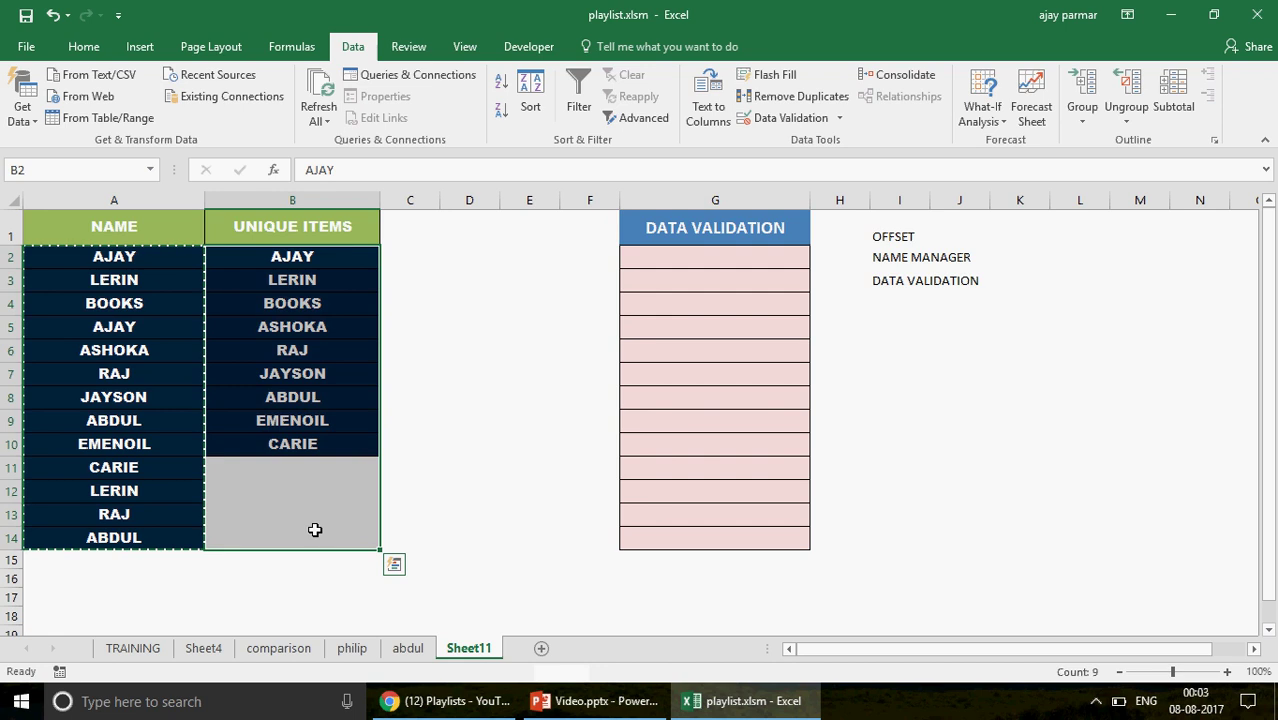
{"action": "left_click", "coordinate": [485, 388]}
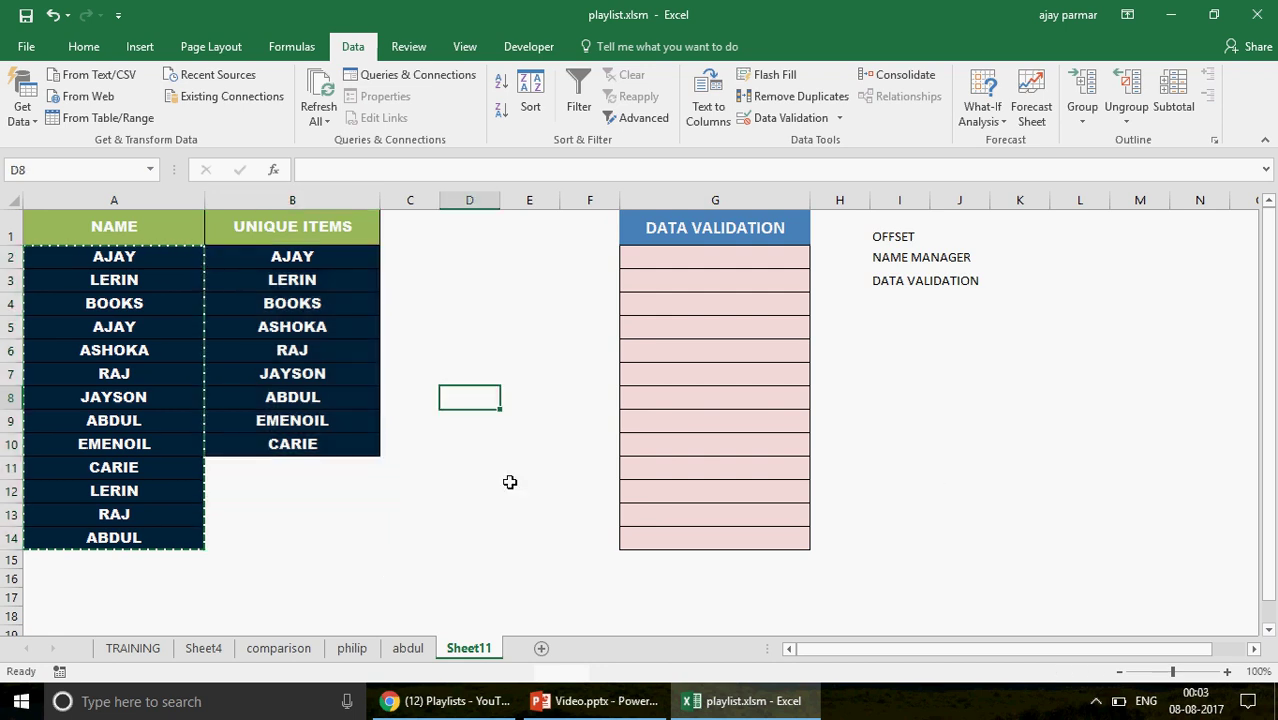
Step: Switch to Chrome, look through the videos in the EXCEL OFFSET FUNCTION playlist on YouTube, and return to the playlist.xlsm workbook in Excel
{"action": "left_click", "coordinate": [512, 703]}
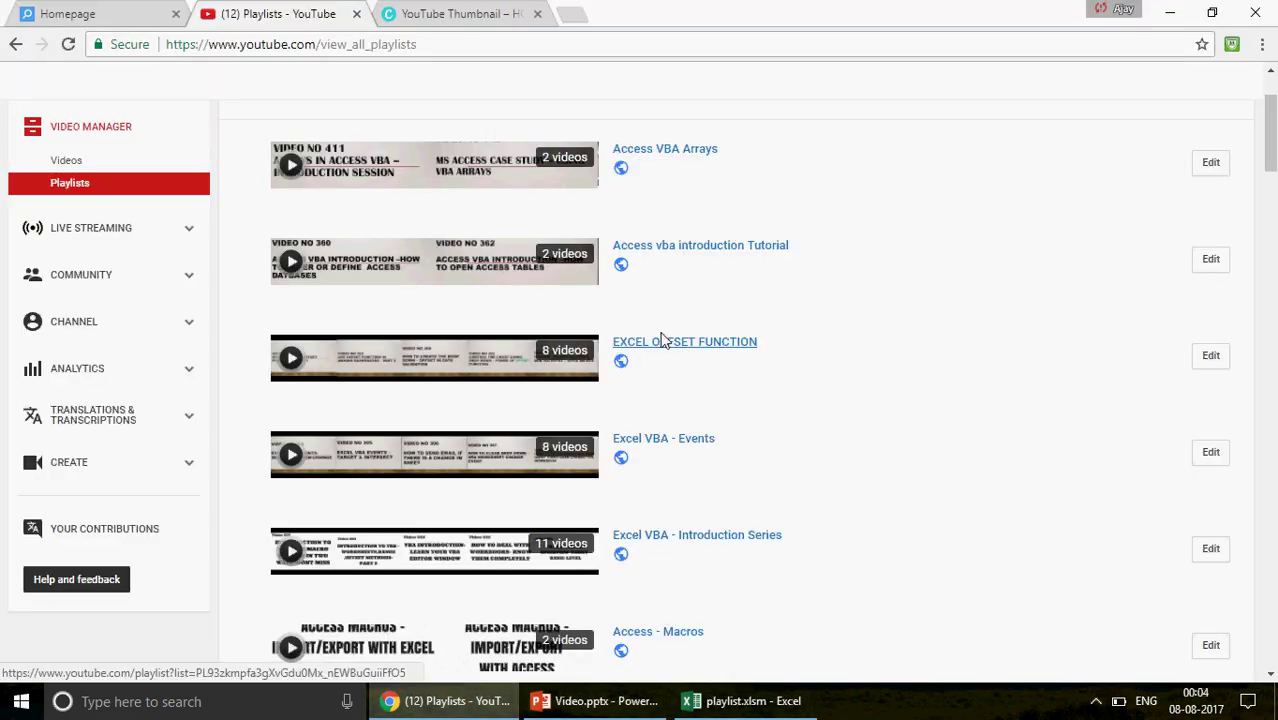
{"action": "left_click", "coordinate": [707, 350]}
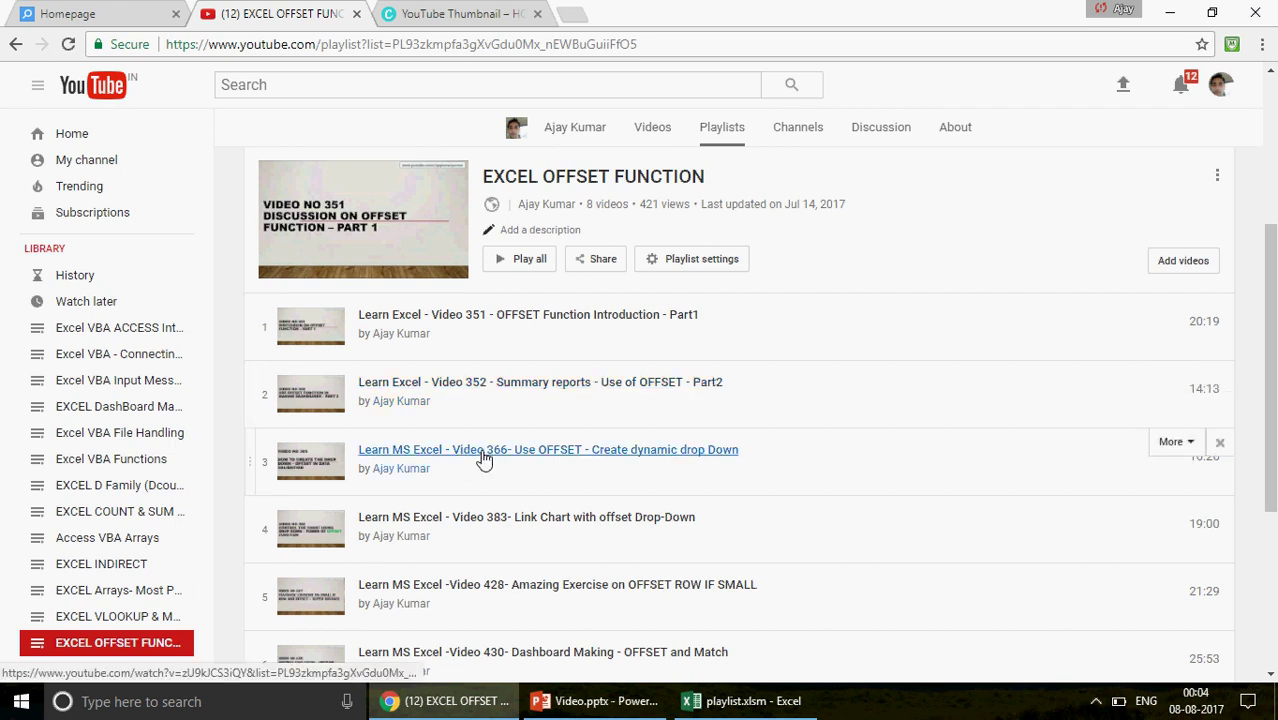
{"action": "left_click", "coordinate": [700, 388]}
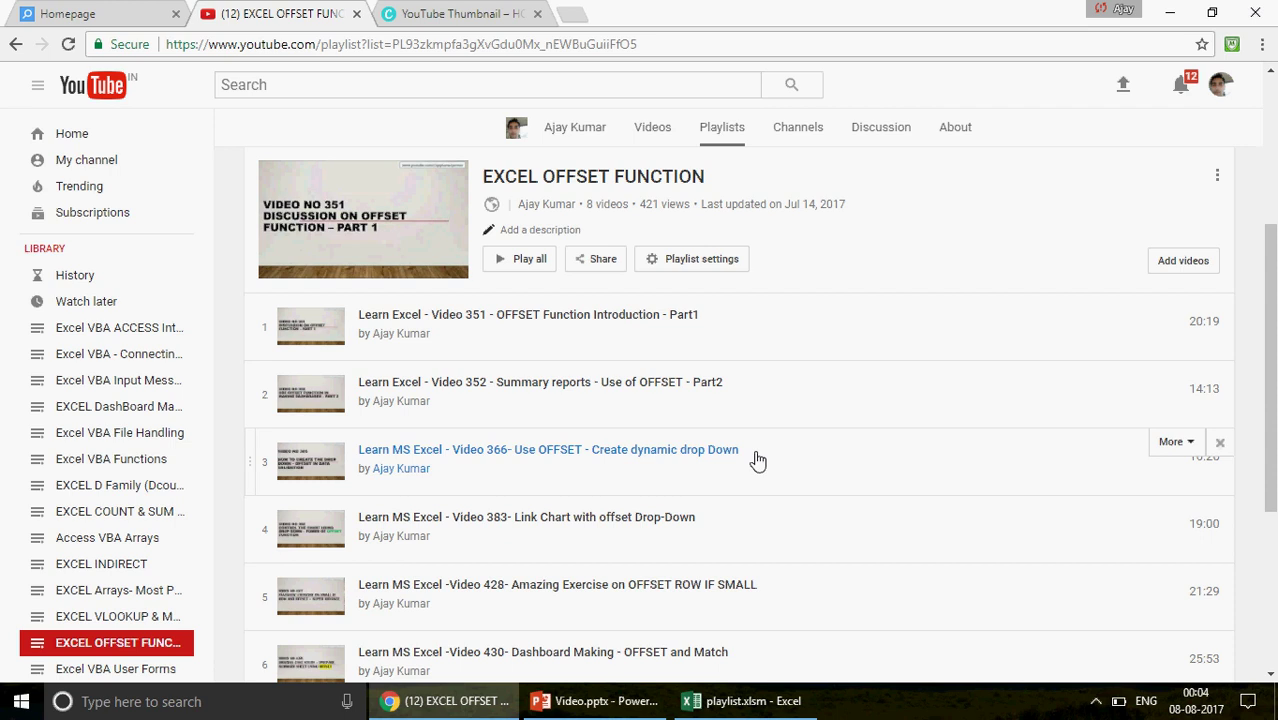
{"action": "left_click_drag", "start_coordinate": [1270, 440], "coordinate": [1270, 545]}
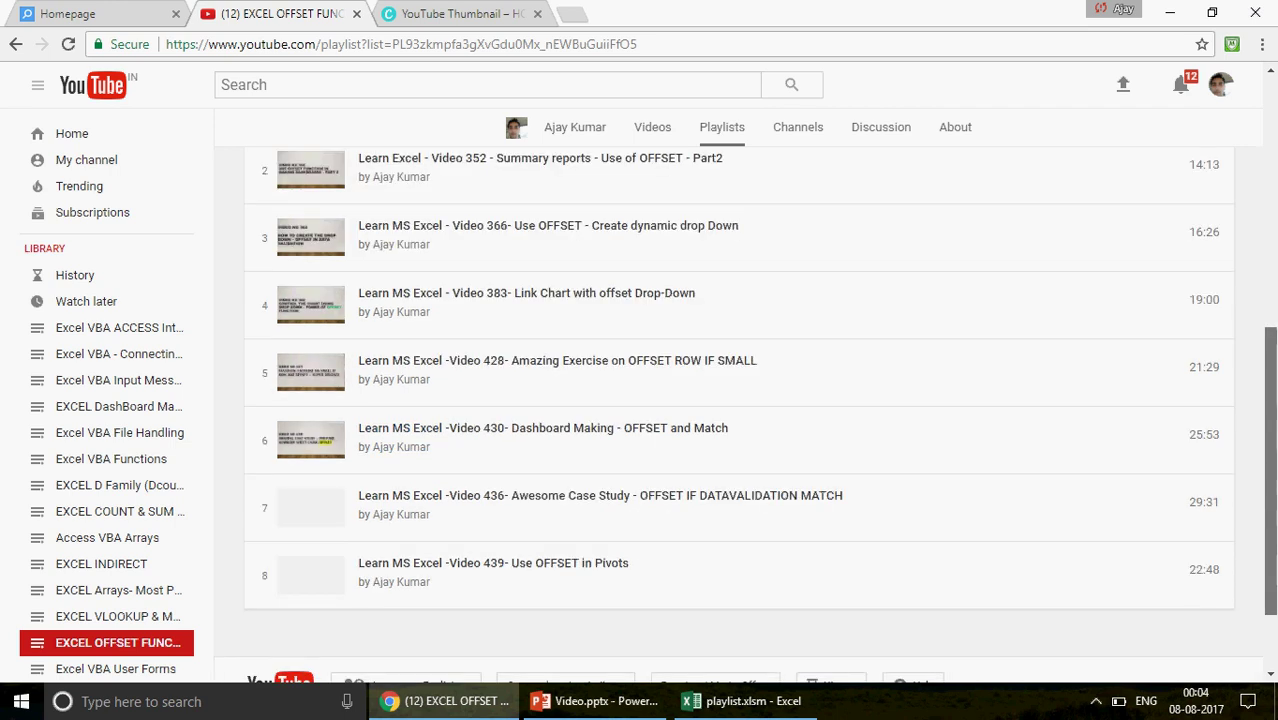
{"action": "scroll", "coordinate": [746, 415], "scroll_direction": "up", "scroll_amount": 1}
{"action": "left_click_drag", "start_coordinate": [1272, 353], "coordinate": [1274, 208]}
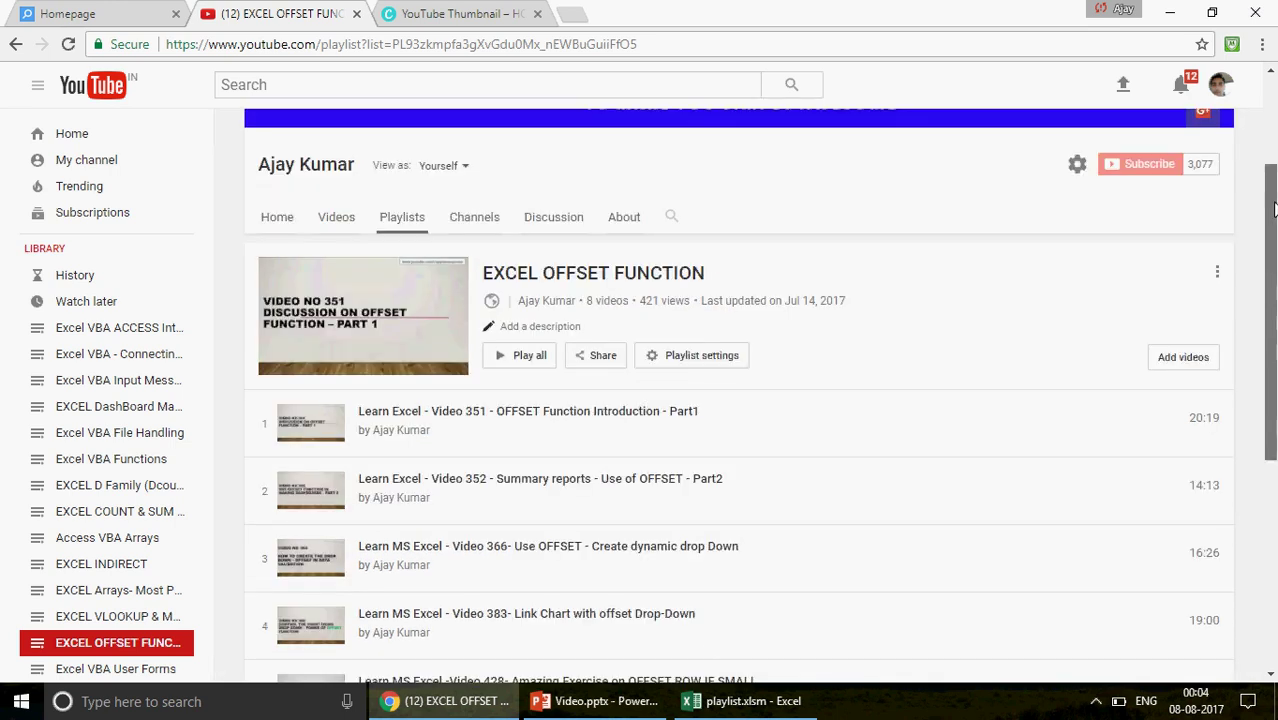
{"action": "key", "text": "alt+Tab"}
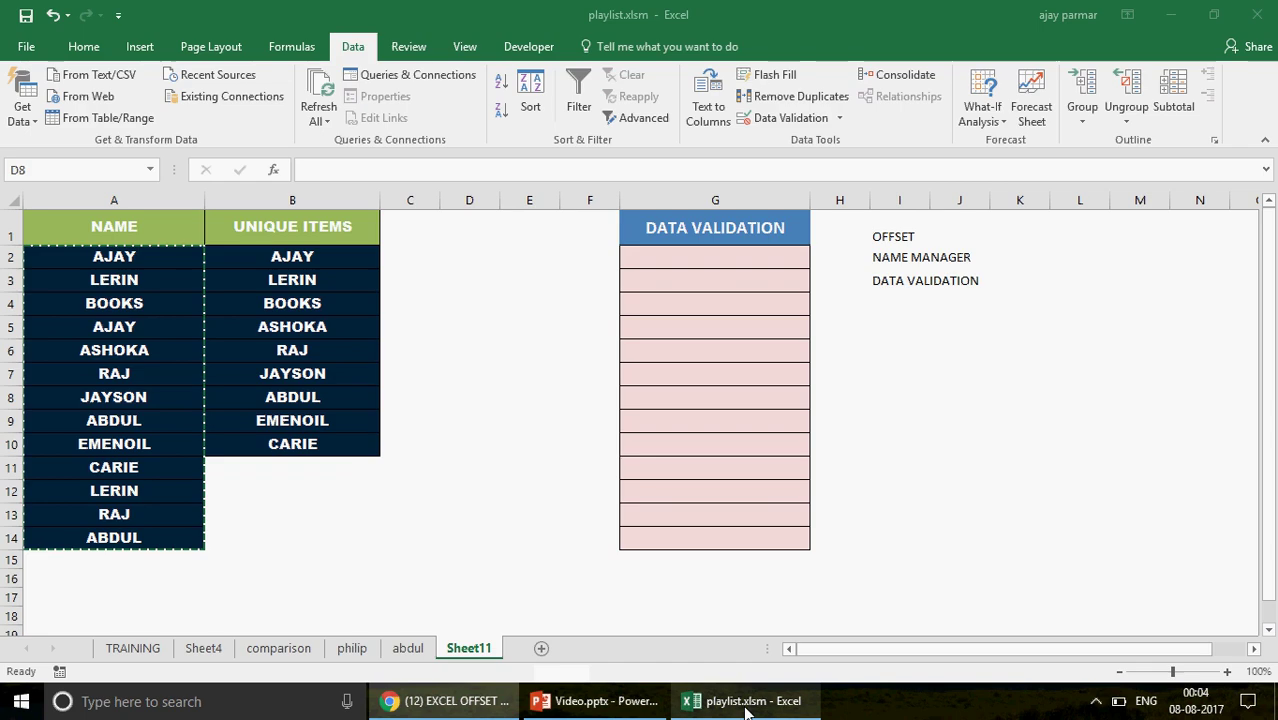
{"action": "left_click", "coordinate": [917, 508]}
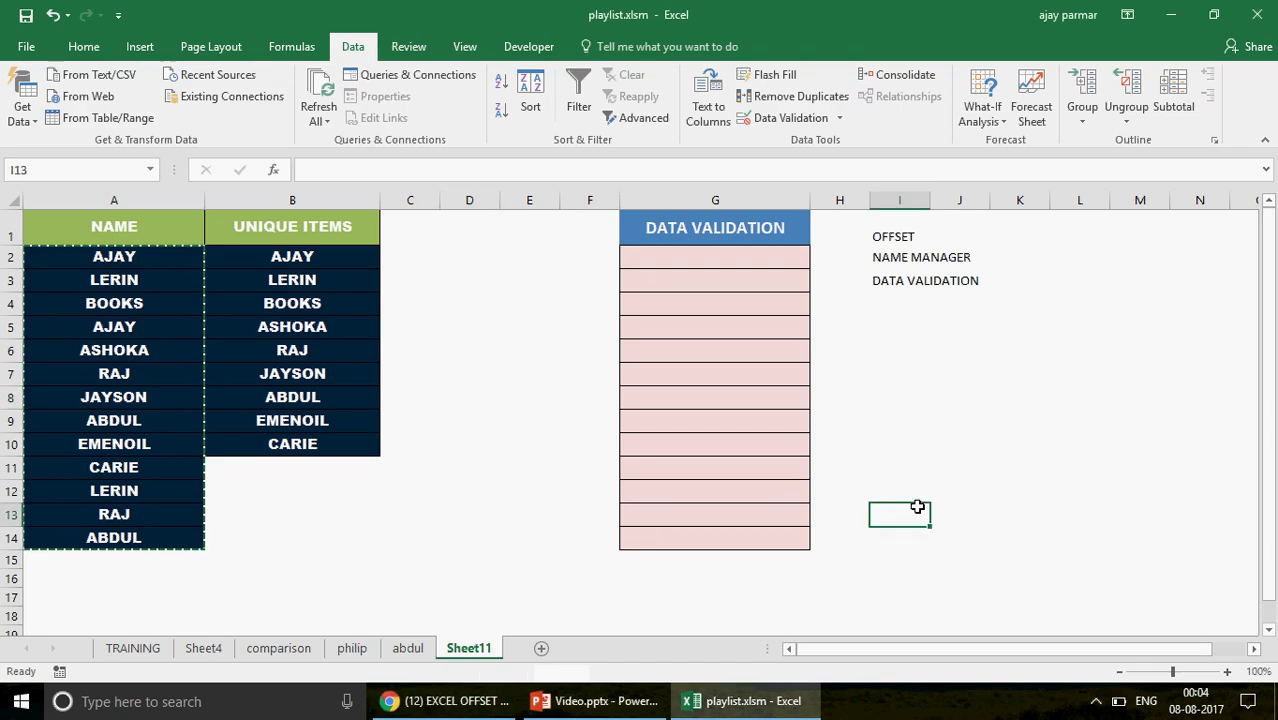
Step: Enter =OFFSET(B1,1,0) in cell I13, keeping that cell selected
{"action": "type", "text": "=OFFSET"}
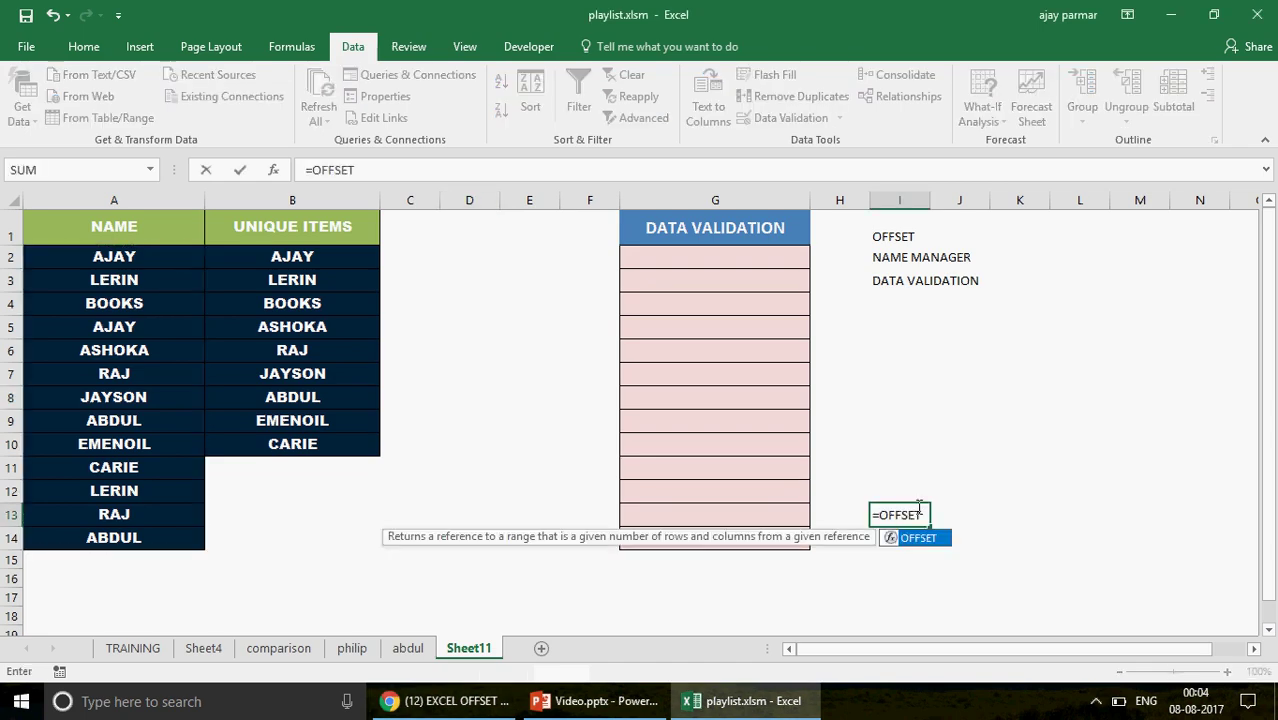
{"action": "type", "text": "("}
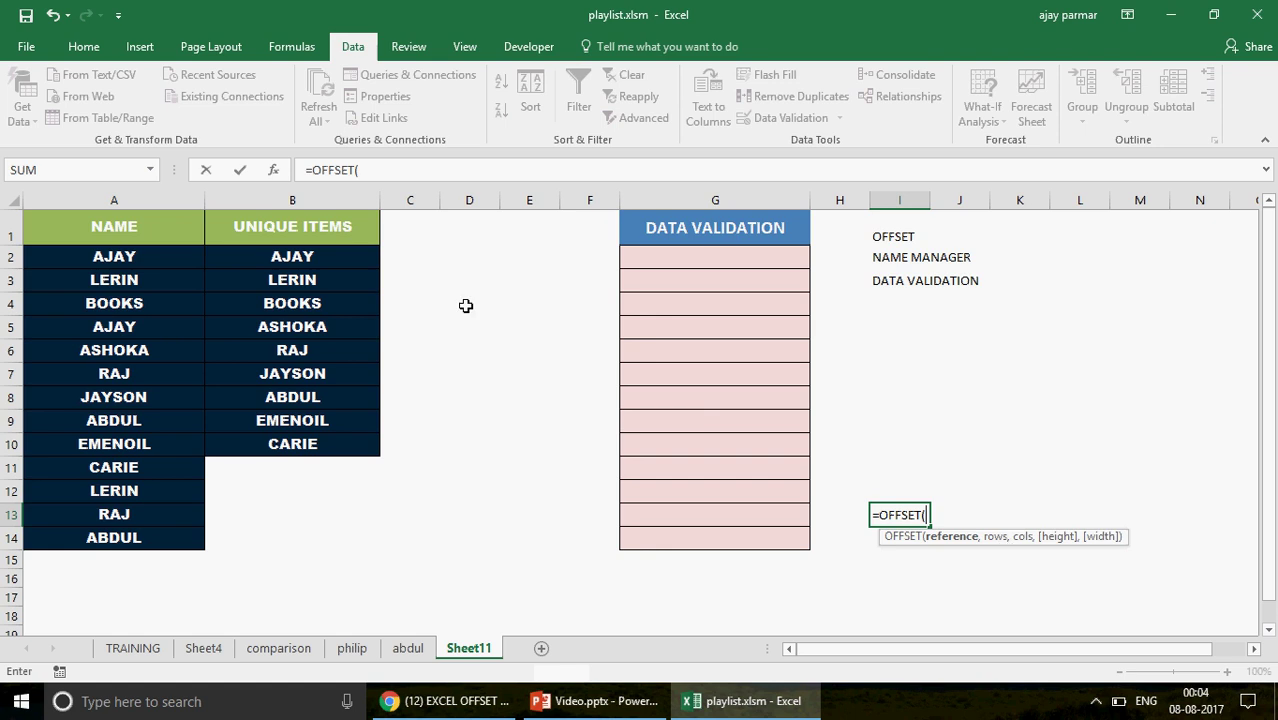
{"action": "left_click", "coordinate": [315, 230]}
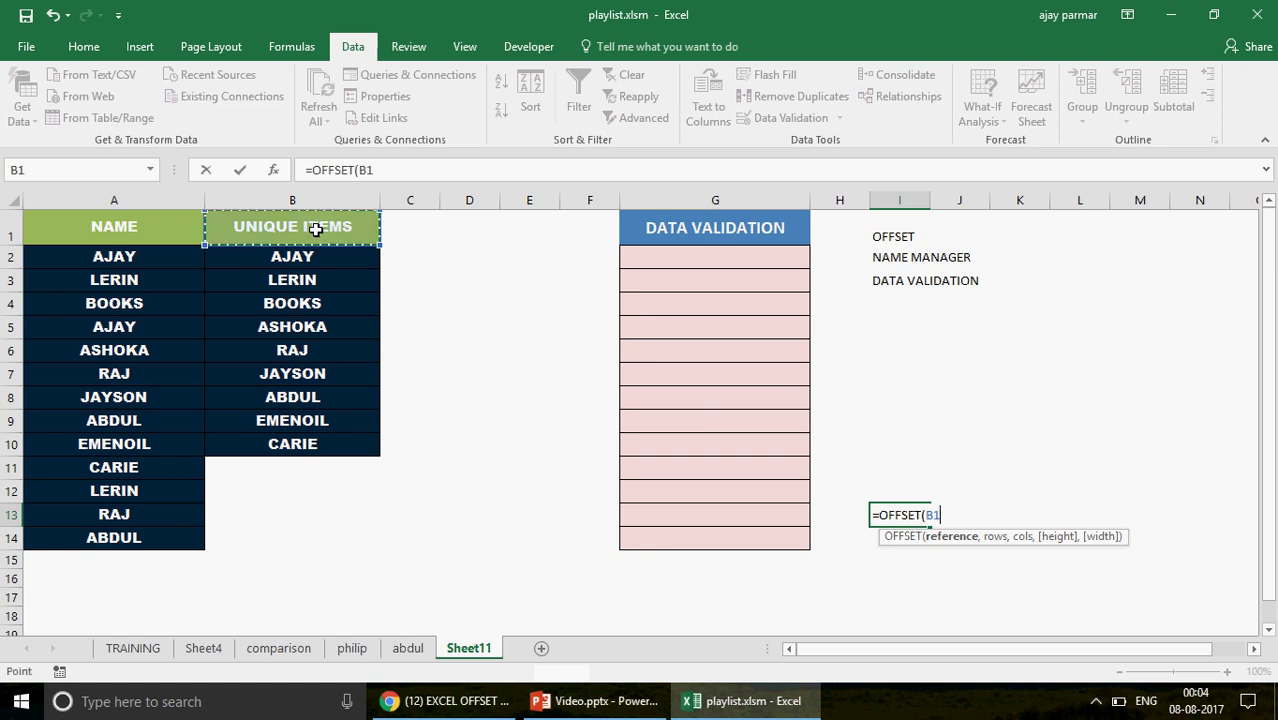
{"action": "type", "text": ",1"}
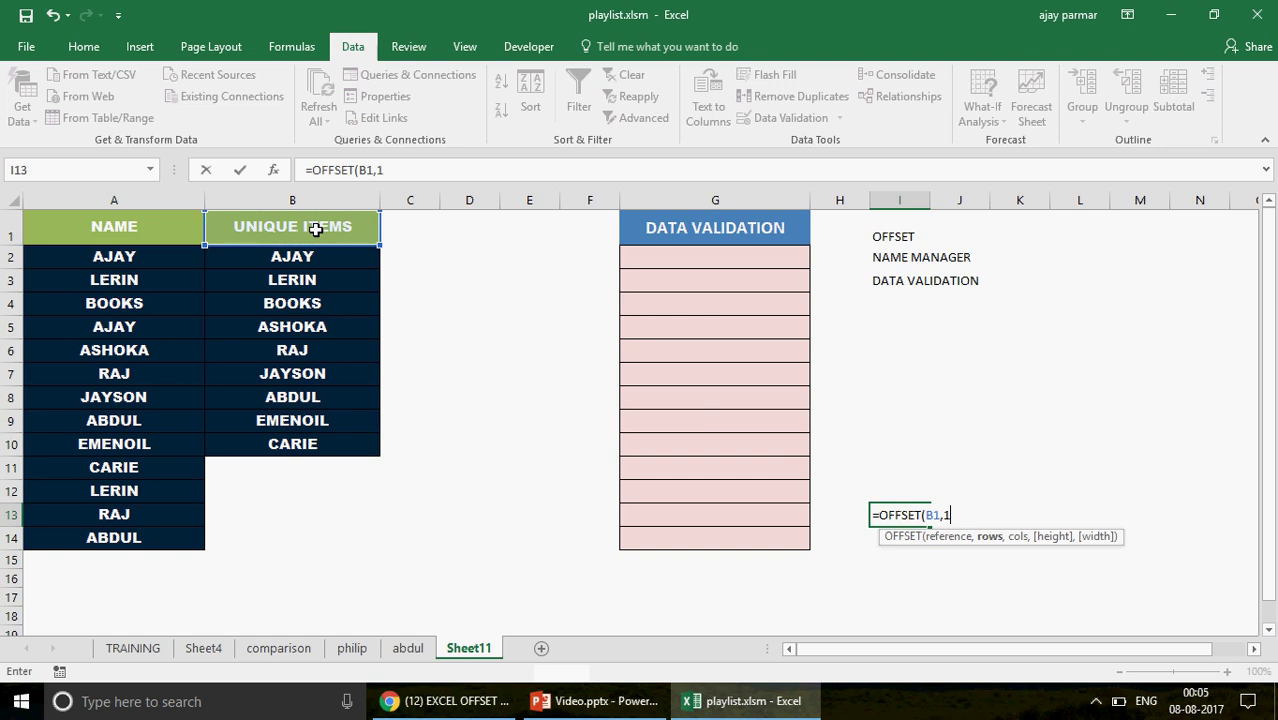
{"action": "type", "text": ","}
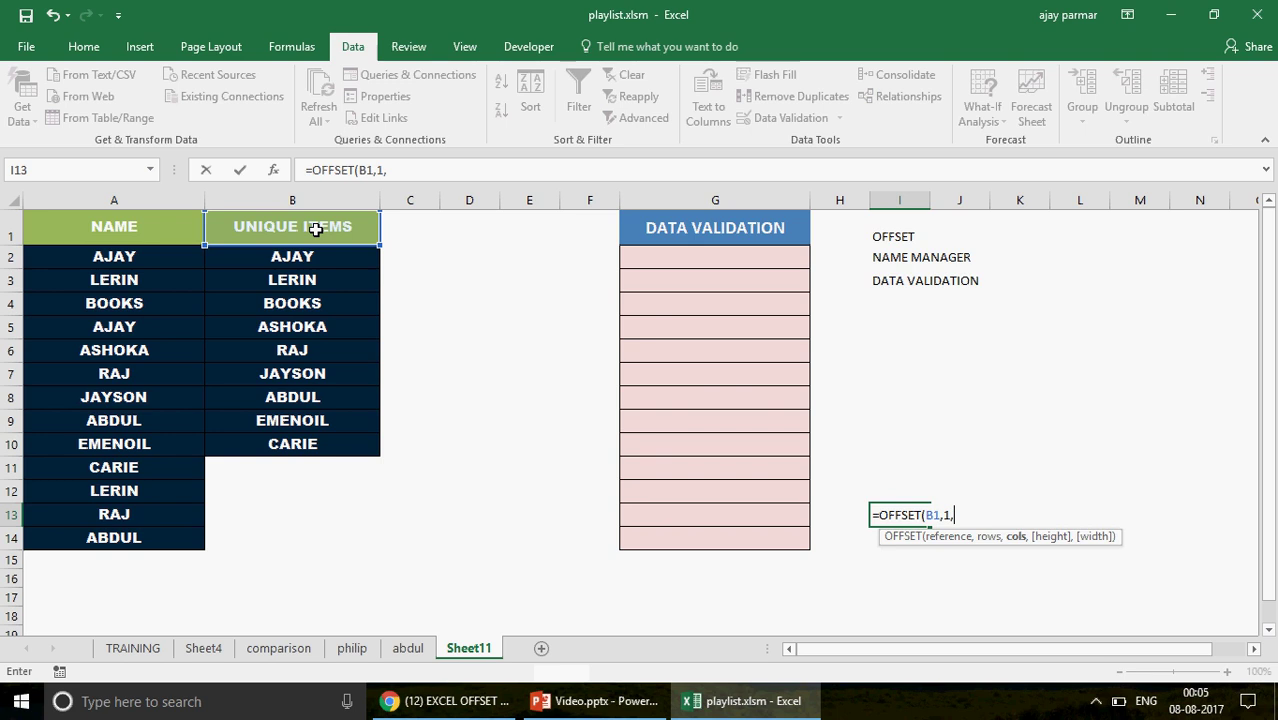
{"action": "type", "text": "0)"}
{"action": "key", "text": "ctrl+Return"}
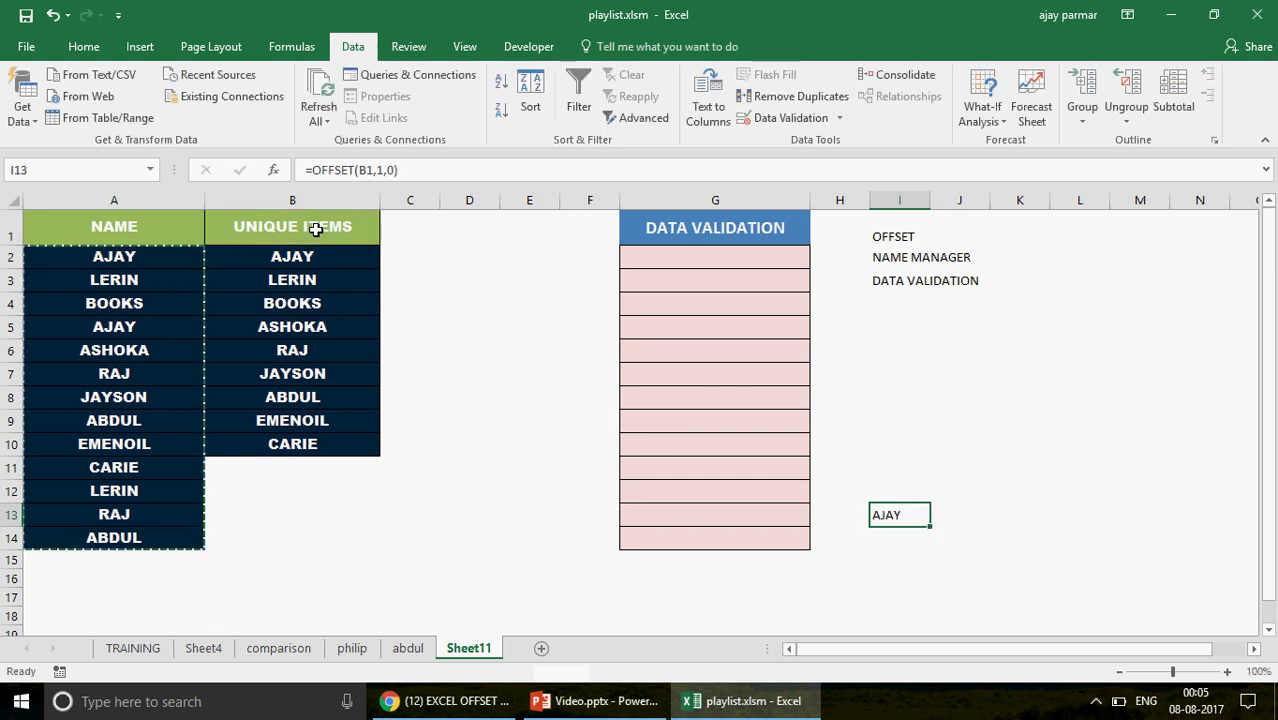
Step: Compare I13 with B2, and extend the I13 formula to =OFFSET(B1,1,0,9,1), entered as an array formula
{"action": "left_click", "coordinate": [313, 256]}
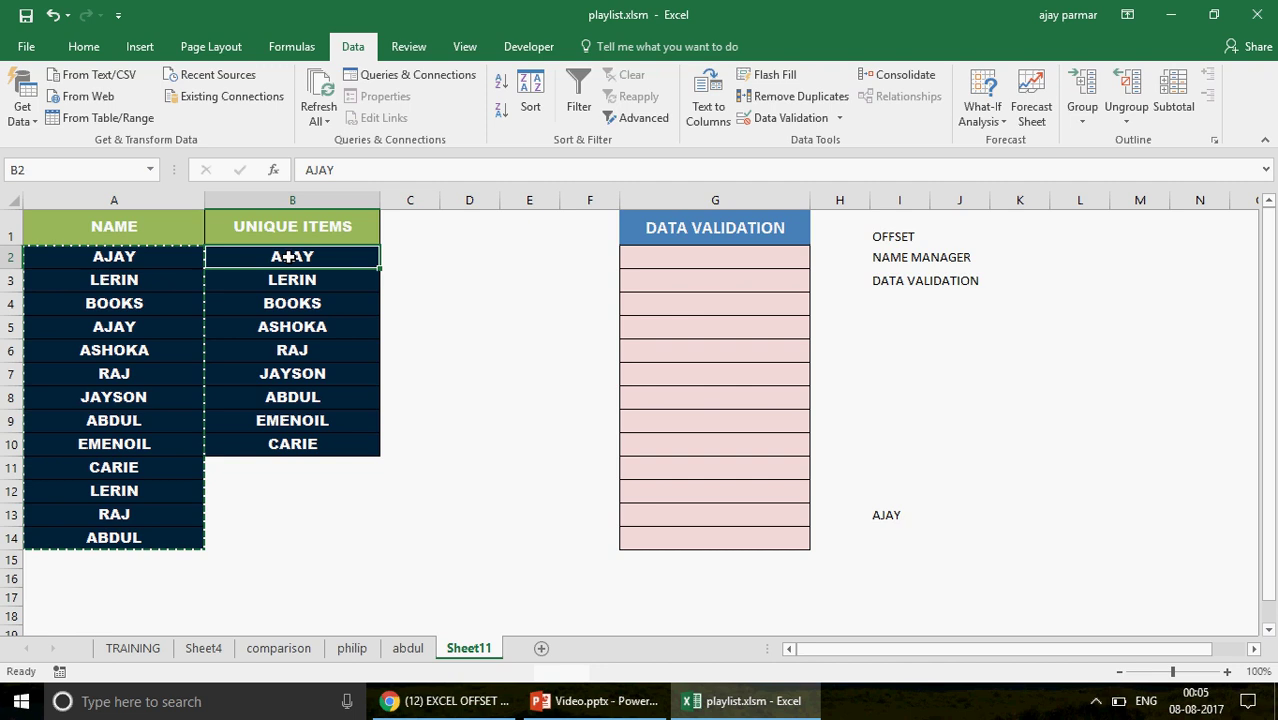
{"action": "left_click", "coordinate": [887, 513]}
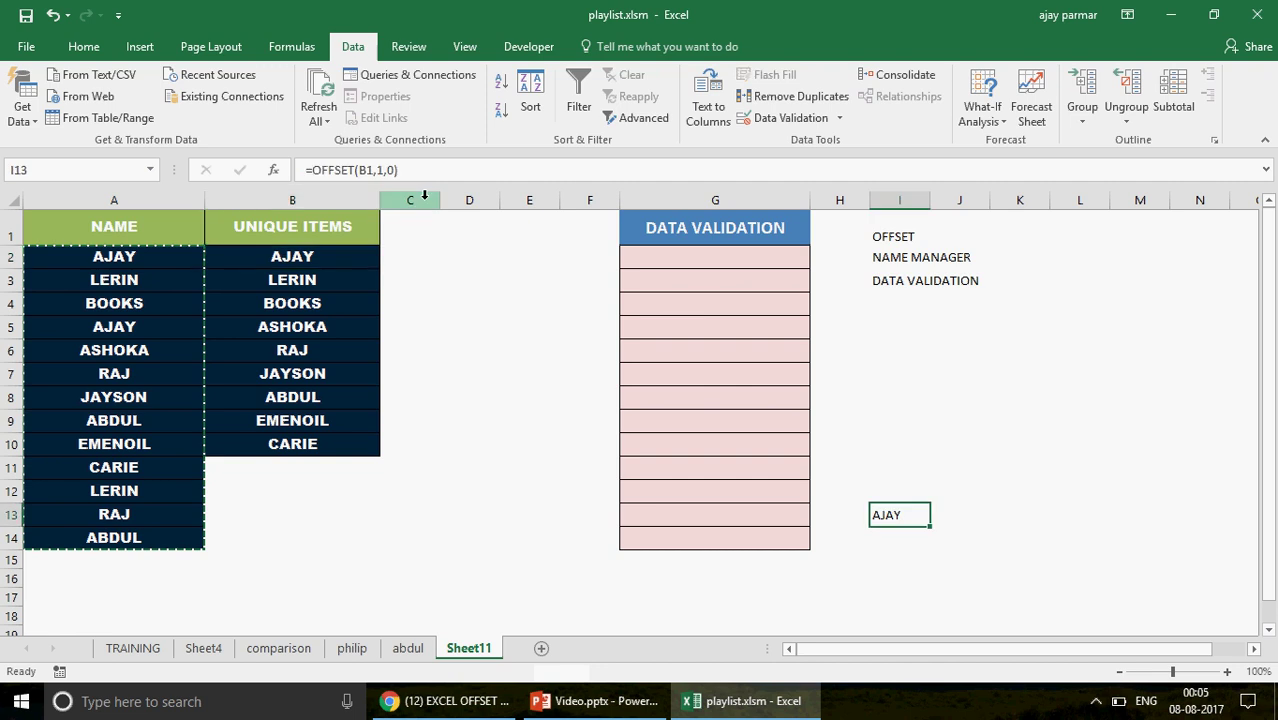
{"action": "left_click", "coordinate": [418, 172]}
{"action": "key", "text": "BackSpace"}
{"action": "type", "text": ","}
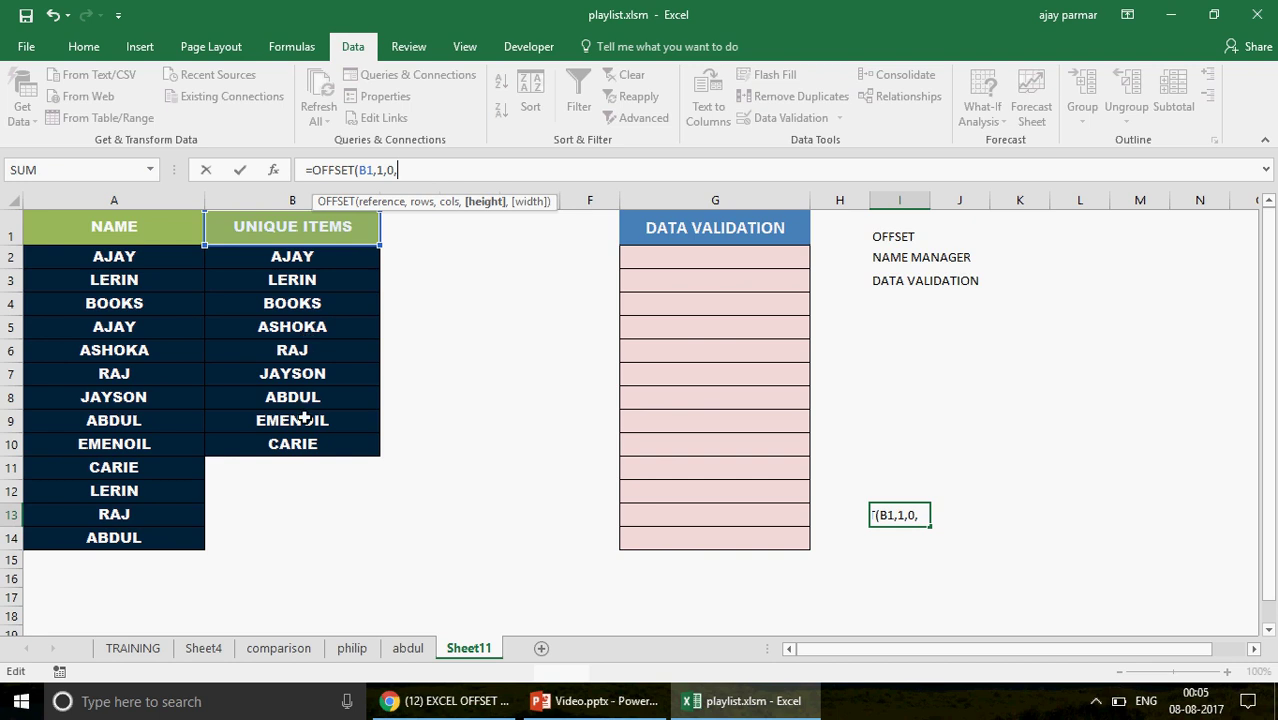
{"action": "type", "text": "9,1)"}
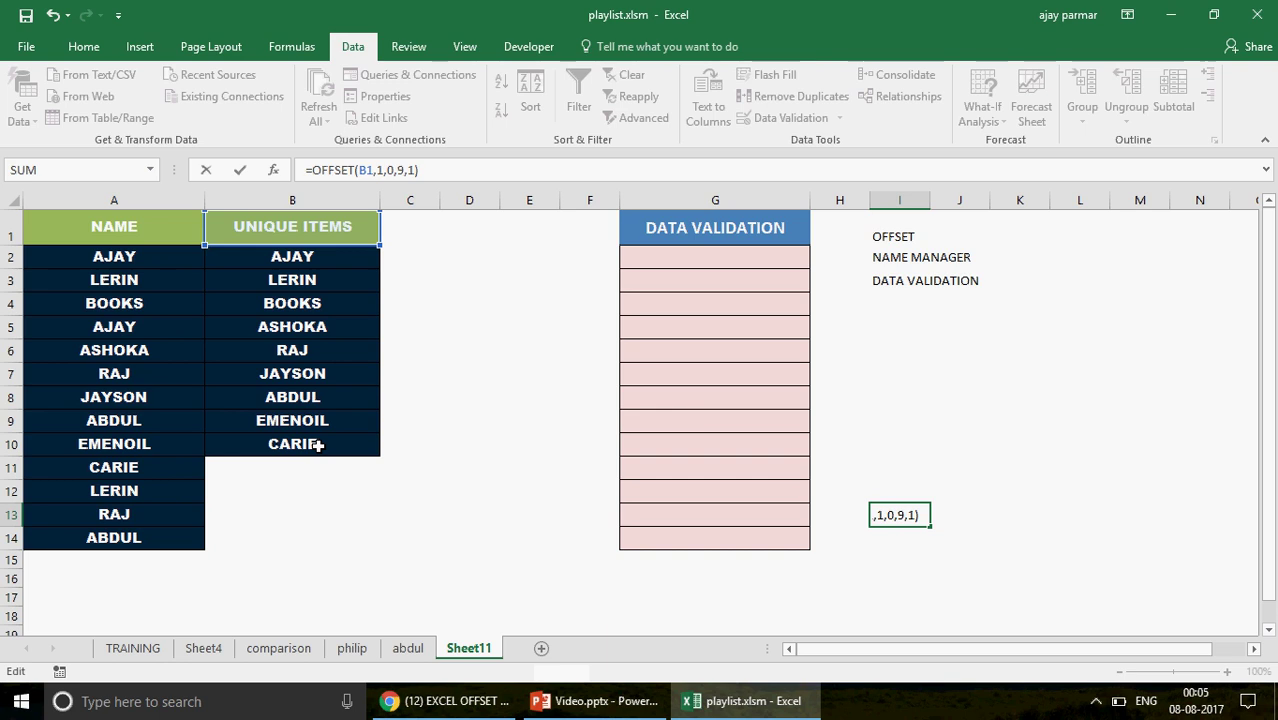
{"action": "key", "text": "ctrl+shift+Return"}
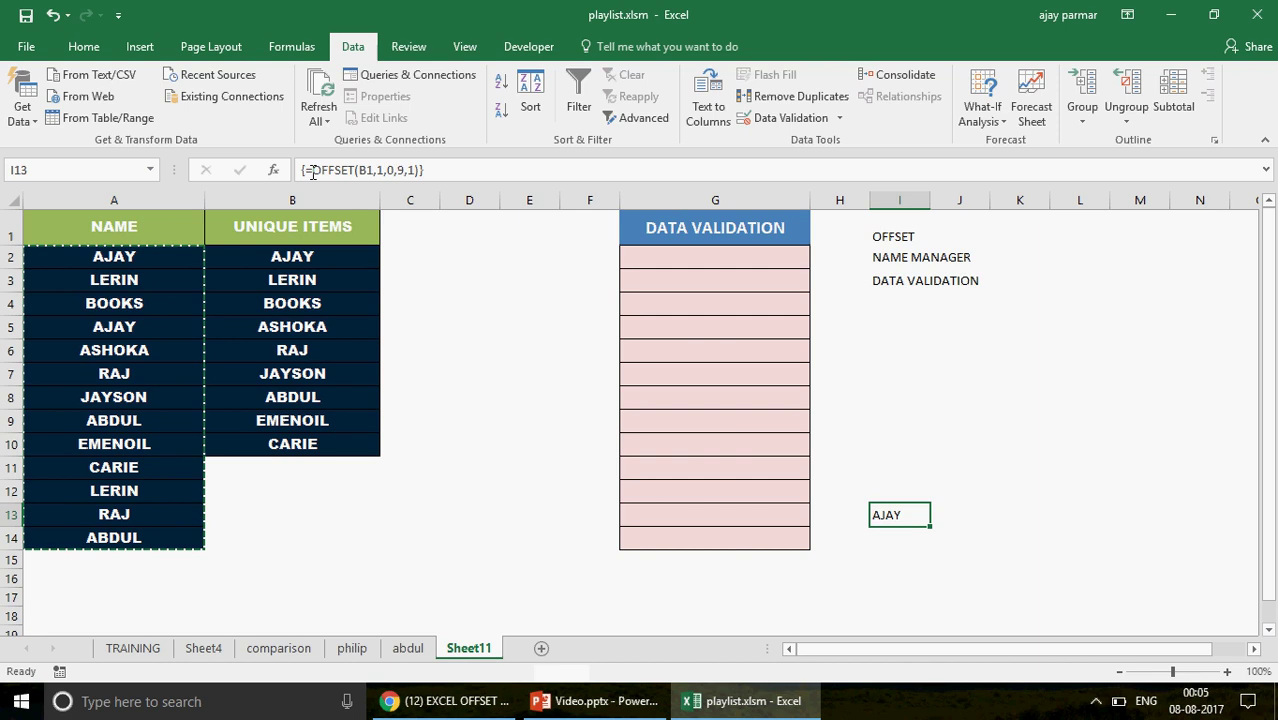
Step: Evaluate the whole OFFSET expression in I13 to inspect the returned array, and discard the evaluation to keep the formula
{"action": "left_click", "coordinate": [400, 170]}
{"action": "left_click", "coordinate": [411, 170]}
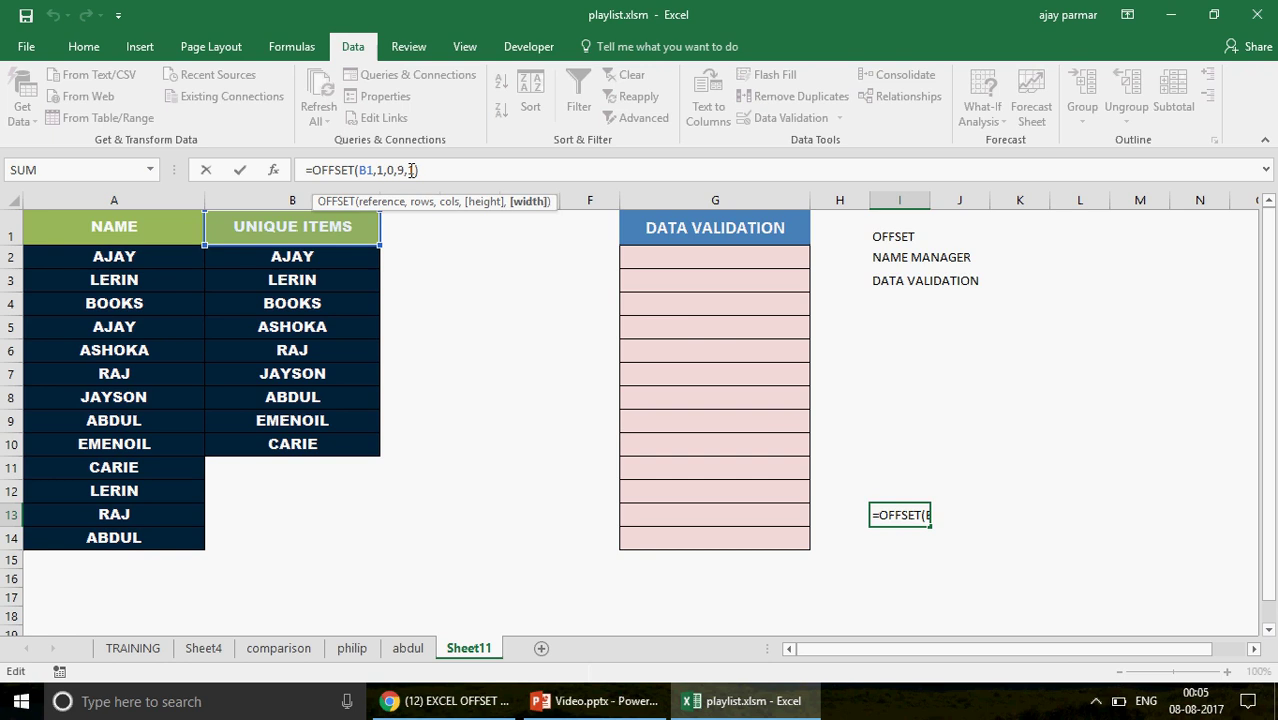
{"action": "left_click", "coordinate": [312, 170]}
{"action": "key", "text": "shift+End"}
{"action": "key", "text": "F9"}
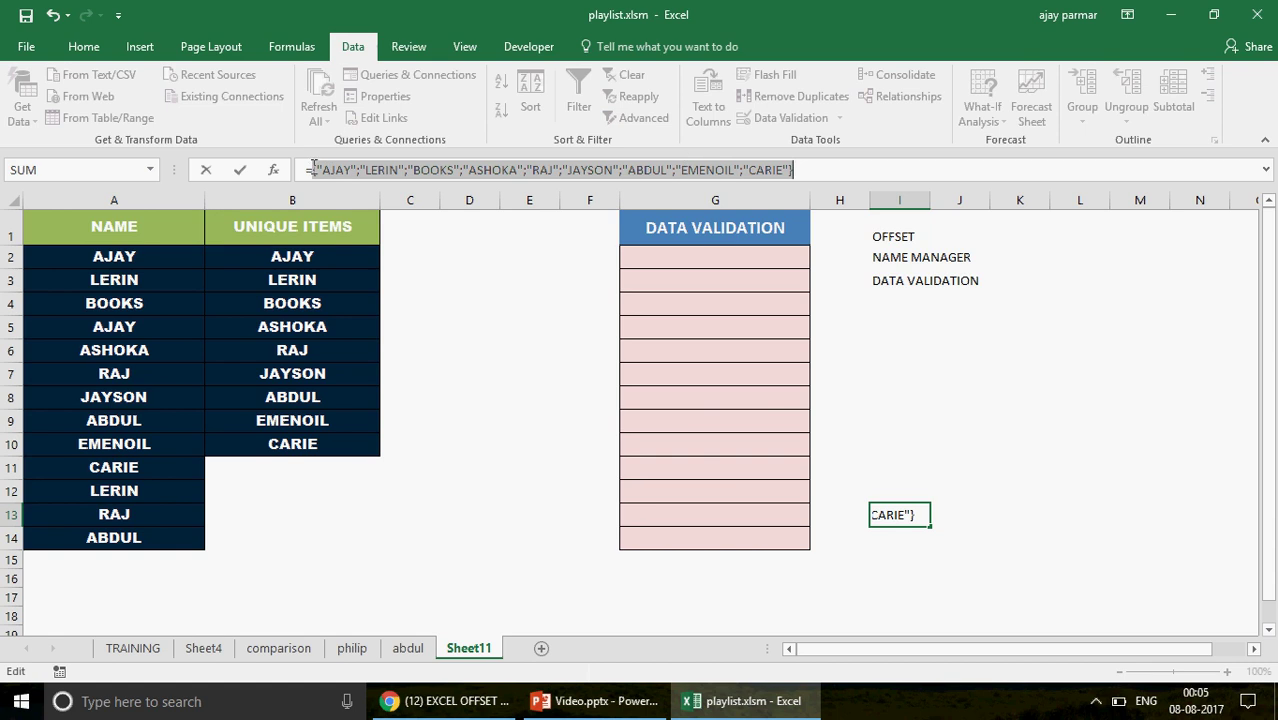
{"action": "key", "text": "Escape"}
Step: Add the test entry FF in B11 below the last unique item, and go back to I13
{"action": "left_click", "coordinate": [307, 475]}
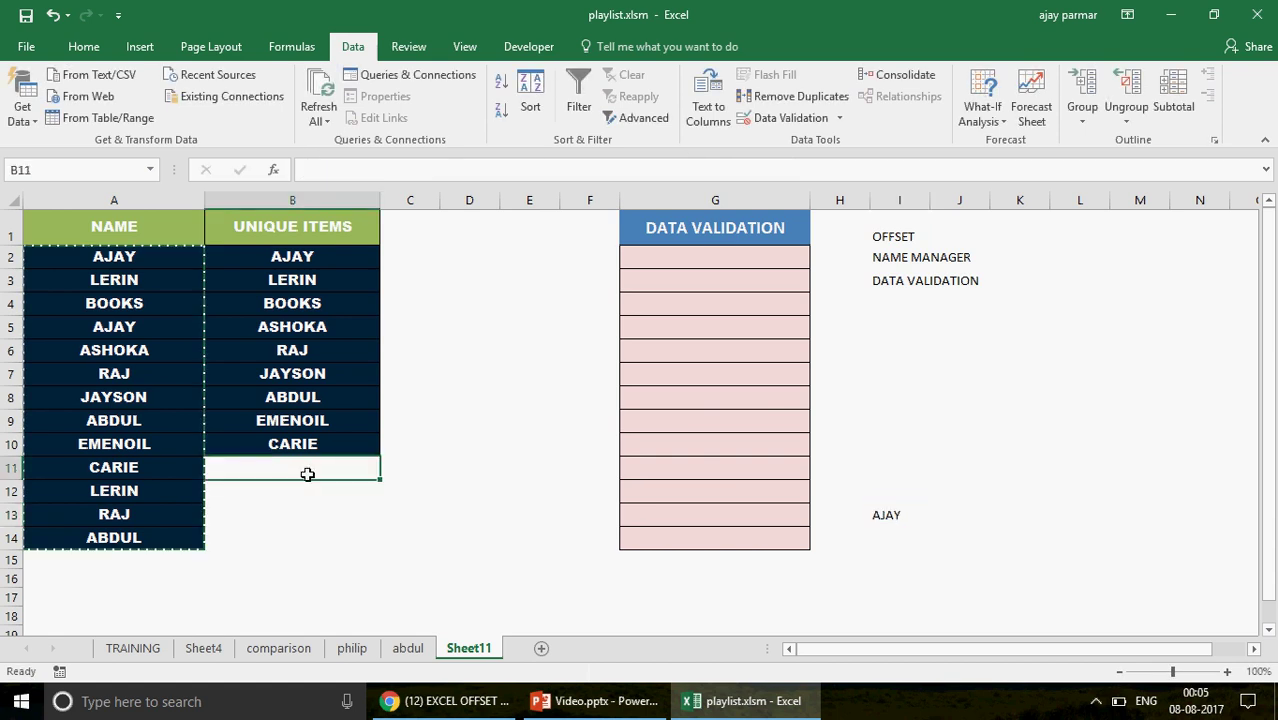
{"action": "type", "text": "FF"}
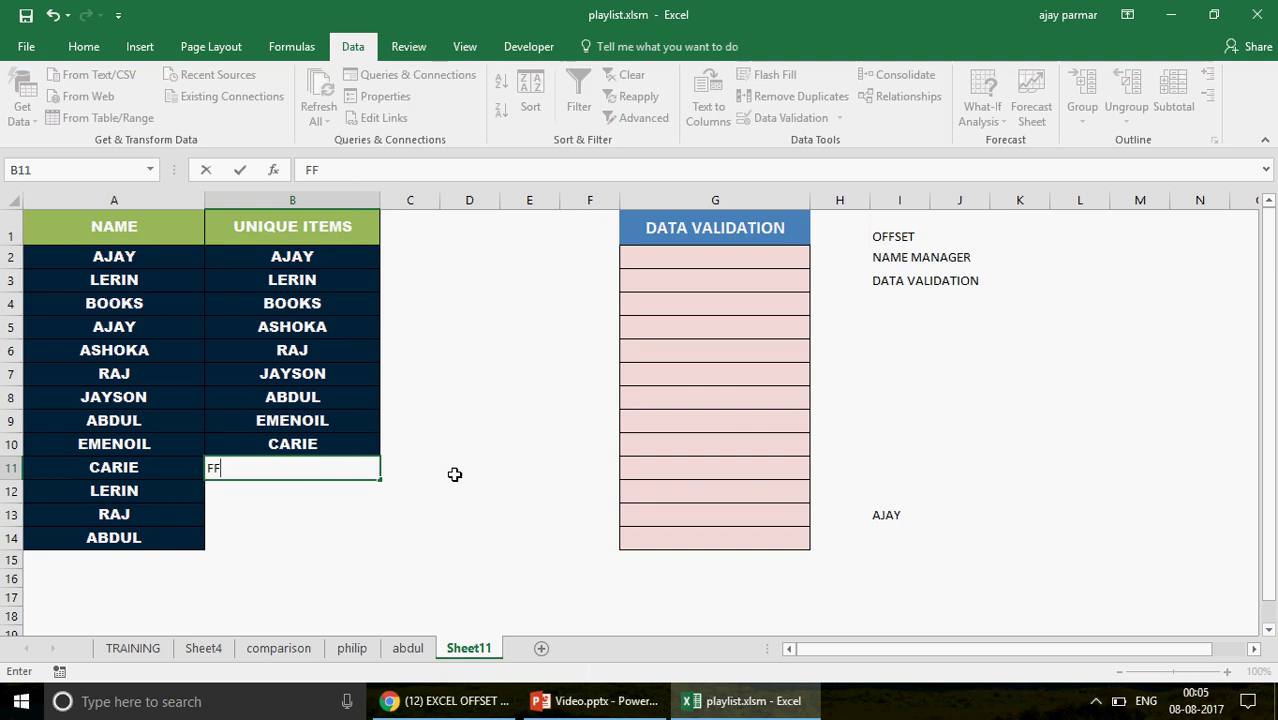
{"action": "left_click", "coordinate": [879, 521]}
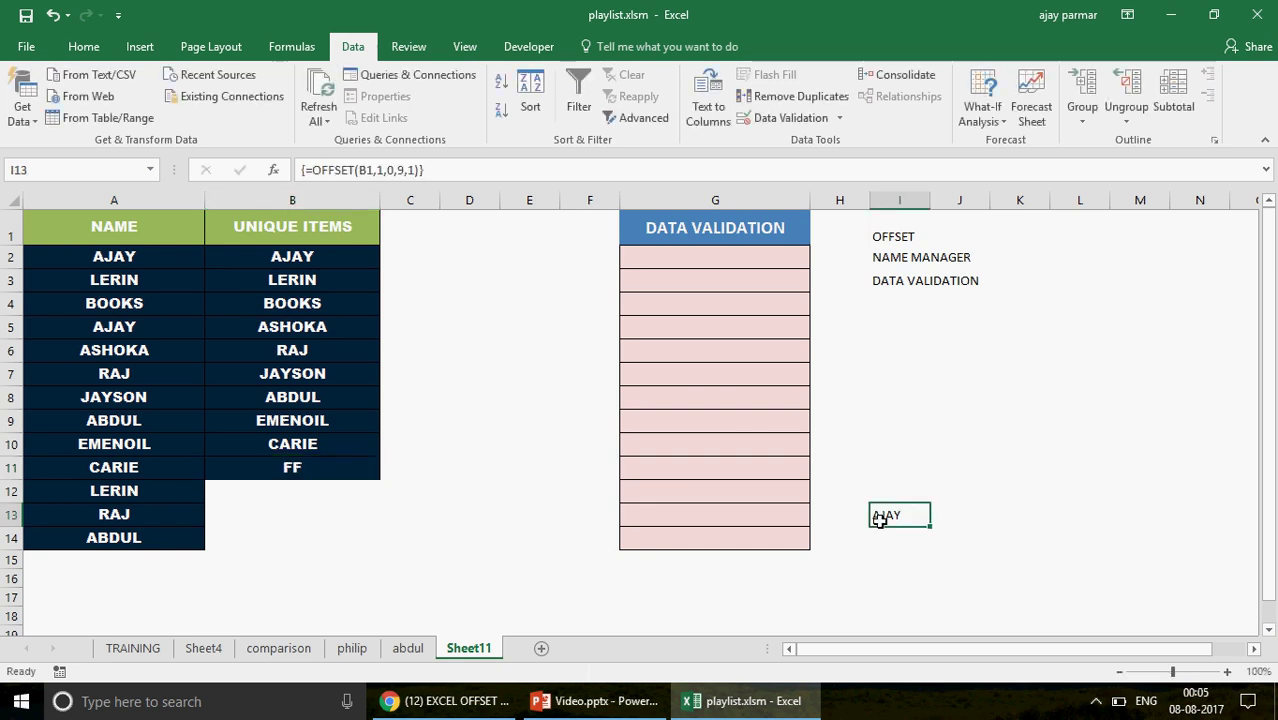
Step: Evaluate the I13 formula again to check whether FF is included, and restore it as an array formula
{"action": "left_click", "coordinate": [313, 172]}
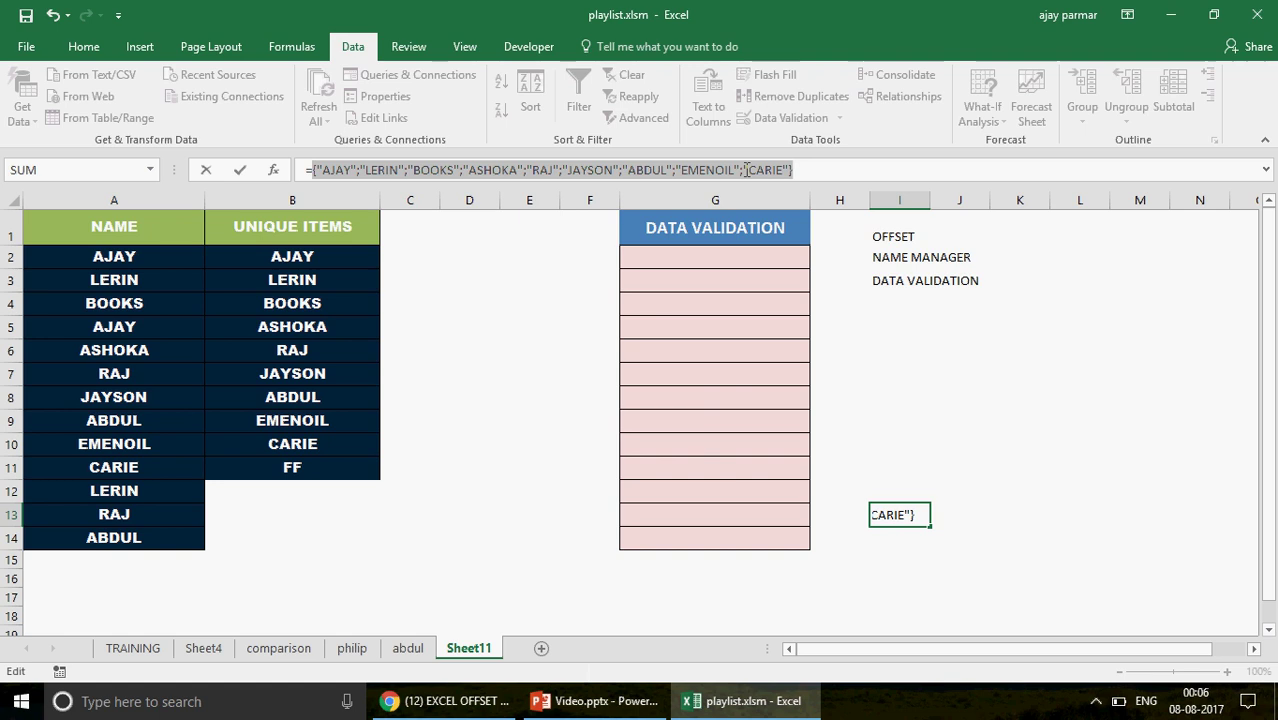
{"action": "key", "text": "Escape"}
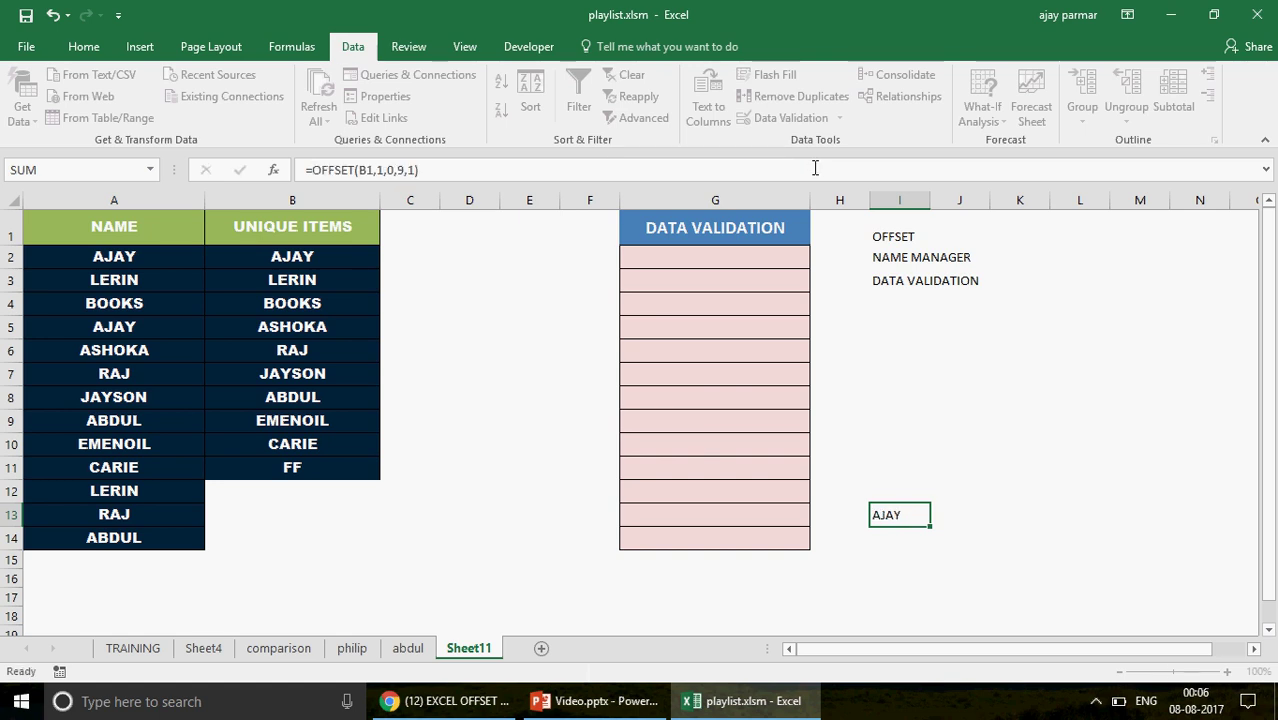
{"action": "key", "text": "ctrl+shift+Return"}
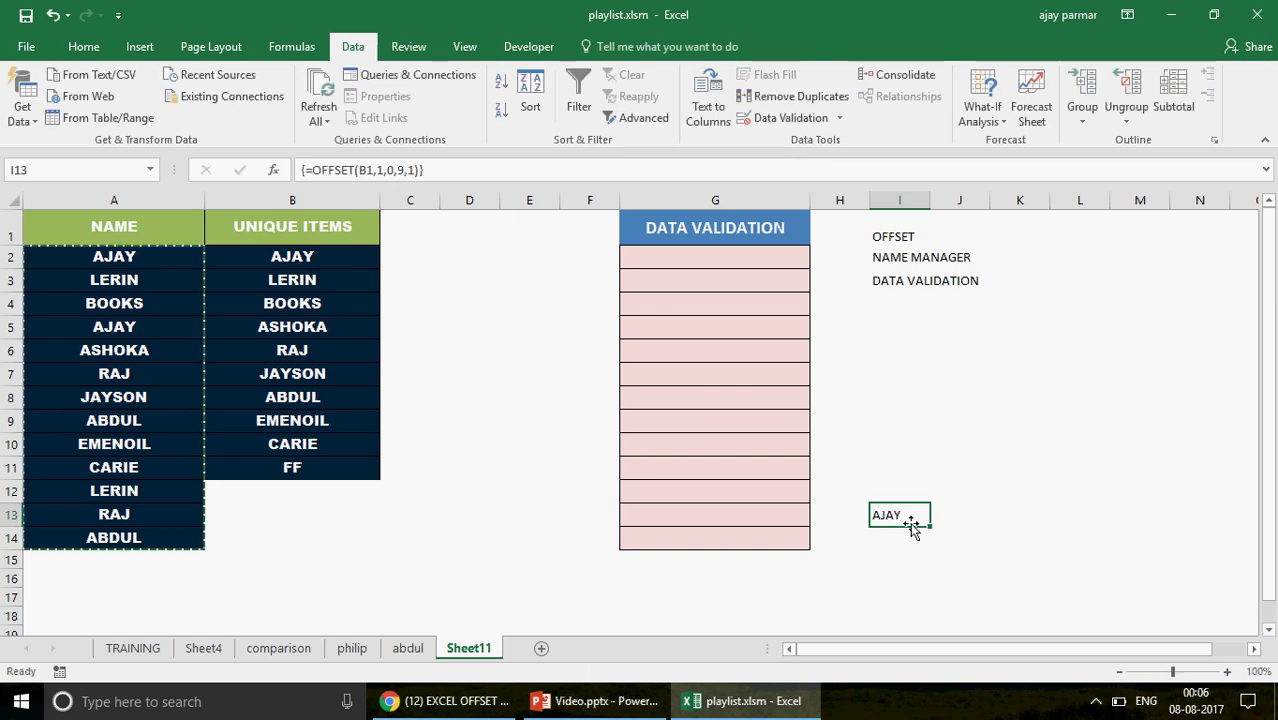
Step: Replace the fixed height in the I13 array formula with COUNTA, giving =OFFSET(B1,1,0,COUNTA(B2:B3000),1)
{"action": "left_click", "coordinate": [402, 170]}
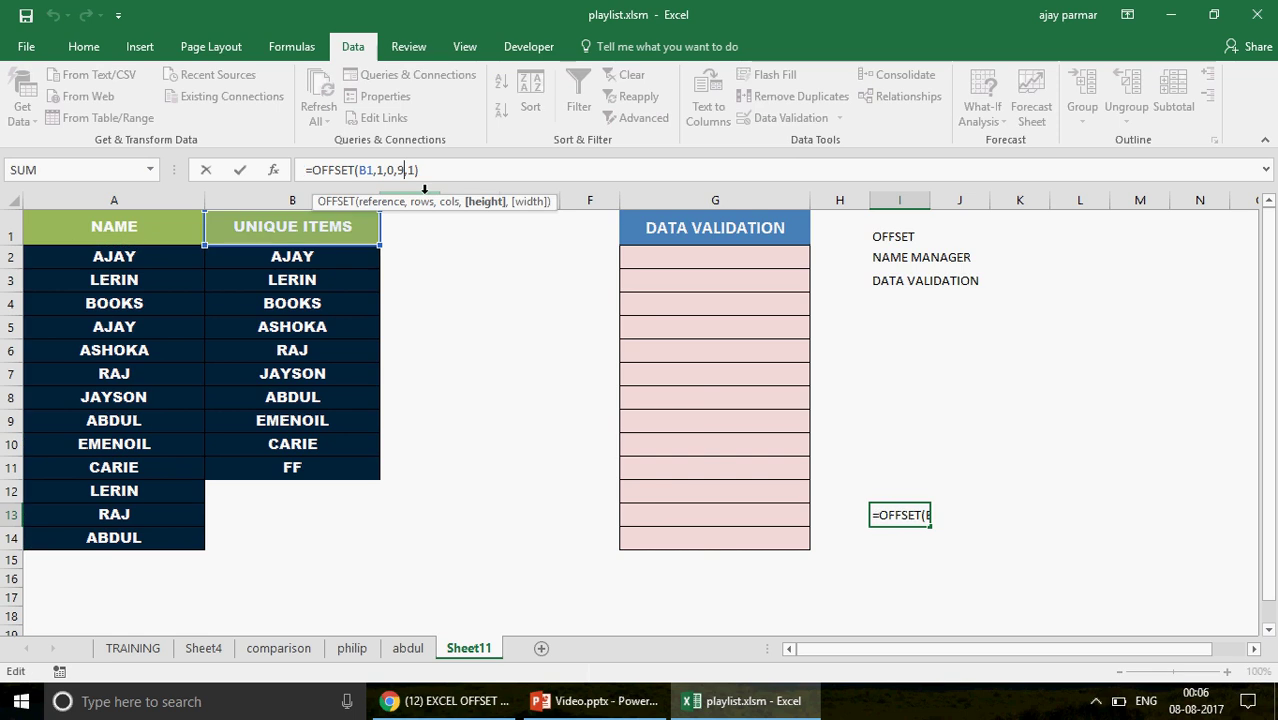
{"action": "key", "text": "BackSpace"}
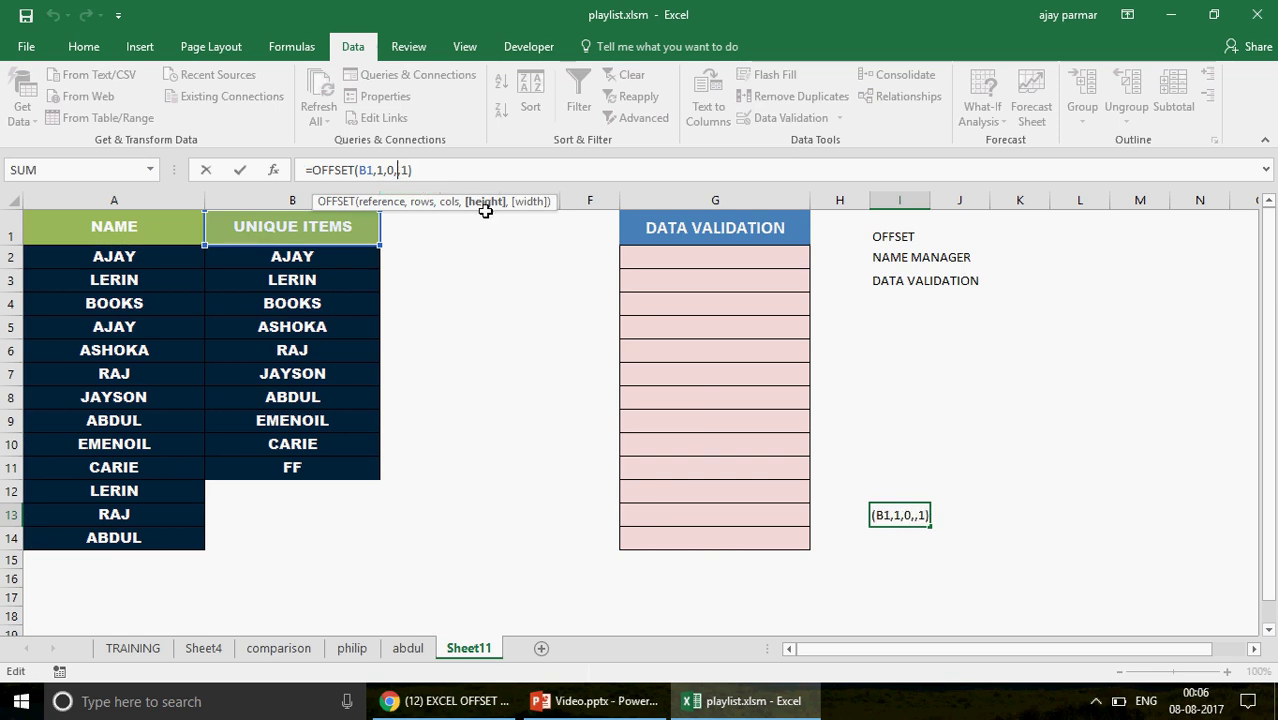
{"action": "type", "text": "COUNT"}
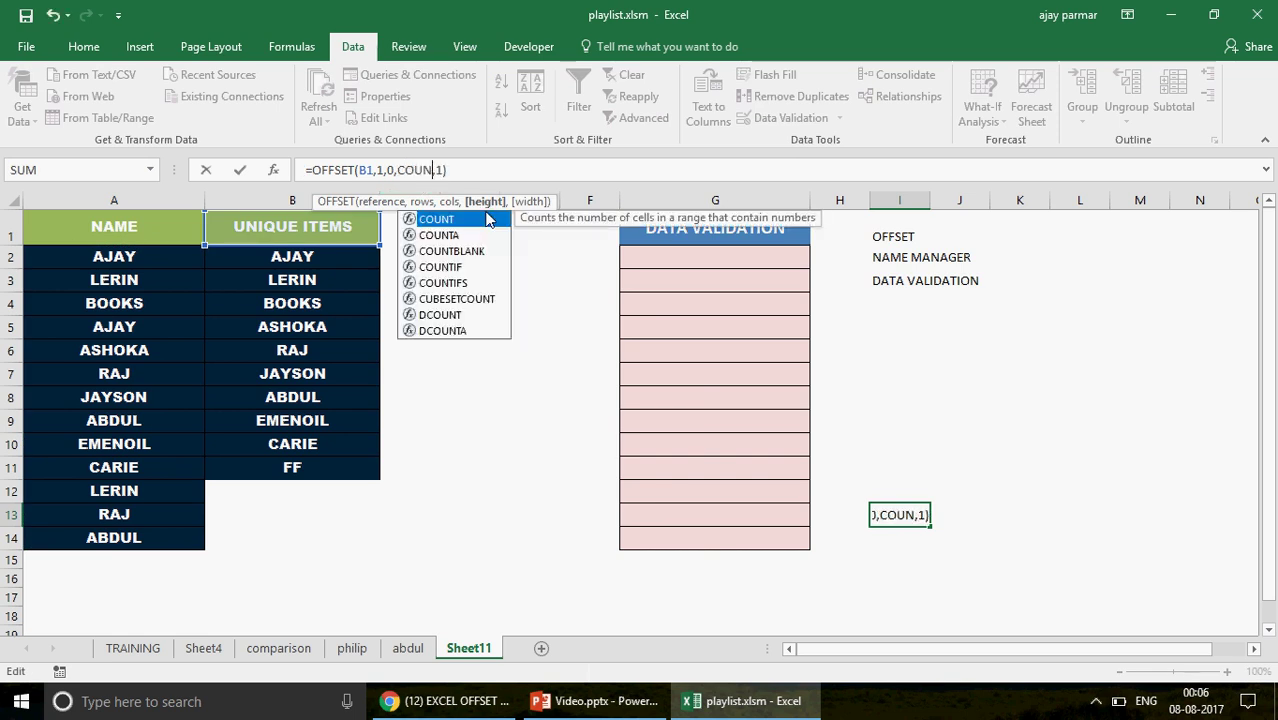
{"action": "type", "text": "A("}
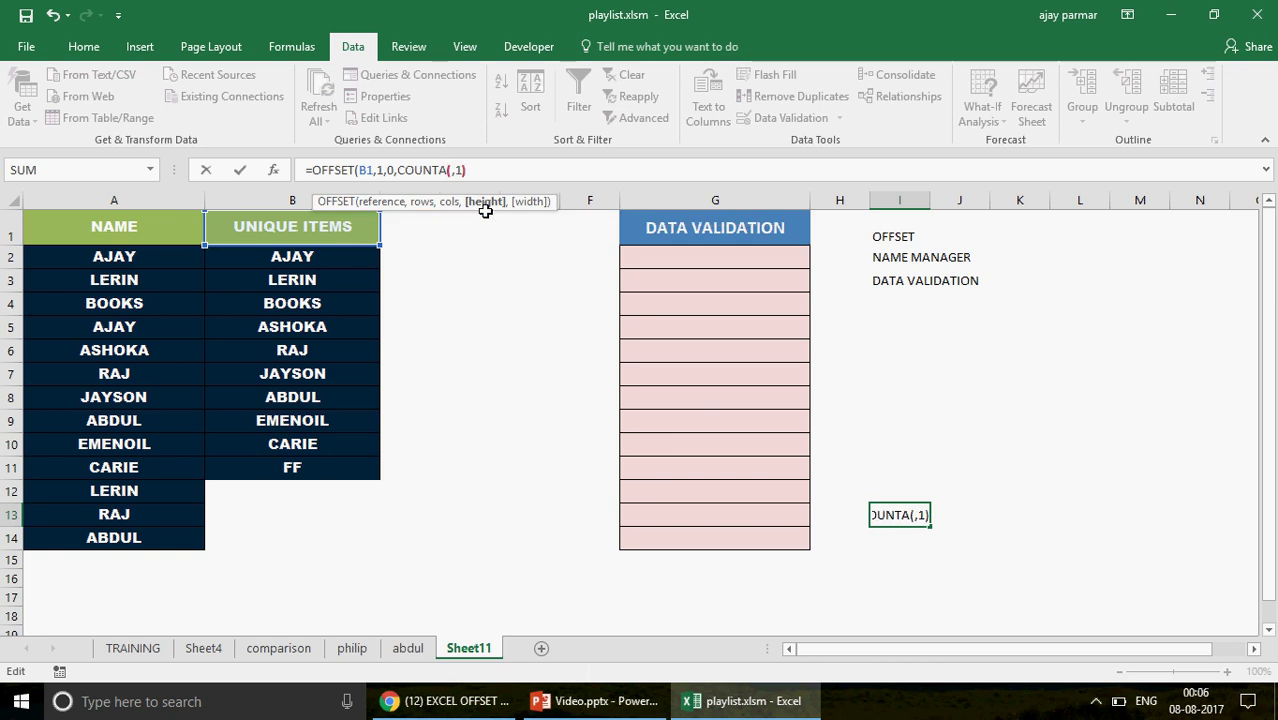
{"action": "left_click", "coordinate": [272, 256]}
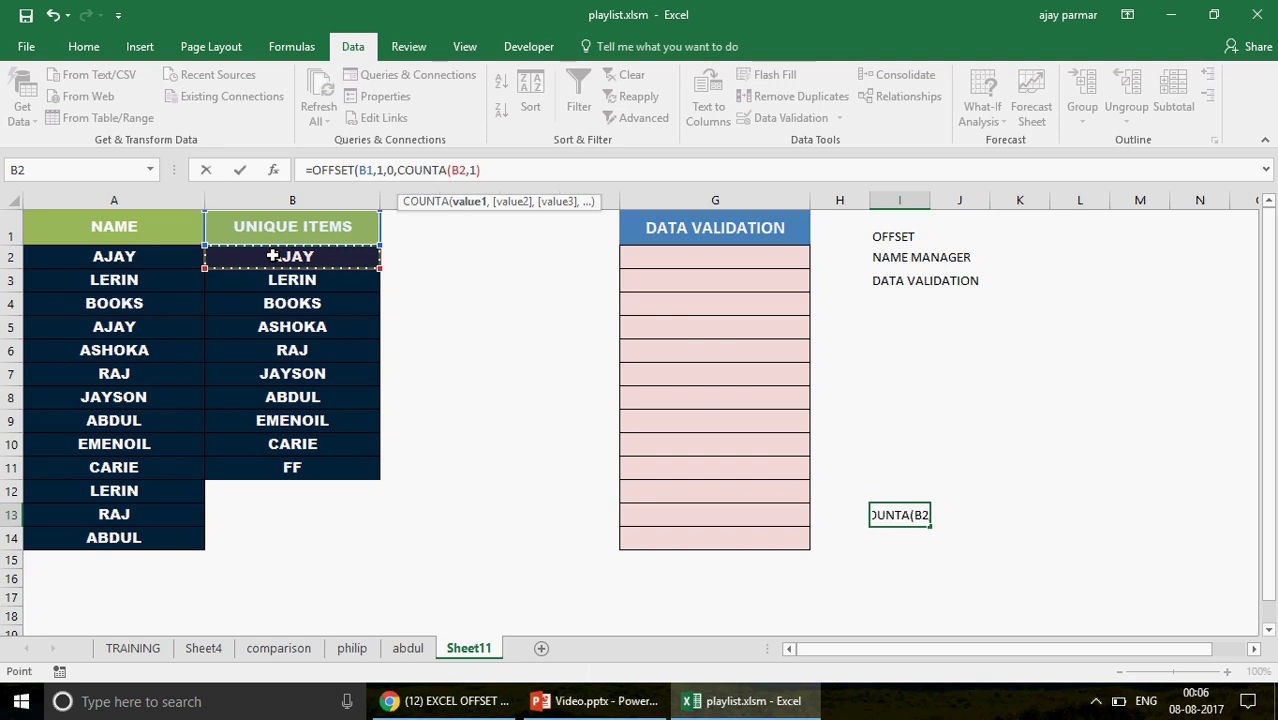
{"action": "key", "text": "shift+Down"}
{"action": "key", "text": "shift+Down"}
{"action": "key", "text": "shift+Down"}
{"action": "key", "text": "shift+Down"}
{"action": "key", "text": "shift+Down"}
{"action": "key", "text": "shift+Down"}
{"action": "key", "text": "shift+Down"}
{"action": "key", "text": "shift+Down"}
{"action": "key", "text": "shift+Down"}
{"action": "key", "text": "shift+Down"}
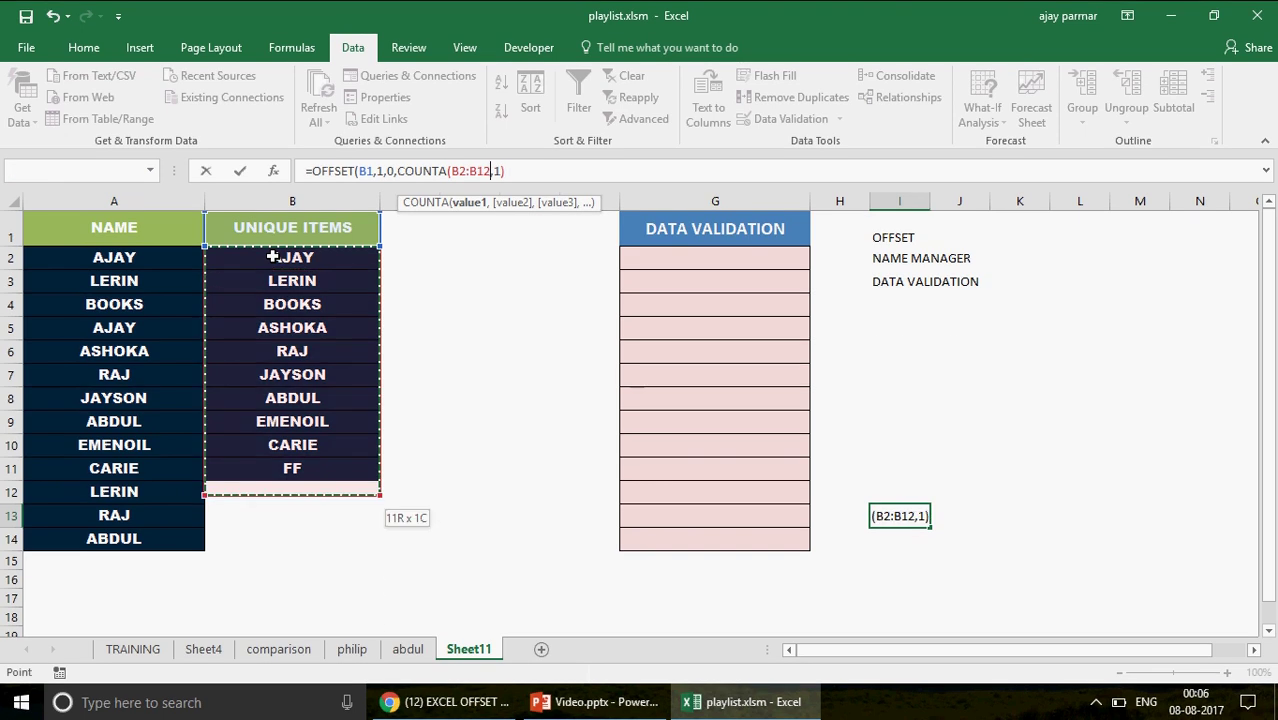
{"action": "key", "text": "shift+Down"}
{"action": "key", "text": "shift+Down"}
{"action": "key", "text": "shift+Down"}
{"action": "key", "text": "shift+Down"}
{"action": "key", "text": "shift+Down"}
{"action": "key", "text": "shift+Down"}
{"action": "key", "text": "shift+Down"}
{"action": "key", "text": "shift+Down"}
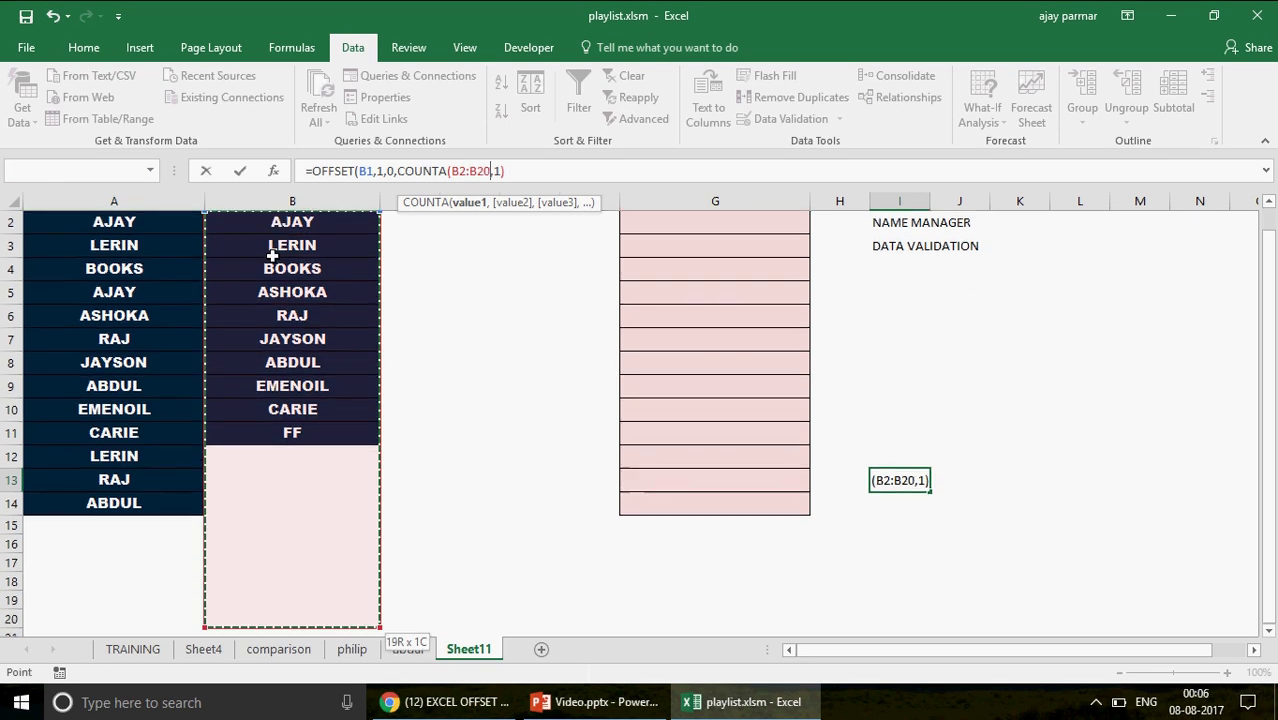
{"action": "key", "text": "shift+Down"}
{"action": "key", "text": "shift+Down"}
{"action": "key", "text": "shift+Down"}
{"action": "key", "text": "shift+Down"}
{"action": "key", "text": "shift+Down"}
{"action": "key", "text": "shift+Down"}
{"action": "key", "text": "shift+Down"}
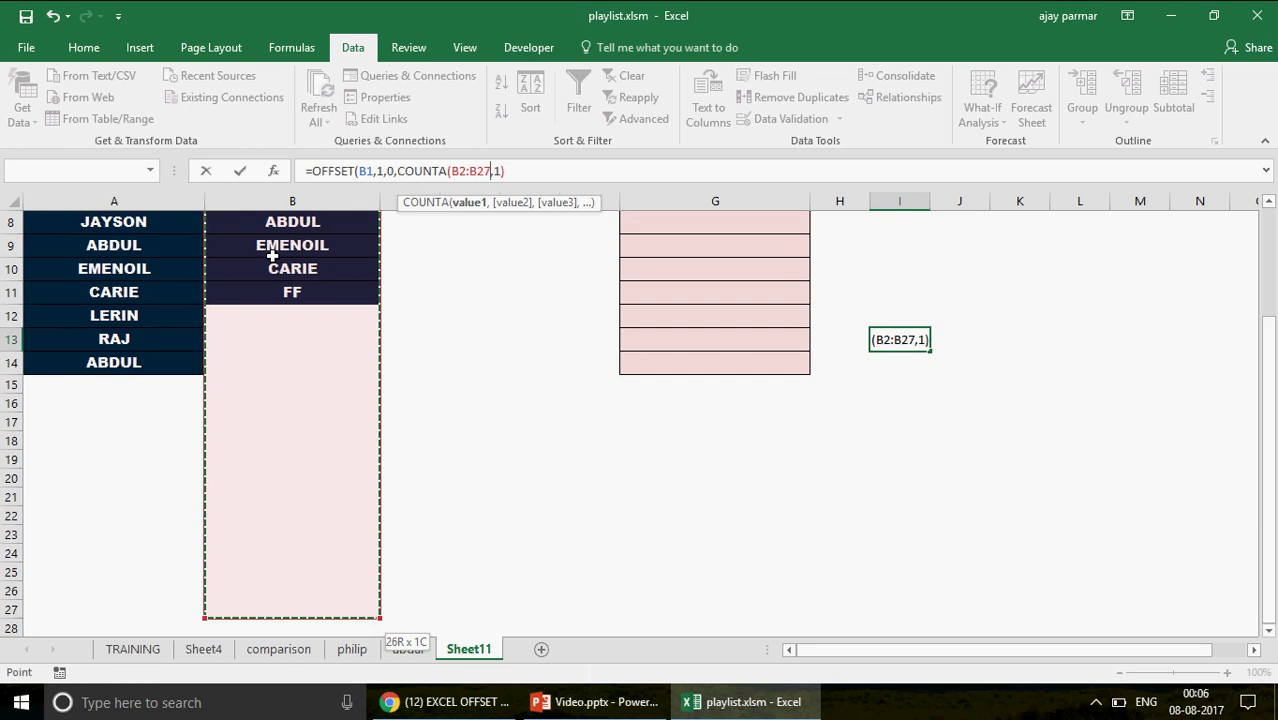
{"action": "key", "text": "shift+Down"}
{"action": "key", "text": "shift+Down"}
{"action": "key", "text": "shift+Down"}
{"action": "key", "text": "shift+Down"}
{"action": "key", "text": "shift+Down"}
{"action": "key", "text": "BackSpace"}
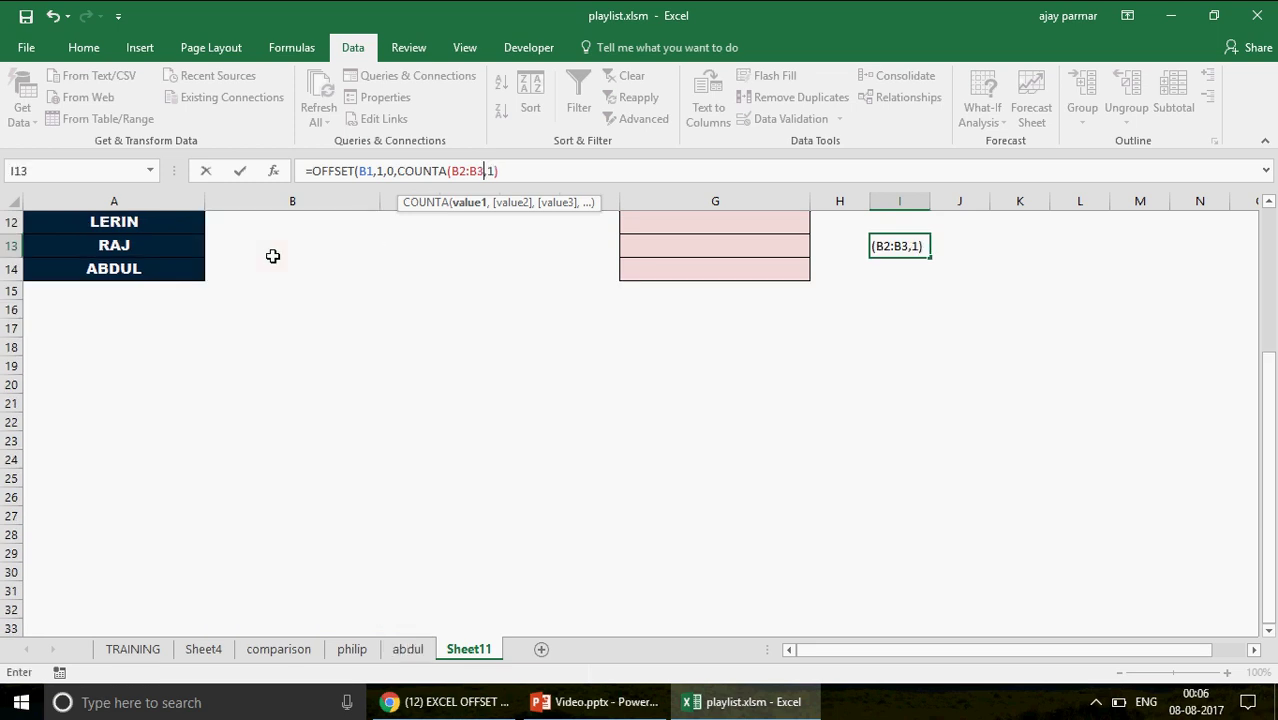
{"action": "type", "text": "000)"}
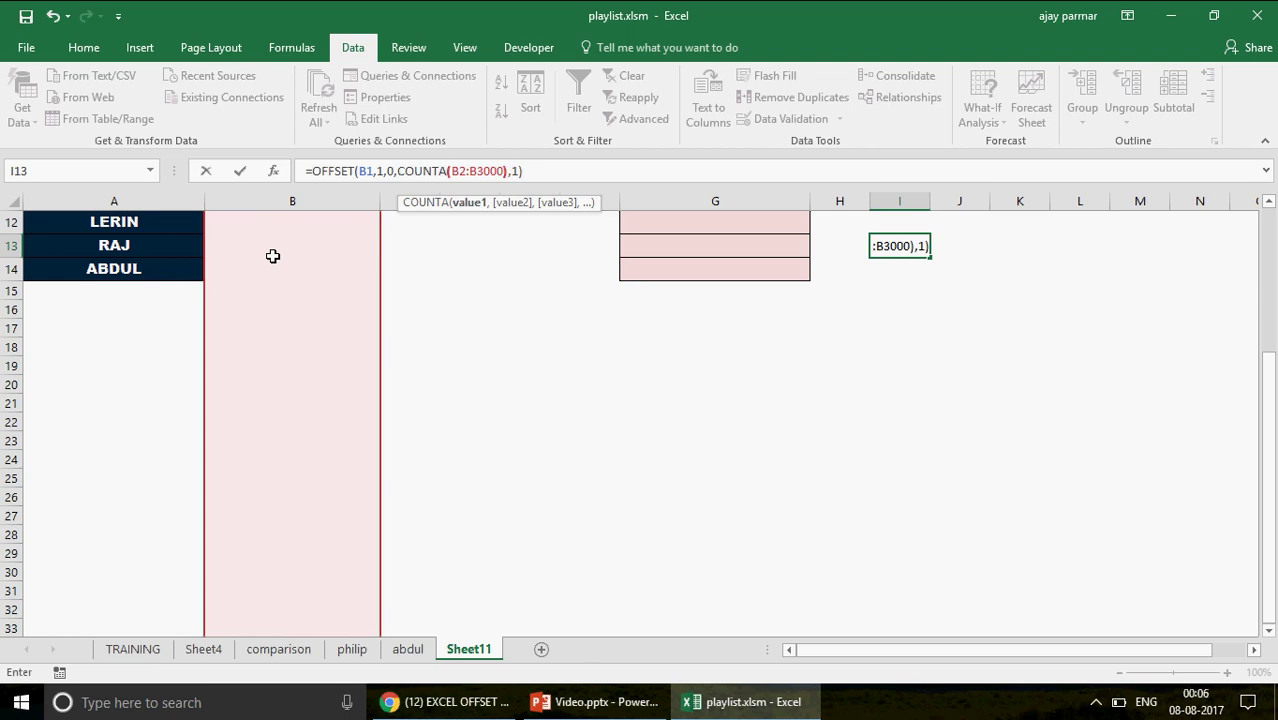
{"action": "key", "text": "ctrl+shift+Return"}
{"action": "key", "text": "ctrl+Up"}
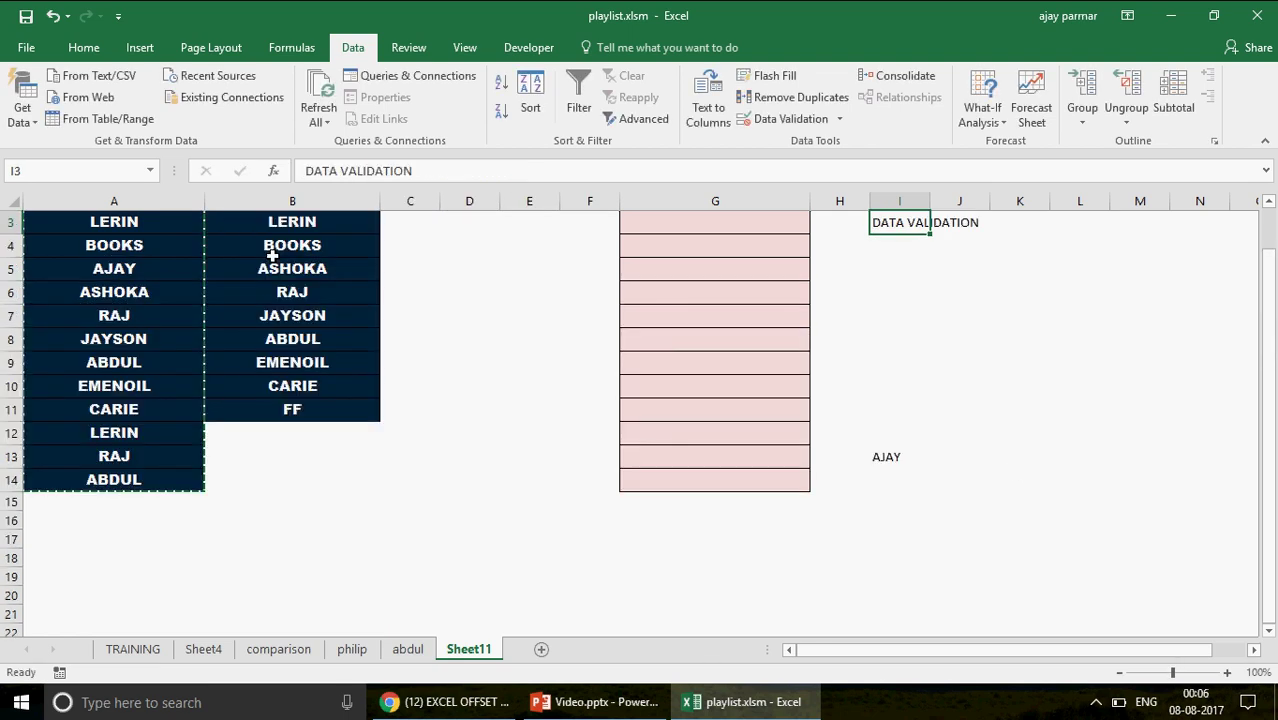
{"action": "left_click", "coordinate": [889, 459]}
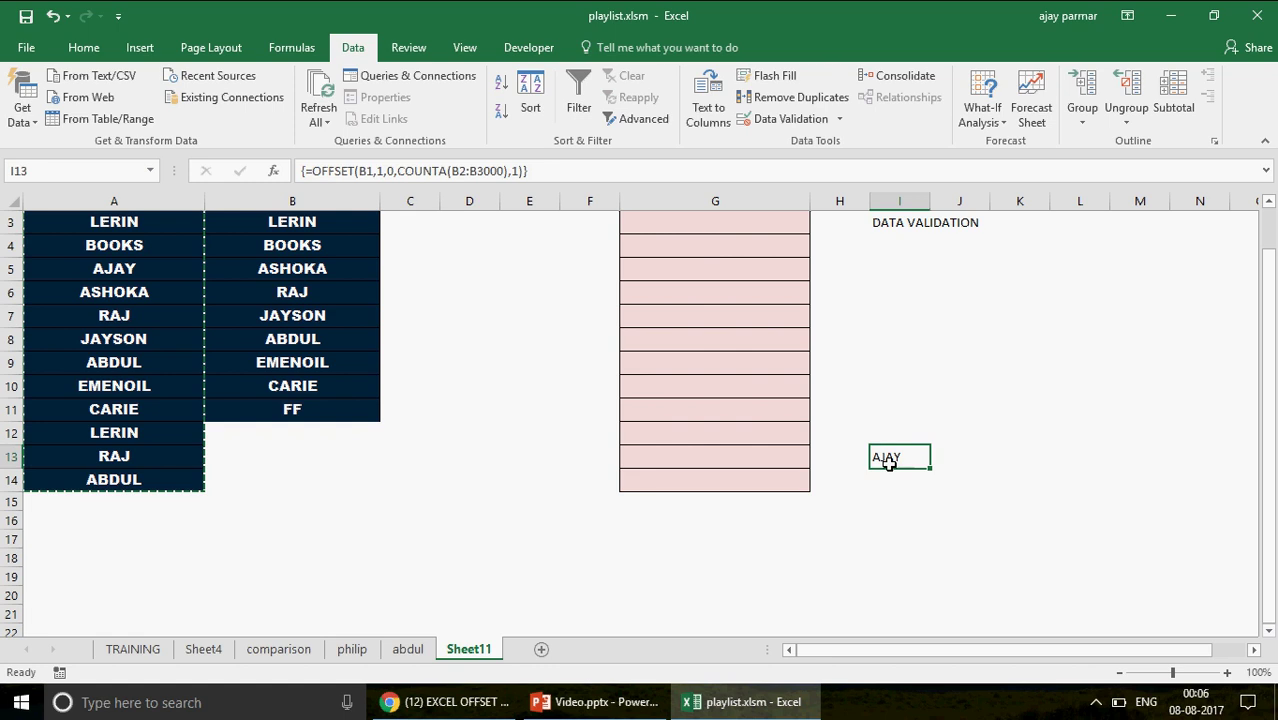
Step: Select the unique items from B2 down for comparison, and evaluate the whole I13 OFFSET expression, discarding the evaluation
{"action": "left_click", "coordinate": [322, 219]}
{"action": "key", "text": "Up"}
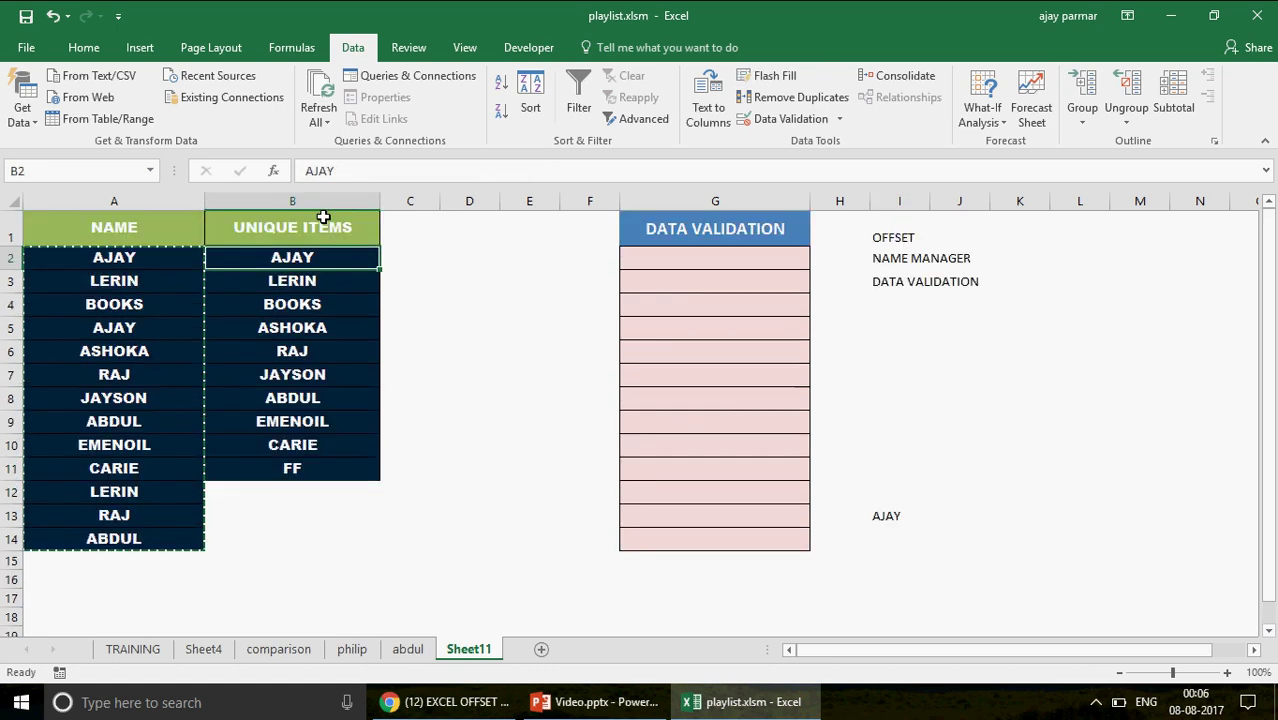
{"action": "key", "text": "ctrl+shift+Down"}
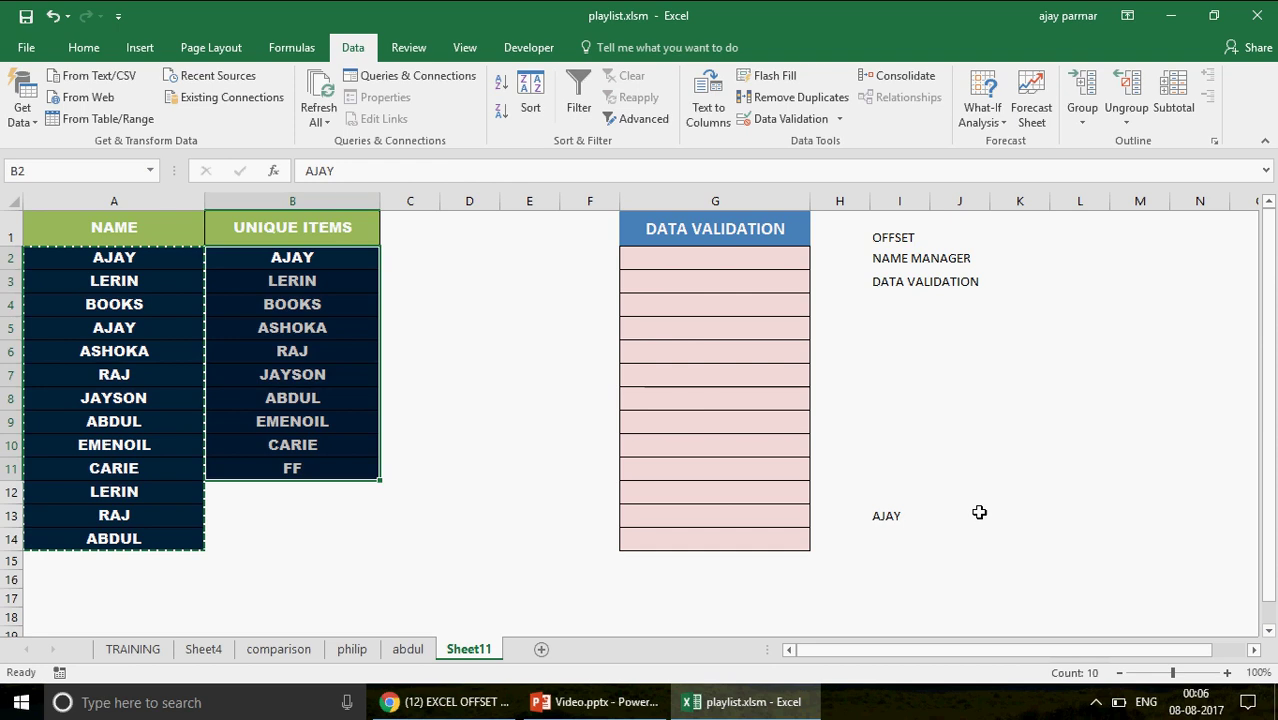
{"action": "left_click", "coordinate": [884, 513]}
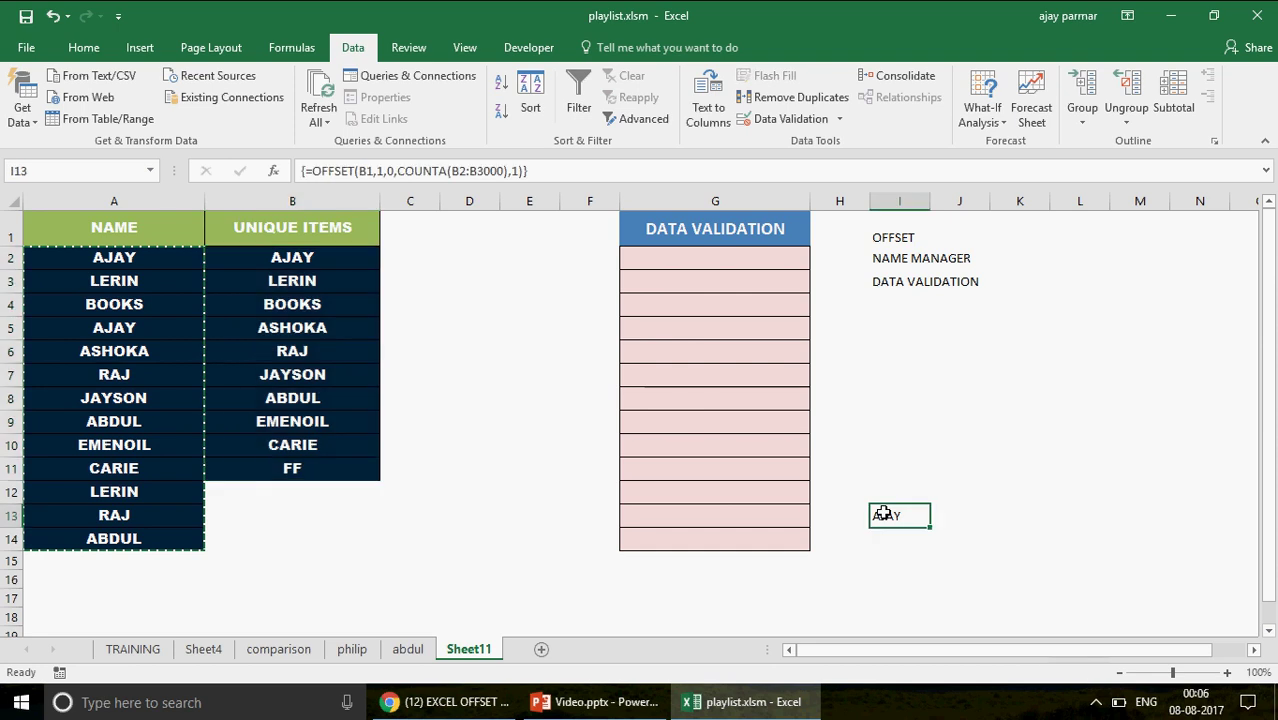
{"action": "left_click", "coordinate": [315, 170]}
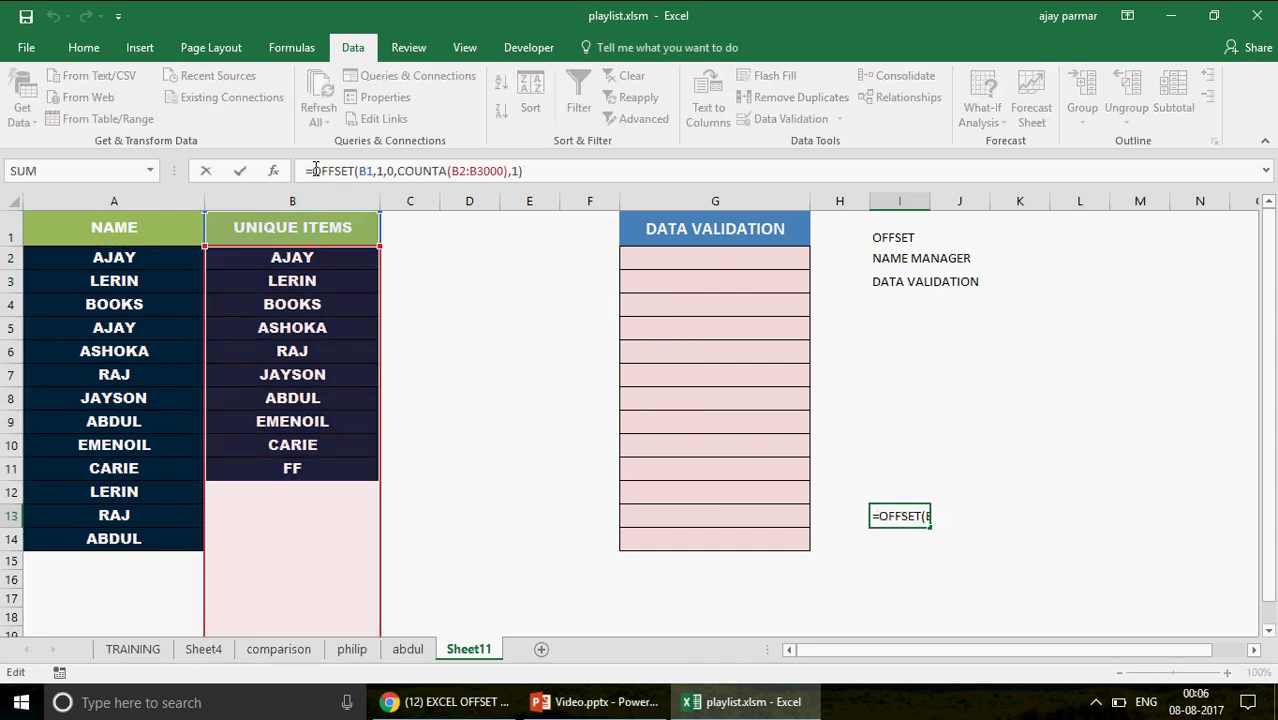
{"action": "left_click_drag", "start_coordinate": [313, 170], "coordinate": [795, 188]}
{"action": "key", "text": "F9"}
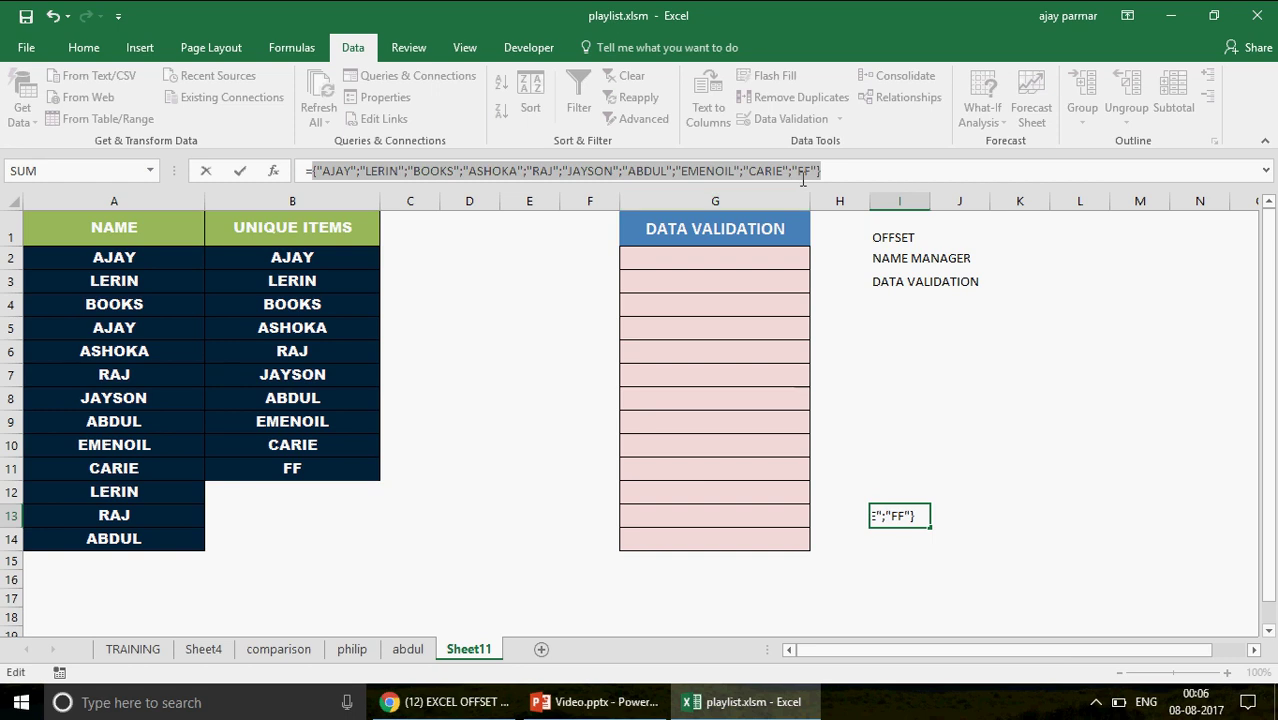
{"action": "key", "text": "Escape"}
Step: Clear the last three unique items in B9:B11
{"action": "left_click", "coordinate": [304, 455]}
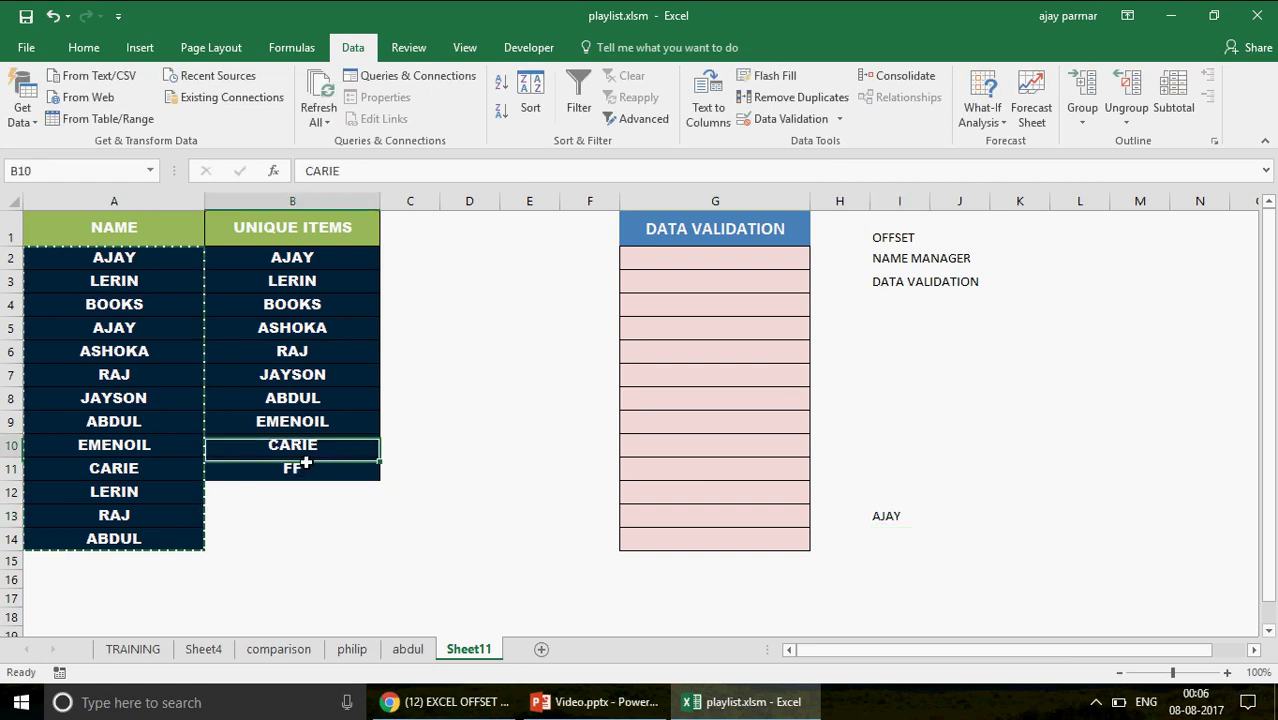
{"action": "left_click_drag", "start_coordinate": [300, 421], "coordinate": [304, 462]}
{"action": "key", "text": "Delete"}
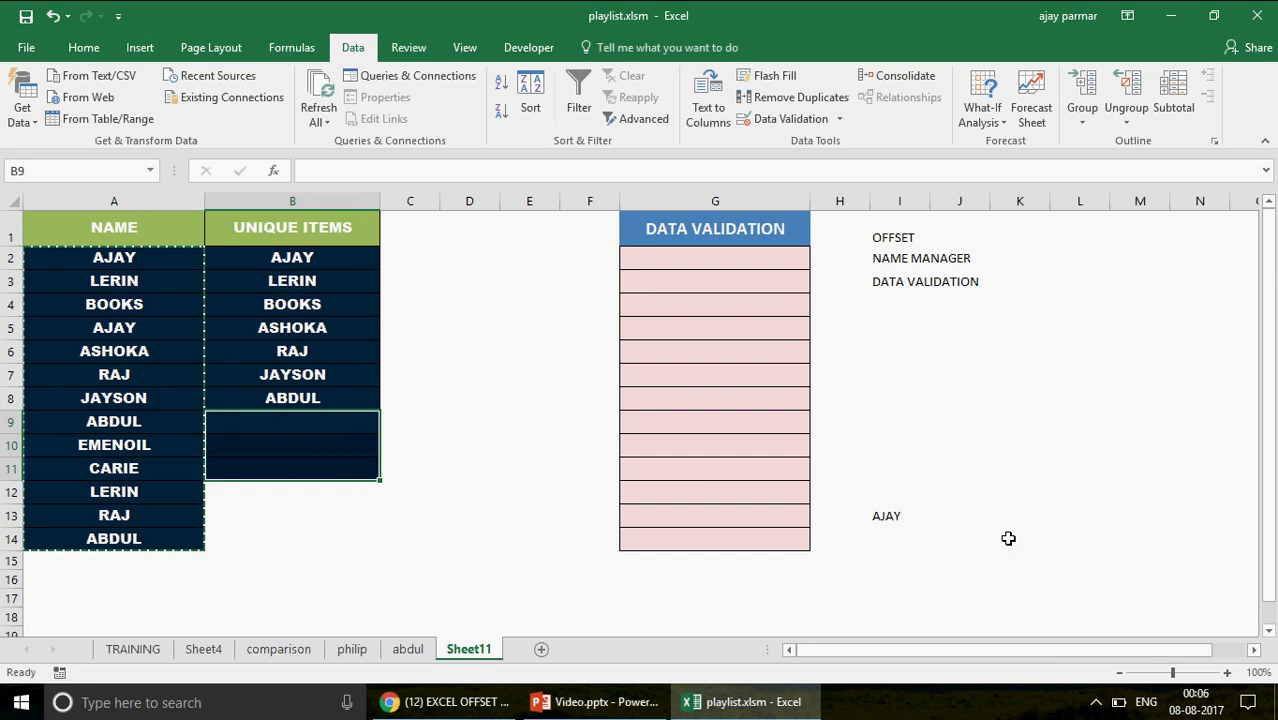
Step: Evaluate the I13 formula with the shortened unique list to inspect its array, and discard the evaluation
{"action": "left_click", "coordinate": [880, 515]}
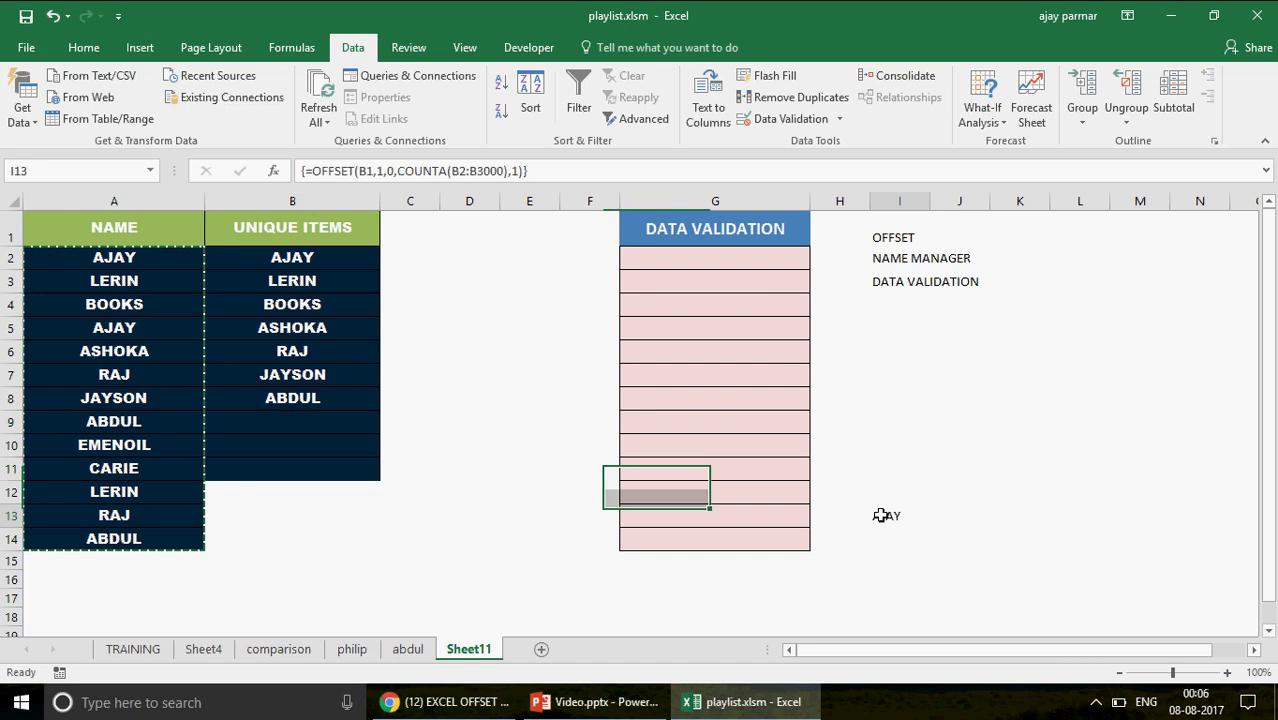
{"action": "left_click", "coordinate": [313, 172]}
{"action": "key", "text": "F9"}
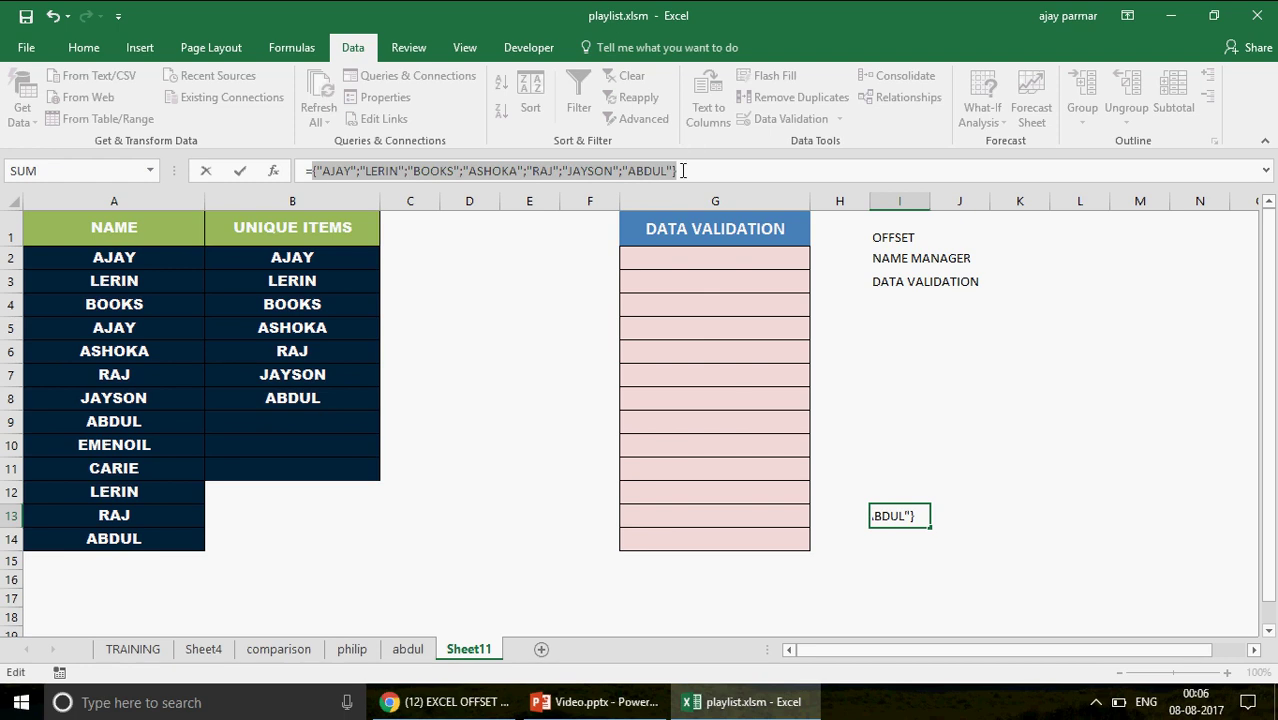
{"action": "key", "text": "Escape"}
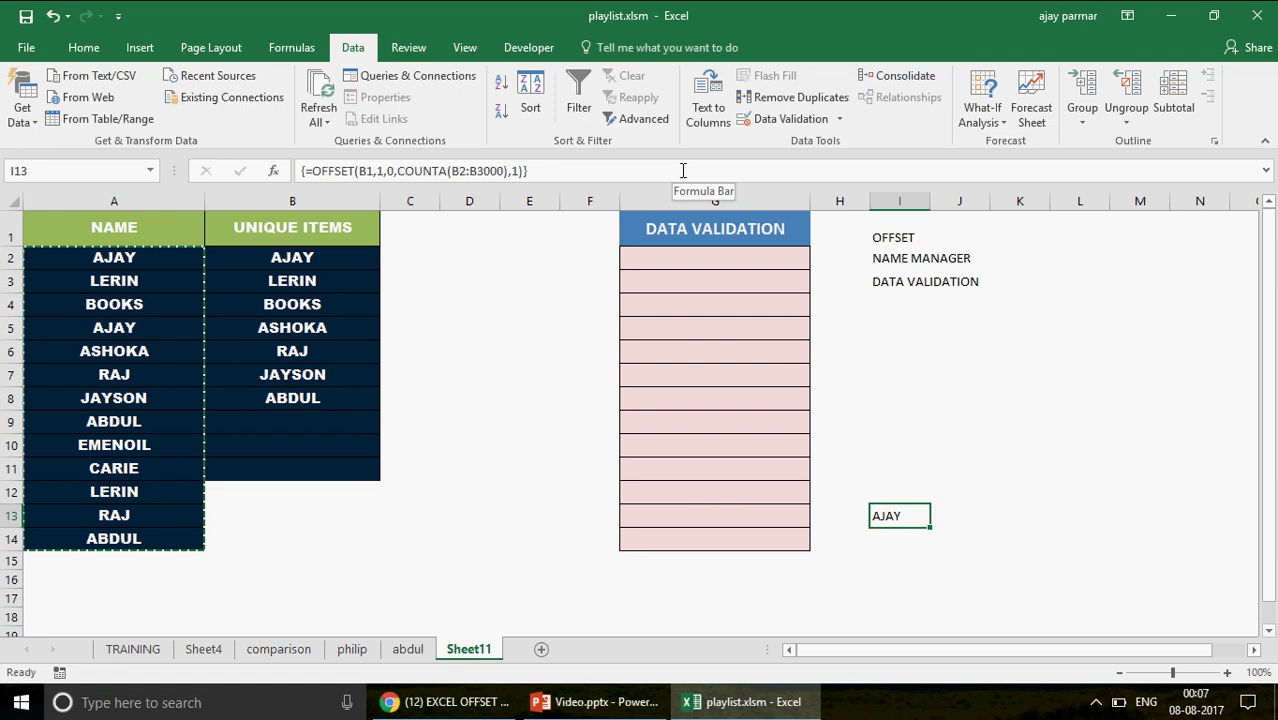
Step: Review the height, COUNTA range and width arguments of the I13 formula, and re-enter it as an array formula
{"action": "left_click", "coordinate": [390, 172]}
{"action": "left_click", "coordinate": [413, 172]}
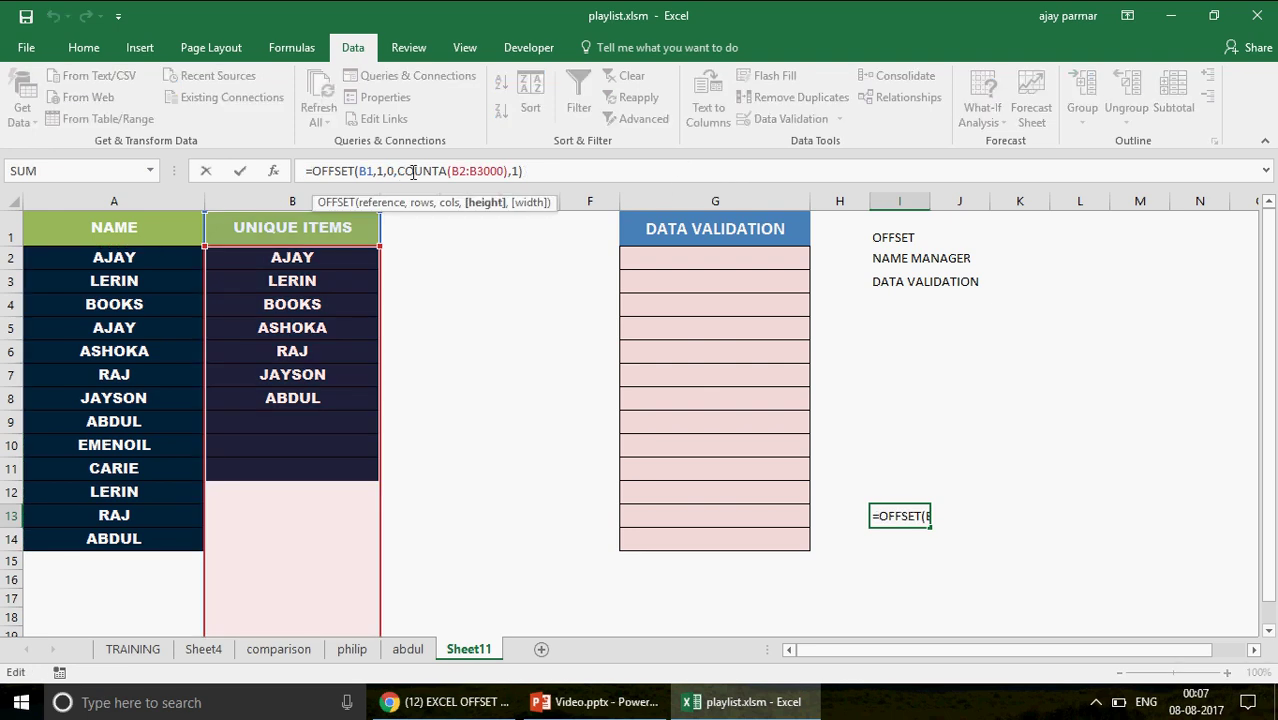
{"action": "left_click", "coordinate": [507, 172]}
{"action": "type", "text": ")"}
{"action": "left_click", "coordinate": [517, 172]}
{"action": "key", "text": "ctrl+shift+Return"}
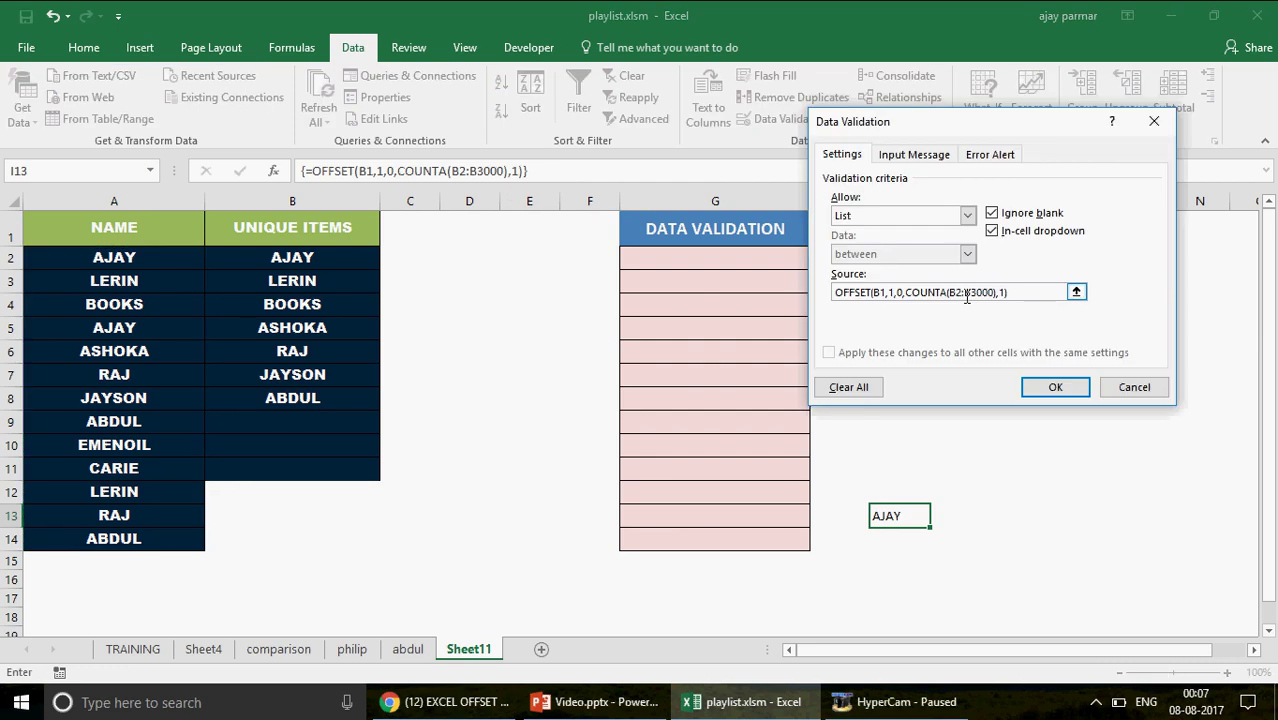
Step: Try =OFFSET(B1,1,0,COUNTA(B2:B3000),1) as the list validation source for I13
{"action": "left_click", "coordinate": [977, 292]}
{"action": "key", "text": "Home"}
{"action": "type", "text": "="}
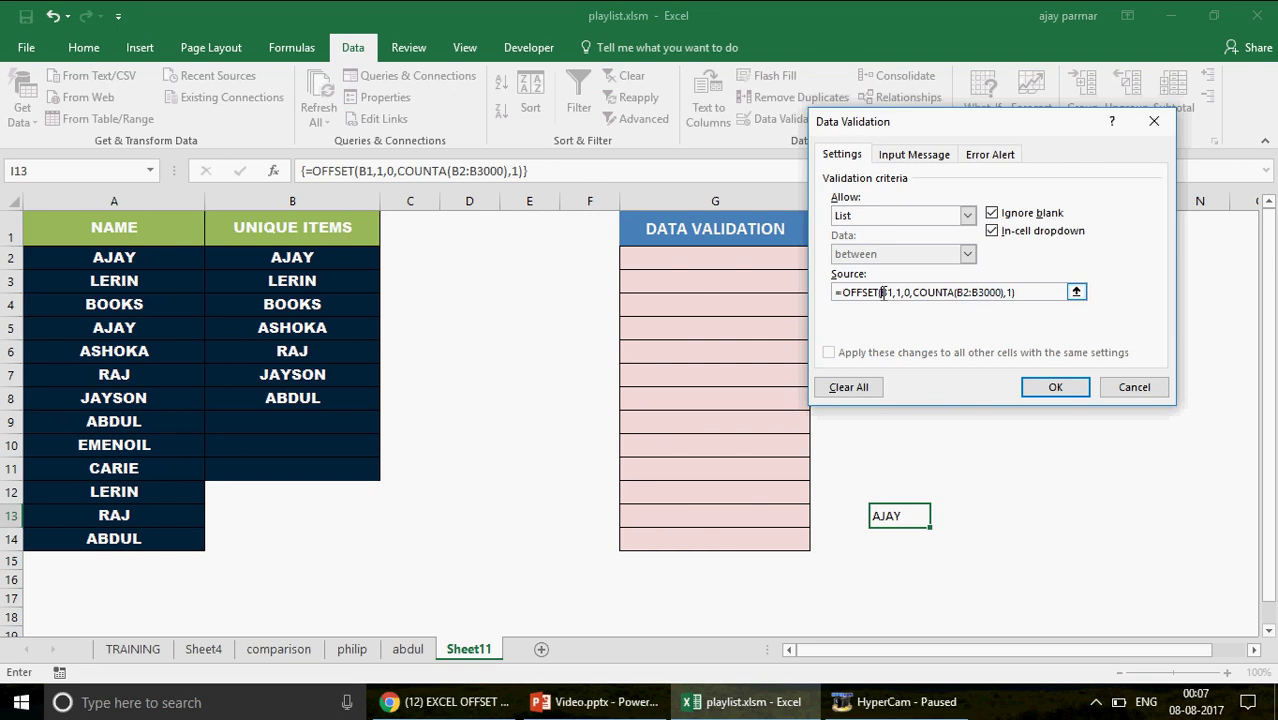
{"action": "key", "text": "Return"}
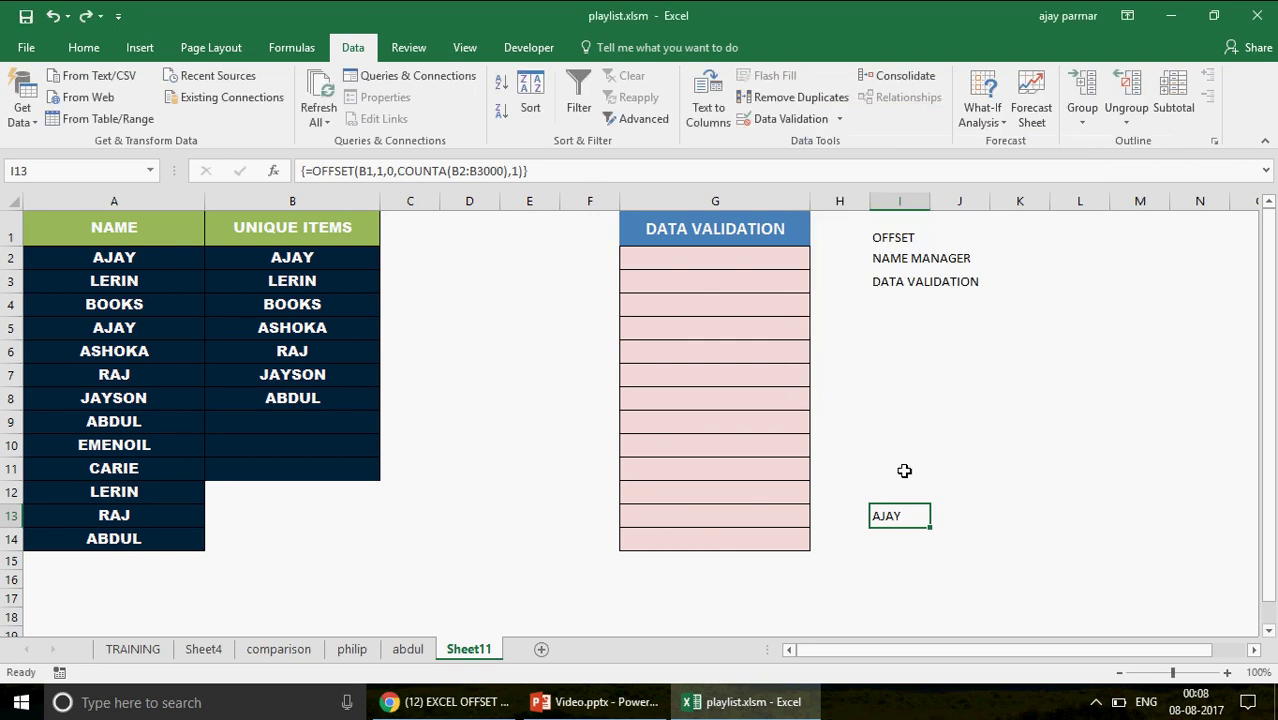
Step: Make the I13 formula's references absolute as $B$1 and $B$2:$B$3000
{"action": "left_click", "coordinate": [367, 170]}
{"action": "key", "text": "F4"}
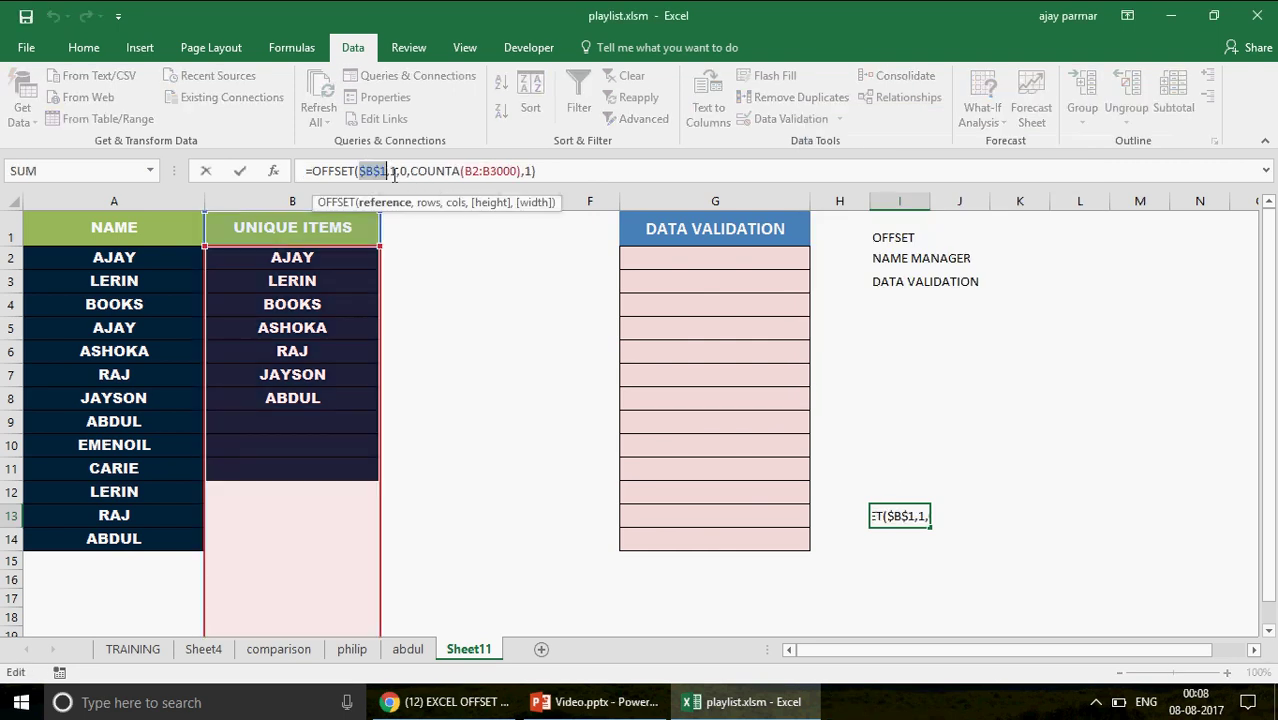
{"action": "left_click", "coordinate": [475, 171]}
{"action": "key", "text": "F4"}
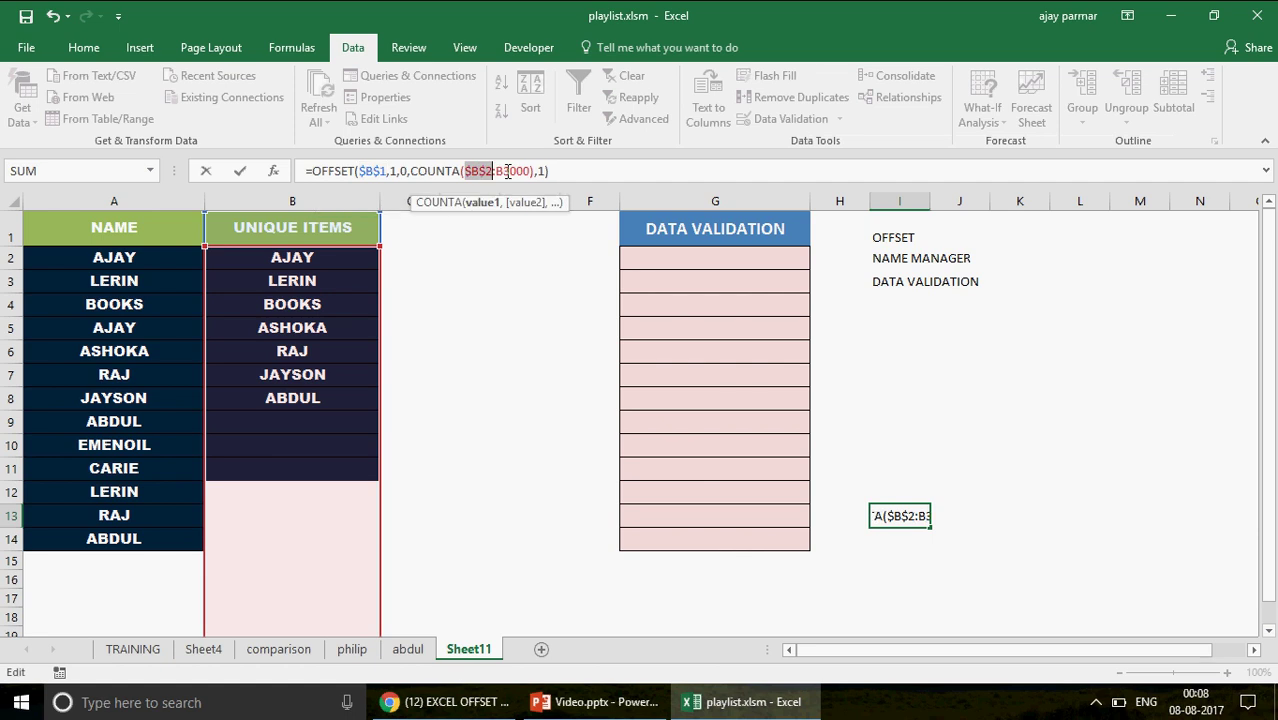
{"action": "left_click", "coordinate": [509, 171]}
{"action": "key", "text": "F4"}
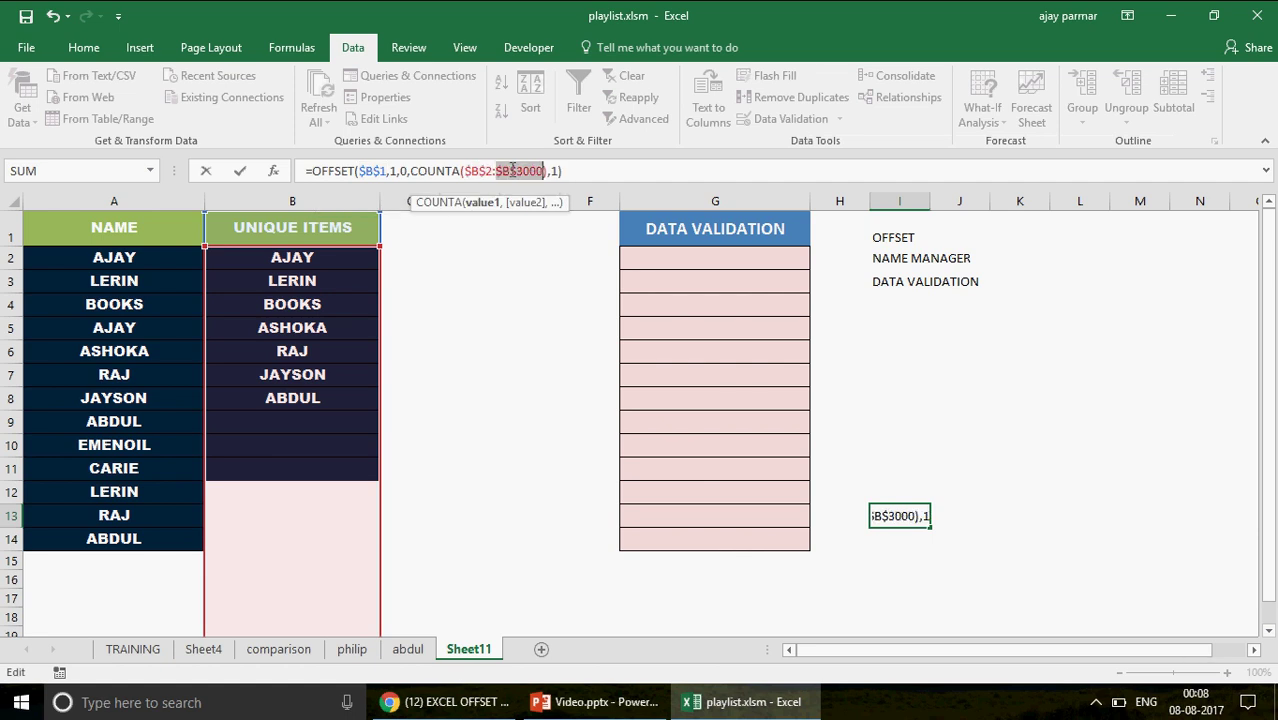
Step: Remove the equals sign in I13 to store the formula as text, and copy the whole OFFSET expression
{"action": "left_click", "coordinate": [312, 172]}
{"action": "key", "text": "BackSpace"}
{"action": "key", "text": "Return"}
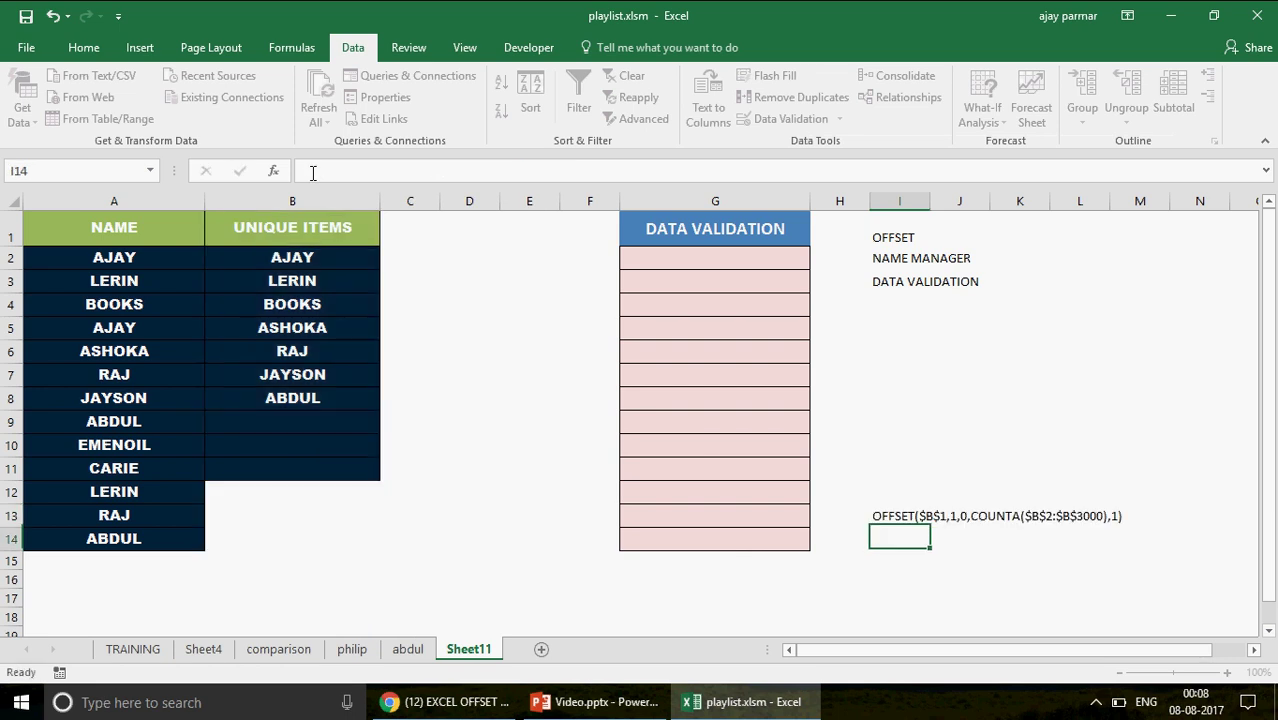
{"action": "key", "text": "Up"}
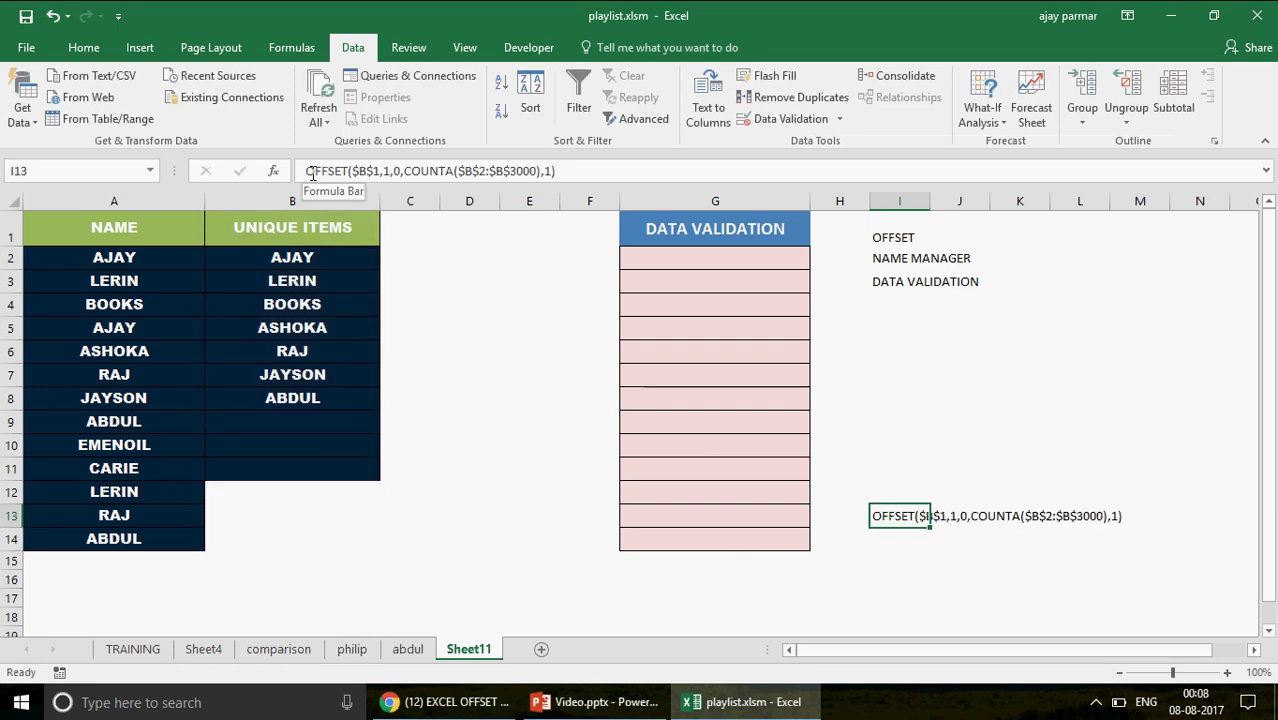
{"action": "left_click", "coordinate": [312, 172]}
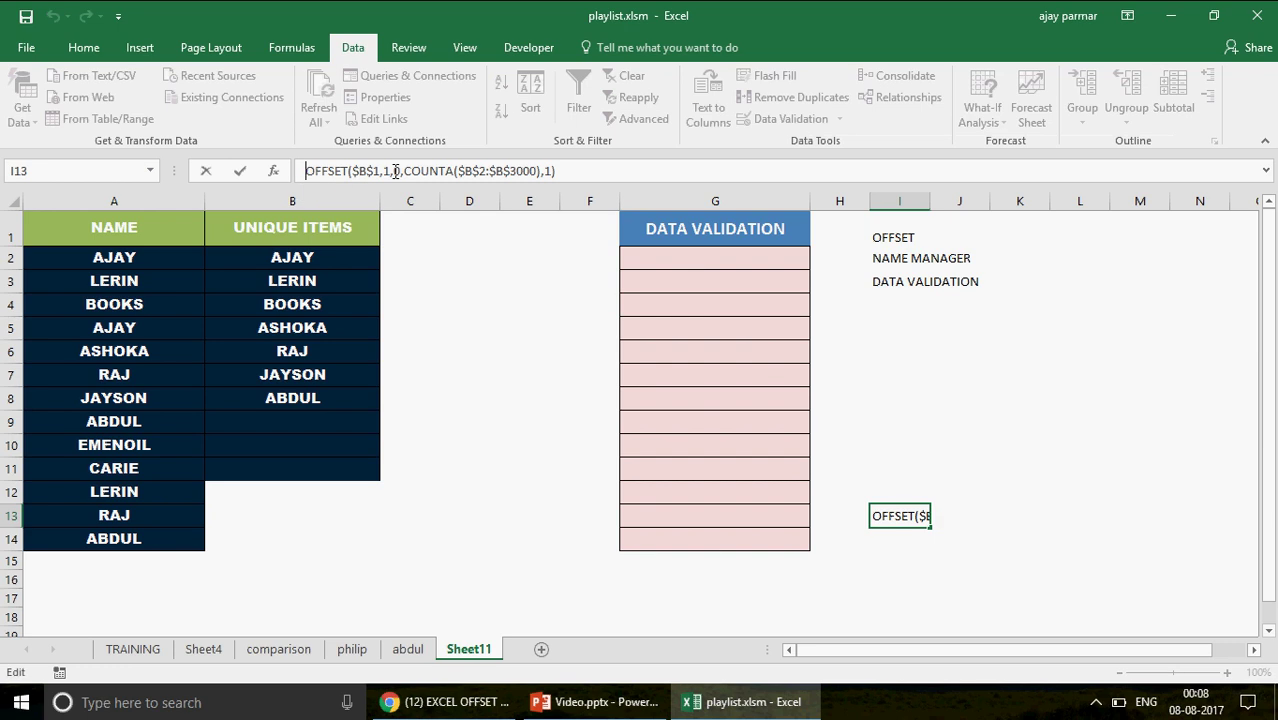
{"action": "left_click", "coordinate": [593, 168], "text": "shift"}
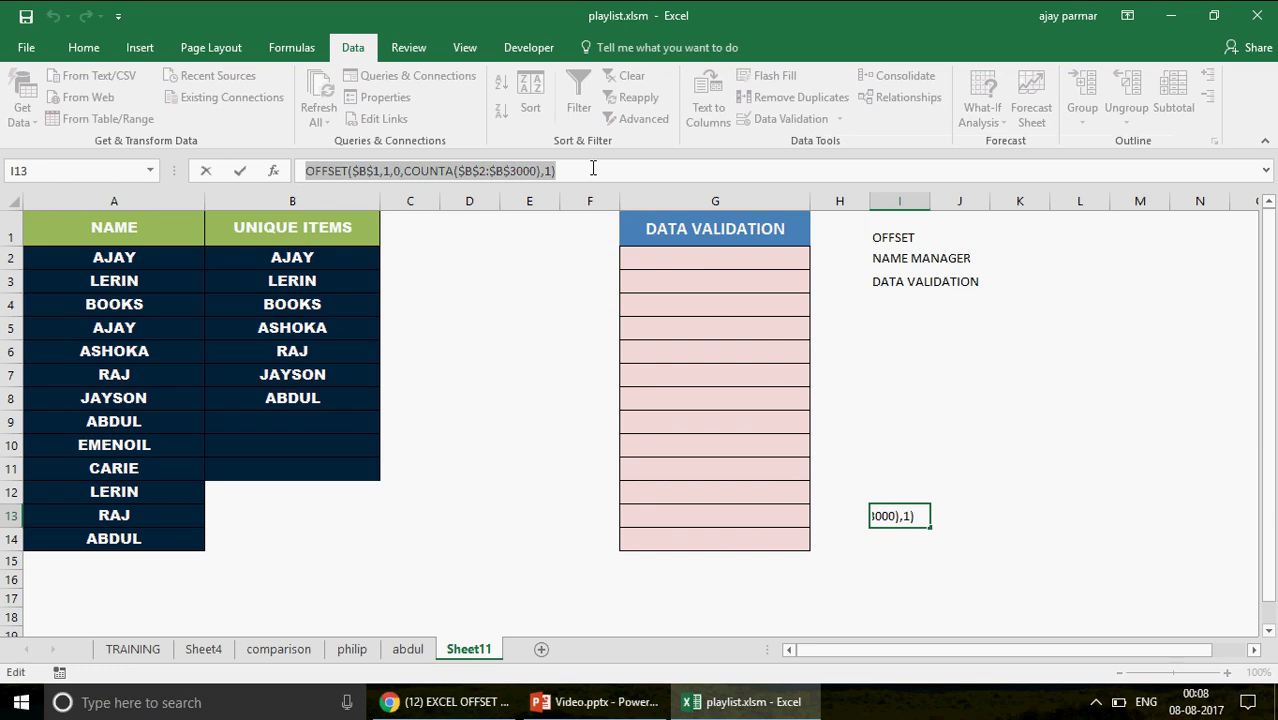
{"action": "key", "text": "Escape"}
Step: Open data validation for G2:G14, extend it to the cells without settings, and replace the list source with an equals sign
{"action": "left_click_drag", "start_coordinate": [688, 255], "coordinate": [727, 539]}
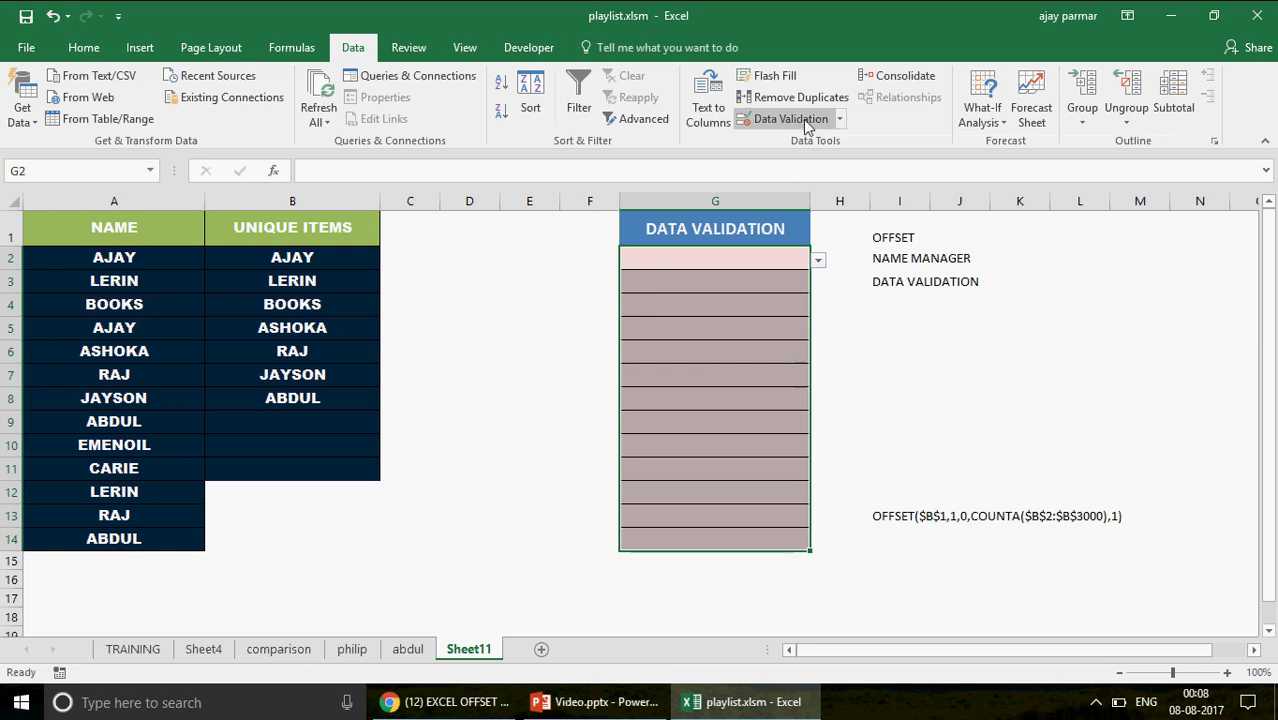
{"action": "left_click", "coordinate": [790, 119]}
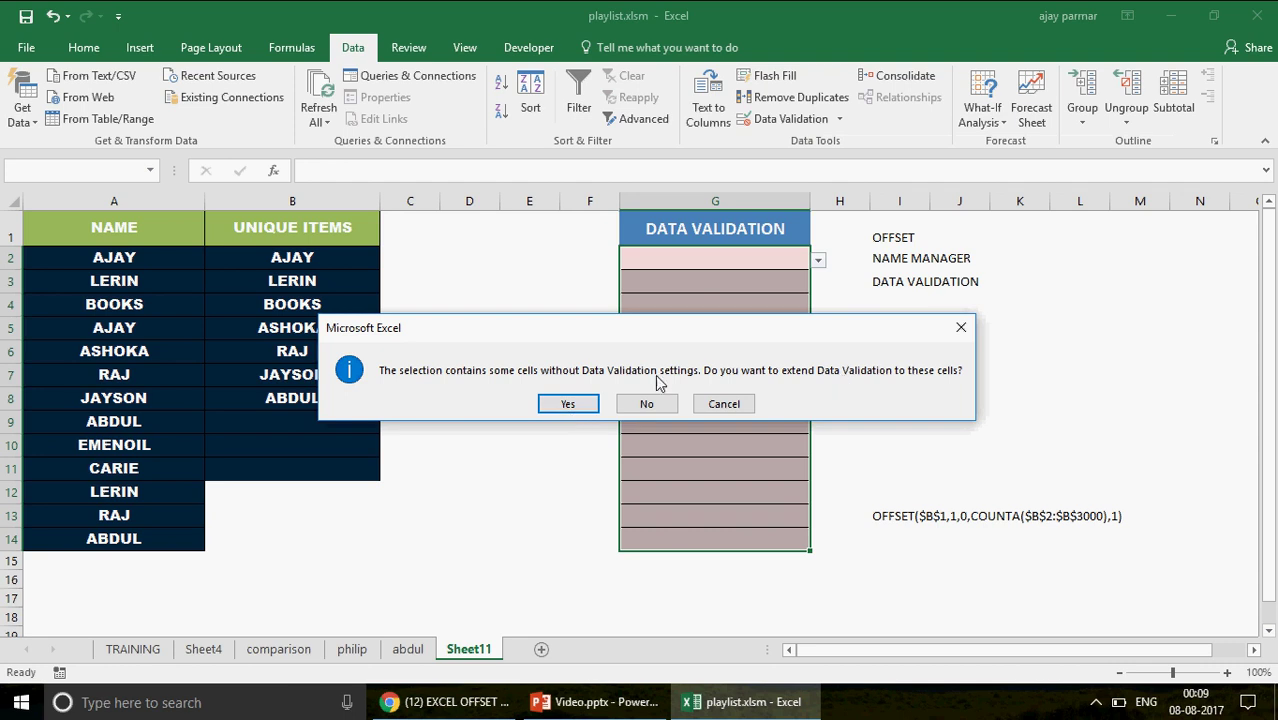
{"action": "left_click", "coordinate": [568, 405]}
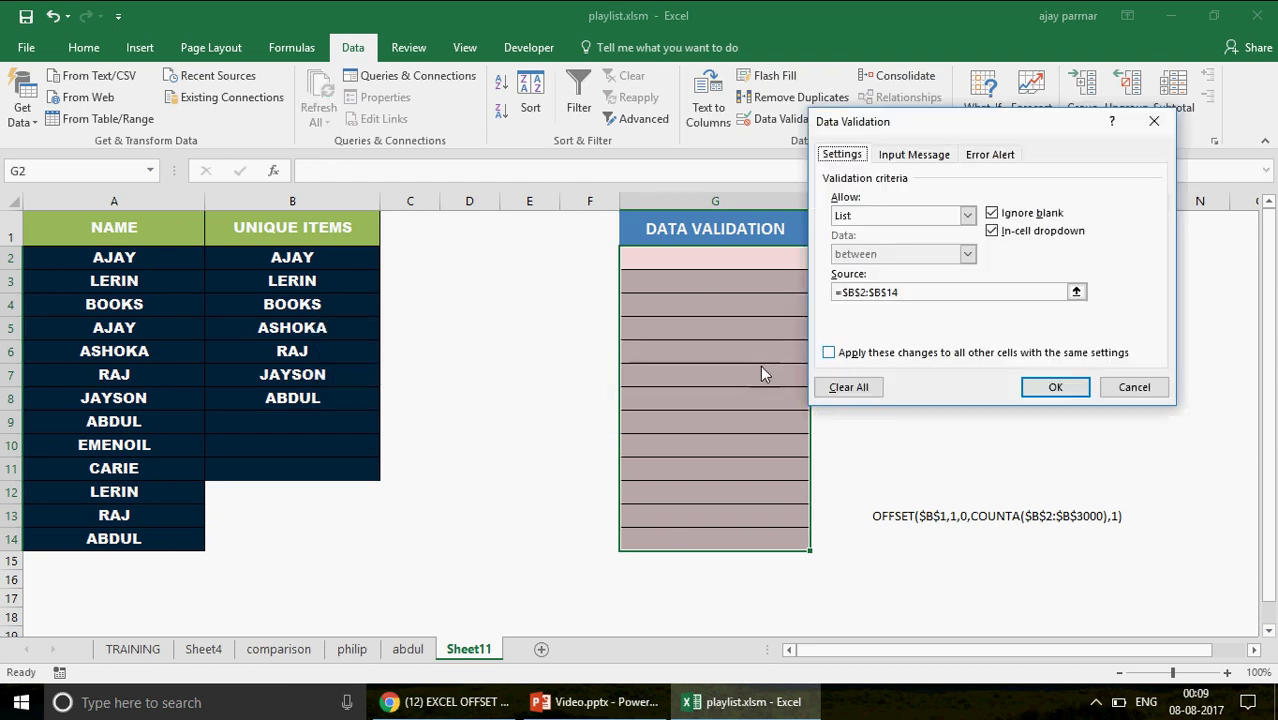
{"action": "left_click", "coordinate": [927, 297]}
{"action": "key", "text": "BackSpace"}
{"action": "key", "text": "BackSpace"}
{"action": "key", "text": "BackSpace"}
{"action": "key", "text": "BackSpace"}
{"action": "key", "text": "BackSpace"}
{"action": "key", "text": "BackSpace"}
{"action": "key", "text": "BackSpace"}
{"action": "key", "text": "BackSpace"}
{"action": "key", "text": "BackSpace"}
{"action": "key", "text": "BackSpace"}
{"action": "key", "text": "BackSpace"}
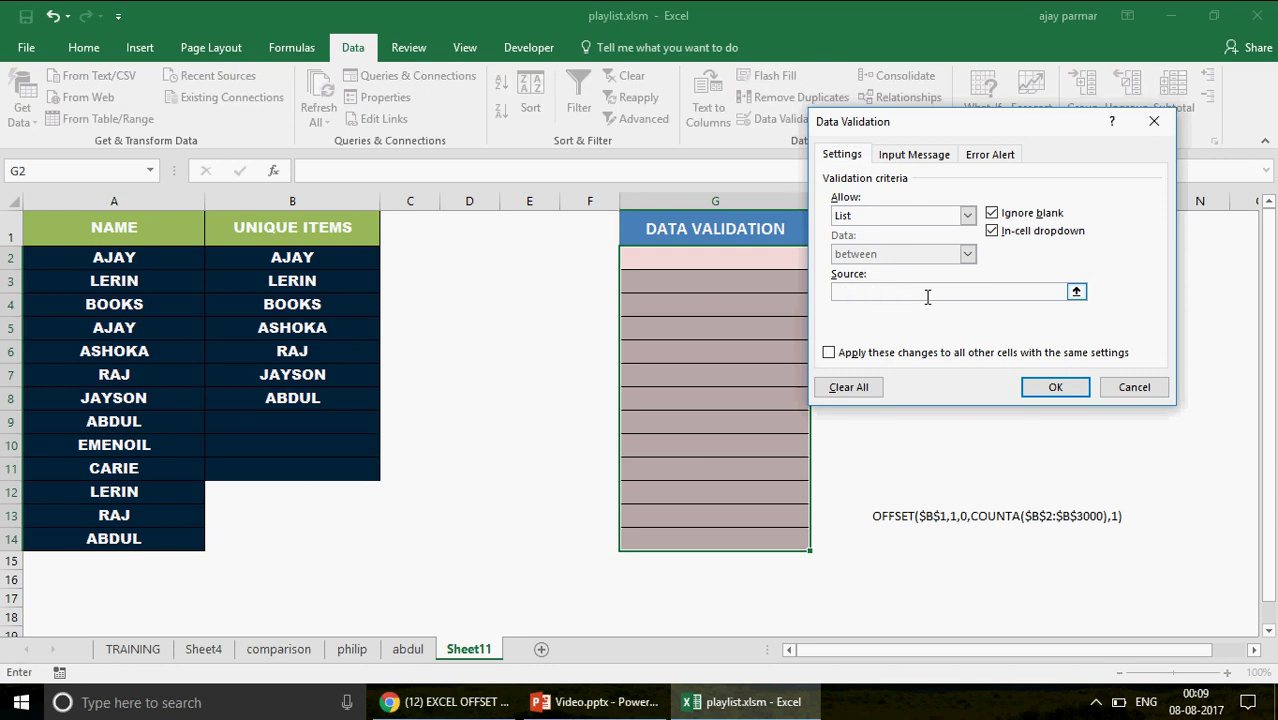
{"action": "type", "text": "="}
{"action": "left_click", "coordinate": [264, 258]}
{"action": "left_click_drag", "start_coordinate": [264, 258], "coordinate": [301, 432]}
{"action": "key", "text": "BackSpace"}
{"action": "key", "text": "BackSpace"}
{"action": "key", "text": "BackSpace"}
{"action": "key", "text": "BackSpace"}
{"action": "key", "text": "BackSpace"}
{"action": "key", "text": "BackSpace"}
{"action": "key", "text": "BackSpace"}
{"action": "key", "text": "BackSpace"}
{"action": "key", "text": "BackSpace"}
Step: Paste the copied expression to make the list source =OFFSET($B$1,1,0,COUNTA($B$2:$B$3000),1), and apply the validation
{"action": "key", "text": "ctrl+v"}
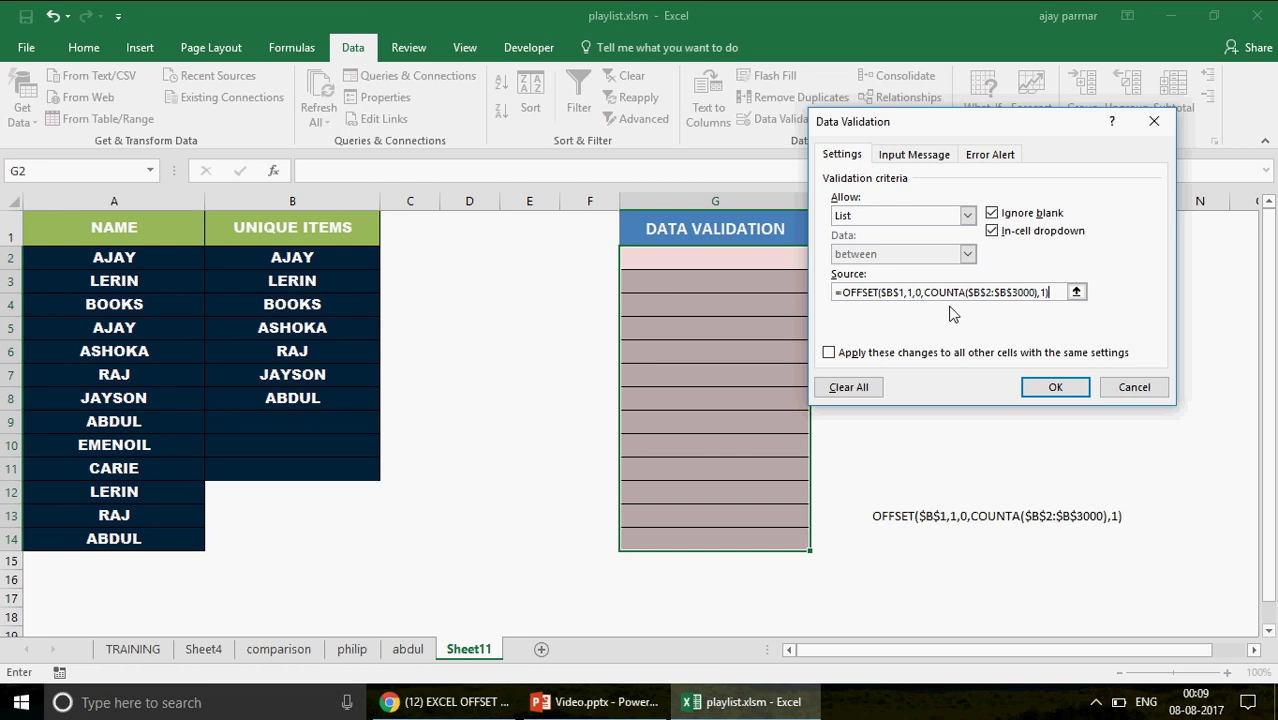
{"action": "left_click", "coordinate": [1055, 387]}
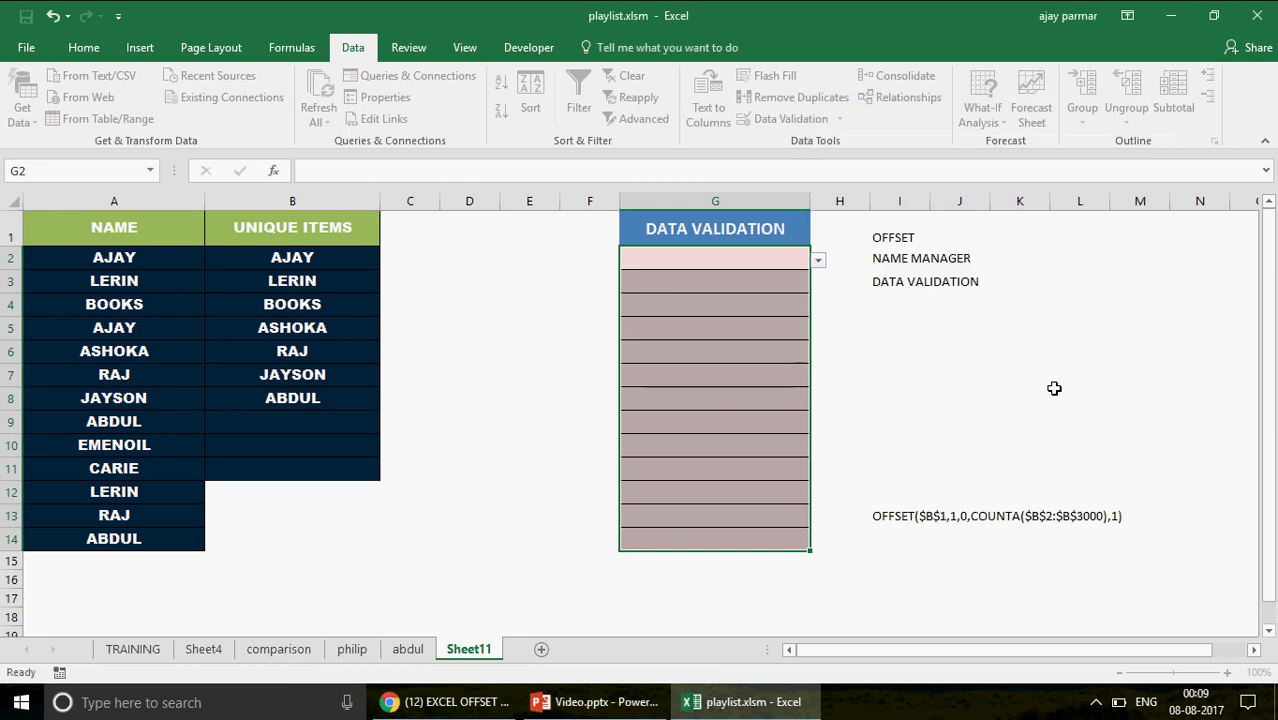
Step: Browse the drop-down list in G2 to check its entries for blanks, and close it without choosing
{"action": "left_click", "coordinate": [739, 257]}
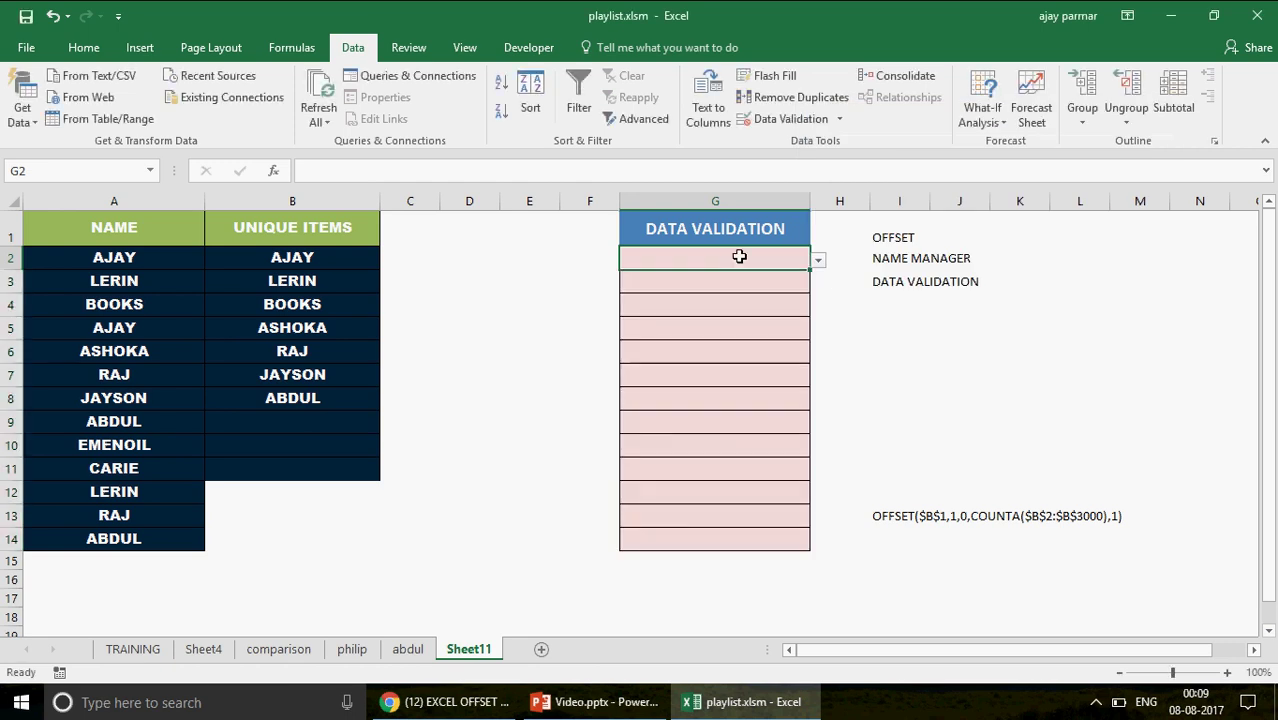
{"action": "key", "text": "alt+Down"}
{"action": "key", "text": "Down"}
{"action": "key", "text": "Down"}
{"action": "key", "text": "Down"}
{"action": "key", "text": "Down"}
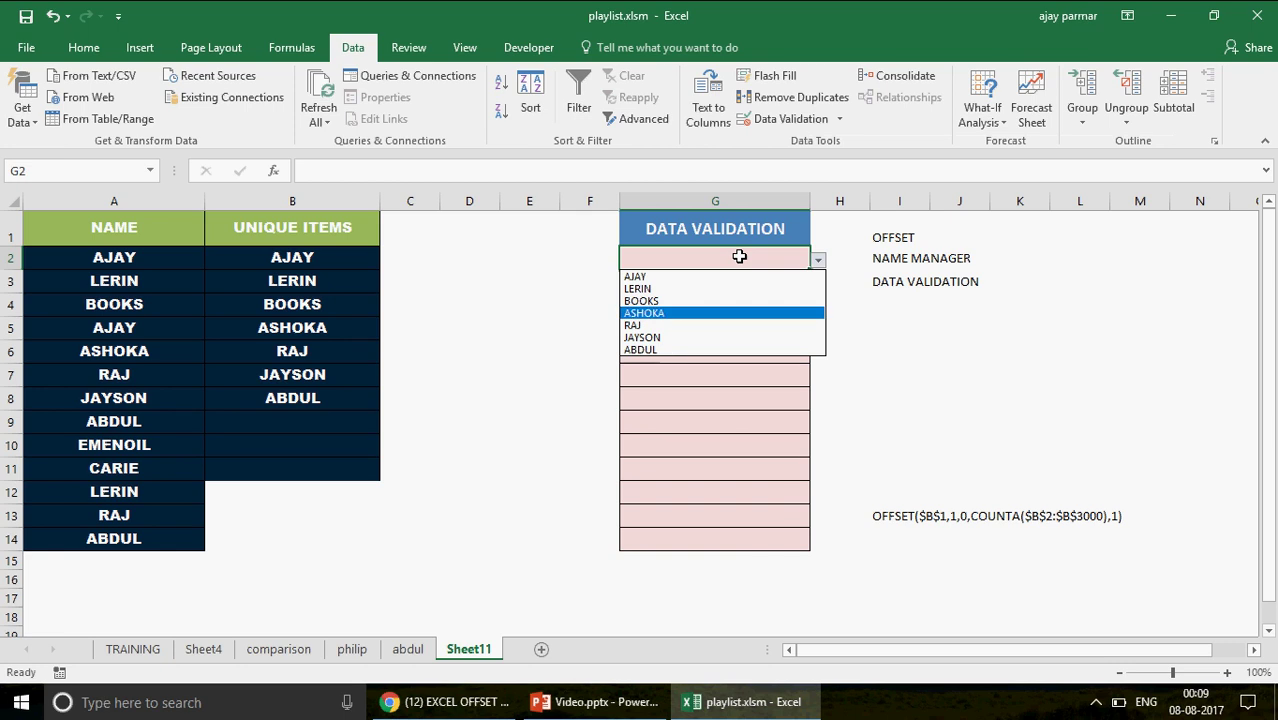
{"action": "key", "text": "Down"}
{"action": "key", "text": "Down"}
{"action": "key", "text": "Up"}
{"action": "key", "text": "Up"}
{"action": "key", "text": "Up"}
{"action": "key", "text": "Up"}
{"action": "key", "text": "Up"}
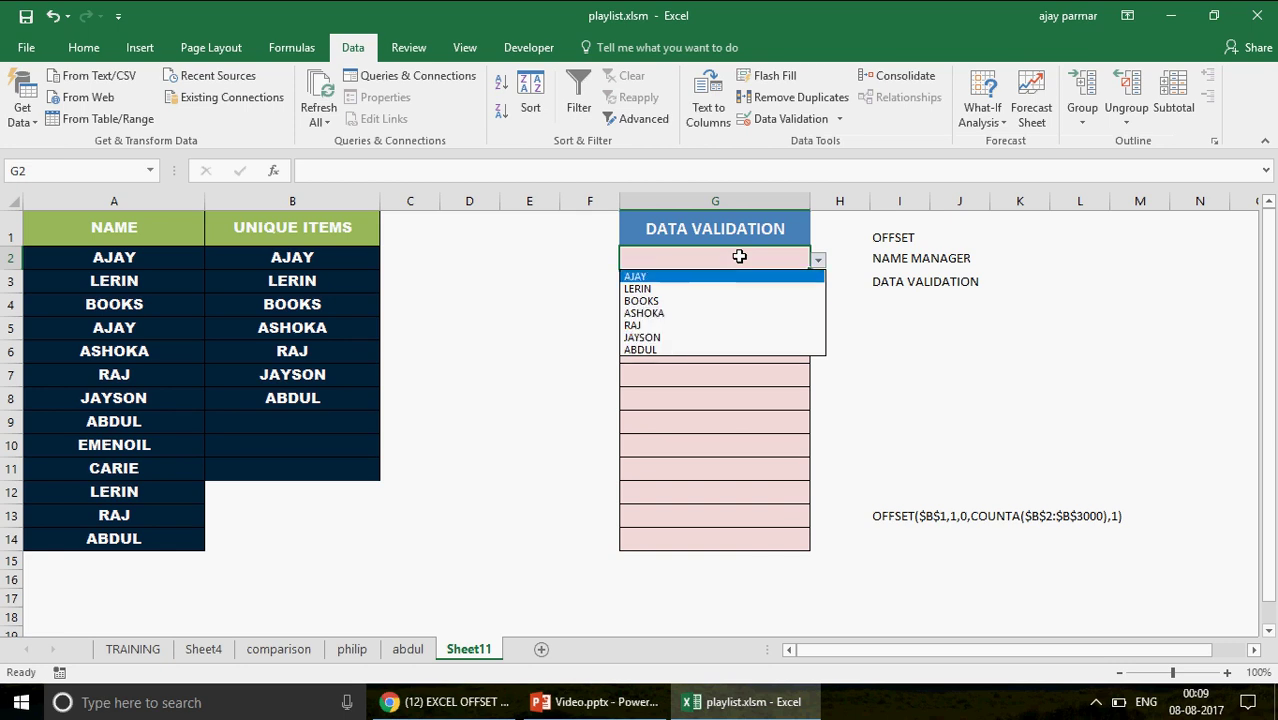
{"action": "key", "text": "Escape"}
Step: Check the drop-down lists in G3 and G5 without choosing an entry, and move off to E5
{"action": "key", "text": "Down"}
{"action": "key", "text": "alt+Down"}
{"action": "key", "text": "Escape"}
{"action": "key", "text": "Down"}
{"action": "key", "text": "Down"}
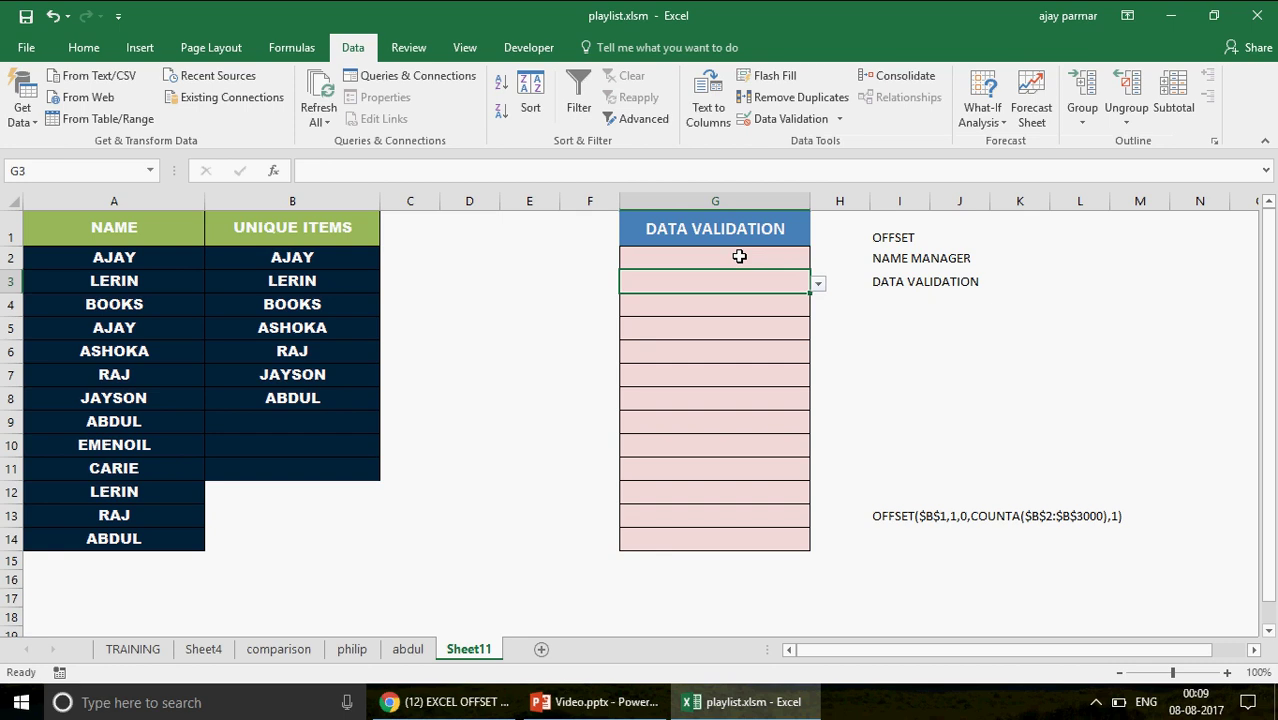
{"action": "key", "text": "alt+Down"}
{"action": "key", "text": "Down"}
{"action": "key", "text": "Down"}
{"action": "key", "text": "Down"}
{"action": "key", "text": "Down"}
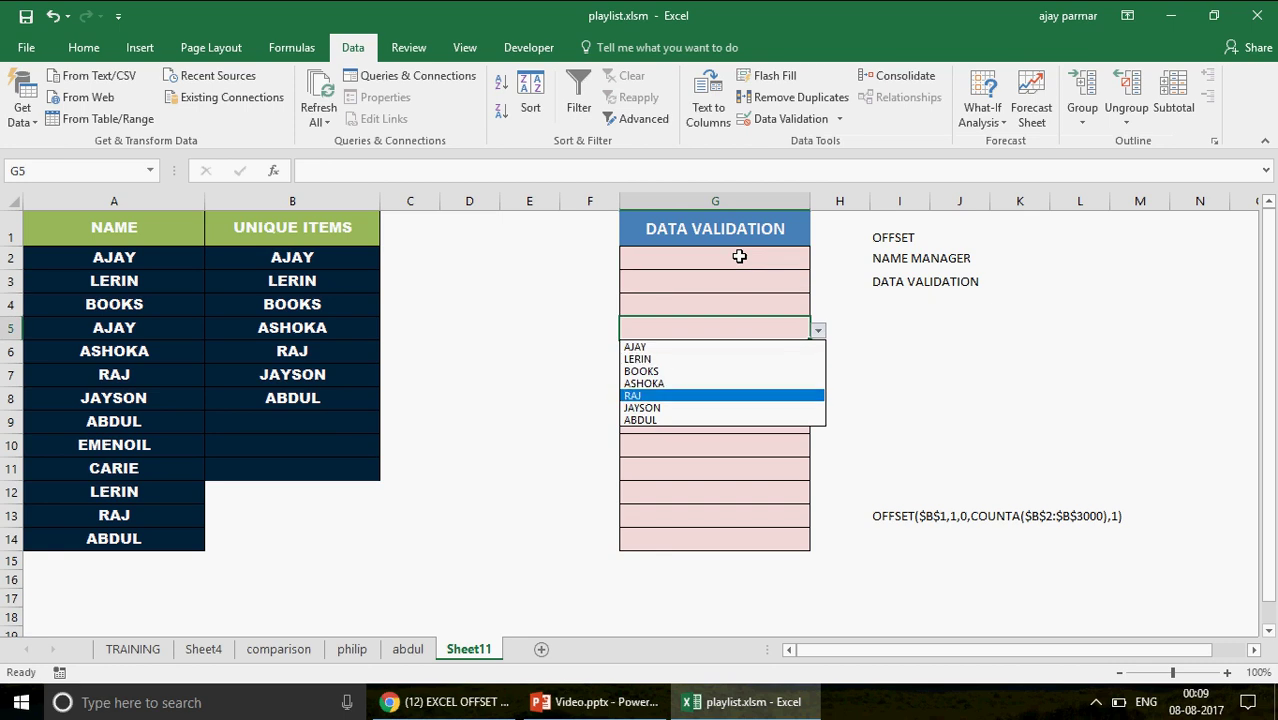
{"action": "key", "text": "Escape"}
{"action": "key", "text": "Left"}
{"action": "key", "text": "Left"}
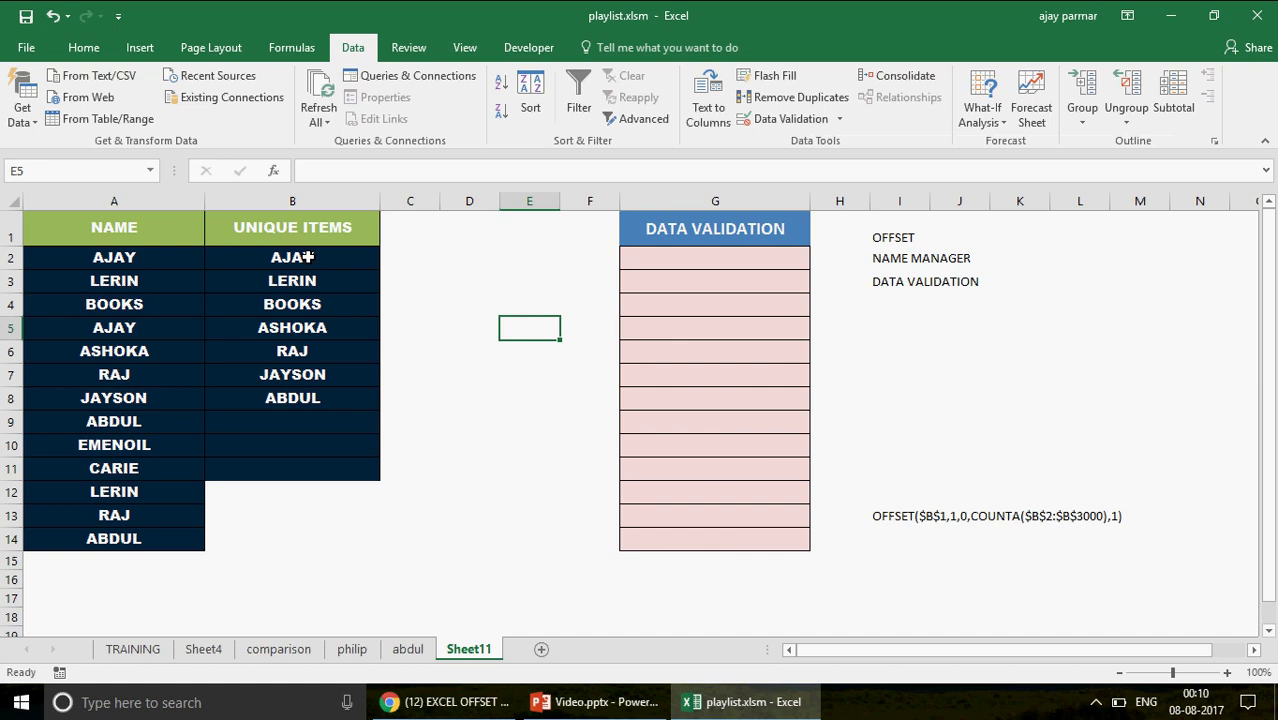
Step: Draw a rectangle about 2.41 cm wide and 1.01 cm high beside the OFFSET and NAME MANAGER notes
{"action": "left_click", "coordinate": [140, 50]}
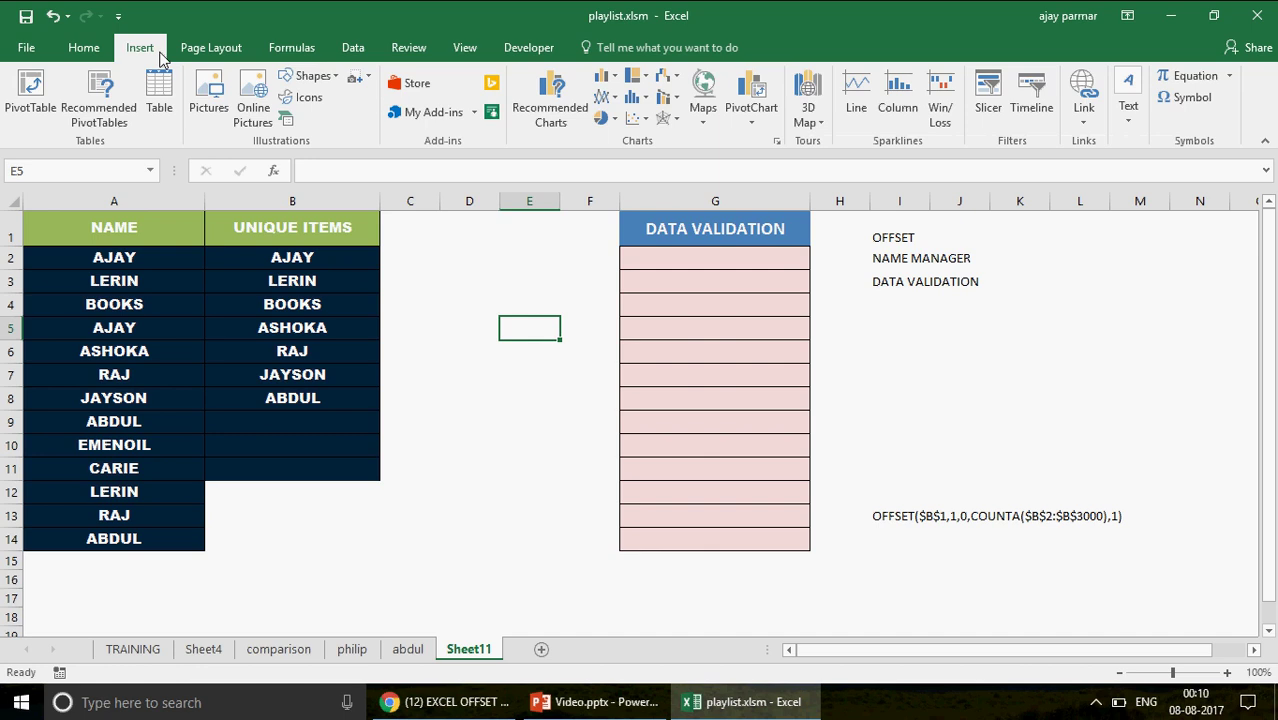
{"action": "left_click", "coordinate": [312, 76]}
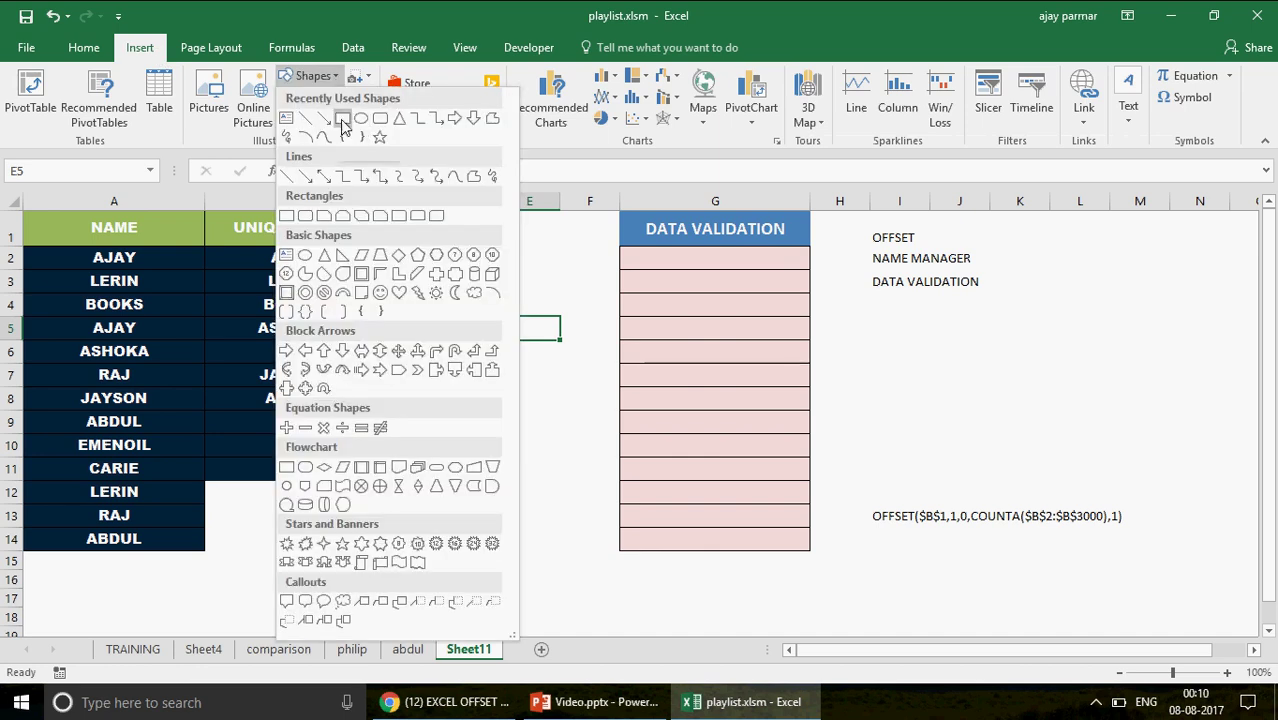
{"action": "left_click", "coordinate": [360, 120]}
{"action": "left_click_drag", "start_coordinate": [1037, 227], "coordinate": [1124, 263]}
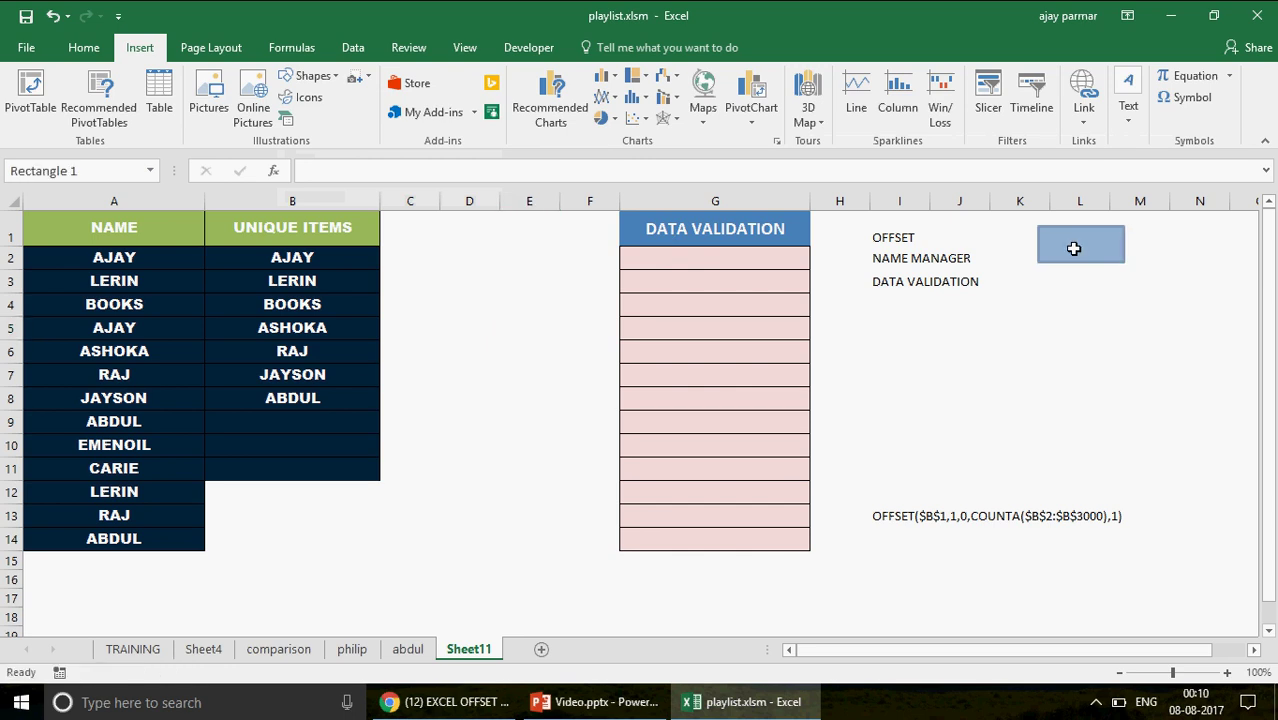
Step: Assign Macro1 to the new rectangle
{"action": "right_click", "coordinate": [1076, 248]}
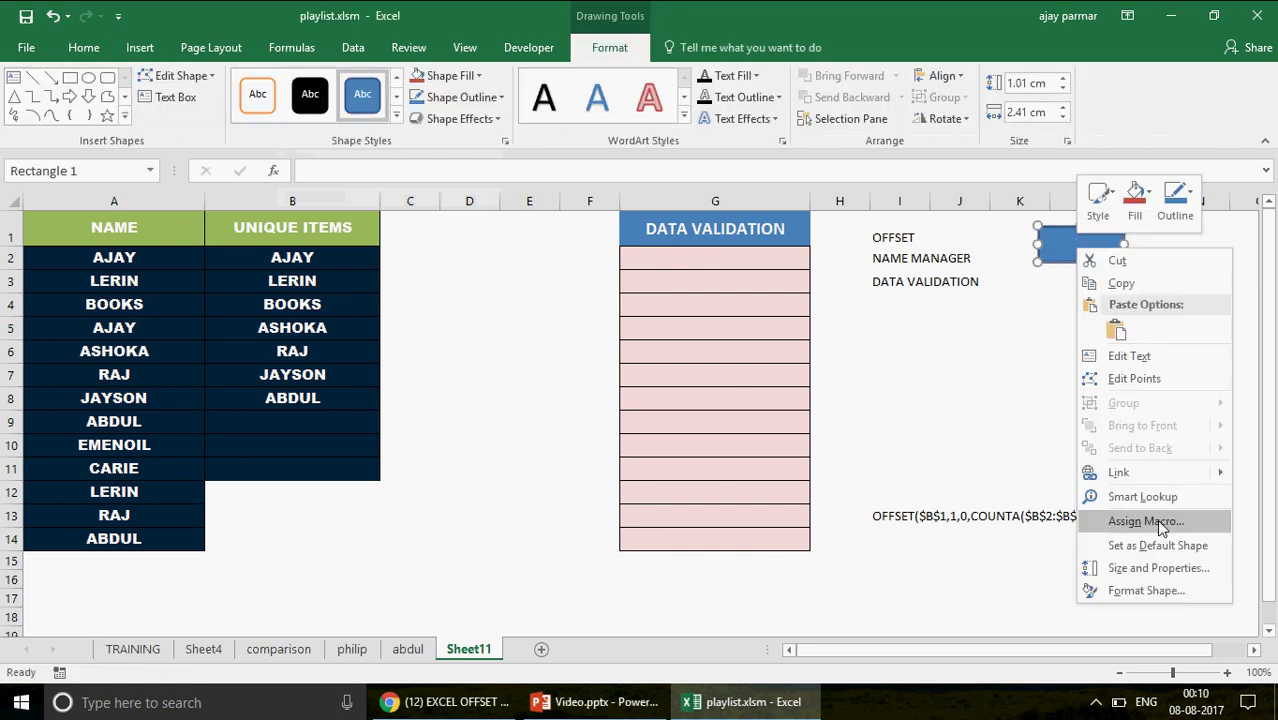
{"action": "left_click", "coordinate": [1145, 521]}
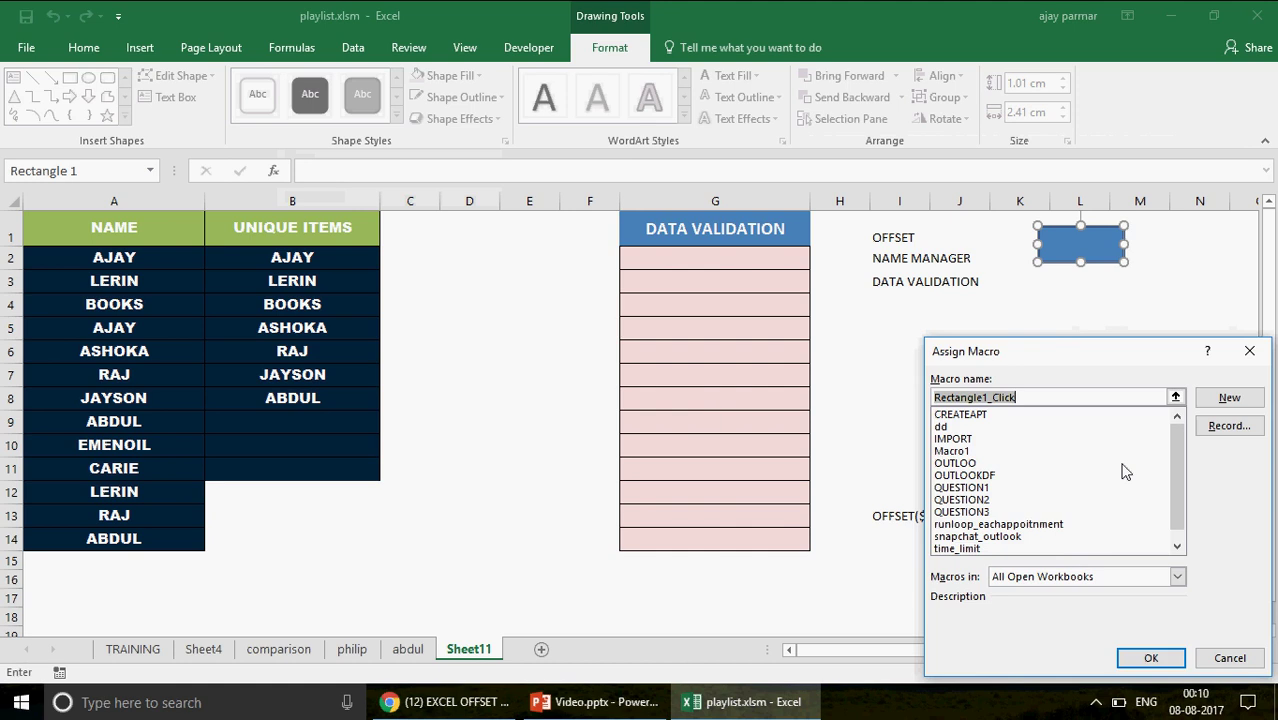
{"action": "left_click", "coordinate": [968, 452]}
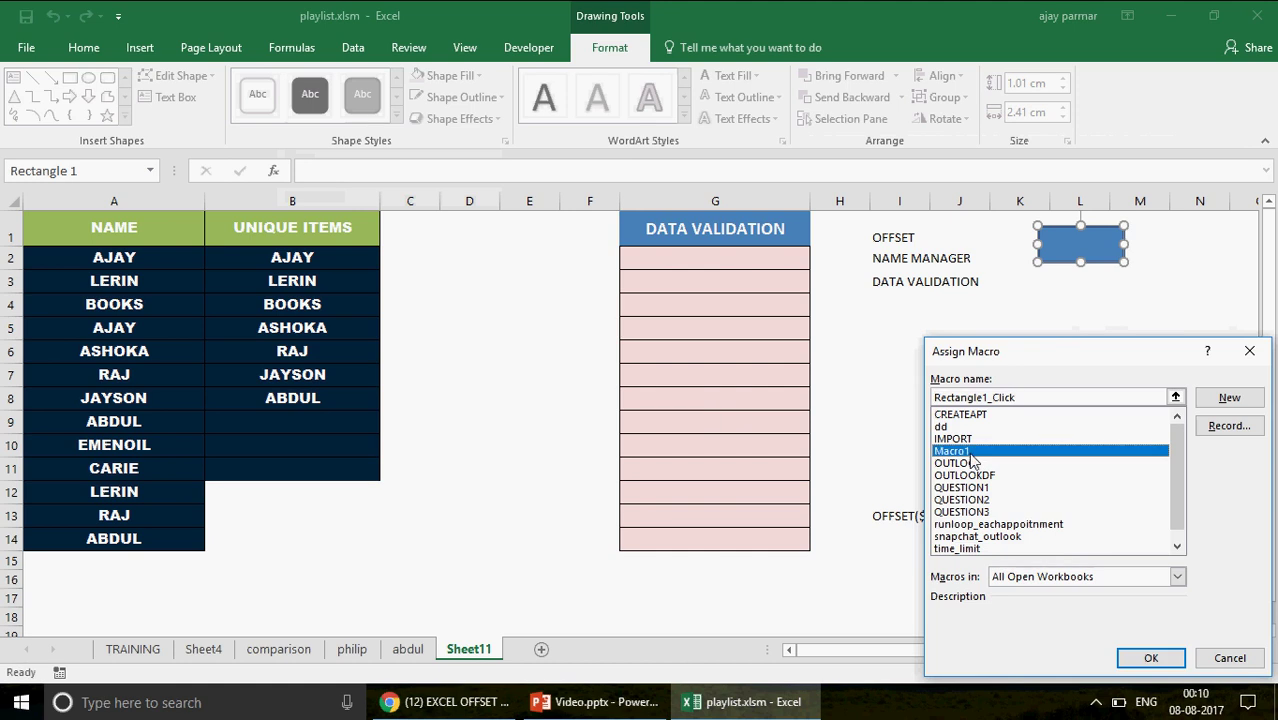
{"action": "left_click", "coordinate": [1151, 658]}
Step: Label the rectangle RUN, shrink it to fit the text, and deselect it
{"action": "type", "text": "RUN"}
{"action": "left_click", "coordinate": [1108, 258]}
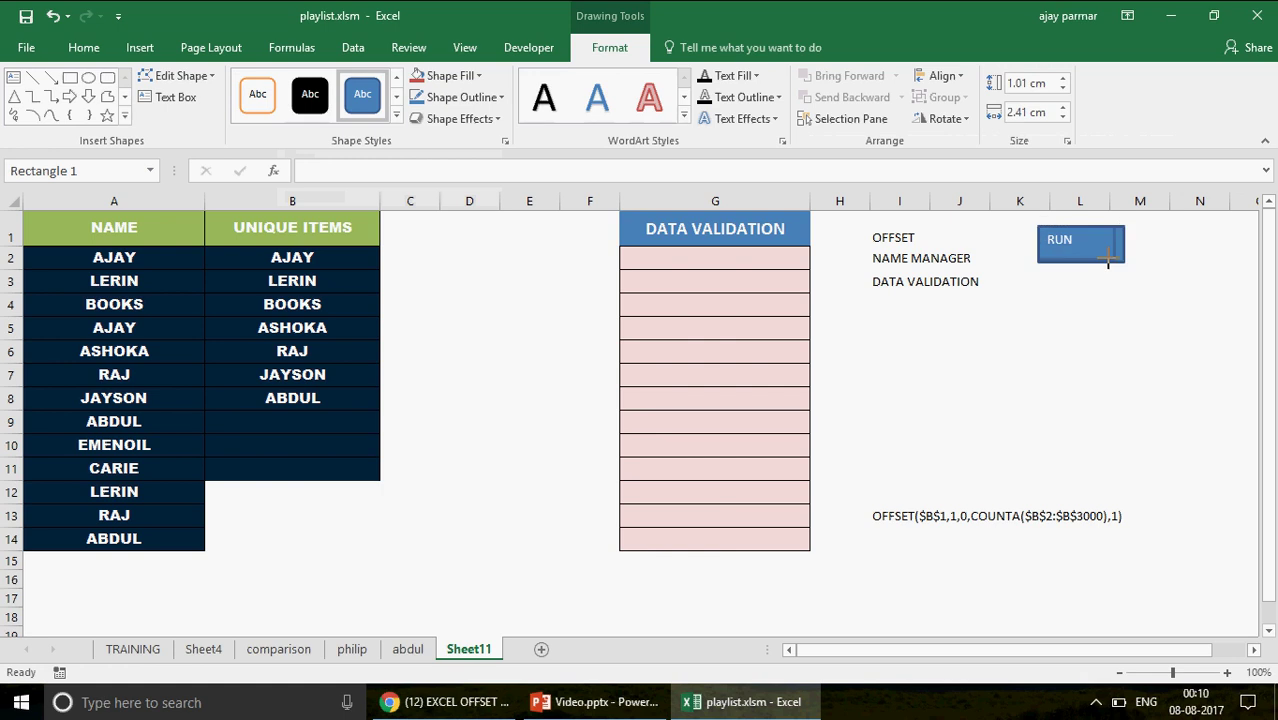
{"action": "left_click_drag", "start_coordinate": [1108, 260], "coordinate": [1092, 256]}
{"action": "left_click", "coordinate": [1069, 291]}
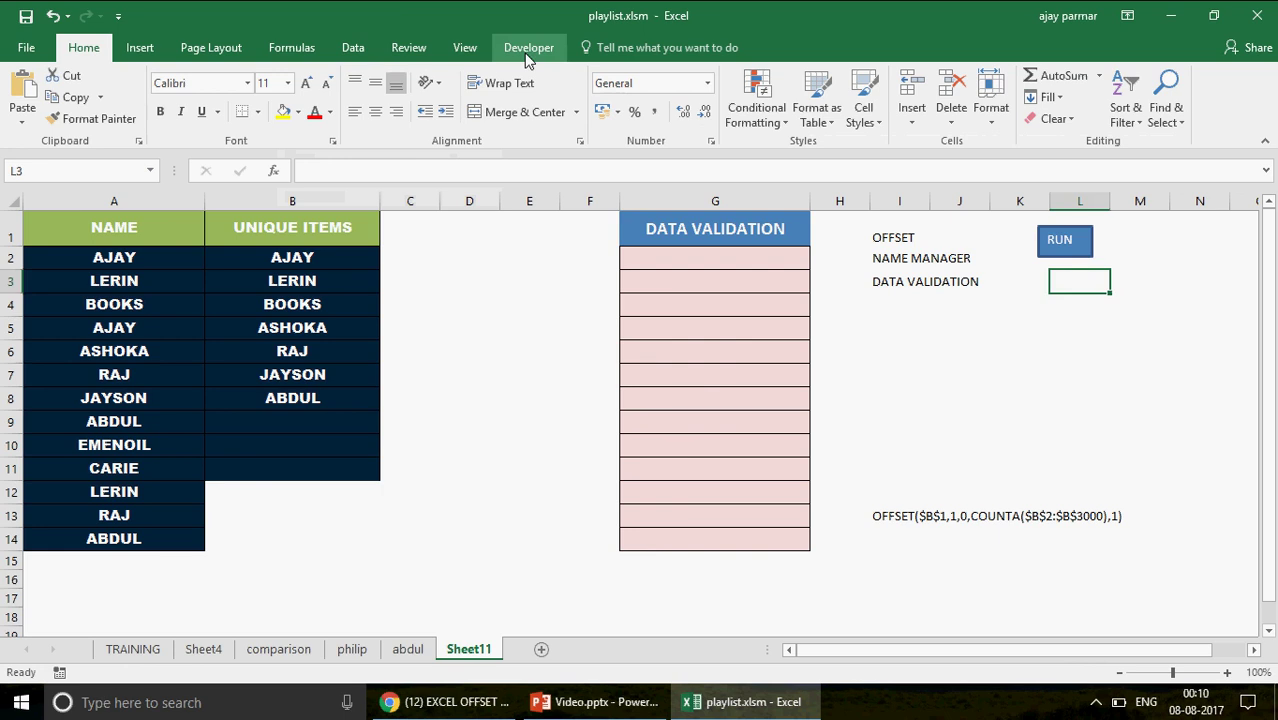
Step: Select B2:B9, open the Visual Basic editor, and display the Project Explorer wide enough to read the module names
{"action": "left_click", "coordinate": [341, 256]}
{"action": "left_click_drag", "start_coordinate": [341, 256], "coordinate": [340, 418]}
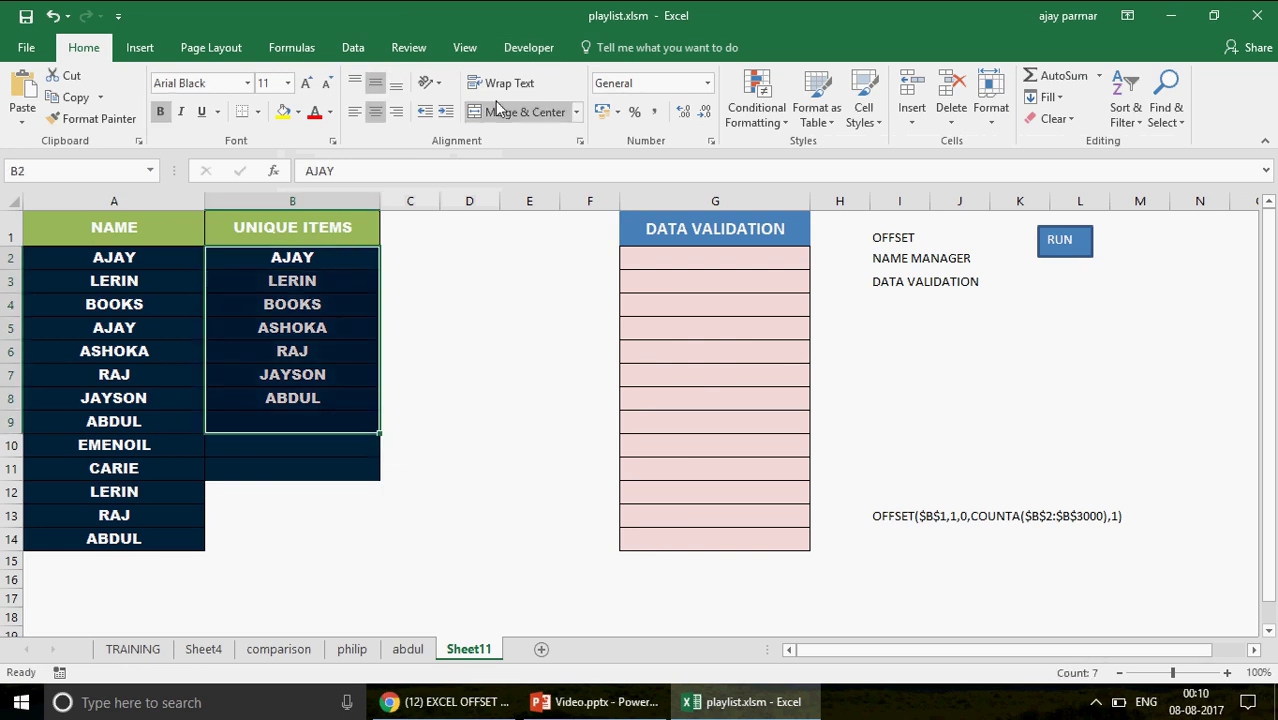
{"action": "left_click", "coordinate": [511, 48]}
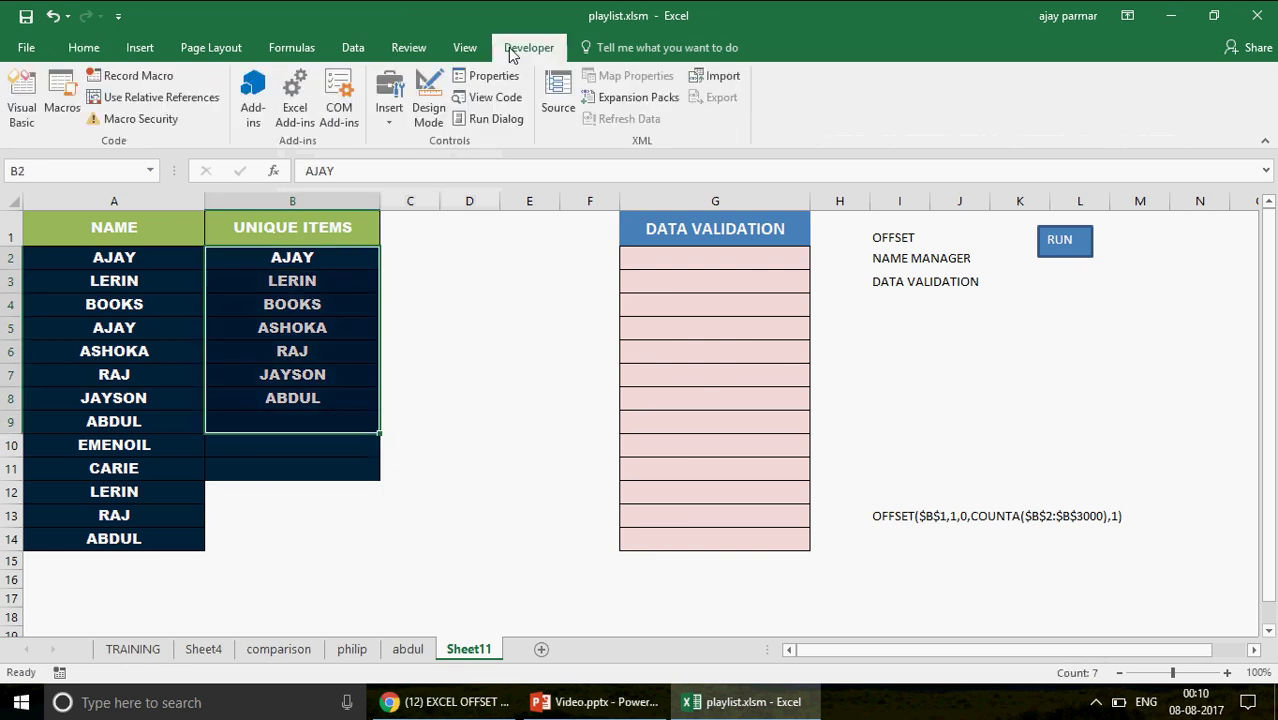
{"action": "left_click", "coordinate": [19, 110]}
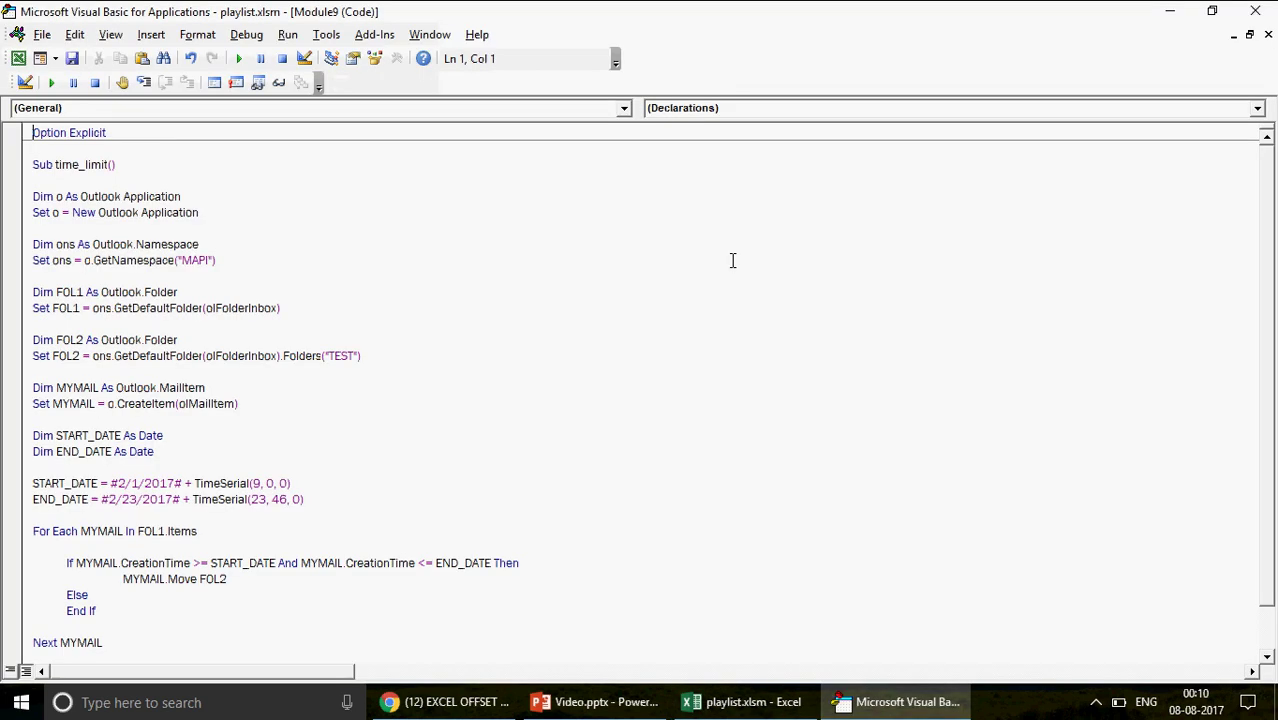
{"action": "key", "text": "ctrl+r"}
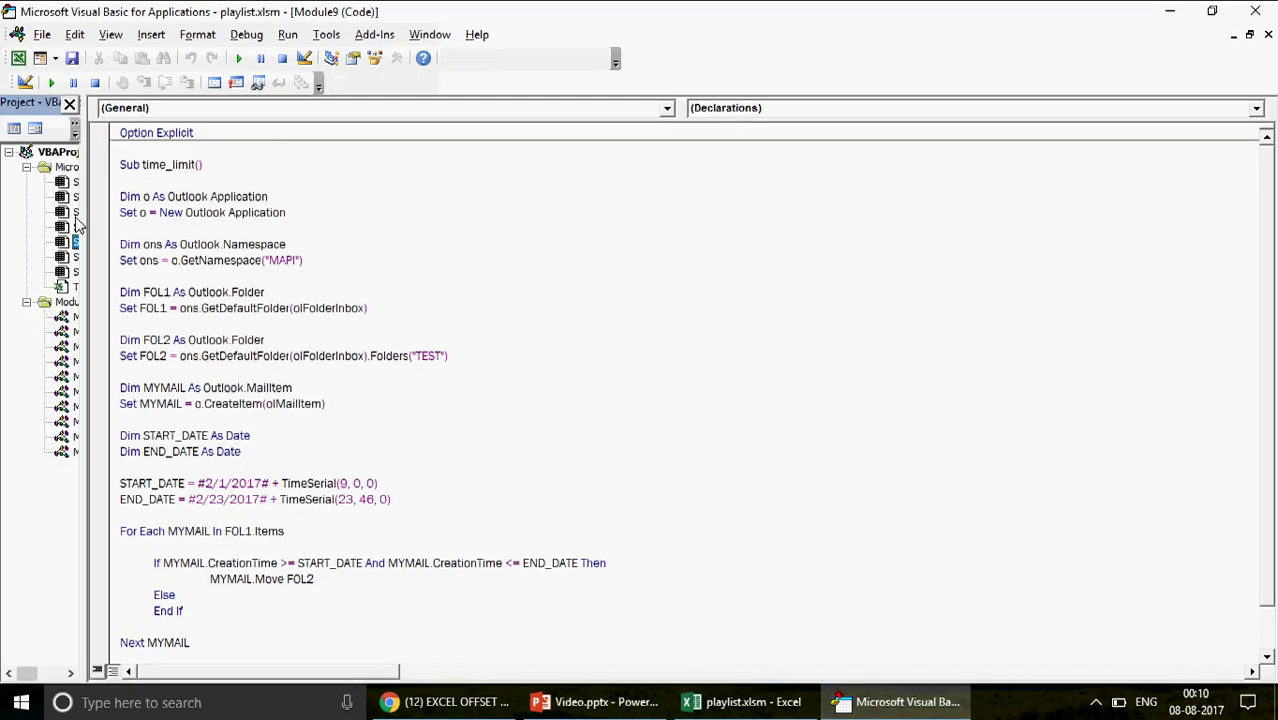
{"action": "left_click_drag", "start_coordinate": [85, 240], "coordinate": [244, 249]}
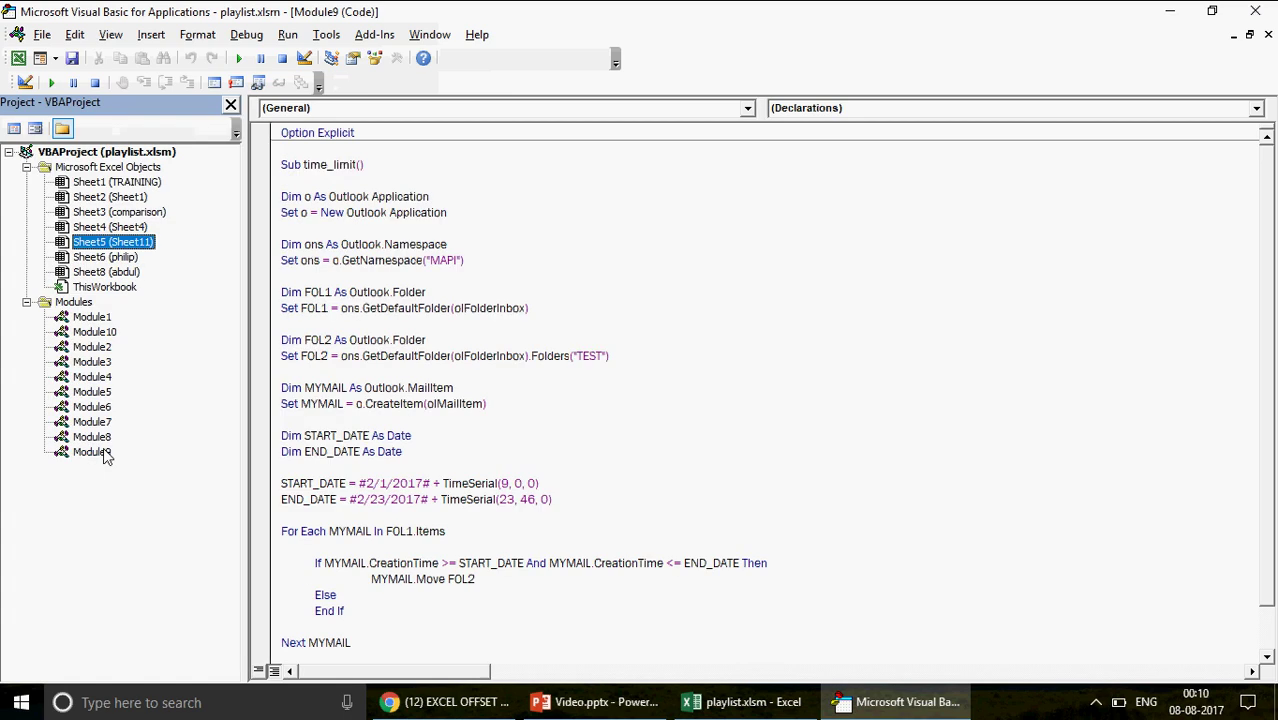
Step: Look through the code modules for Macro1 and open Module10
{"action": "key", "text": "F7"}
{"action": "double_click", "coordinate": [92, 439]}
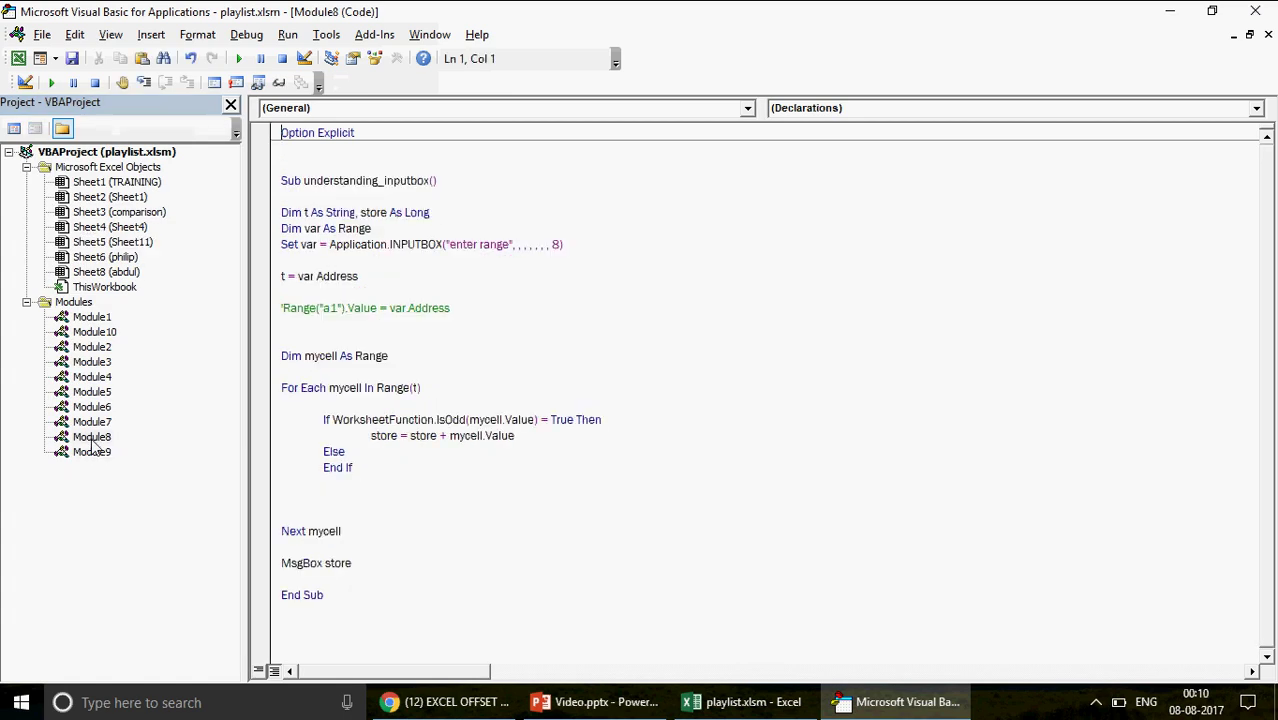
{"action": "double_click", "coordinate": [95, 393]}
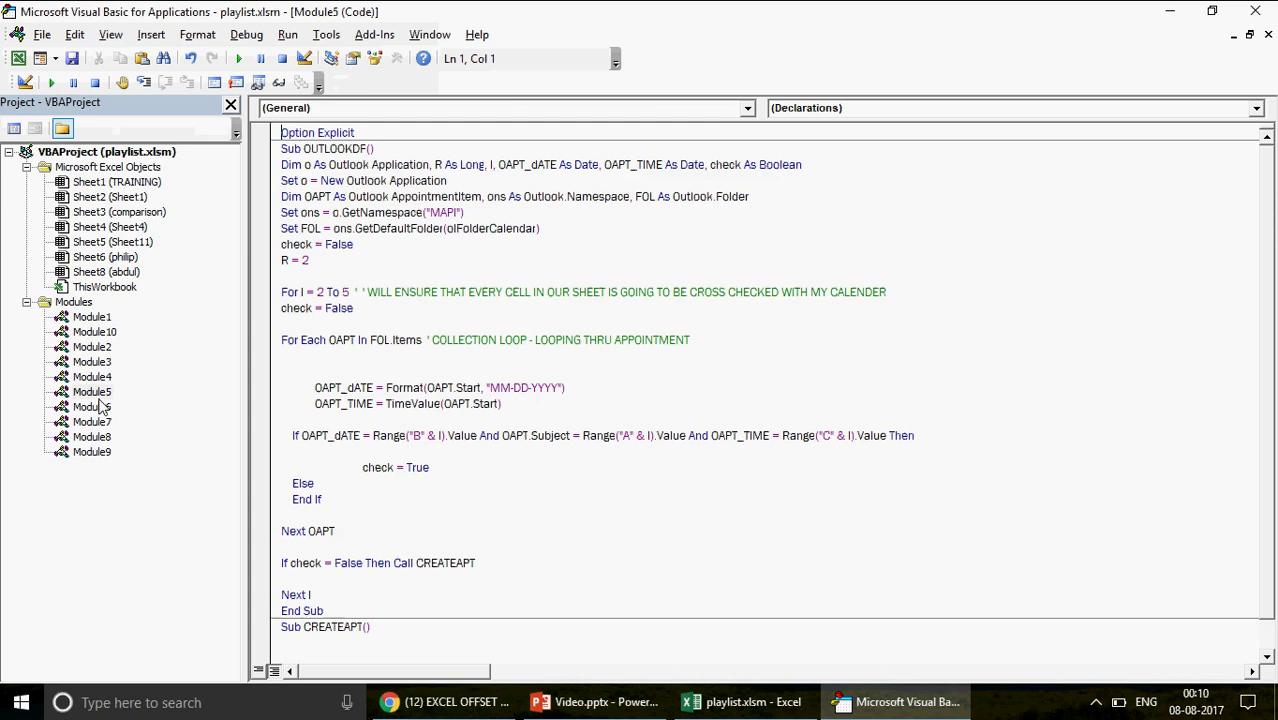
{"action": "left_click", "coordinate": [100, 318]}
{"action": "double_click", "coordinate": [100, 318]}
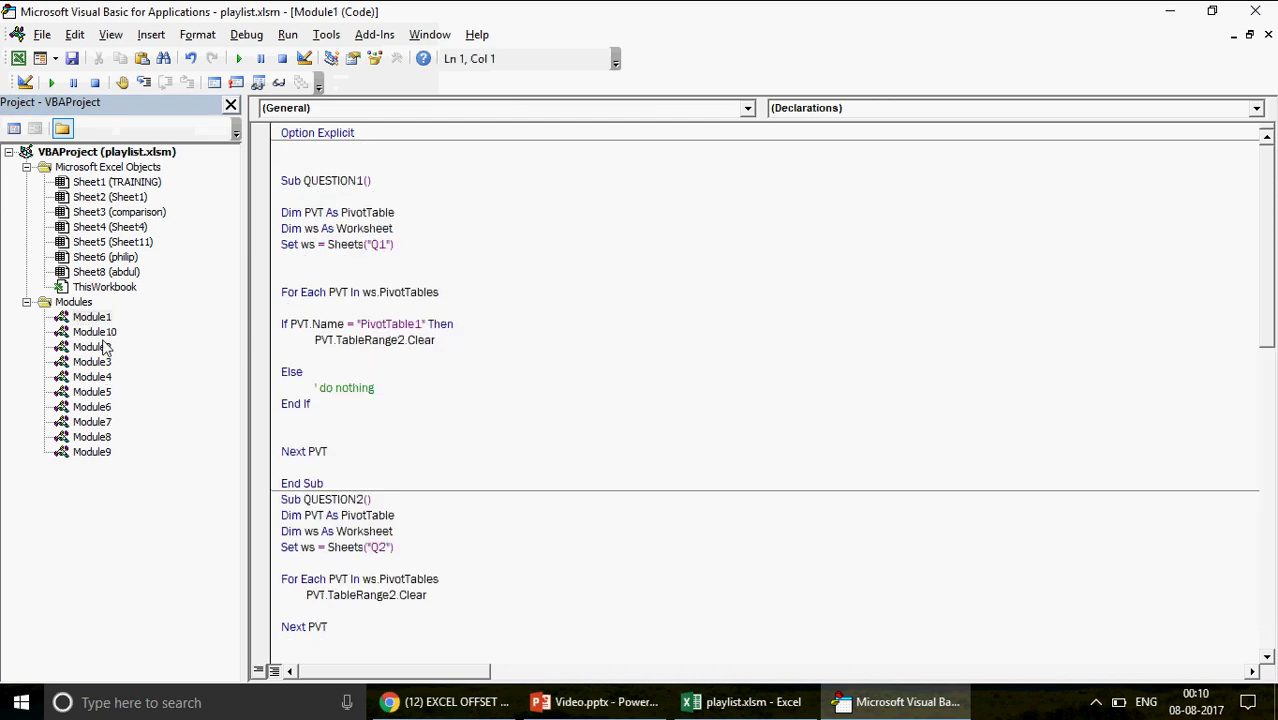
{"action": "double_click", "coordinate": [104, 346]}
{"action": "double_click", "coordinate": [100, 332]}
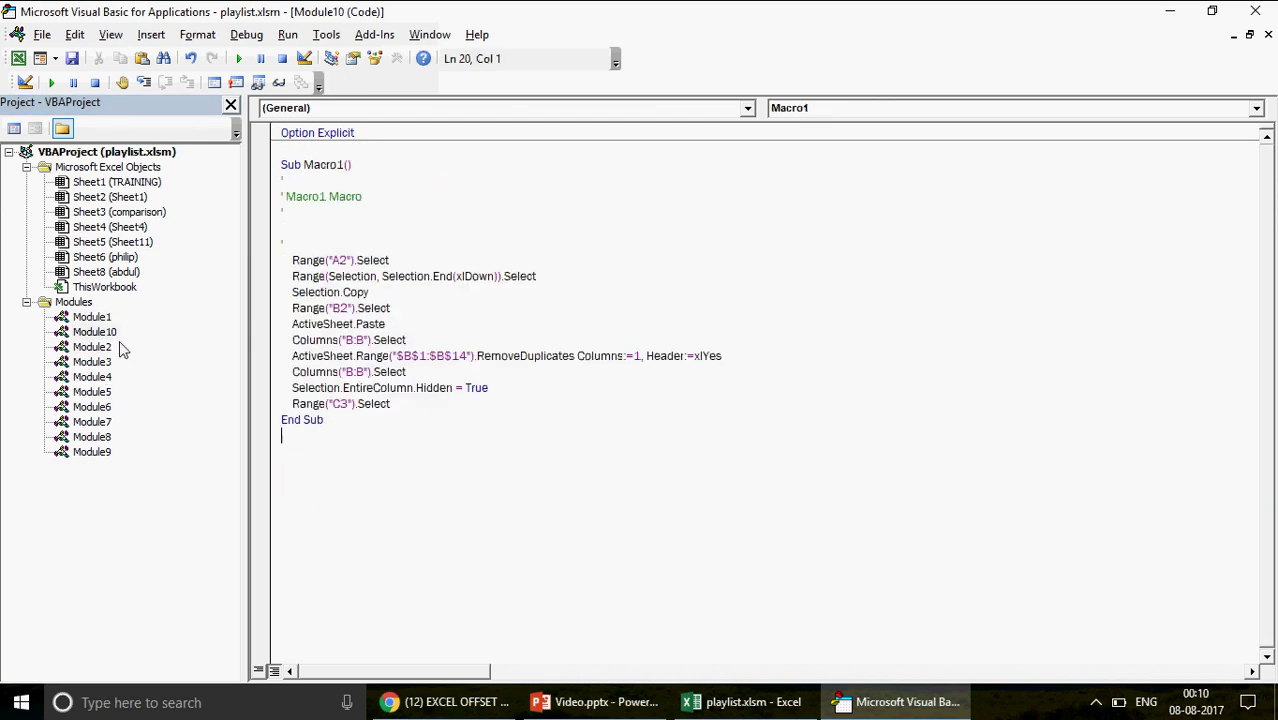
Step: Delete the recorder's comment lines and surplus blank lines above the first Range("A2").Select in Macro1
{"action": "left_click", "coordinate": [470, 372]}
{"action": "left_click", "coordinate": [285, 250]}
{"action": "key", "text": "BackSpace"}
{"action": "key", "text": "BackSpace"}
{"action": "key", "text": "BackSpace"}
{"action": "key", "text": "BackSpace"}
{"action": "key", "text": "BackSpace"}
{"action": "key", "text": "BackSpace"}
{"action": "key", "text": "BackSpace"}
{"action": "key", "text": "BackSpace"}
{"action": "key", "text": "BackSpace"}
{"action": "key", "text": "BackSpace"}
{"action": "key", "text": "BackSpace"}
{"action": "key", "text": "BackSpace"}
{"action": "key", "text": "BackSpace"}
{"action": "key", "text": "BackSpace"}
{"action": "key", "text": "BackSpace"}
{"action": "key", "text": "BackSpace"}
{"action": "key", "text": "BackSpace"}
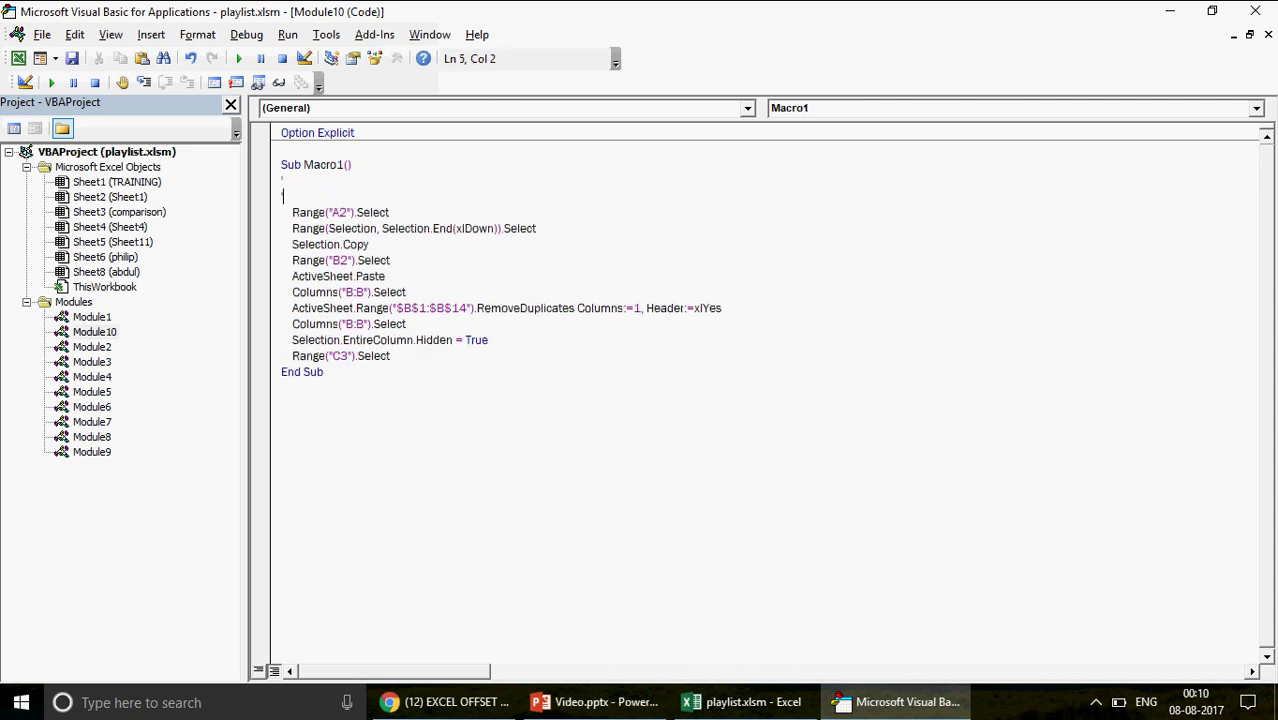
{"action": "key", "text": "BackSpace"}
{"action": "key", "text": "BackSpace"}
{"action": "left_click", "coordinate": [528, 337]}
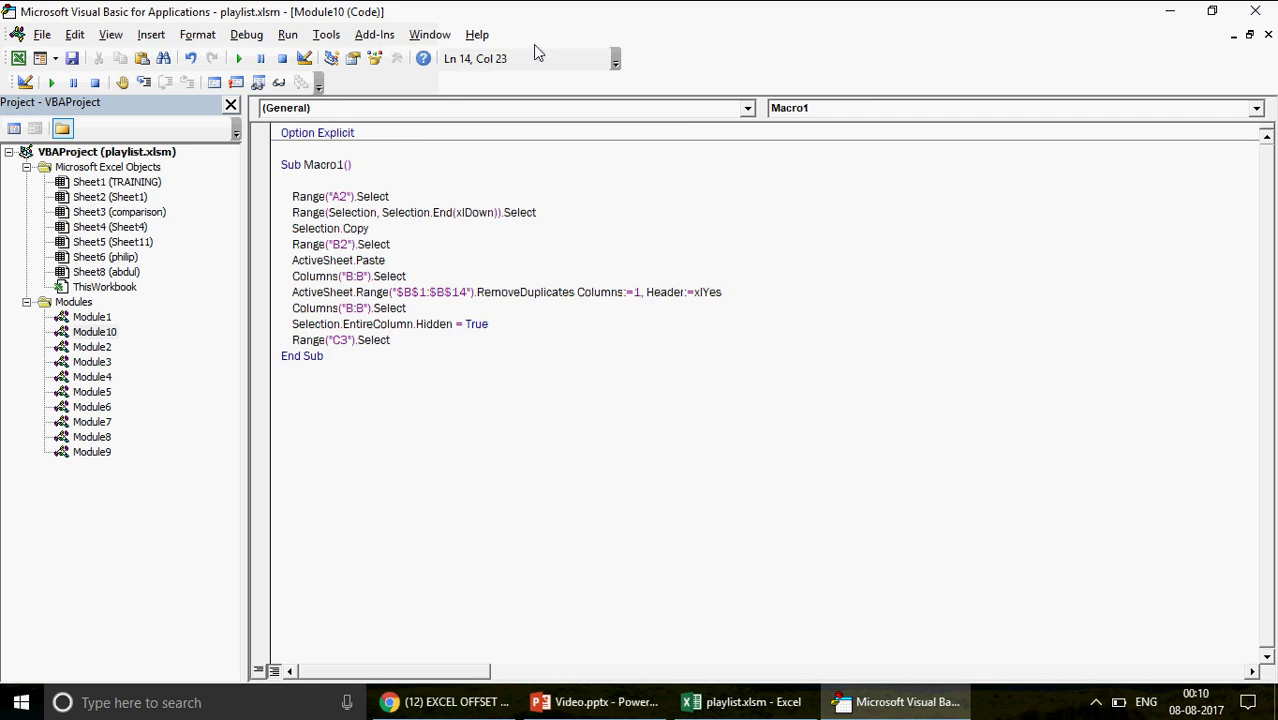
Step: Restore the code editor to a smaller window, narrow its project pane, and select B2 on Sheet11
{"action": "double_click", "coordinate": [770, 18]}
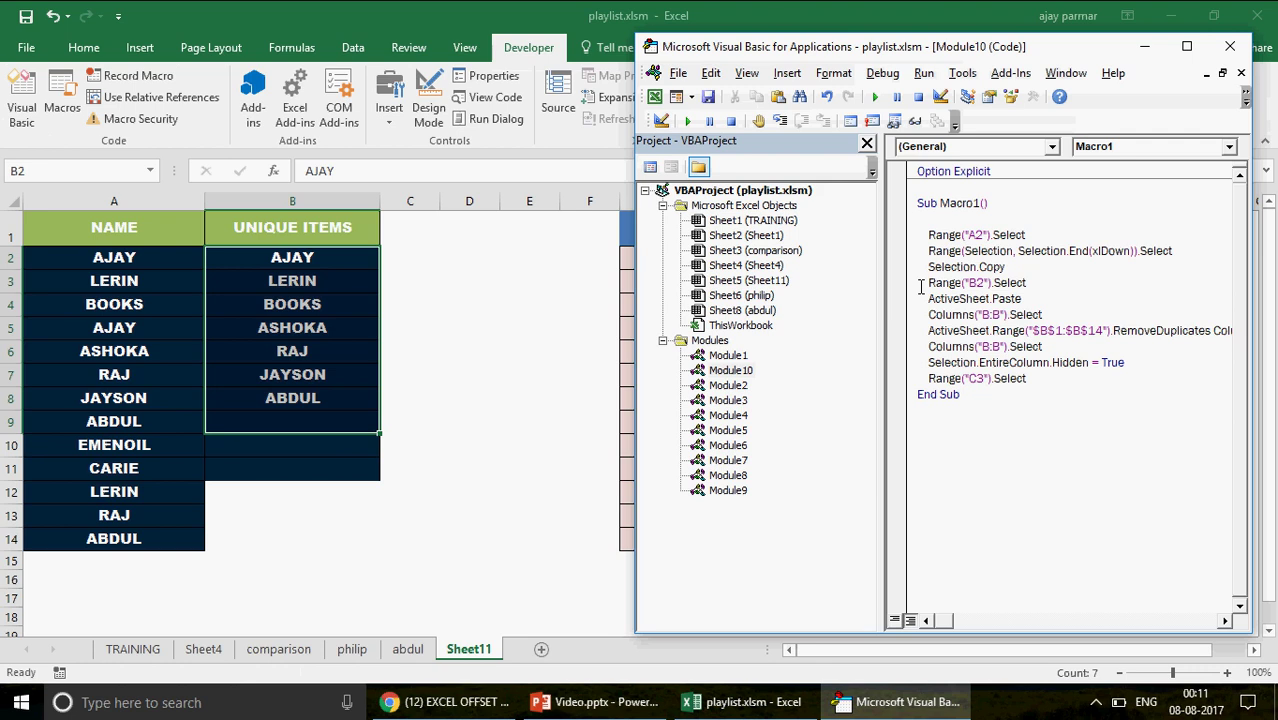
{"action": "left_click_drag", "start_coordinate": [889, 330], "coordinate": [816, 322]}
{"action": "left_click", "coordinate": [323, 262]}
{"action": "left_click_drag", "start_coordinate": [323, 262], "coordinate": [335, 468]}
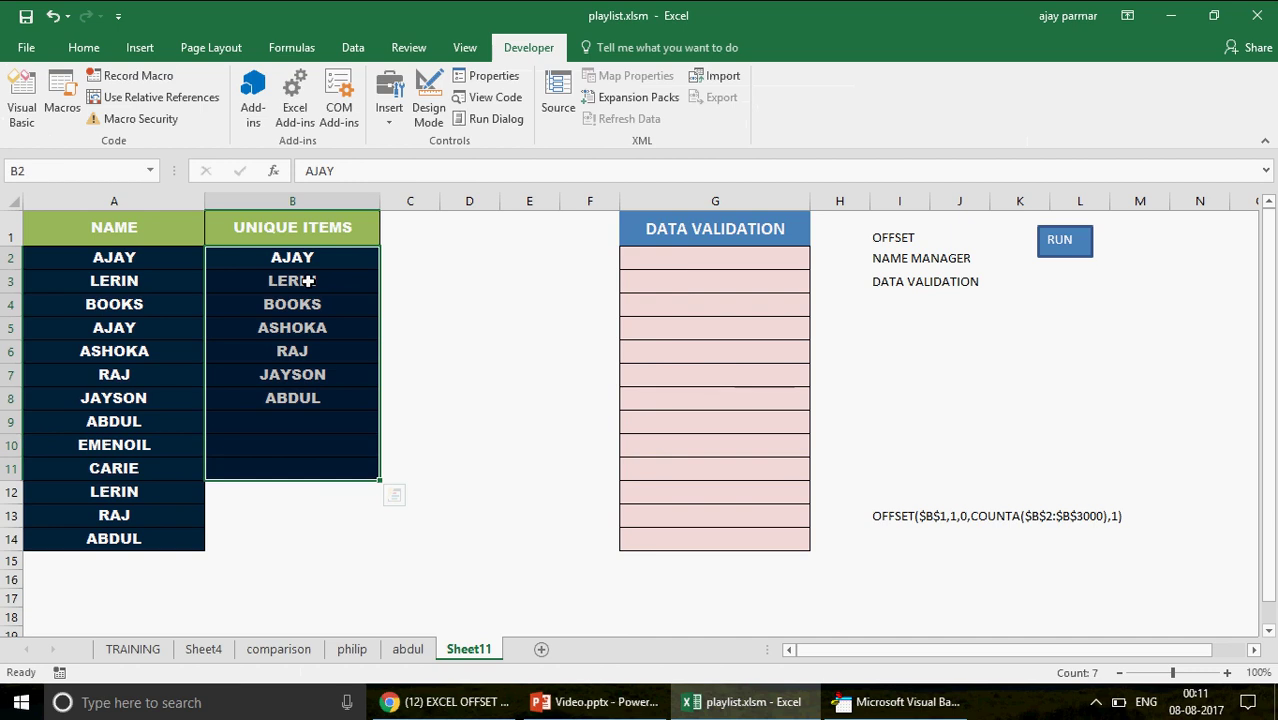
{"action": "left_click", "coordinate": [311, 258]}
Step: Duplicate the Range("A2").Select and Range(Selection, Selection.End(xlDown)).Select lines at the start of Macro1, with blank lines separating them from the originals
{"action": "key", "text": "alt+F11"}
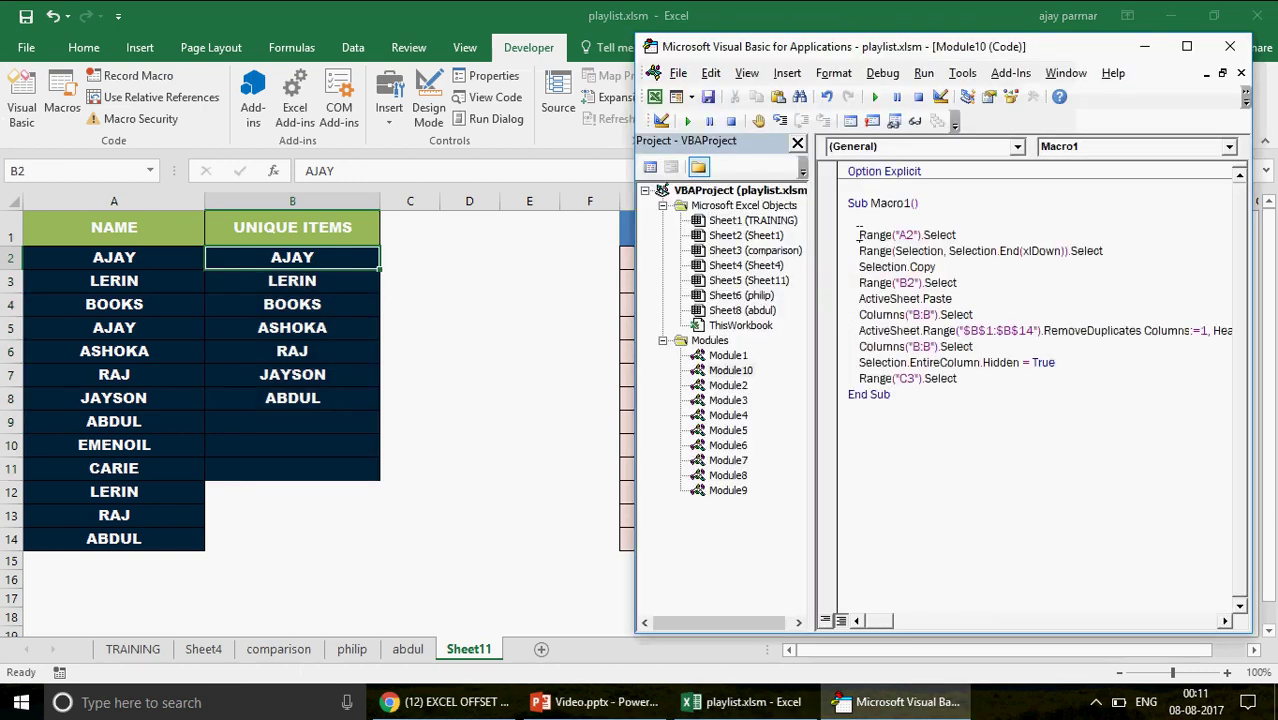
{"action": "left_click_drag", "start_coordinate": [857, 234], "coordinate": [1122, 254]}
{"action": "key", "text": "ctrl+c"}
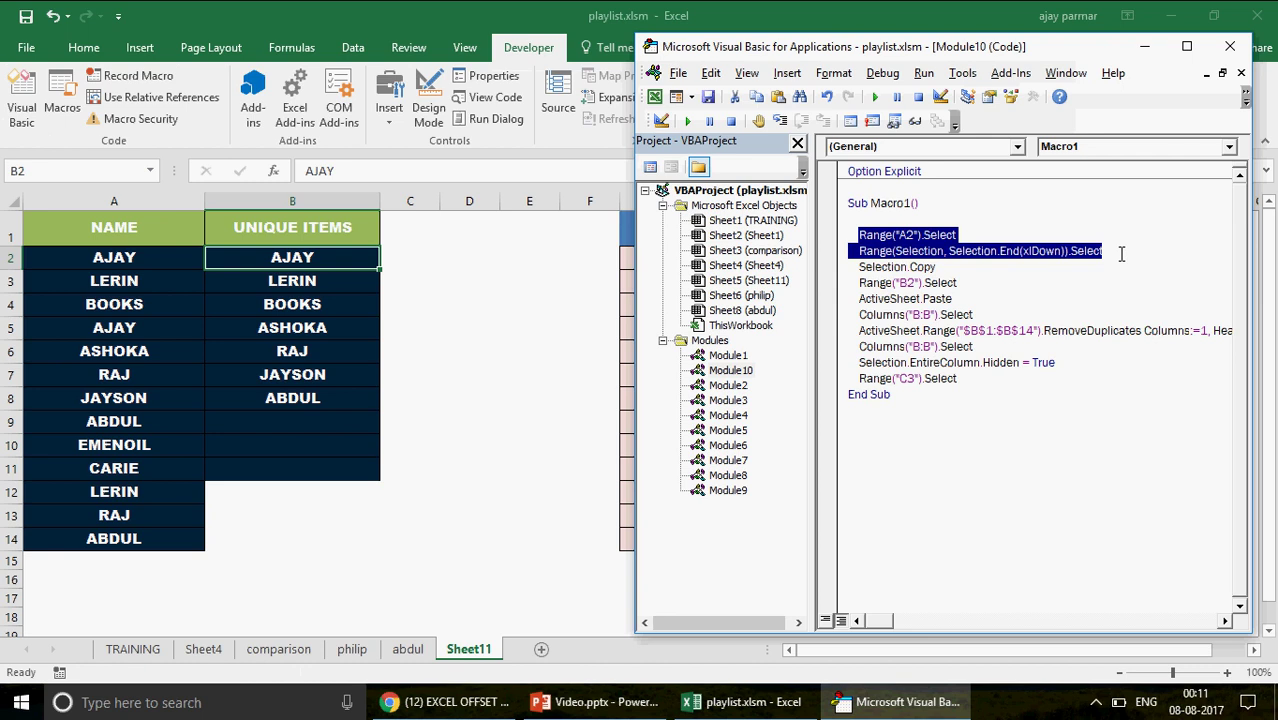
{"action": "left_click", "coordinate": [927, 221]}
{"action": "key", "text": "Return"}
{"action": "key", "text": "Return"}
{"action": "key", "text": "Return"}
{"action": "key", "text": "Return"}
{"action": "left_click", "coordinate": [878, 241]}
{"action": "key", "text": "ctrl+v"}
{"action": "key", "text": "Tab"}
{"action": "key", "text": "shift+Right"}
Step: Change the first duplicated line to Range("B2").Select and add Selection.ClearContents below the duplicated pair
{"action": "left_click", "coordinate": [899, 240]}
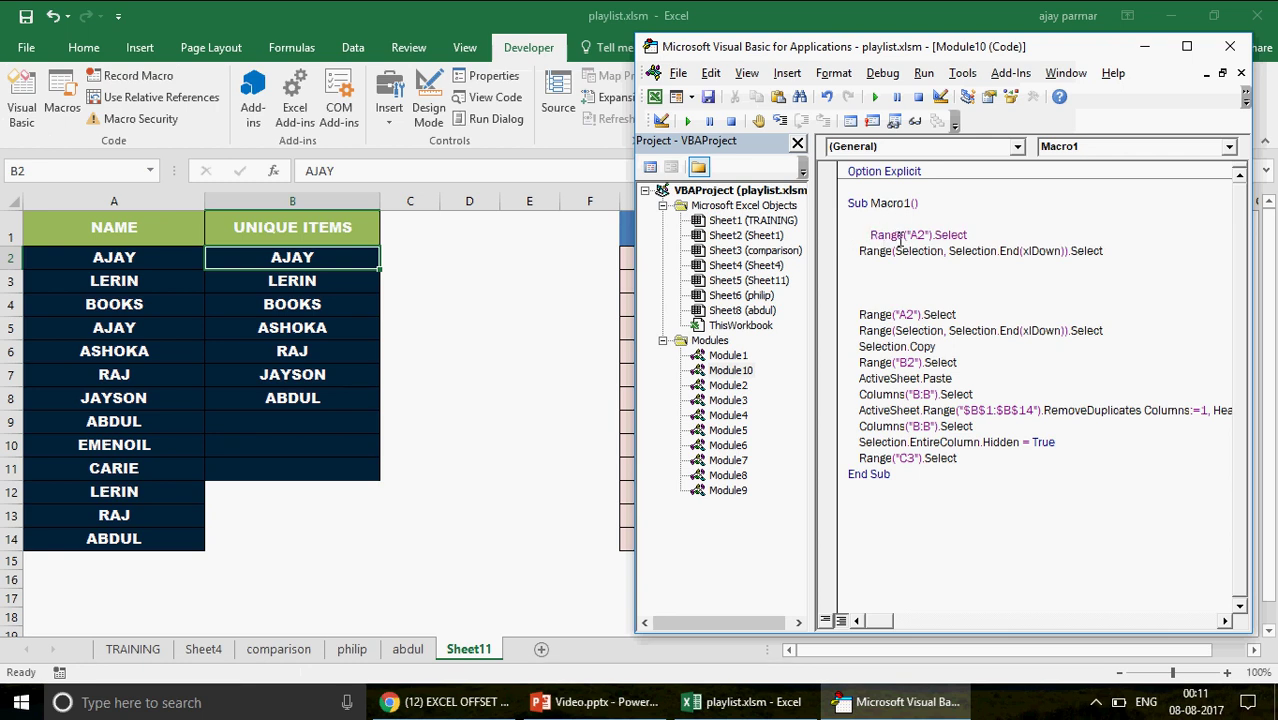
{"action": "left_click", "coordinate": [915, 234]}
{"action": "key", "text": "BackSpace"}
{"action": "type", "text": "B"}
{"action": "left_click", "coordinate": [881, 276]}
{"action": "type", "text": "SELECTION.CLEARCONTENTS"}
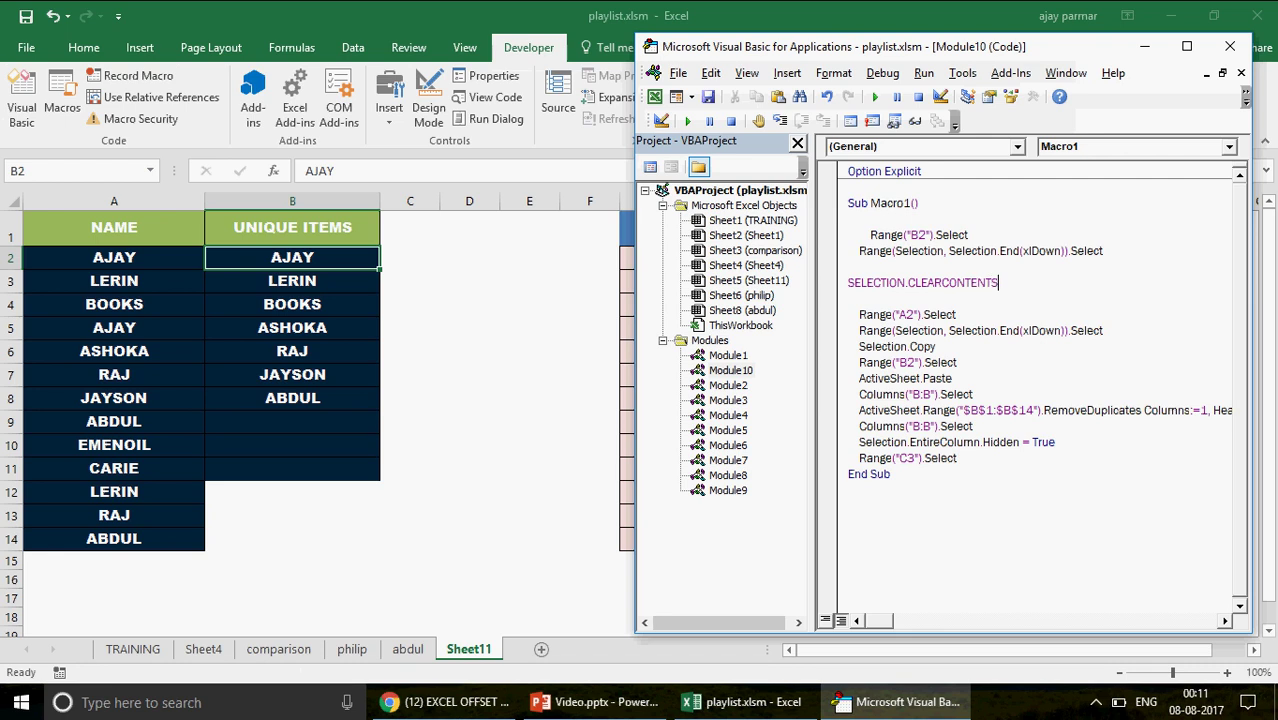
{"action": "key", "text": "Down"}
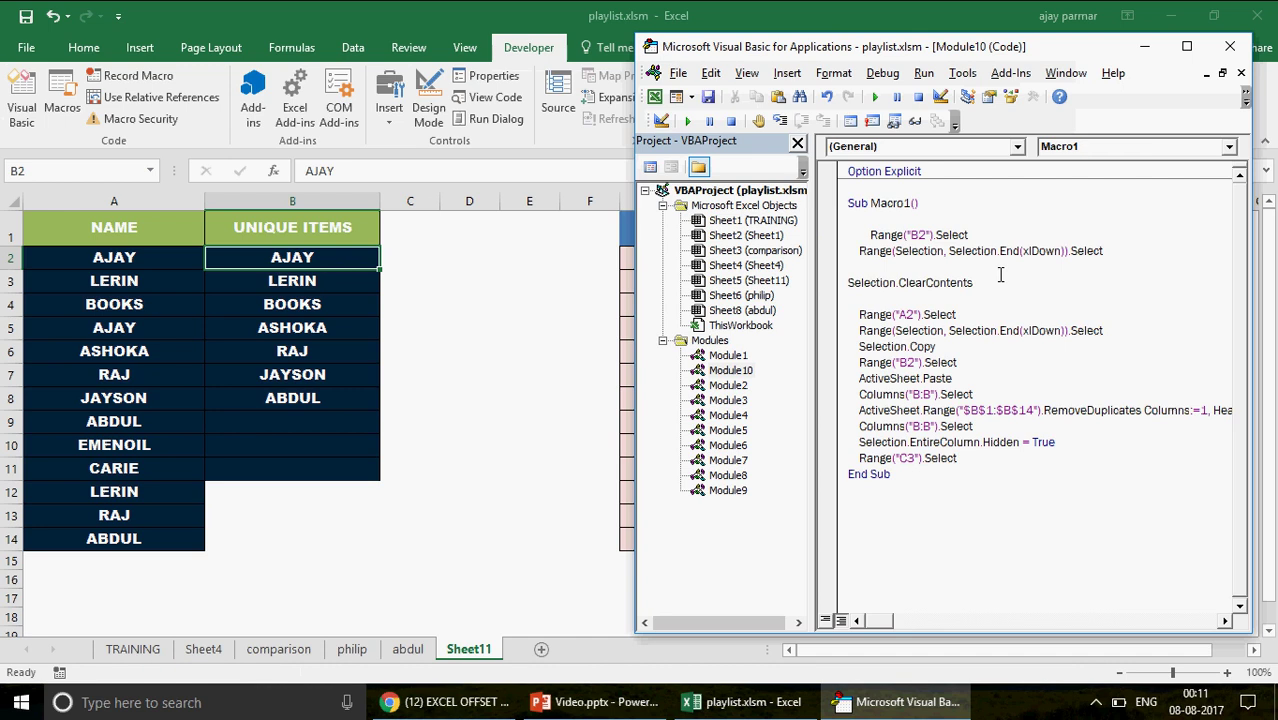
Step: Step through Macro1 until Selection.ClearContents has run, and reset the execution
{"action": "key", "text": "F8"}
{"action": "key", "text": "F8"}
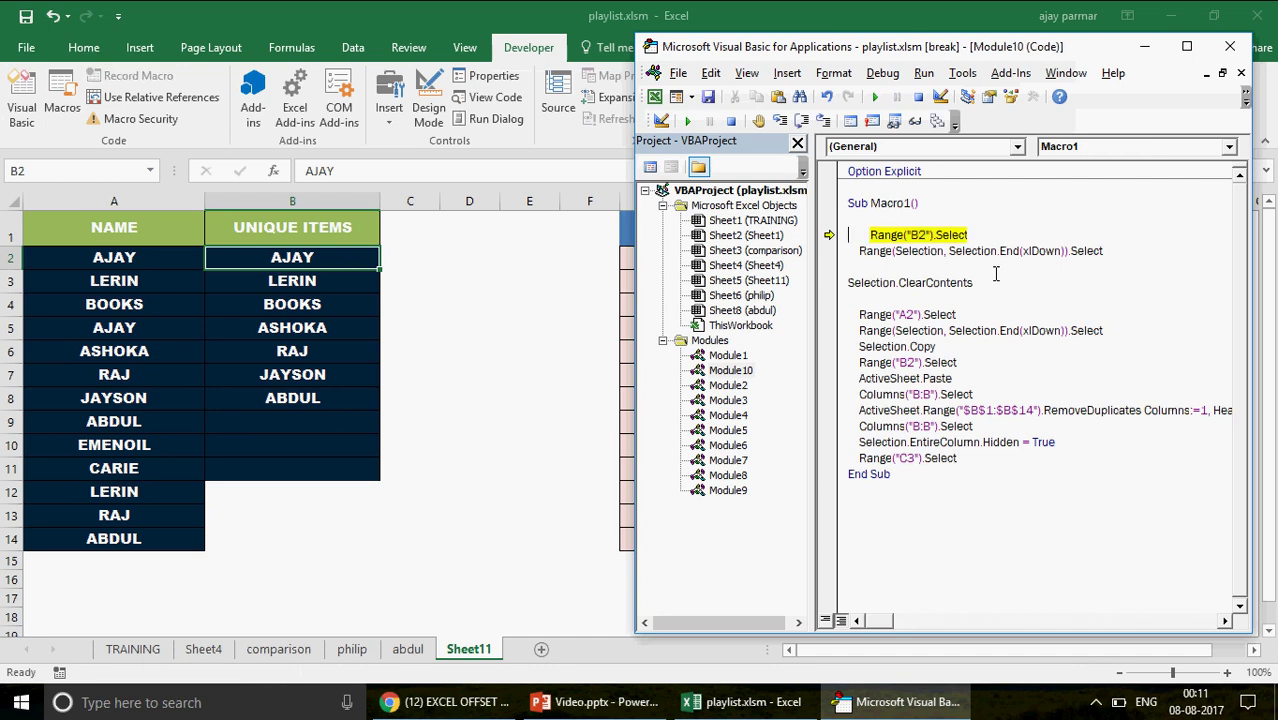
{"action": "key", "text": "F8"}
{"action": "key", "text": "F8"}
{"action": "key", "text": "F8"}
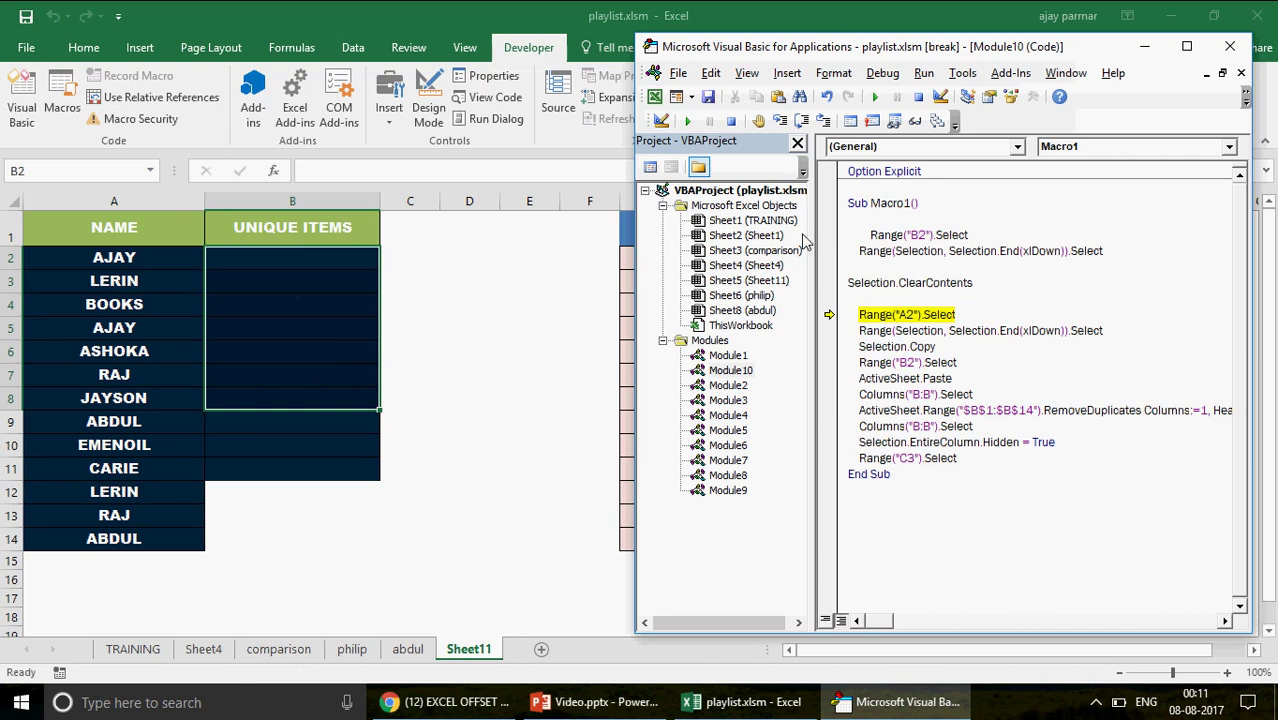
{"action": "left_click", "coordinate": [917, 97]}
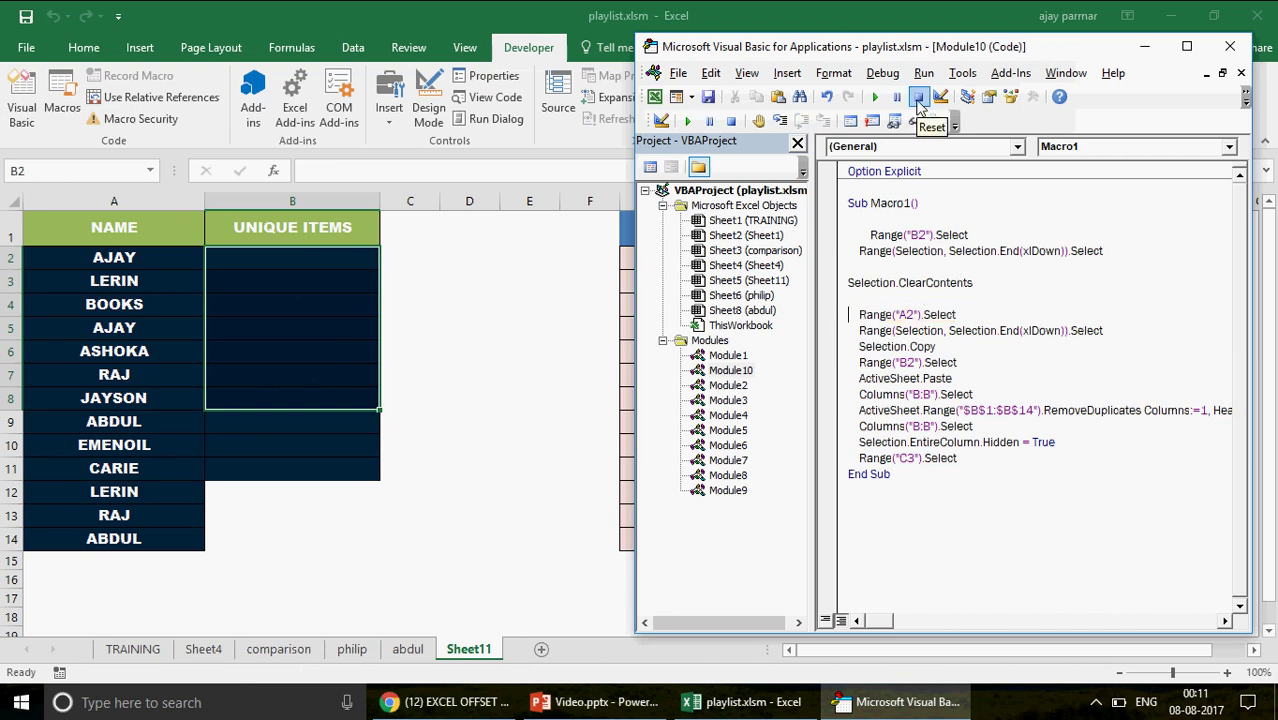
Step: Copy the final Columns("B:B").Select and Selection.EntireColumn.Hidden = True lines and paste them at the start of Macro1
{"action": "left_click", "coordinate": [316, 194]}
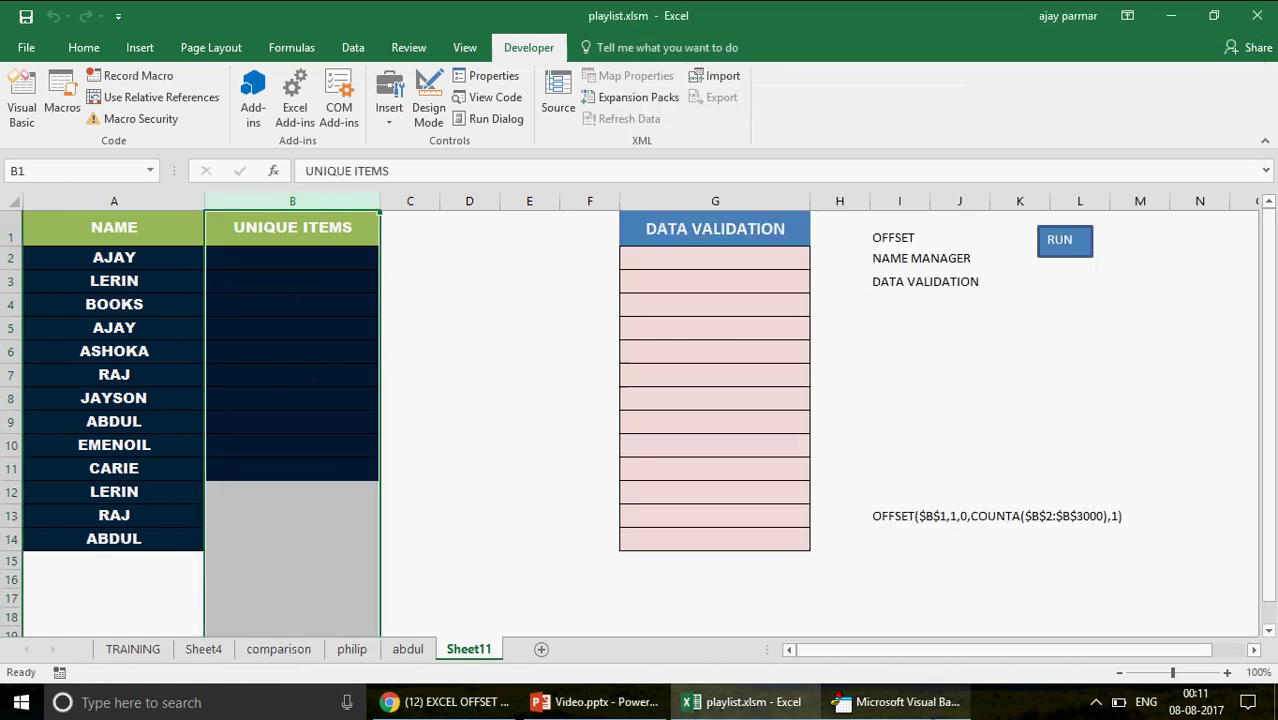
{"action": "left_click", "coordinate": [900, 702]}
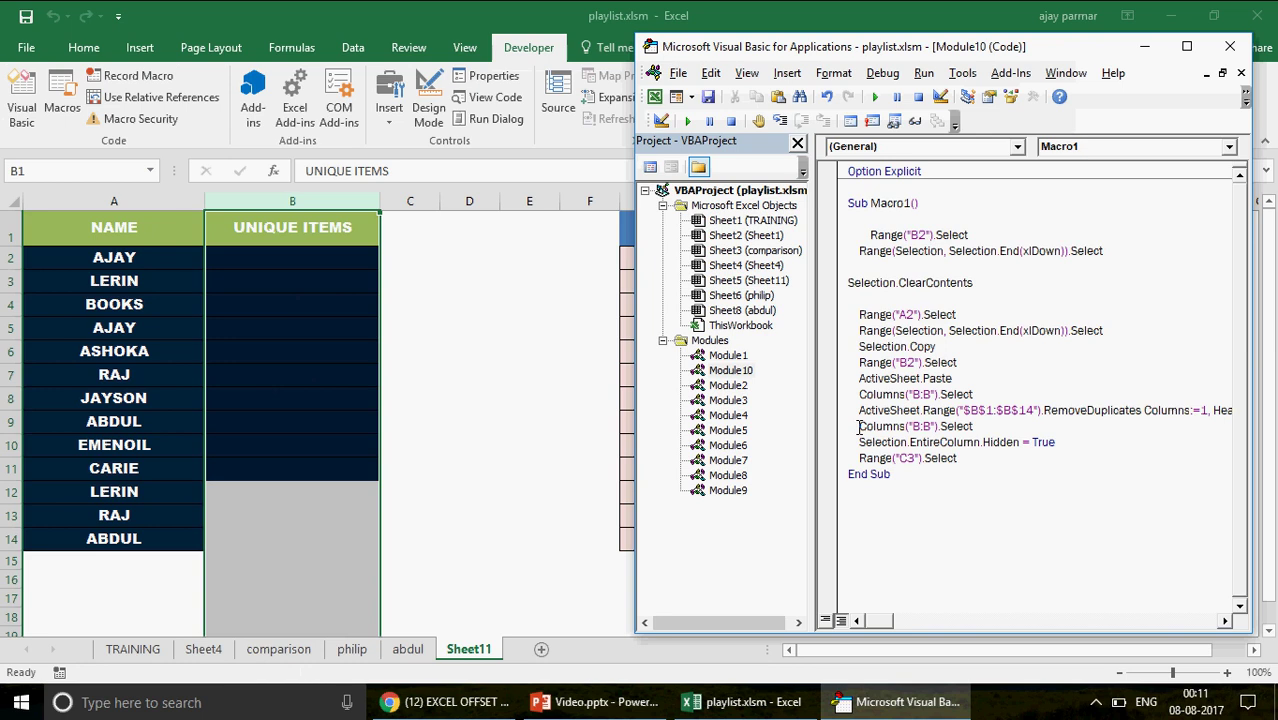
{"action": "left_click", "coordinate": [1096, 443], "text": "shift"}
{"action": "key", "text": "ctrl+c"}
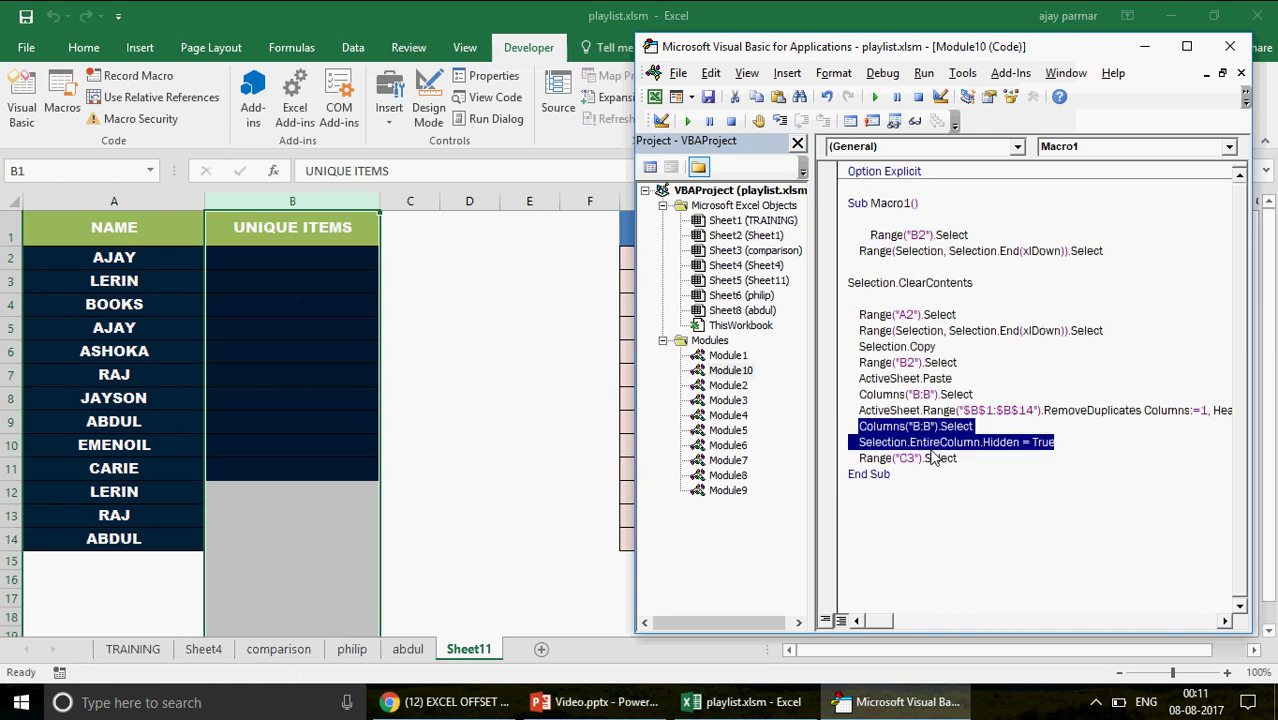
{"action": "left_click", "coordinate": [879, 219]}
{"action": "key", "text": "Return"}
{"action": "key", "text": "Return"}
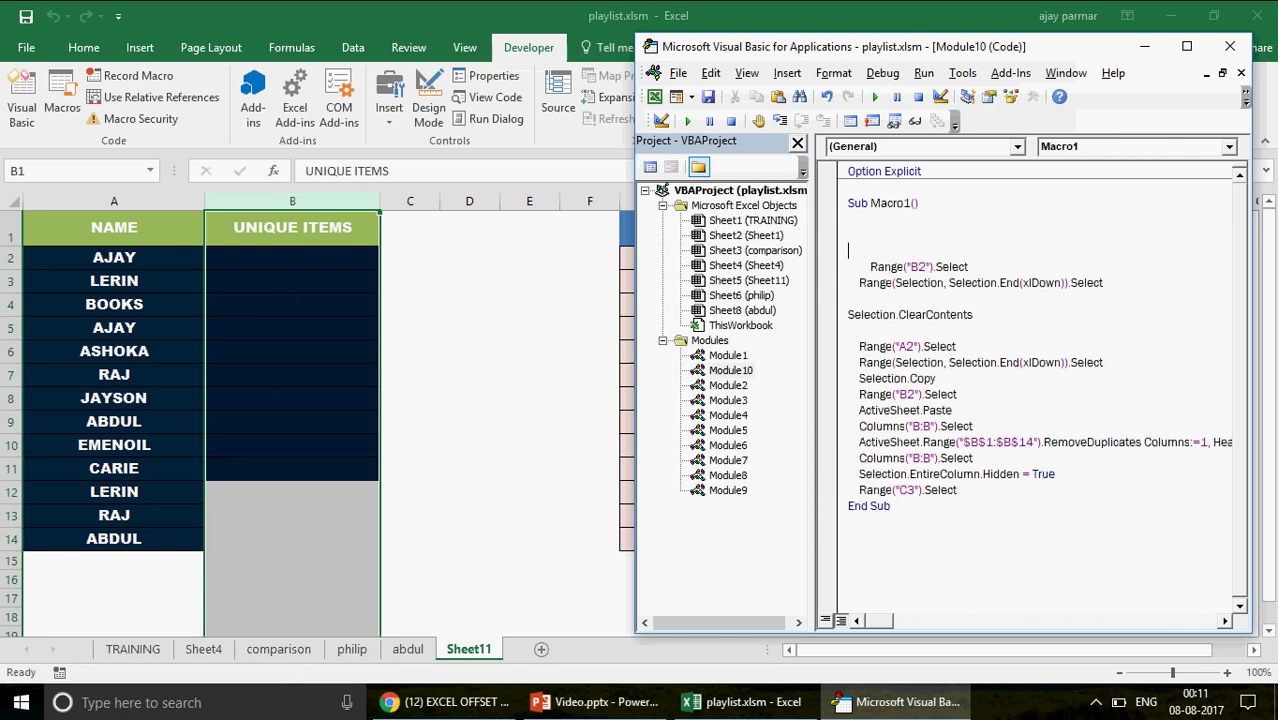
{"action": "key", "text": "ctrl+v"}
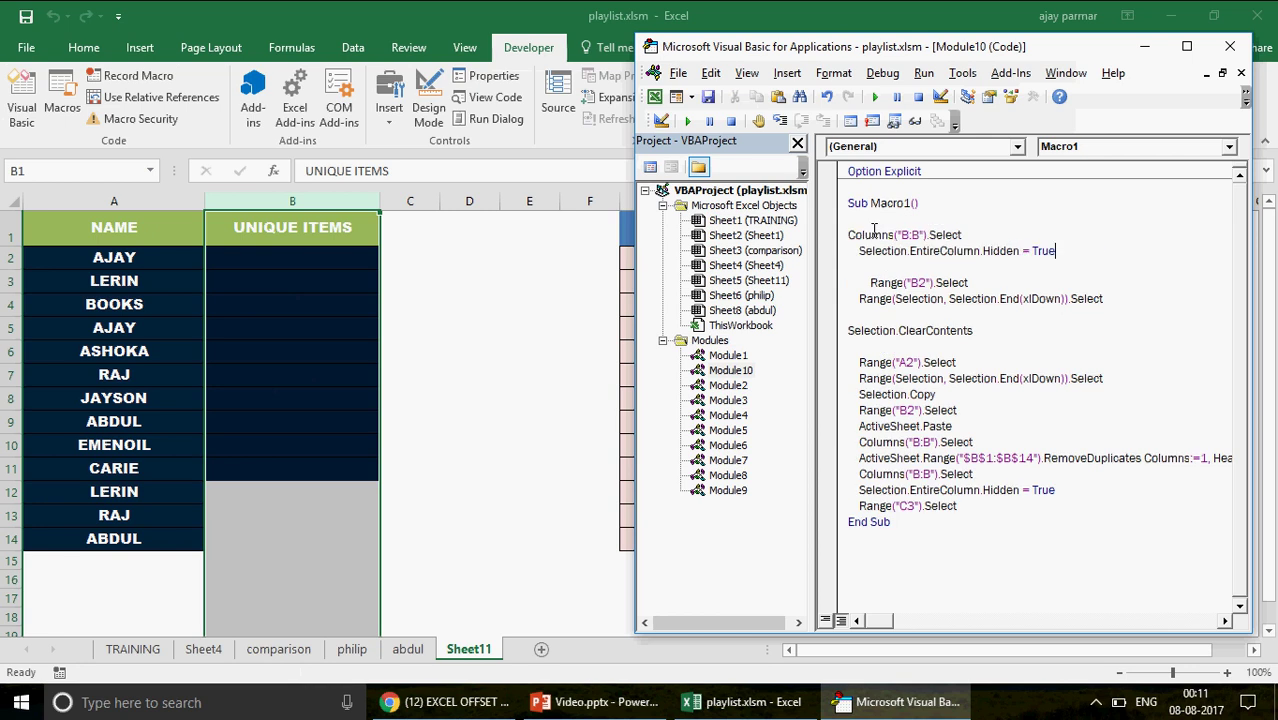
Step: Indent the pasted Columns("B:B").Select line and set the pasted Selection.EntireColumn.Hidden to False
{"action": "left_click", "coordinate": [850, 237]}
{"action": "key", "text": "Tab"}
{"action": "left_click", "coordinate": [1052, 251]}
{"action": "key", "text": "BackSpace"}
{"action": "key", "text": "BackSpace"}
{"action": "key", "text": "BackSpace"}
{"action": "key", "text": "BackSpace"}
{"action": "type", "text": "FALSE"}
{"action": "key", "text": "Down"}
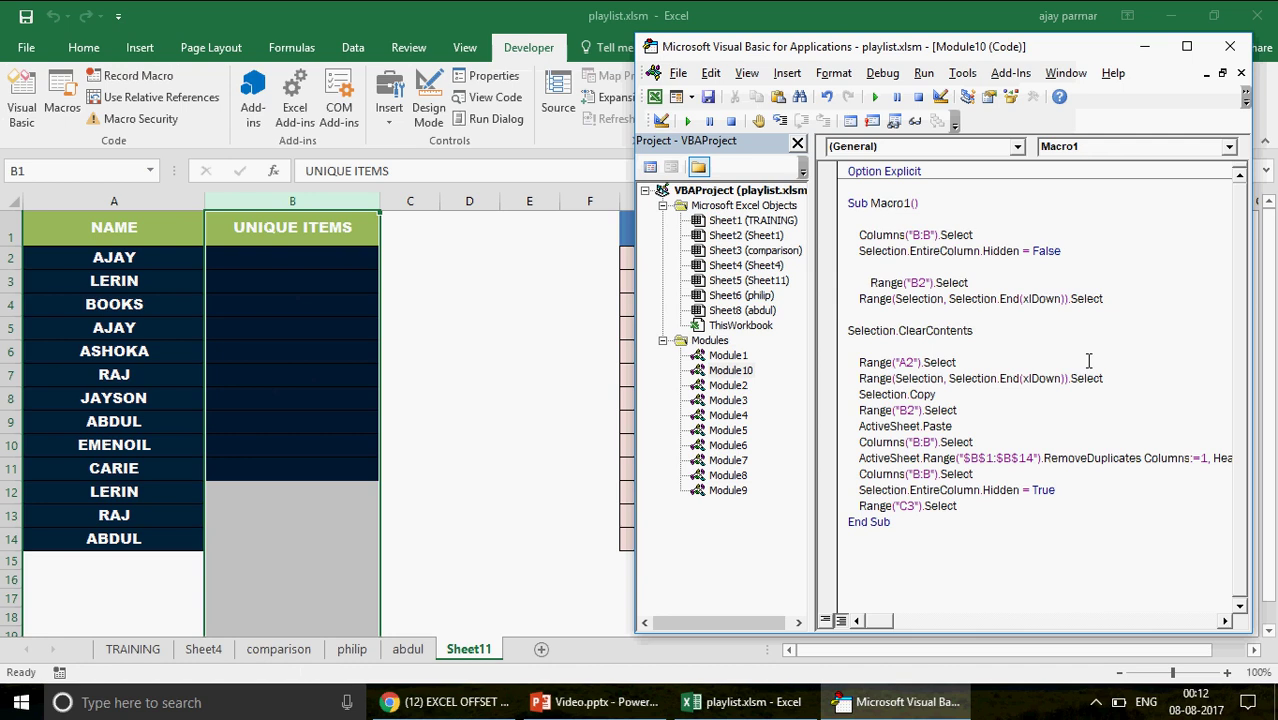
Step: Step through Macro1 from the start until column B is unhidden and cleared and cell A2 is selected
{"action": "key", "text": "F8"}
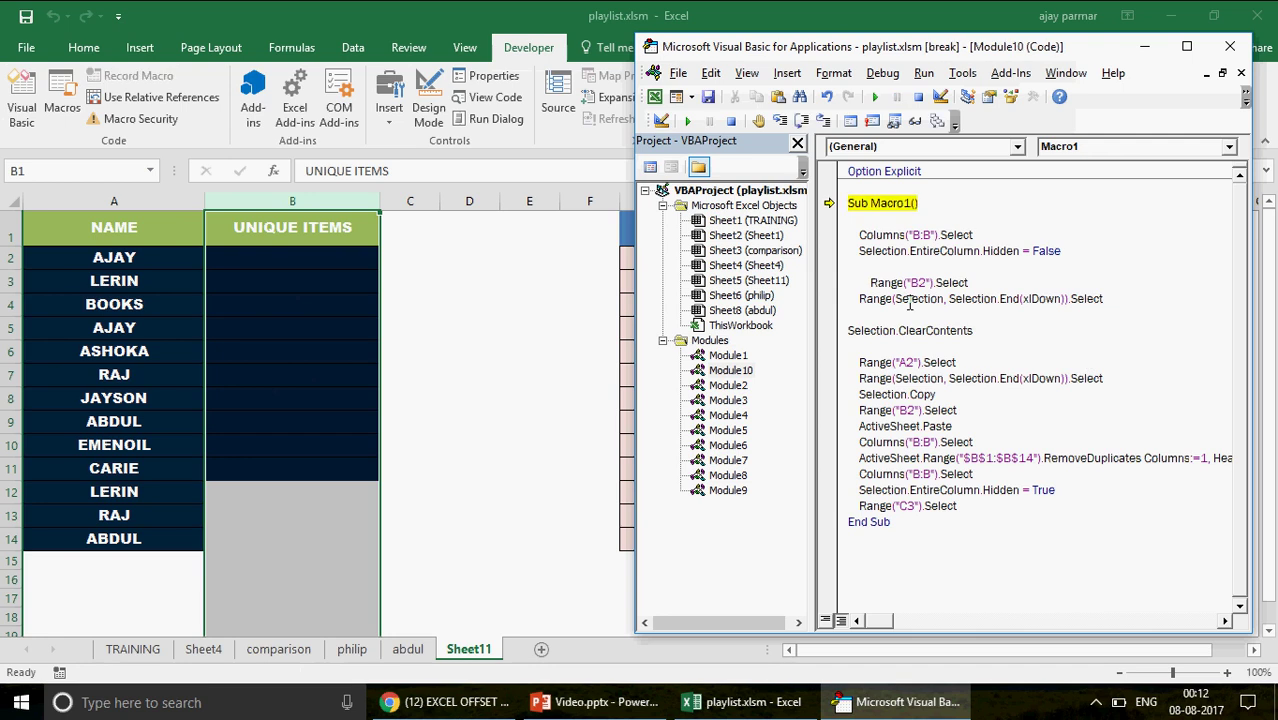
{"action": "key", "text": "F8"}
{"action": "key", "text": "F8"}
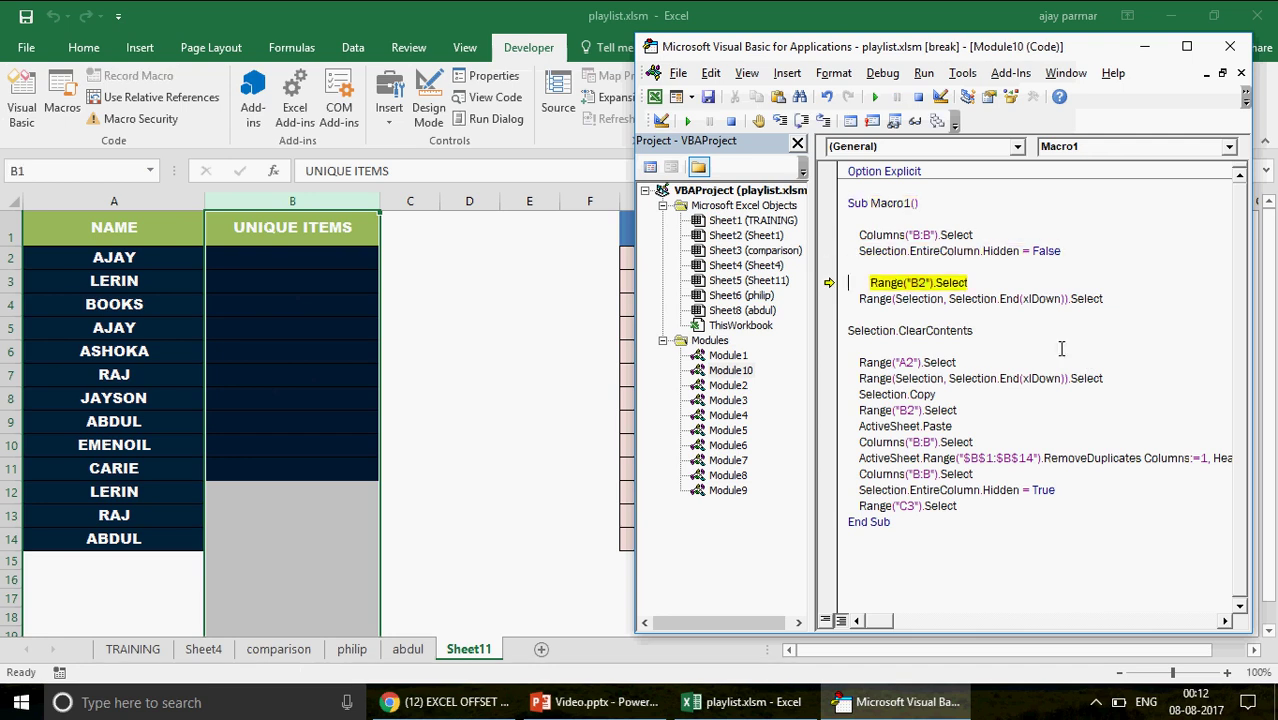
{"action": "key", "text": "F8"}
{"action": "key", "text": "F8"}
{"action": "key", "text": "F8"}
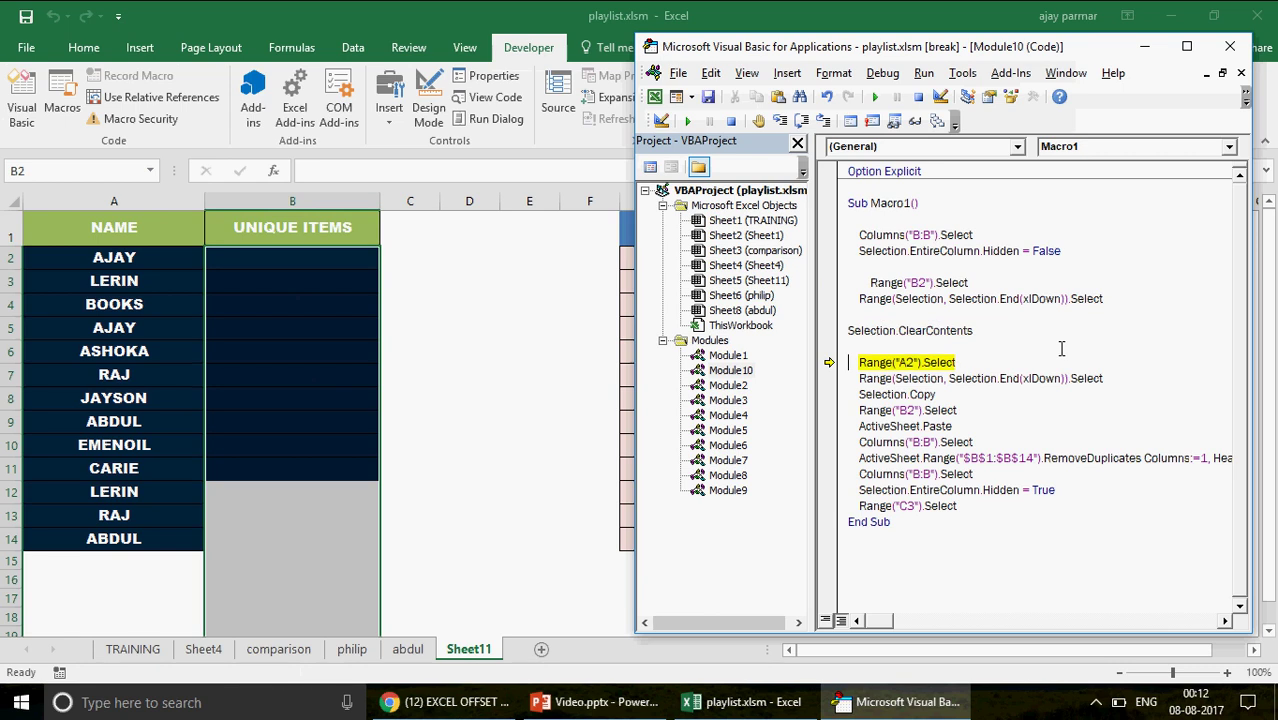
{"action": "key", "text": "F8"}
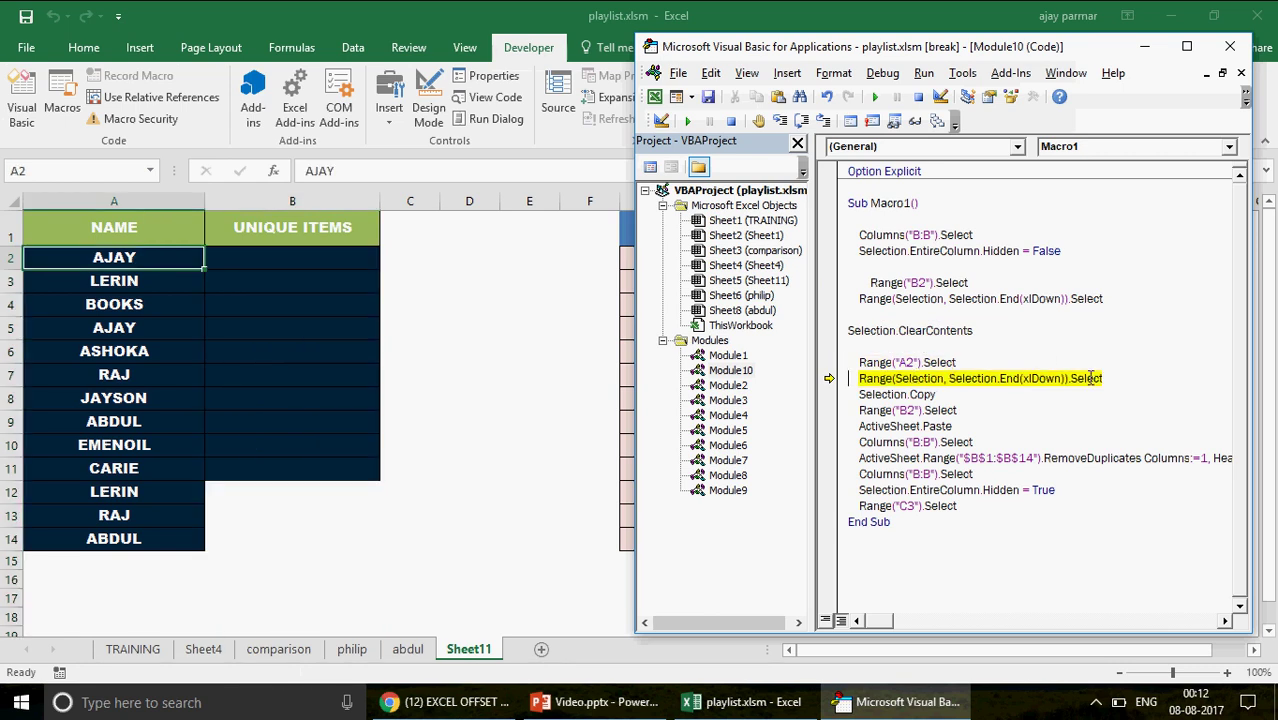
{"action": "key", "text": "F8"}
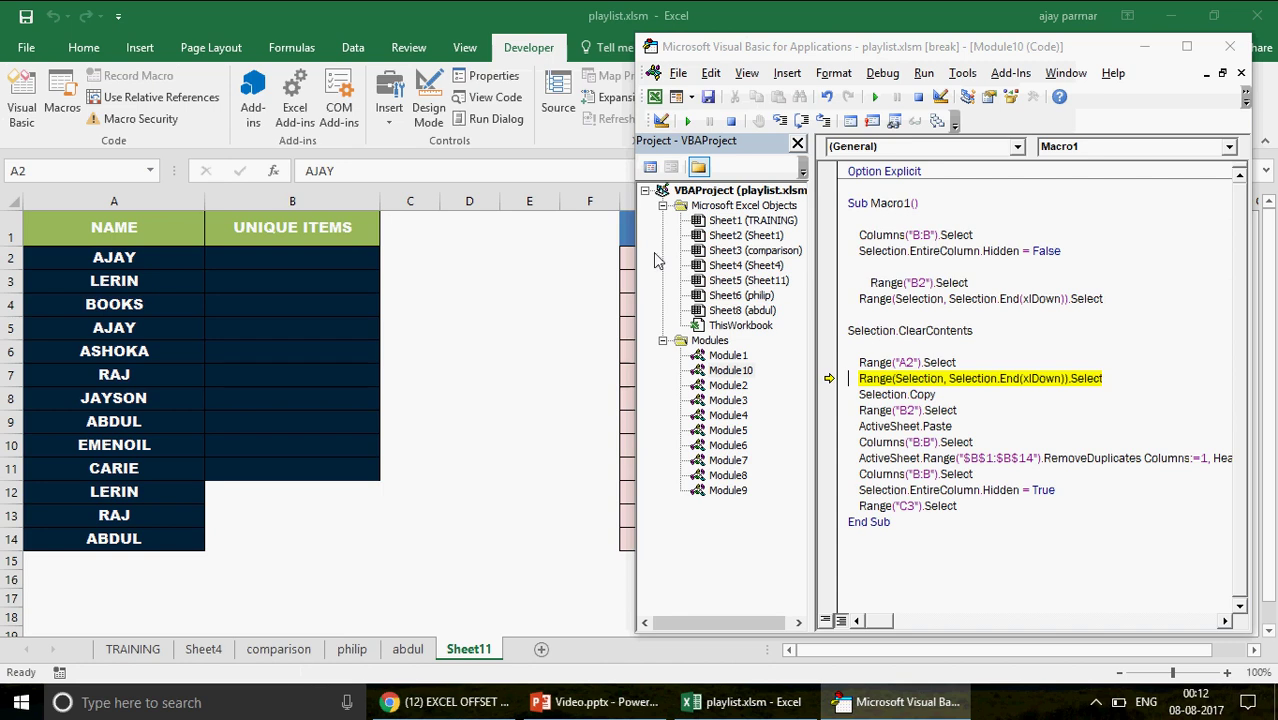
Step: Enter the note CTRL+SHIFT+DOWN ARROW in cell E2 and widen column E
{"action": "left_click", "coordinate": [503, 259]}
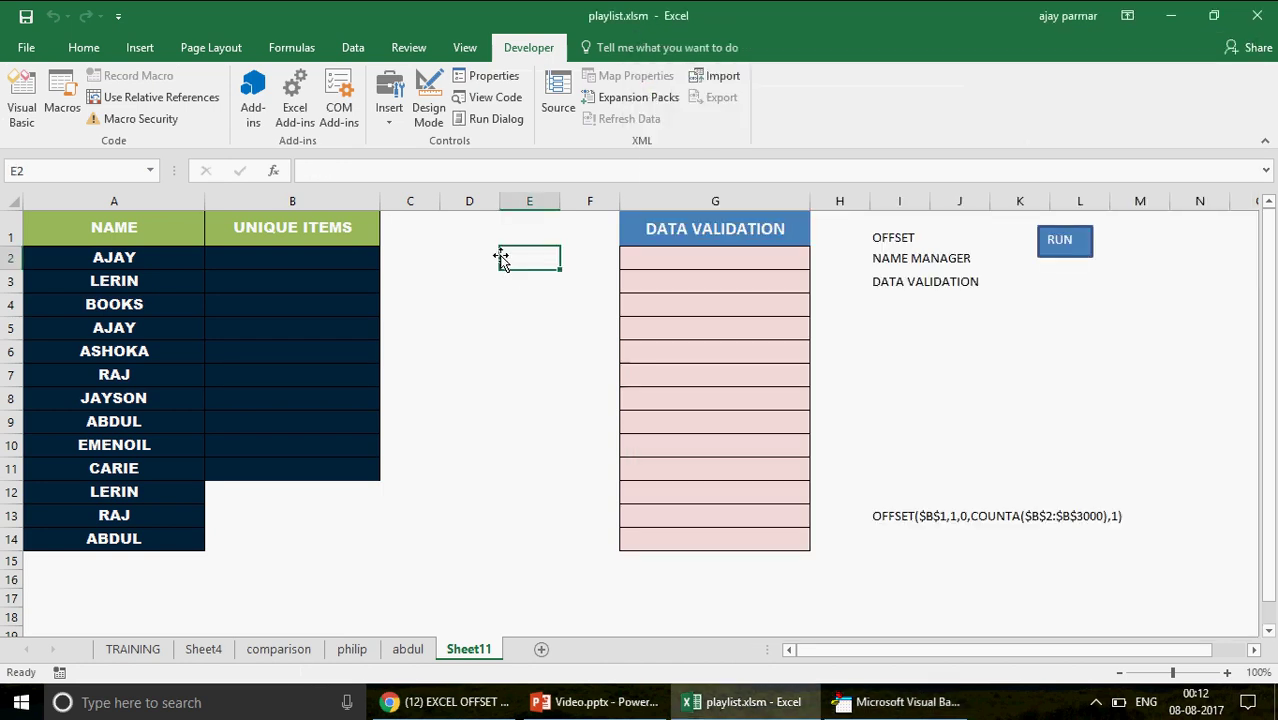
{"action": "type", "text": "CTRL+SHIFT"}
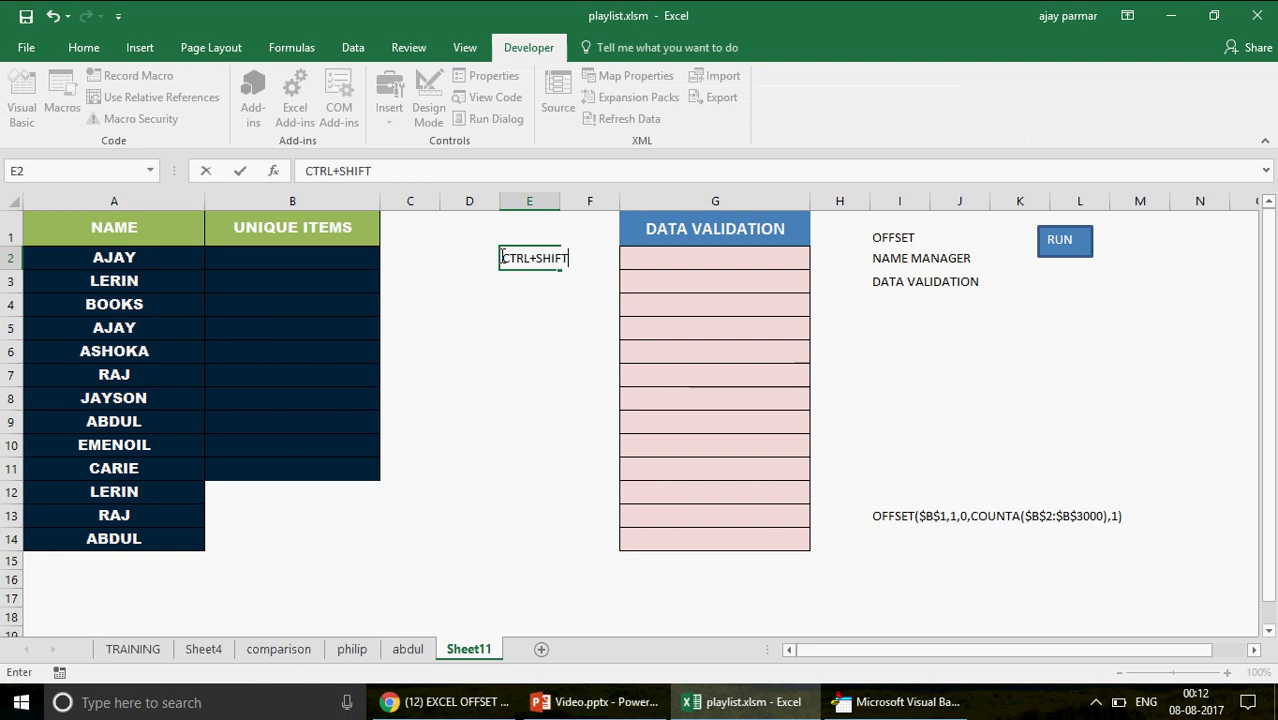
{"action": "type", "text": "+DOWN ARR"}
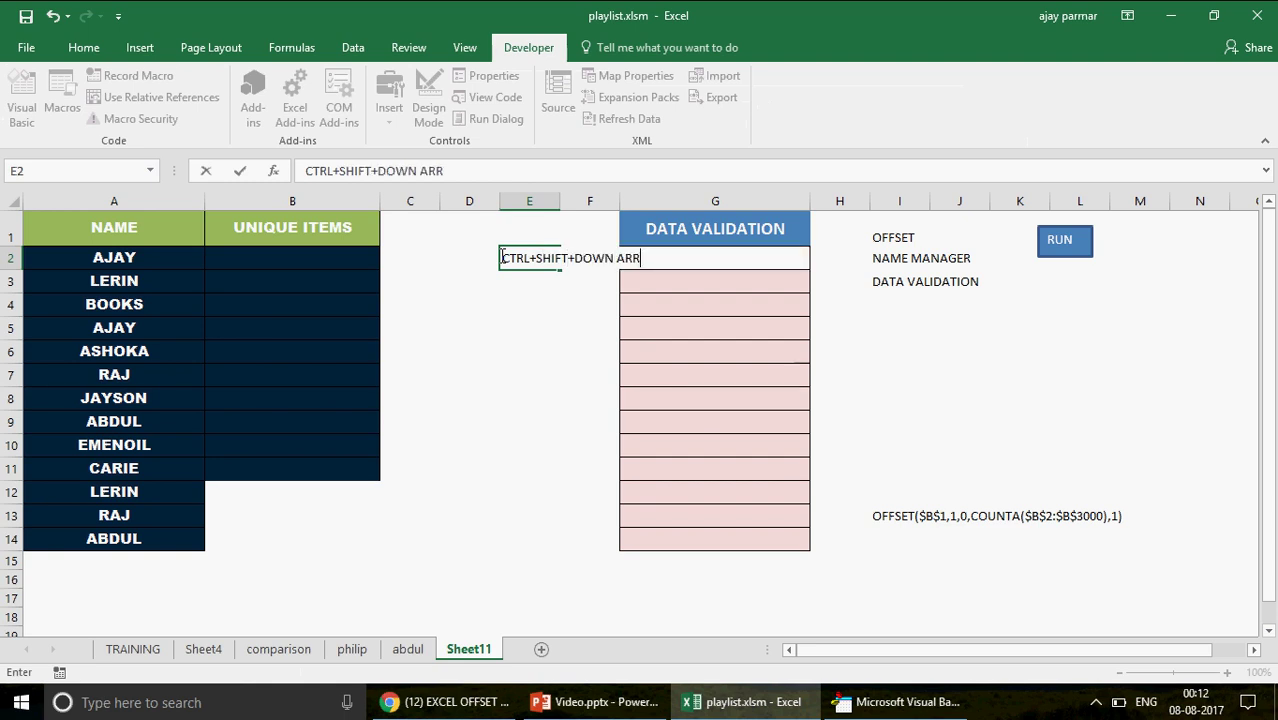
{"action": "type", "text": "OW"}
{"action": "key", "text": "Return"}
{"action": "left_click_drag", "start_coordinate": [564, 201], "coordinate": [626, 201]}
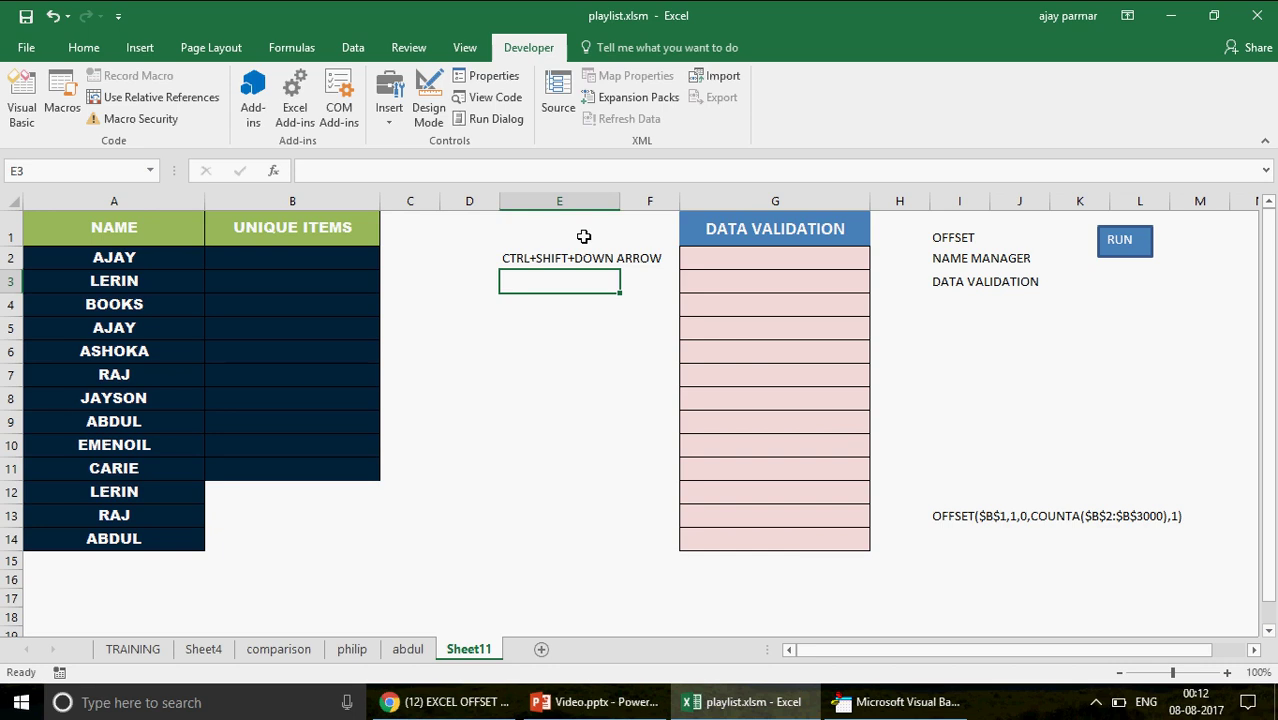
Step: Return to the macro code, execute the paused xlDown selection line, and reset the execution
{"action": "left_click", "coordinate": [886, 707]}
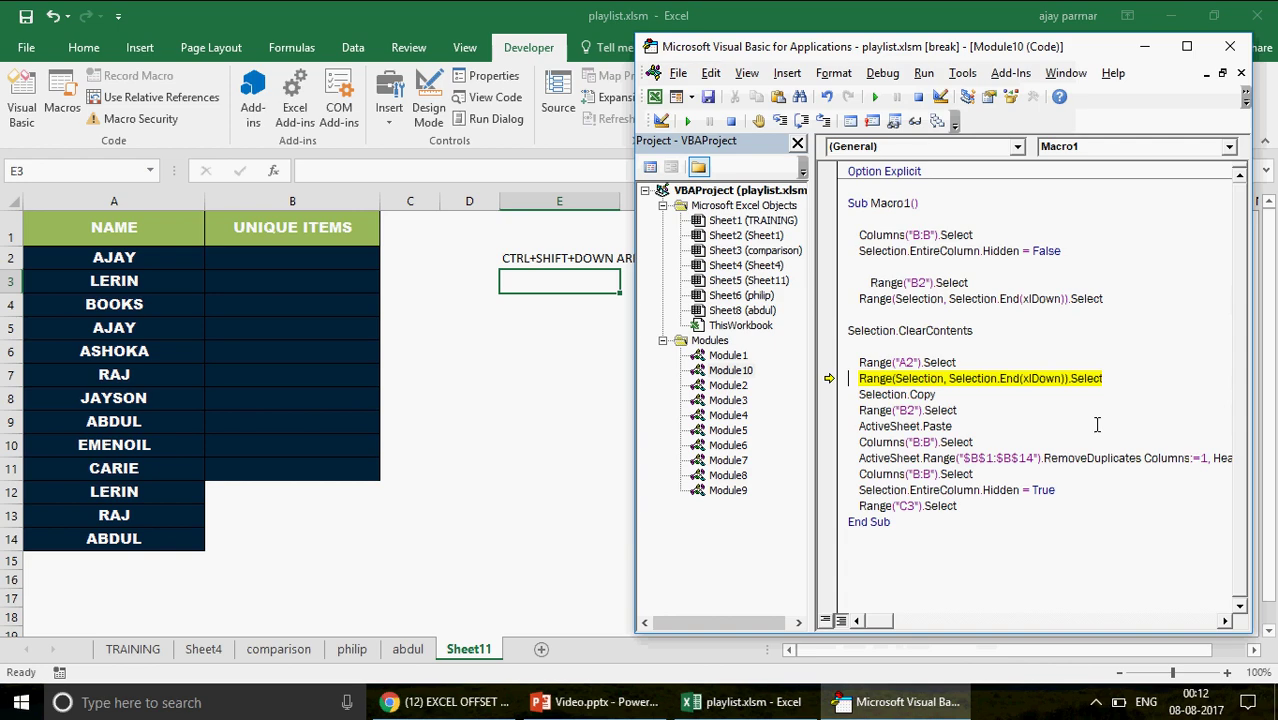
{"action": "key", "text": "F8"}
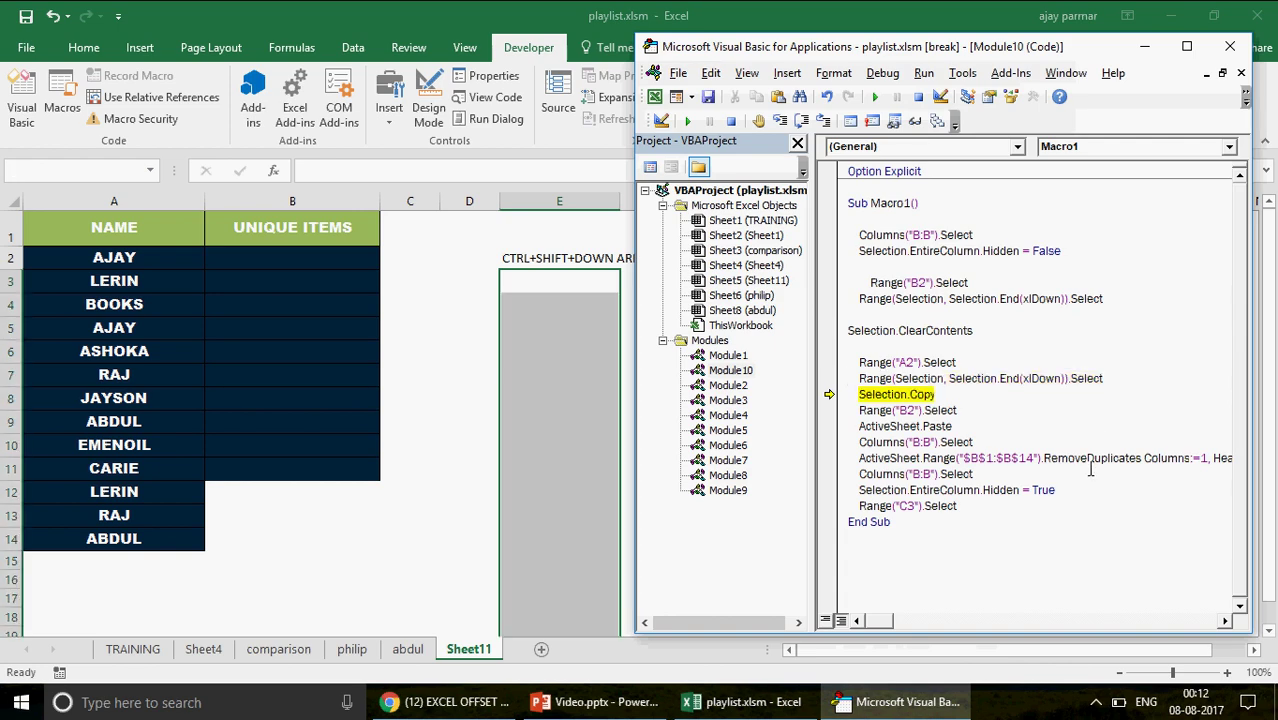
{"action": "left_click", "coordinate": [921, 96]}
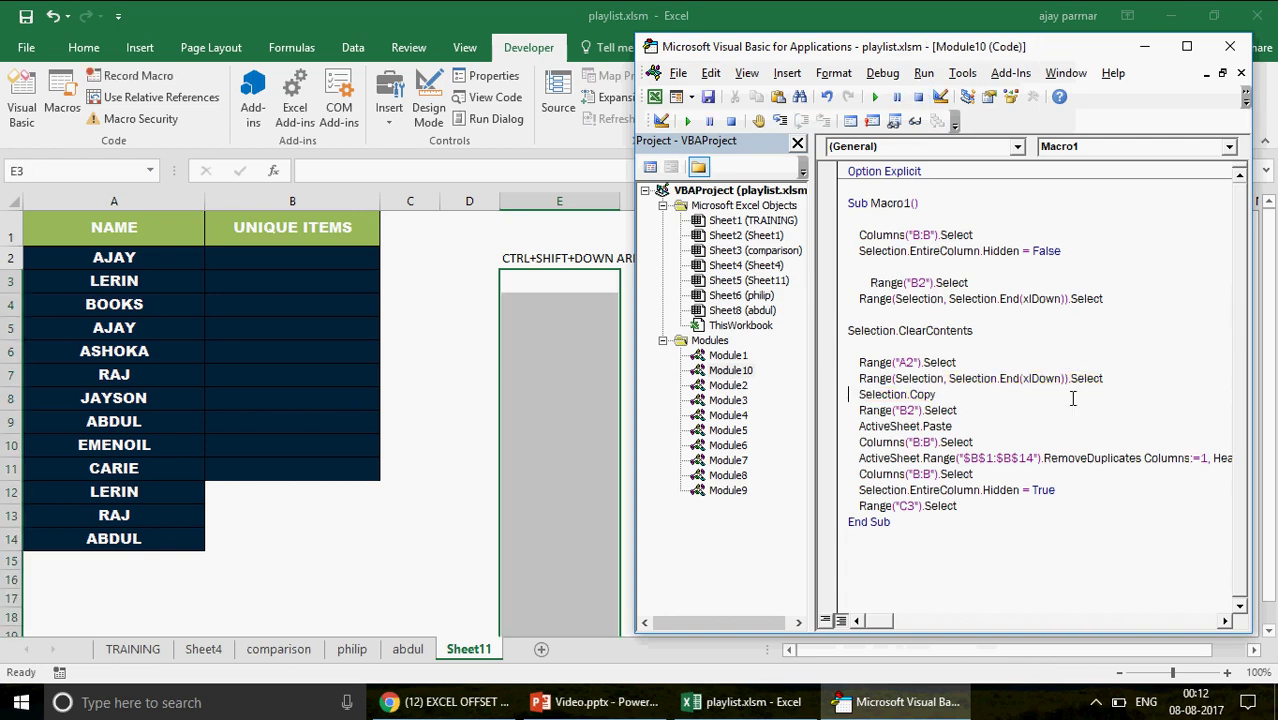
Step: Step through Macro1 from the beginning until Selection.ClearContents and Range("A2").Select have run
{"action": "key", "text": "F8"}
{"action": "key", "text": "F8"}
{"action": "key", "text": "F8"}
{"action": "key", "text": "F8"}
{"action": "key", "text": "F8"}
{"action": "key", "text": "F8"}
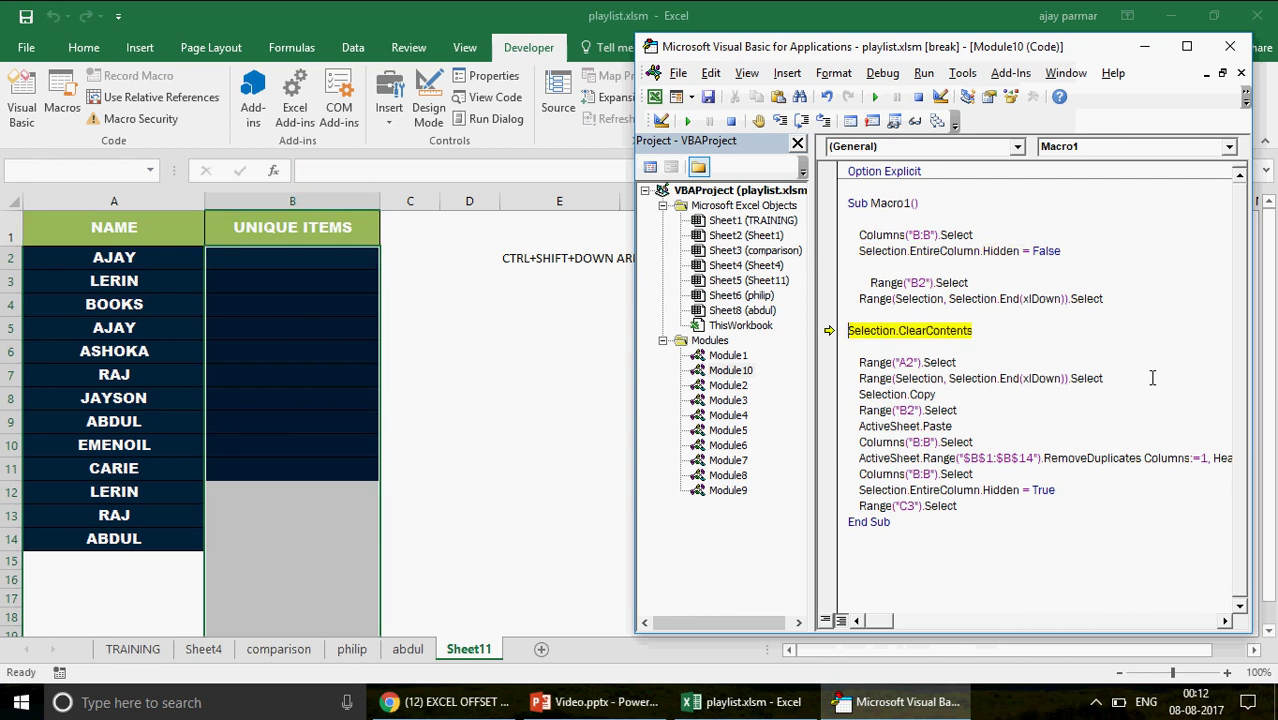
{"action": "key", "text": "F8"}
{"action": "key", "text": "F8"}
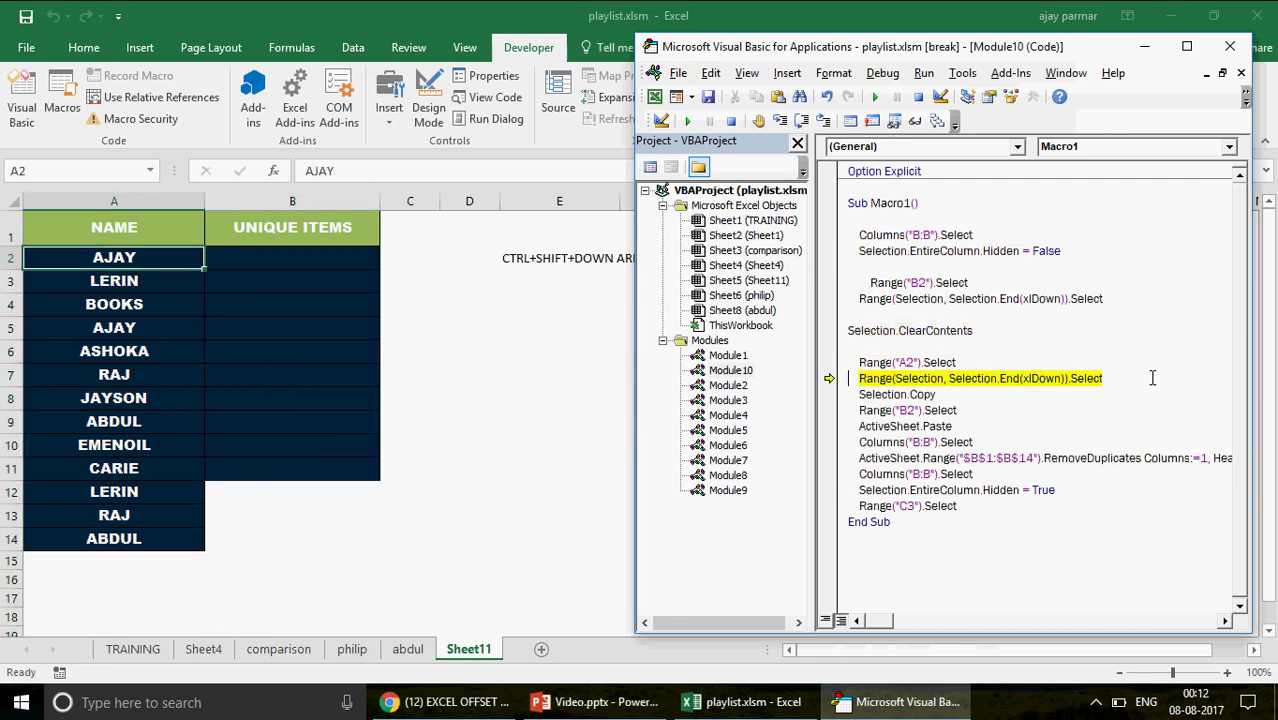
Step: Step through the lines that copy the column A names, paste them at B2 and select column B
{"action": "key", "text": "F8"}
{"action": "key", "text": "F8"}
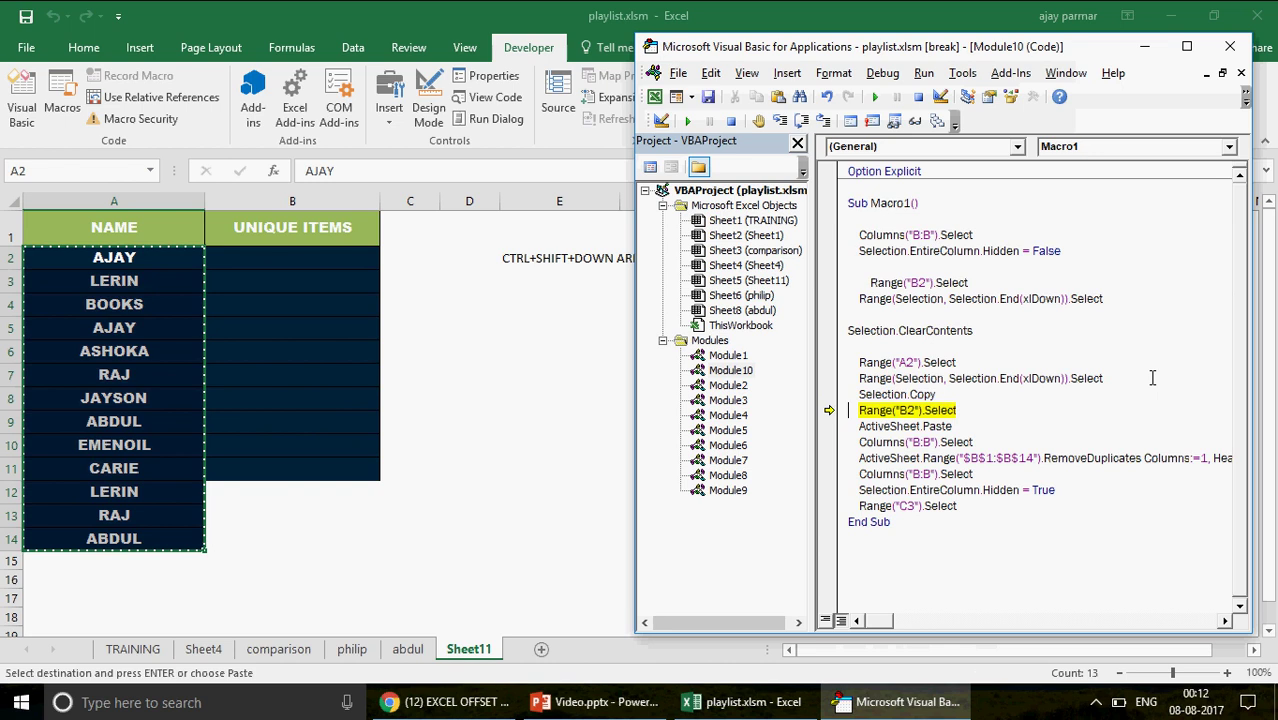
{"action": "key", "text": "F8"}
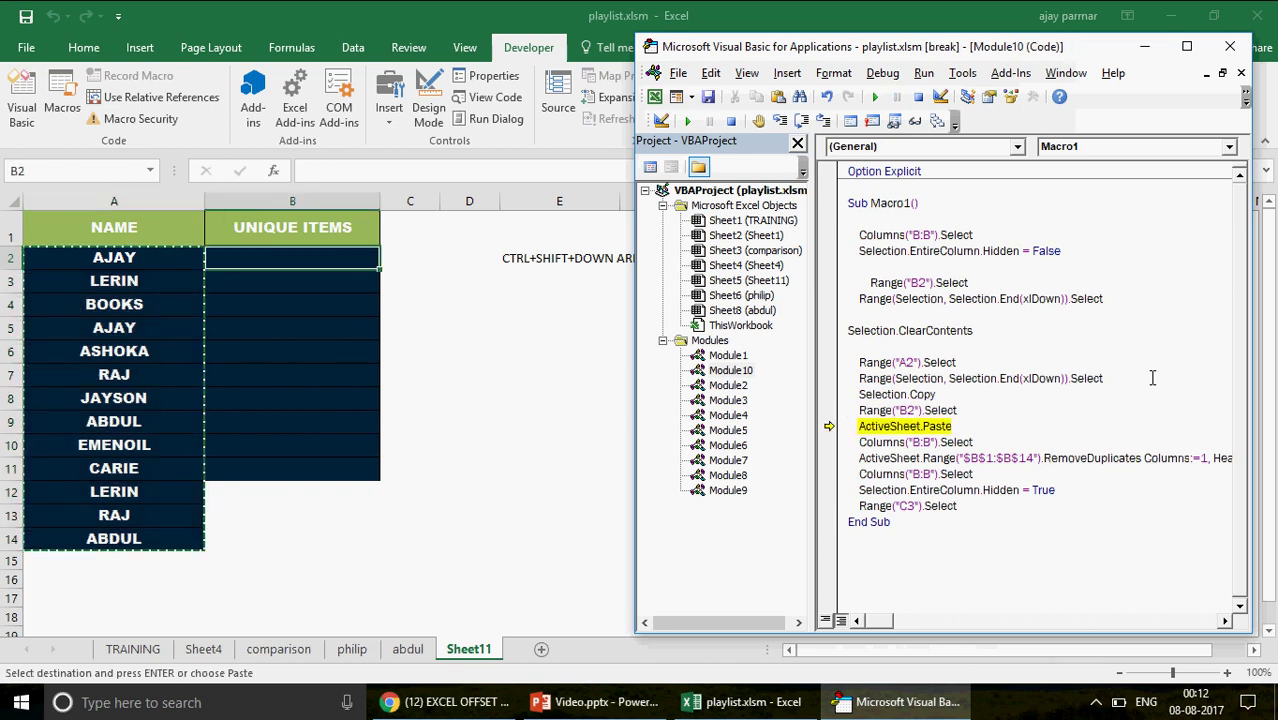
{"action": "key", "text": "F8"}
{"action": "key", "text": "F8"}
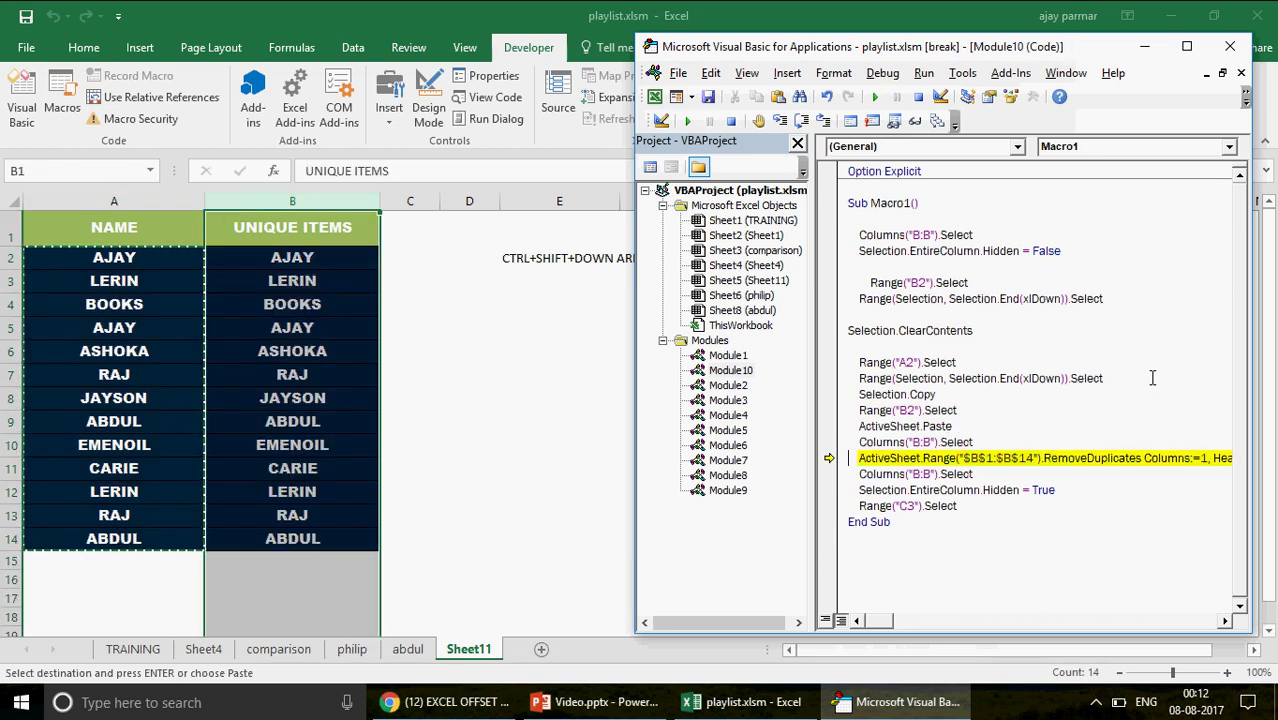
Step: Step through the remaining Macro1 lines to remove the duplicates from column B and hide the column
{"action": "key", "text": "F8"}
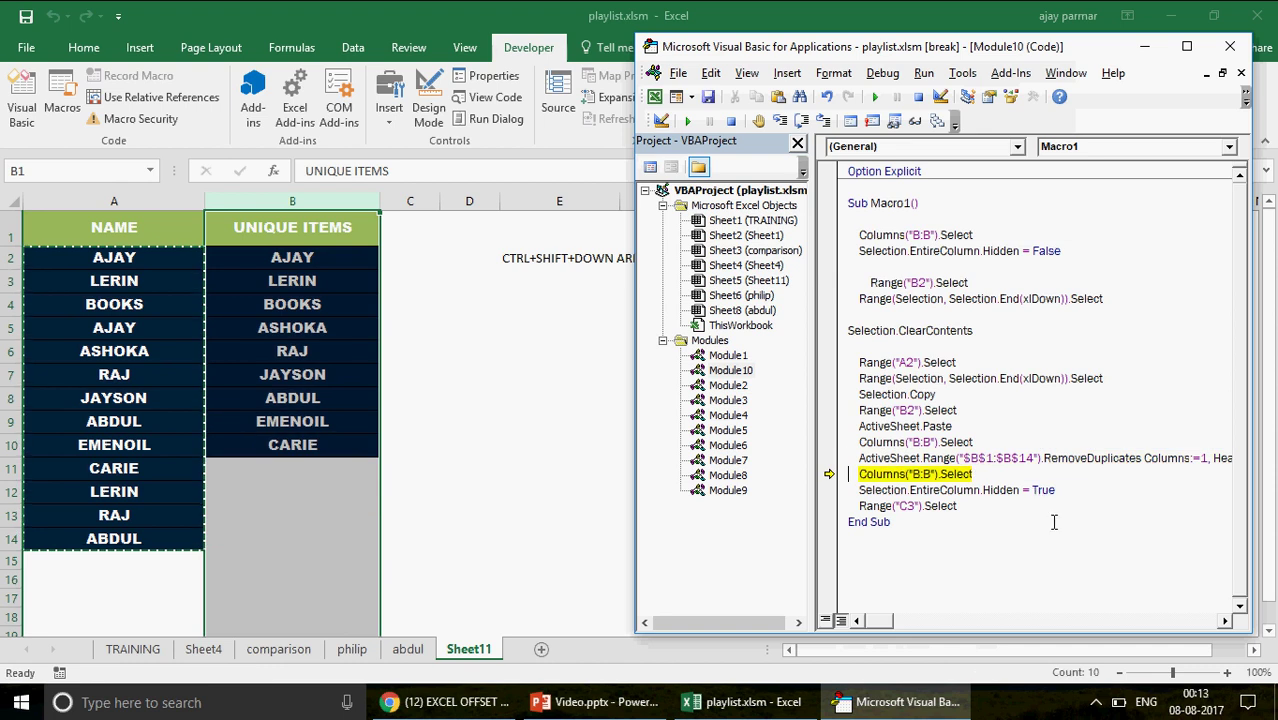
{"action": "key", "text": "F8"}
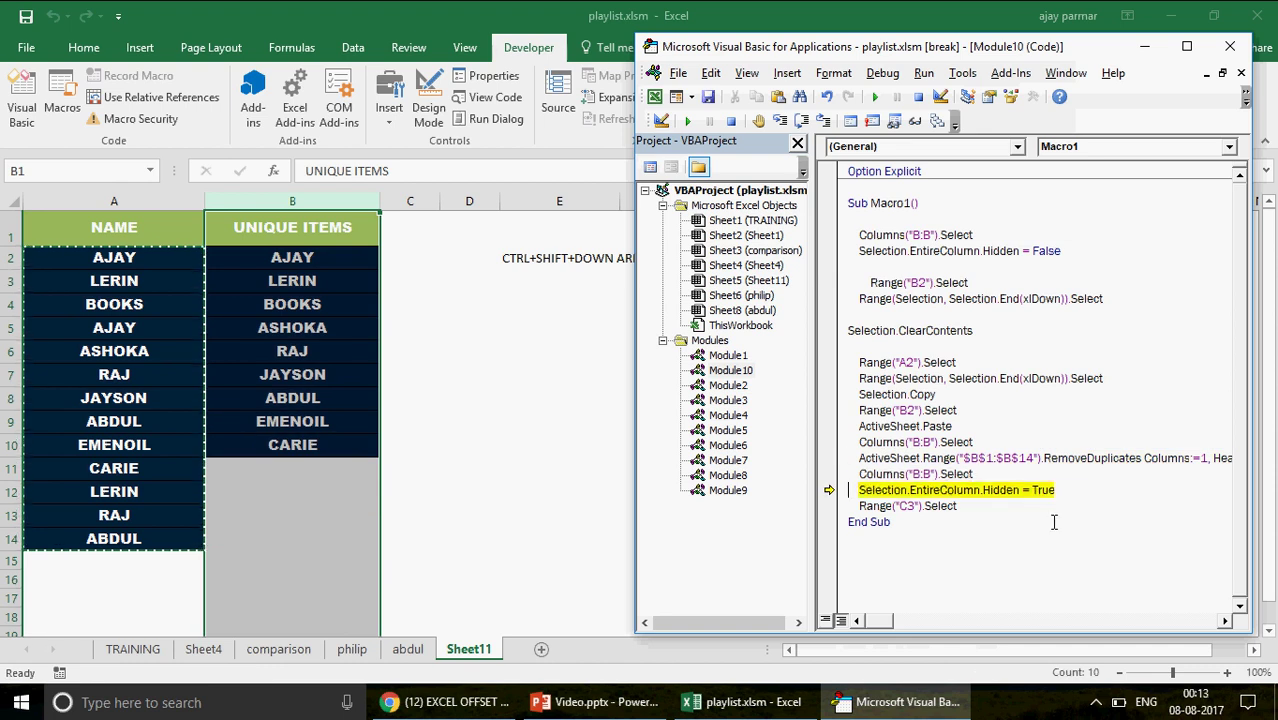
{"action": "key", "text": "F8"}
{"action": "key", "text": "F8"}
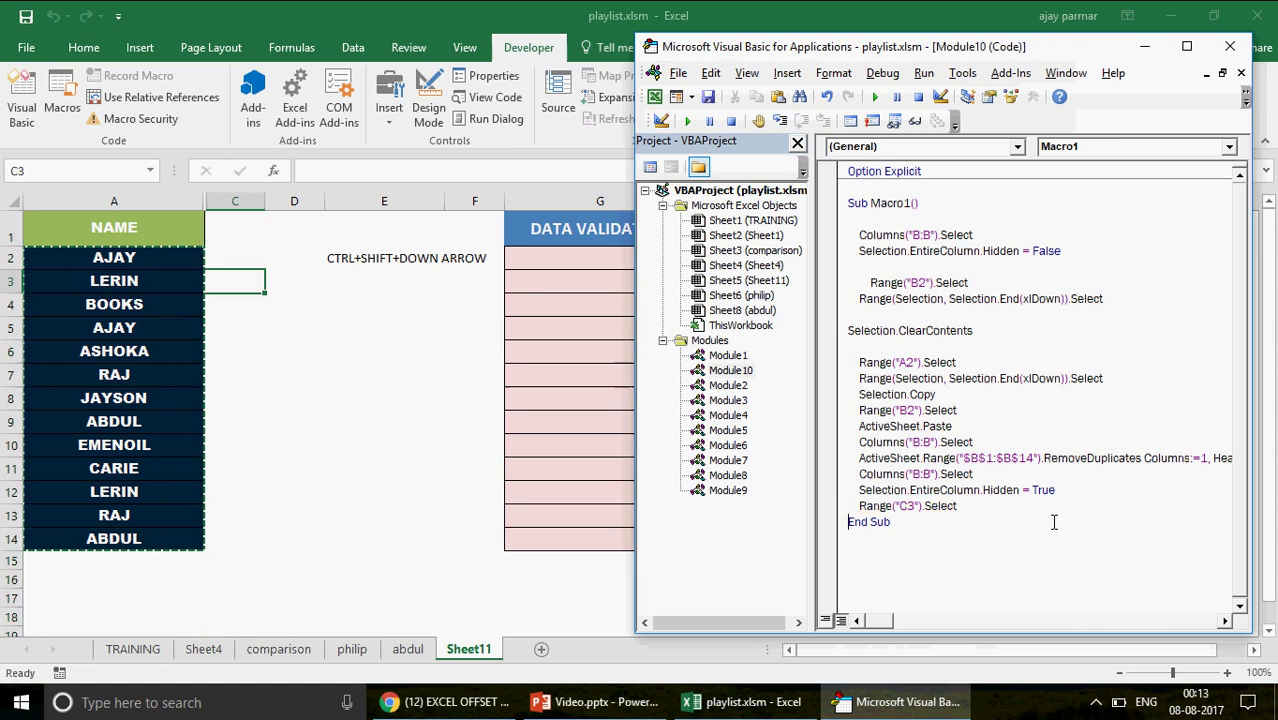
Step: Run the macro with the worksheet's RUN shape and check the drop-down list in G2
{"action": "left_click", "coordinate": [294, 421]}
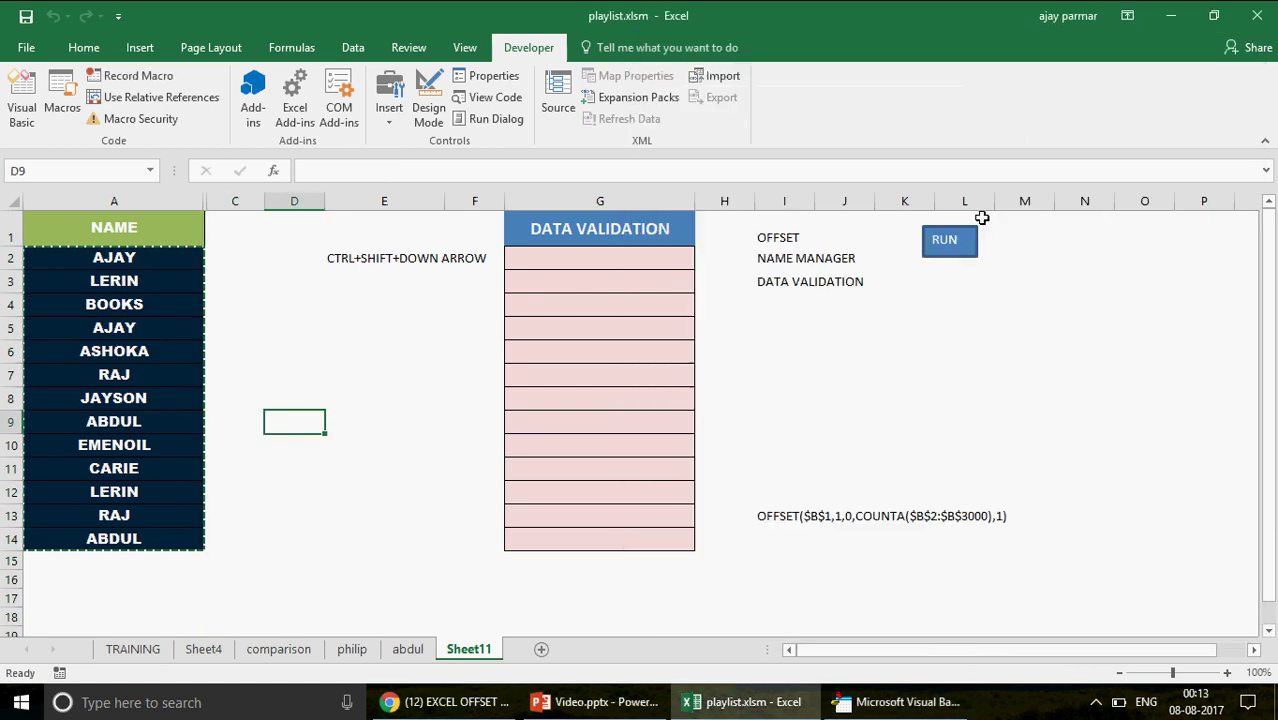
{"action": "left_click", "coordinate": [941, 247]}
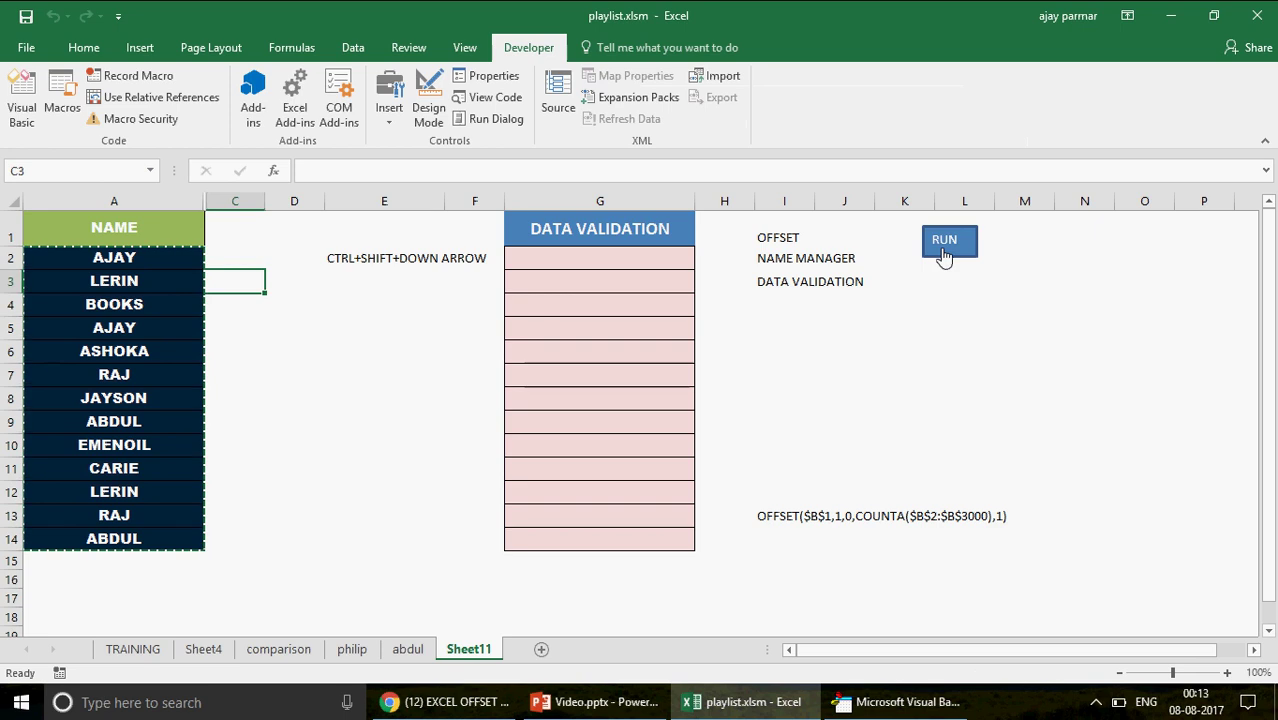
{"action": "left_click", "coordinate": [690, 259]}
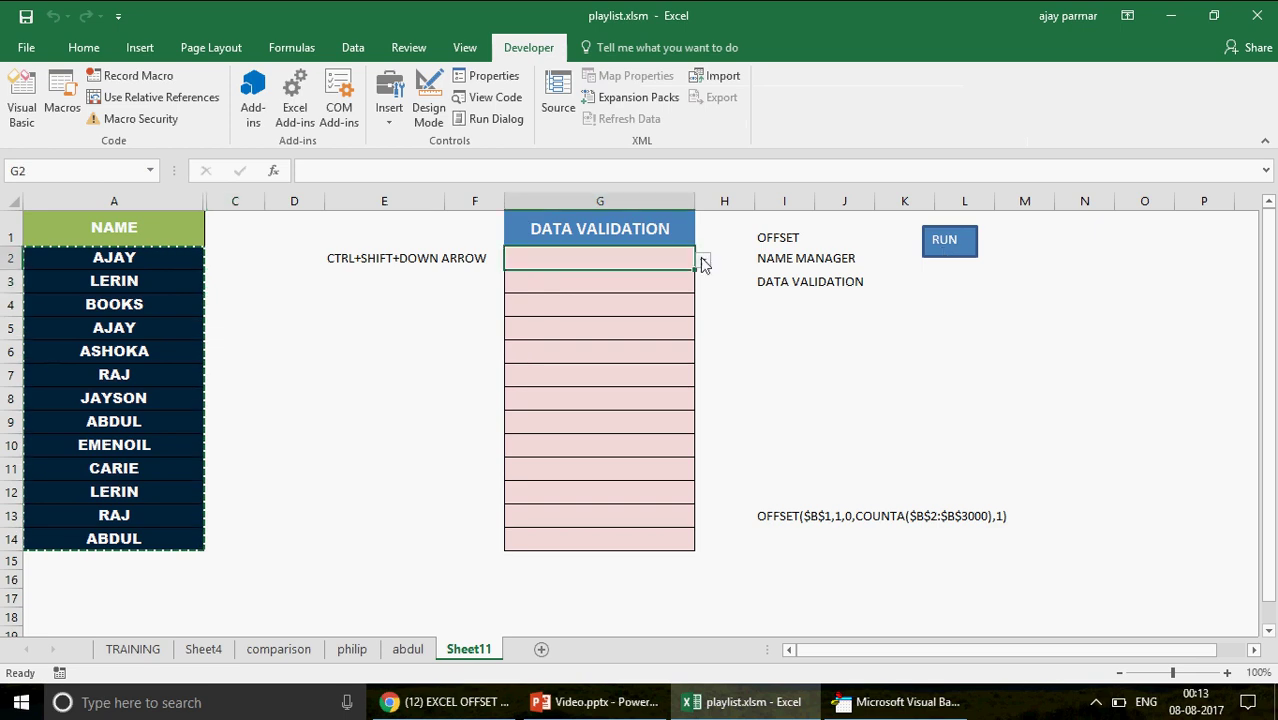
{"action": "left_click", "coordinate": [703, 261]}
{"action": "left_click", "coordinate": [703, 261]}
Step: Fill the name in A2 down through A5
{"action": "left_click", "coordinate": [179, 263]}
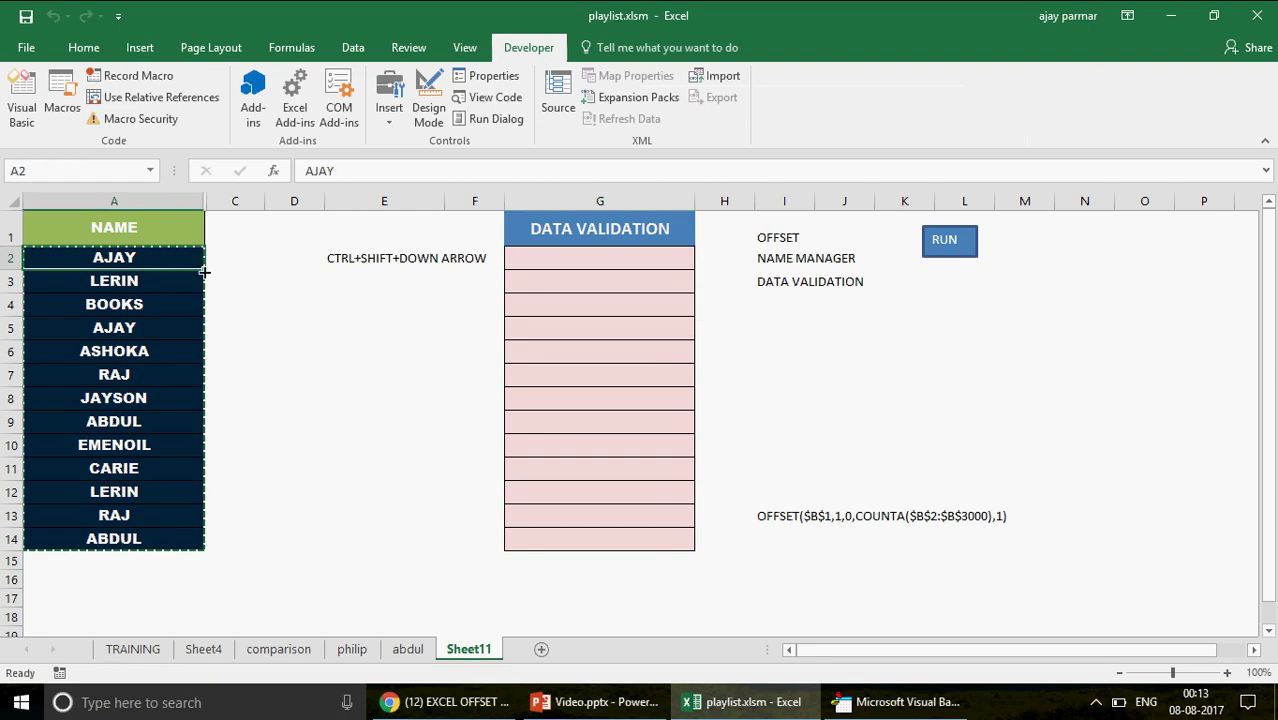
{"action": "left_click_drag", "start_coordinate": [204, 271], "coordinate": [200, 334]}
{"action": "left_click", "coordinate": [147, 373]}
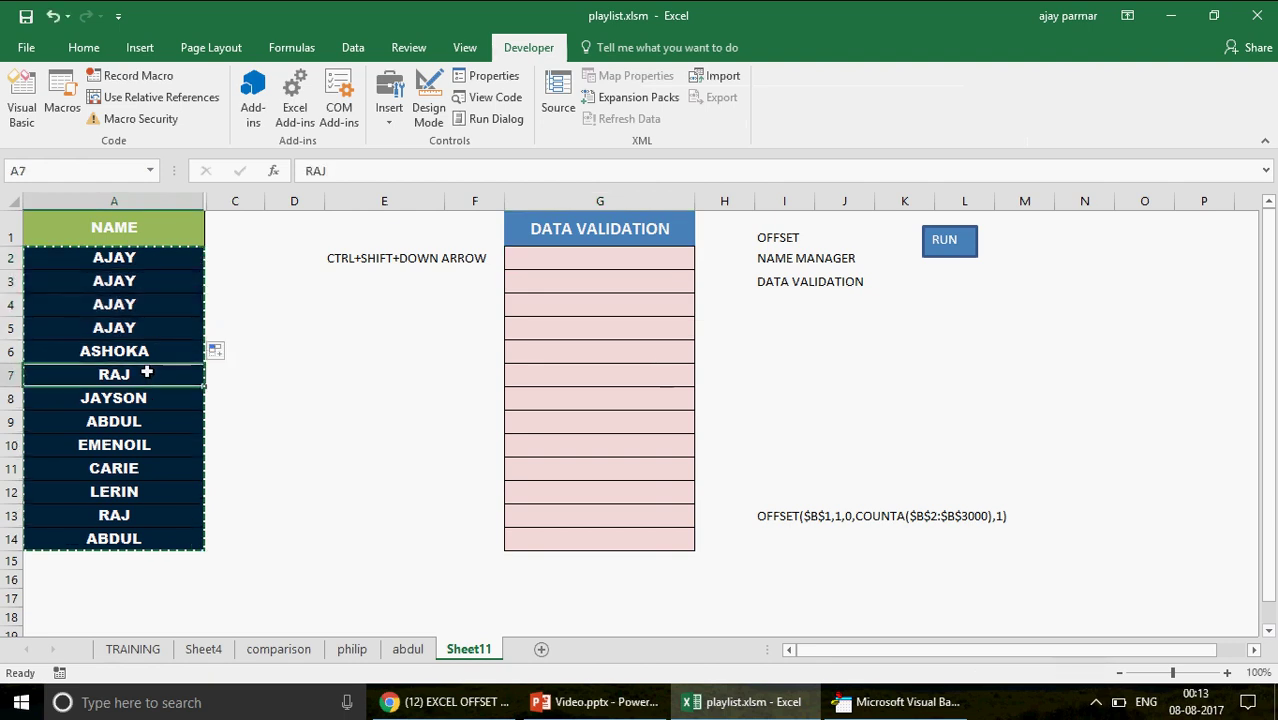
Step: Replace the names in A8 through A14 with XYZ
{"action": "key", "text": "Down"}
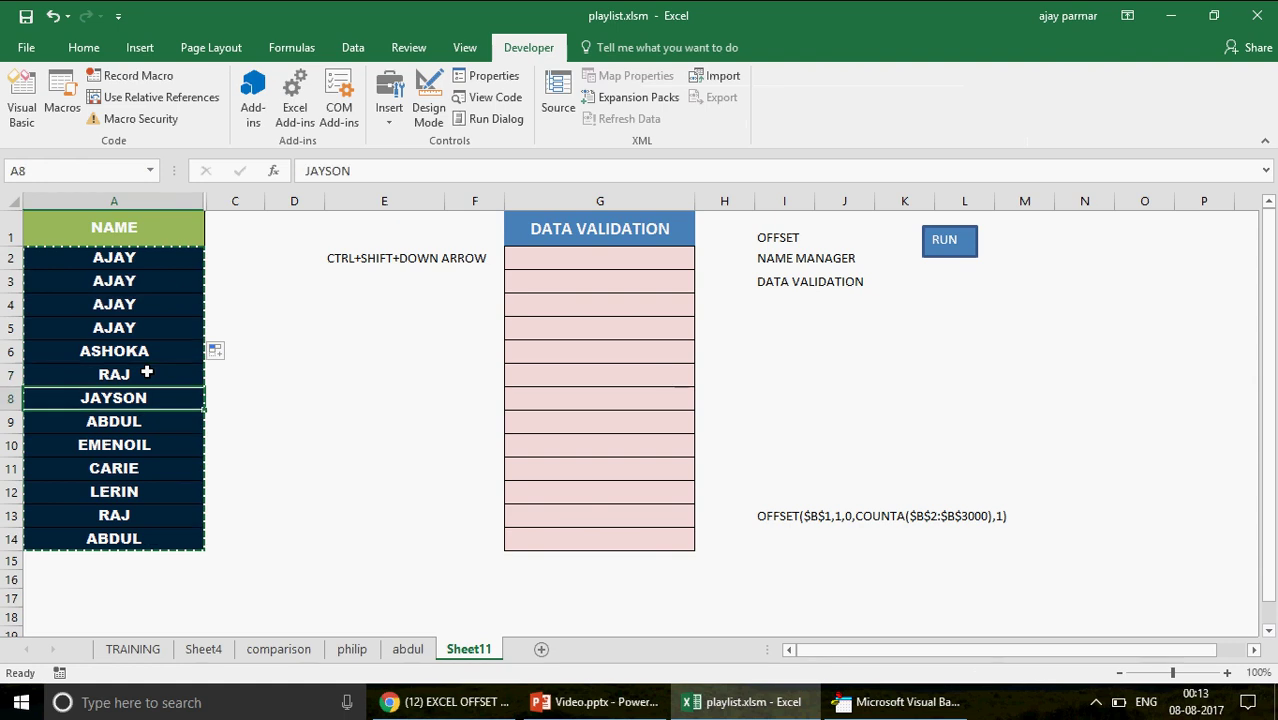
{"action": "type", "text": "XYZ"}
{"action": "key", "text": "Return"}
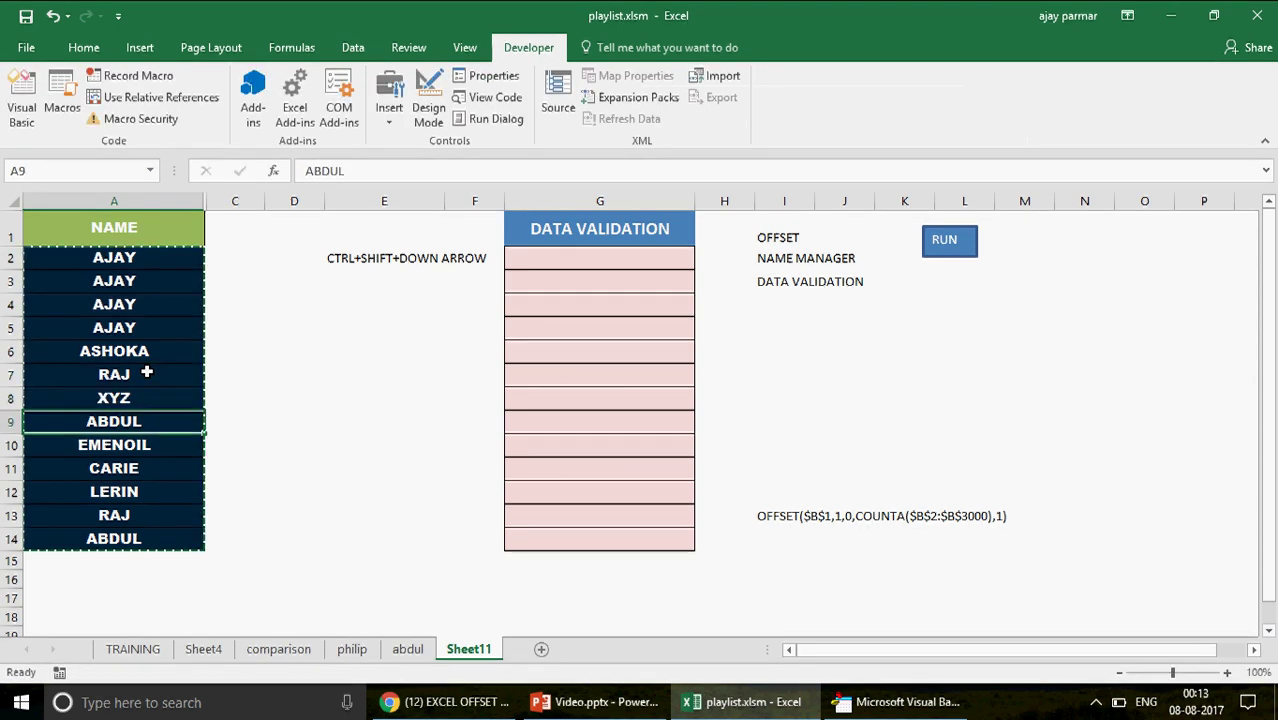
{"action": "type", "text": "XYZ"}
{"action": "key", "text": "Return"}
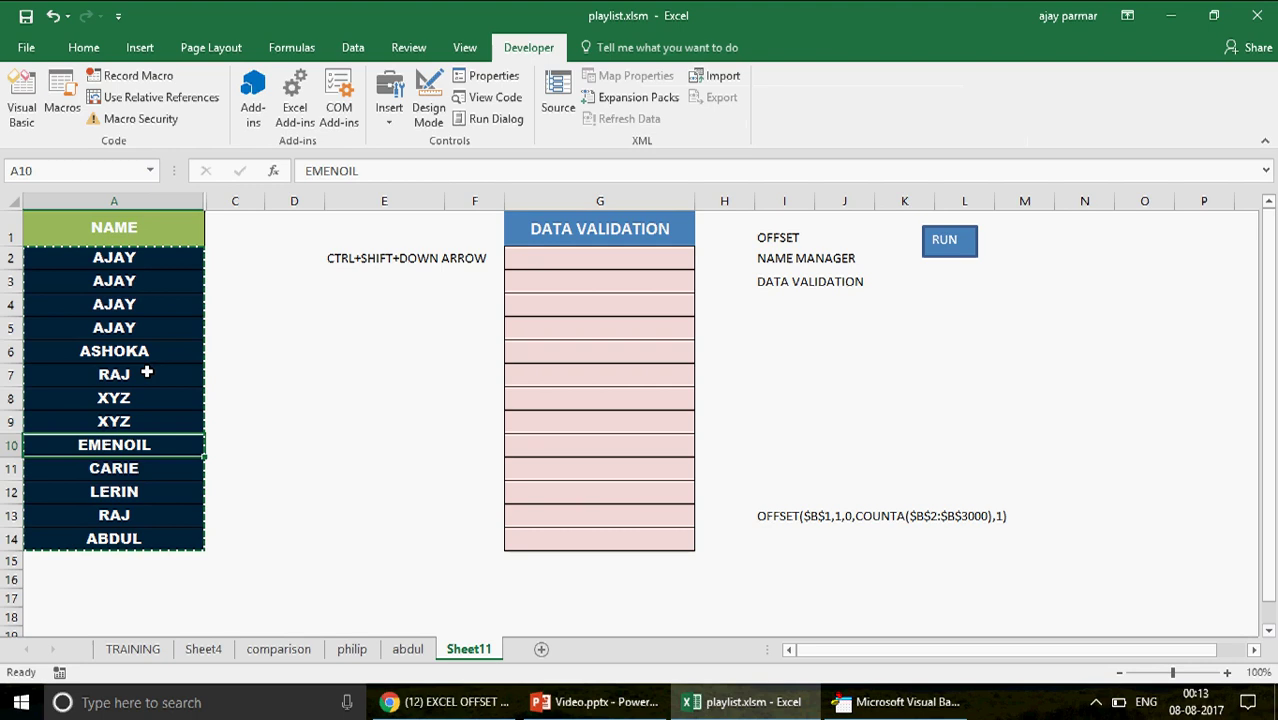
{"action": "type", "text": "XYZ"}
{"action": "key", "text": "Return"}
{"action": "type", "text": "X"}
{"action": "key", "text": "Return"}
{"action": "type", "text": "XYZ"}
{"action": "key", "text": "Return"}
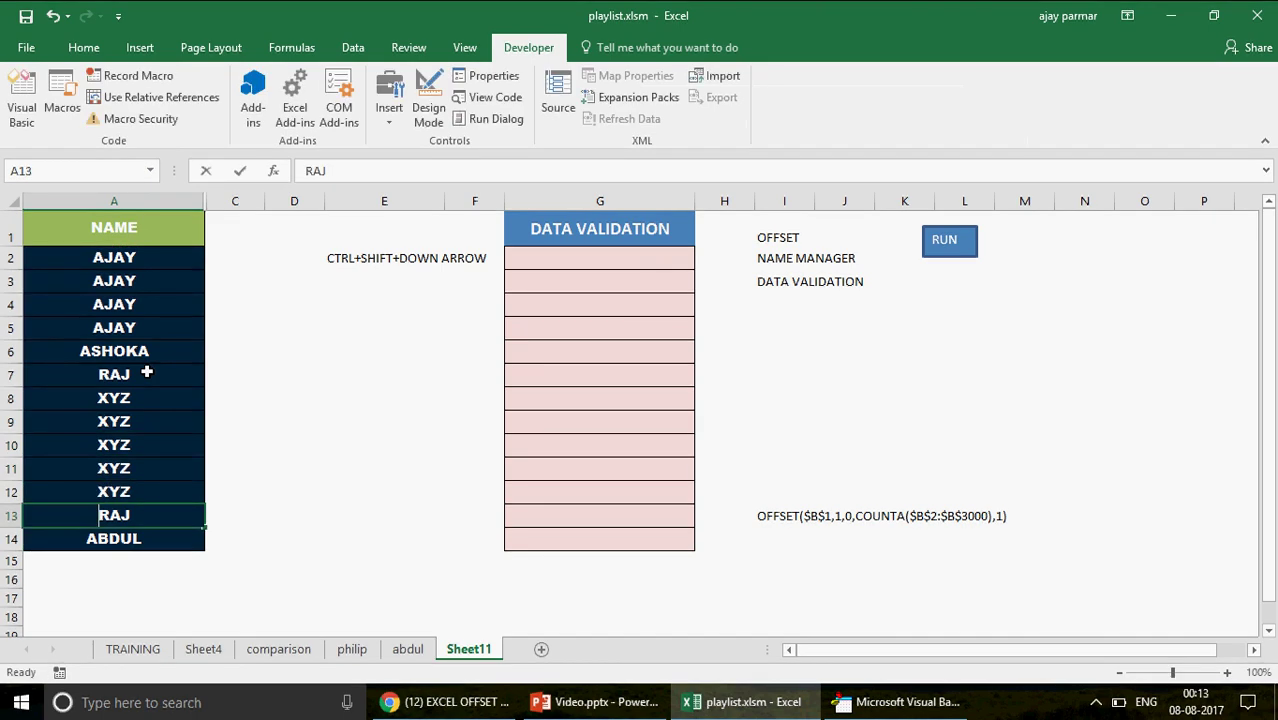
{"action": "type", "text": "XYZ"}
{"action": "key", "text": "Return"}
{"action": "type", "text": "XYZ"}
{"action": "key", "text": "Return"}
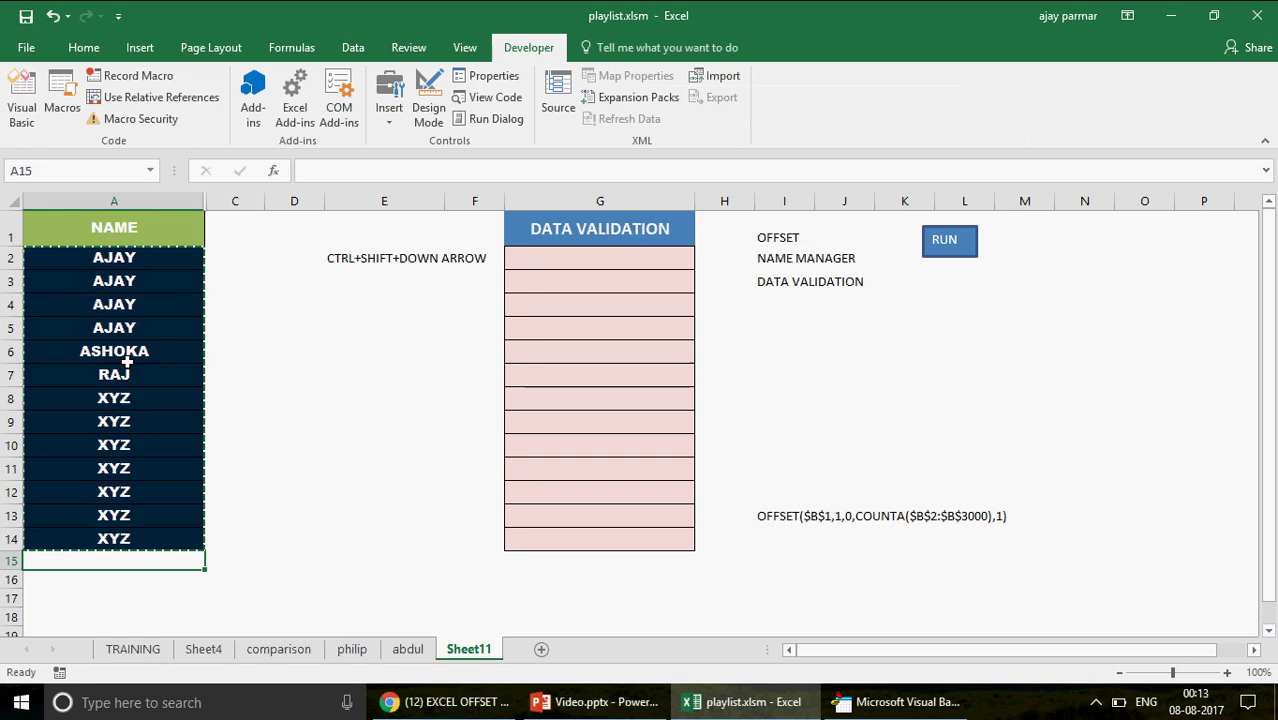
Step: Review the entries of the drop-down list in G2 and try to reveal hidden column B from its column border
{"action": "left_click", "coordinate": [647, 259]}
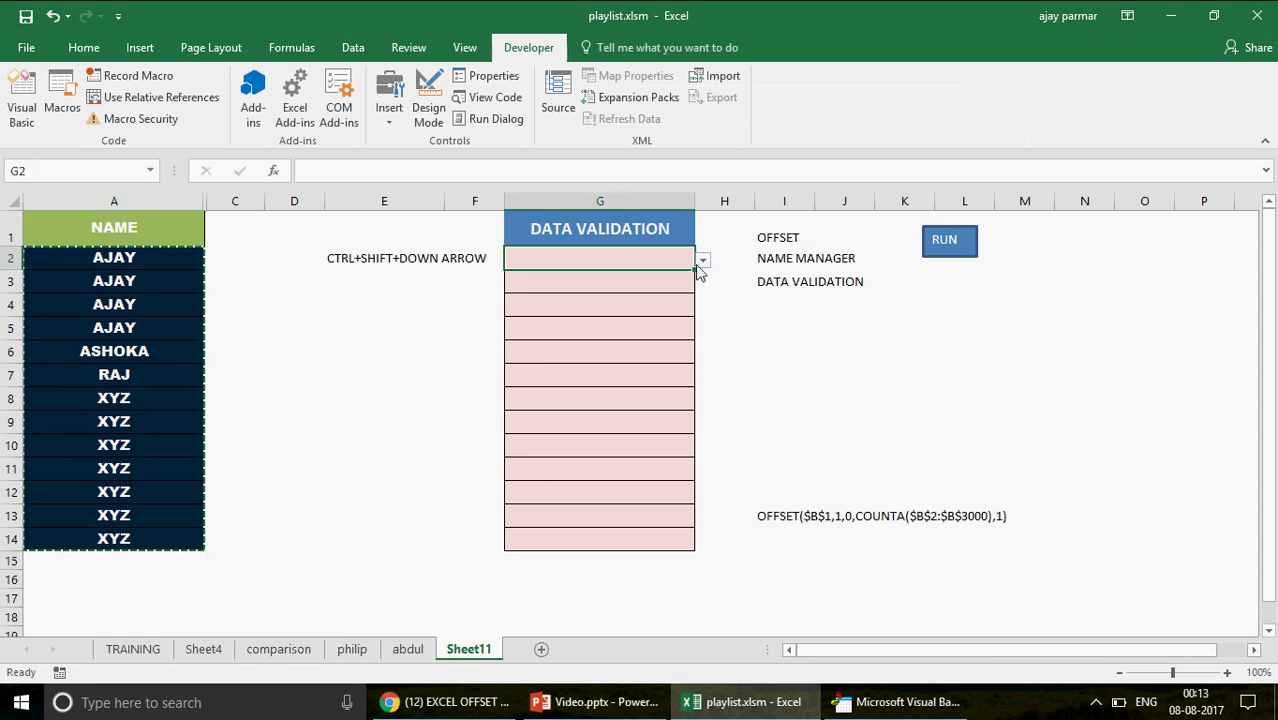
{"action": "left_click", "coordinate": [703, 260]}
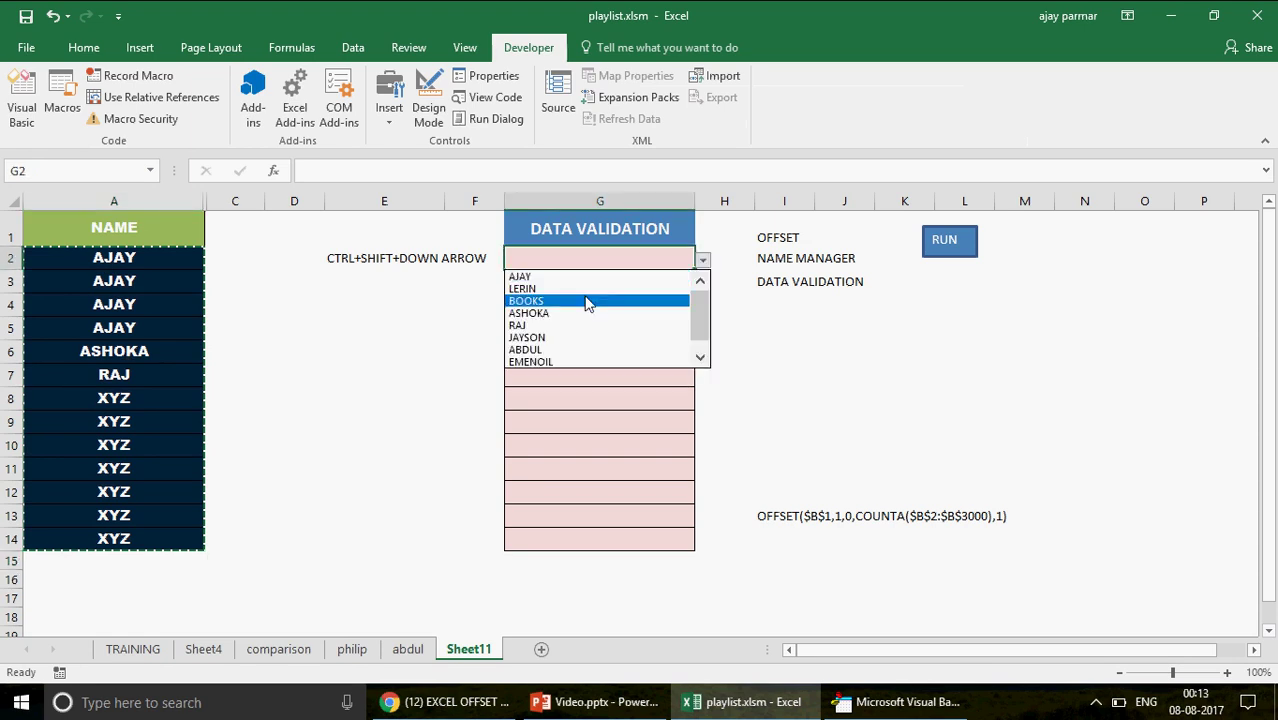
{"action": "left_click", "coordinate": [212, 215]}
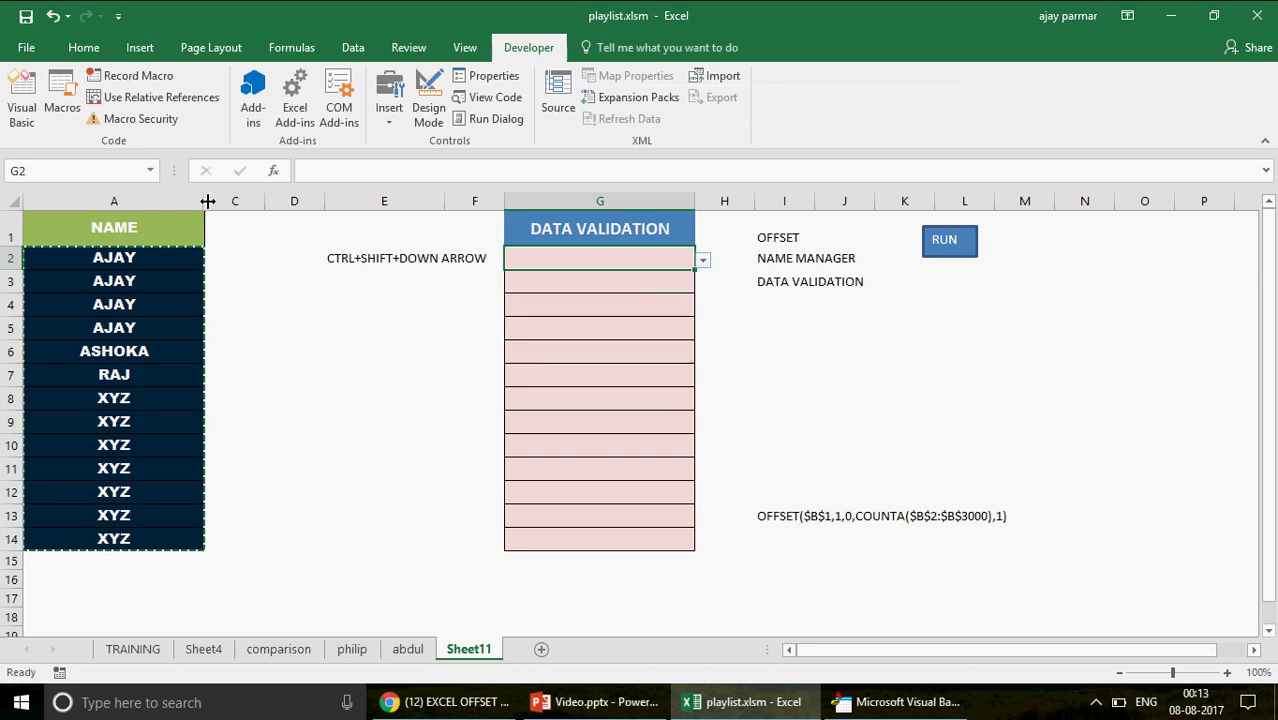
{"action": "double_click", "coordinate": [207, 201]}
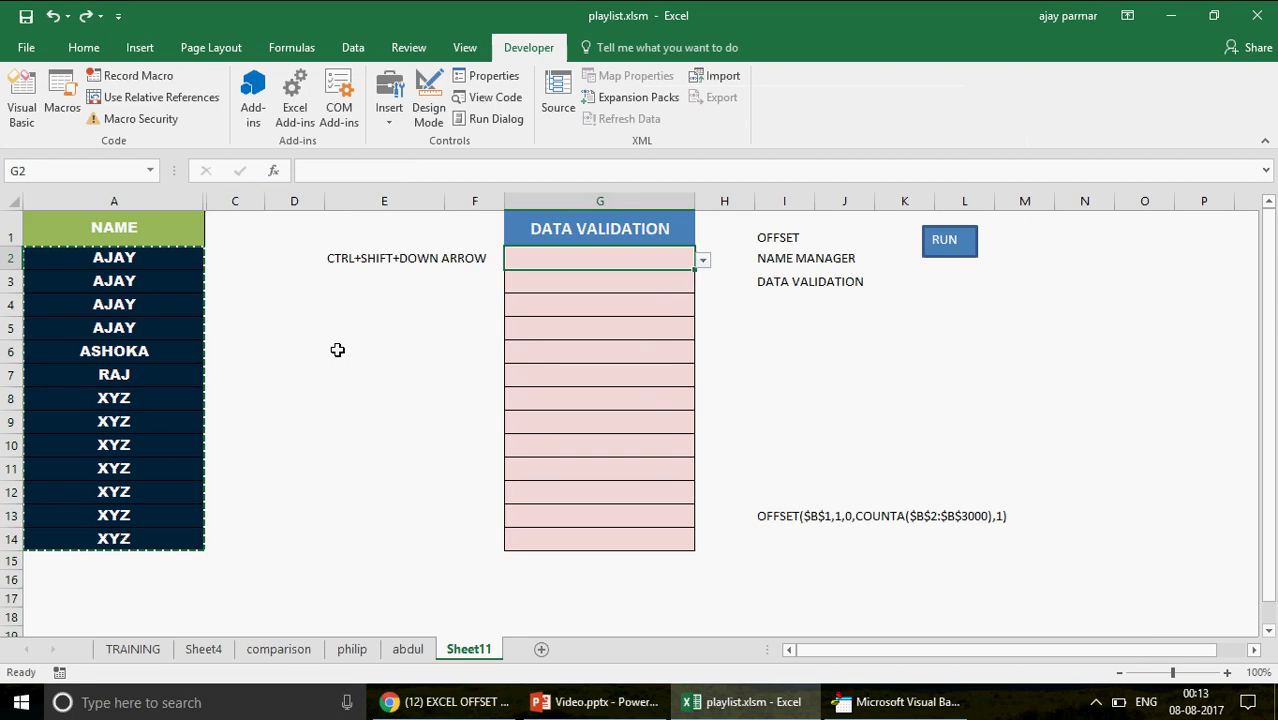
{"action": "left_click", "coordinate": [337, 350]}
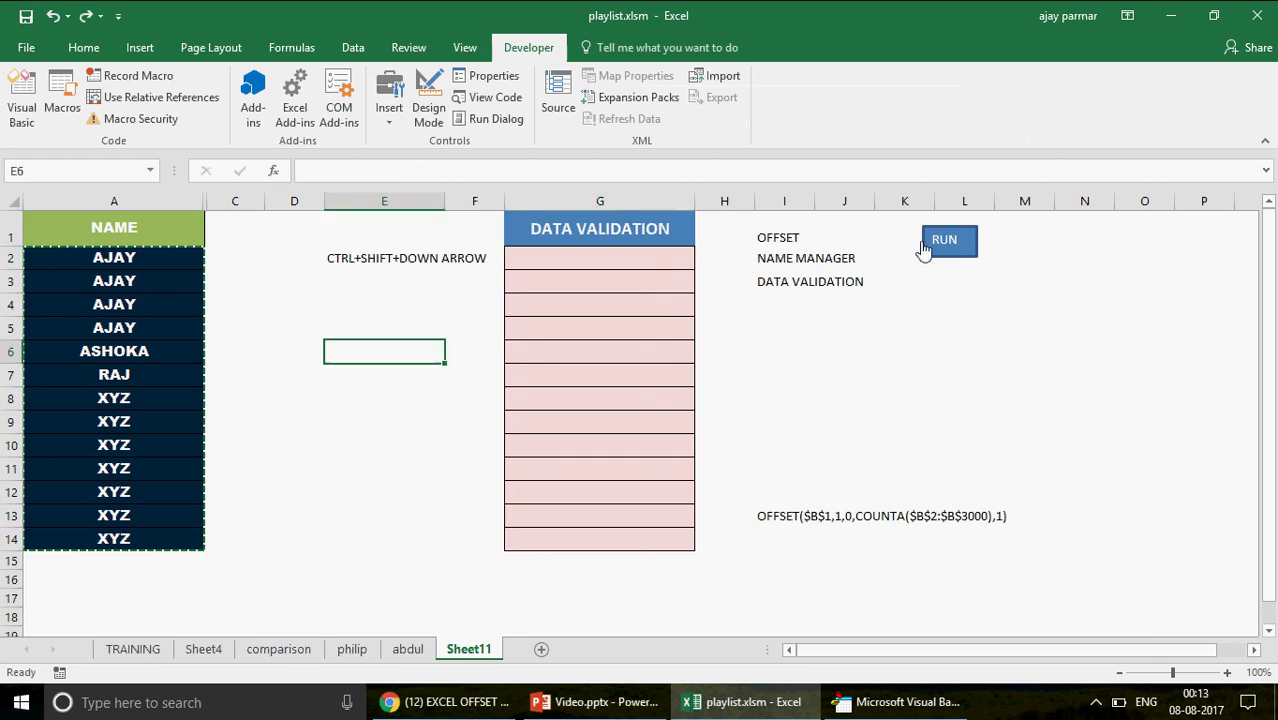
Step: Run the macro from the RUN shape and check the names in G2's drop-down list
{"action": "left_click", "coordinate": [945, 252]}
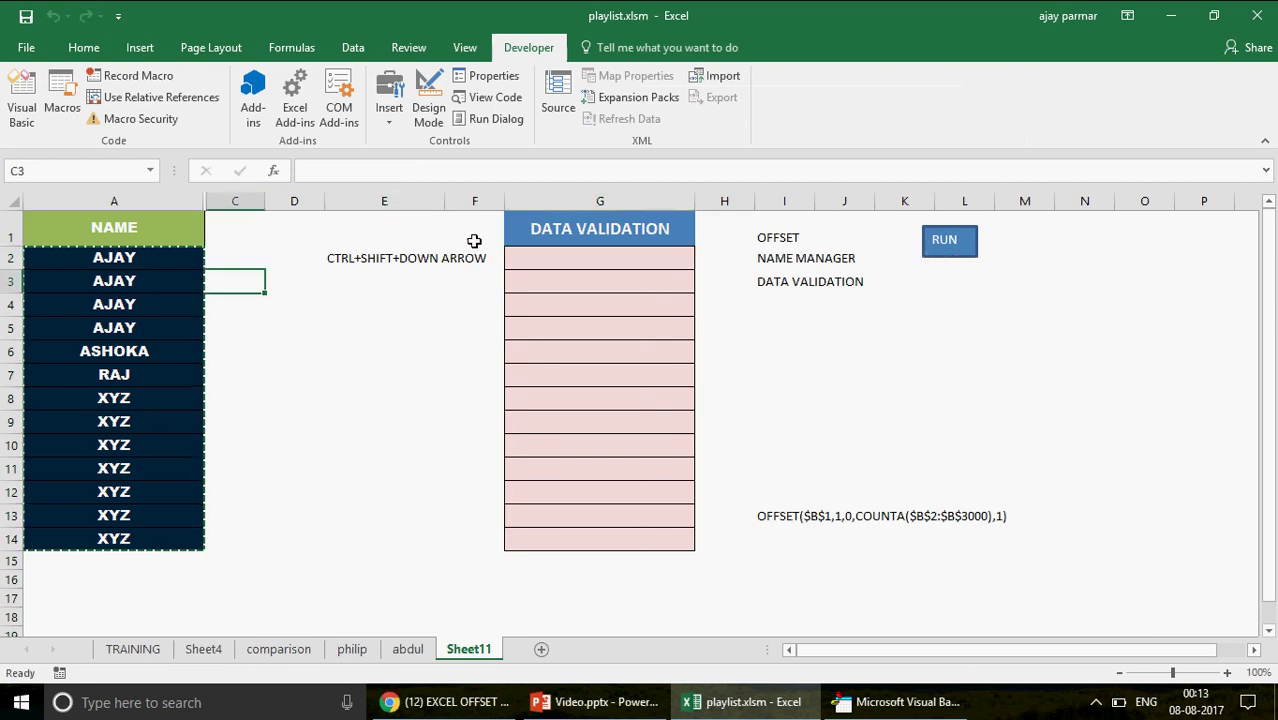
{"action": "left_click", "coordinate": [680, 258]}
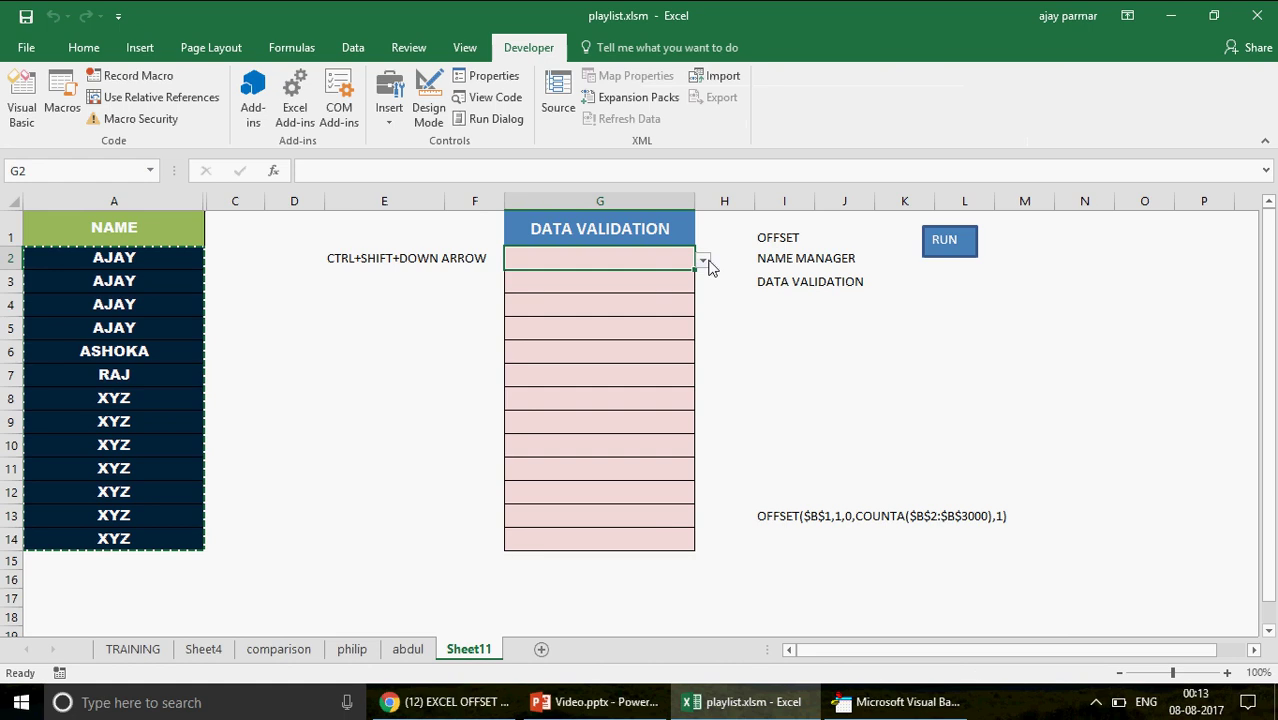
{"action": "left_click", "coordinate": [704, 262]}
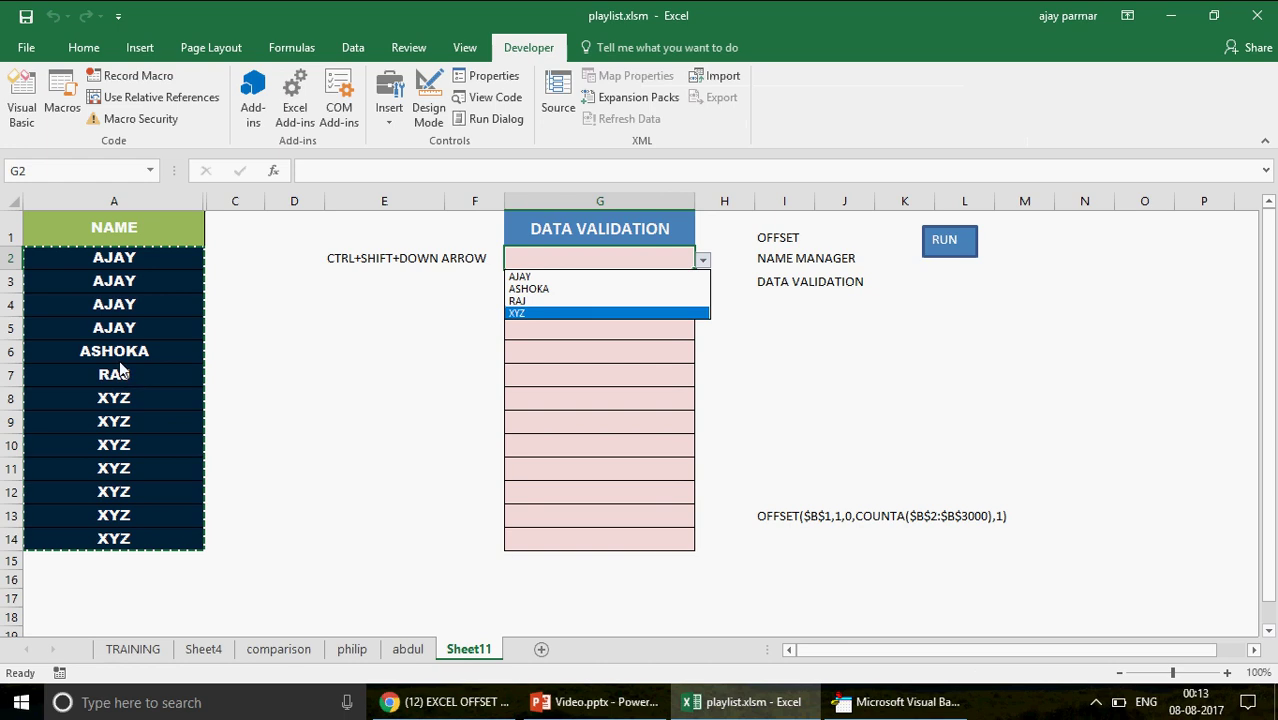
Step: Glance at the Macro1 code in the Visual Basic editor, then rerun the macro from the worksheet to watch its screen activity
{"action": "left_click", "coordinate": [940, 644]}
{"action": "left_click", "coordinate": [922, 705]}
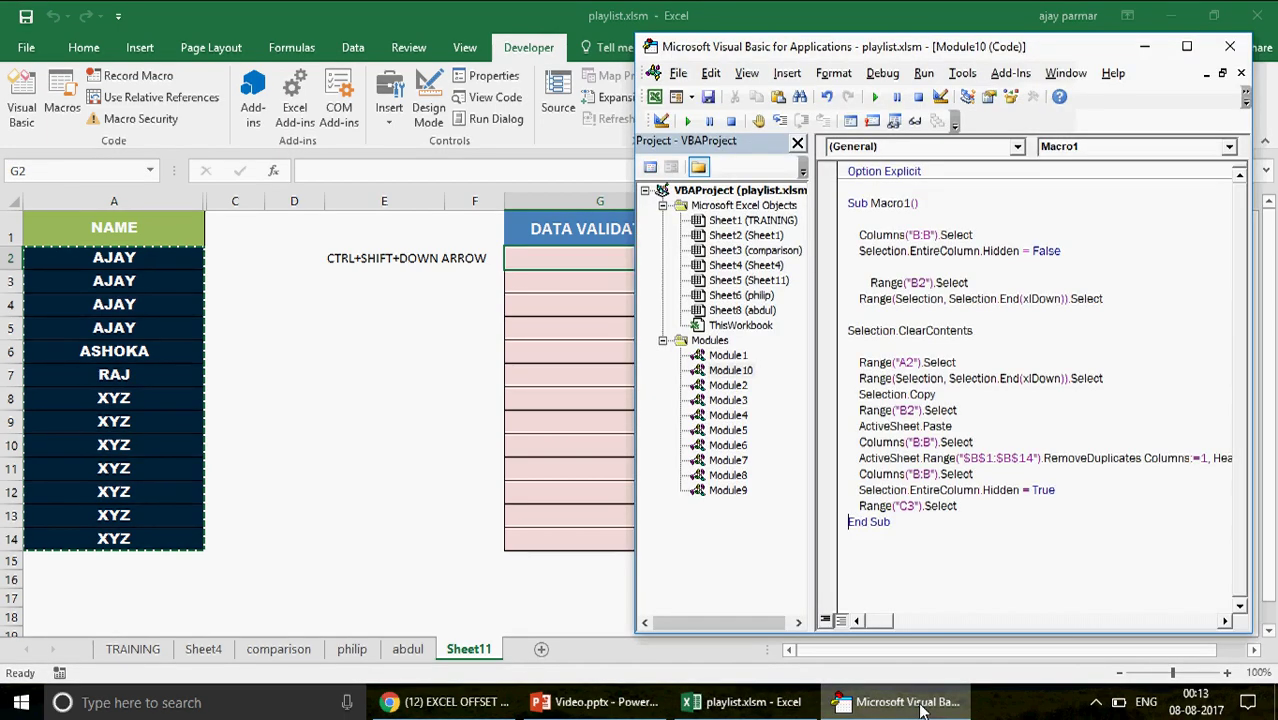
{"action": "left_click", "coordinate": [922, 705]}
{"action": "left_click", "coordinate": [950, 245]}
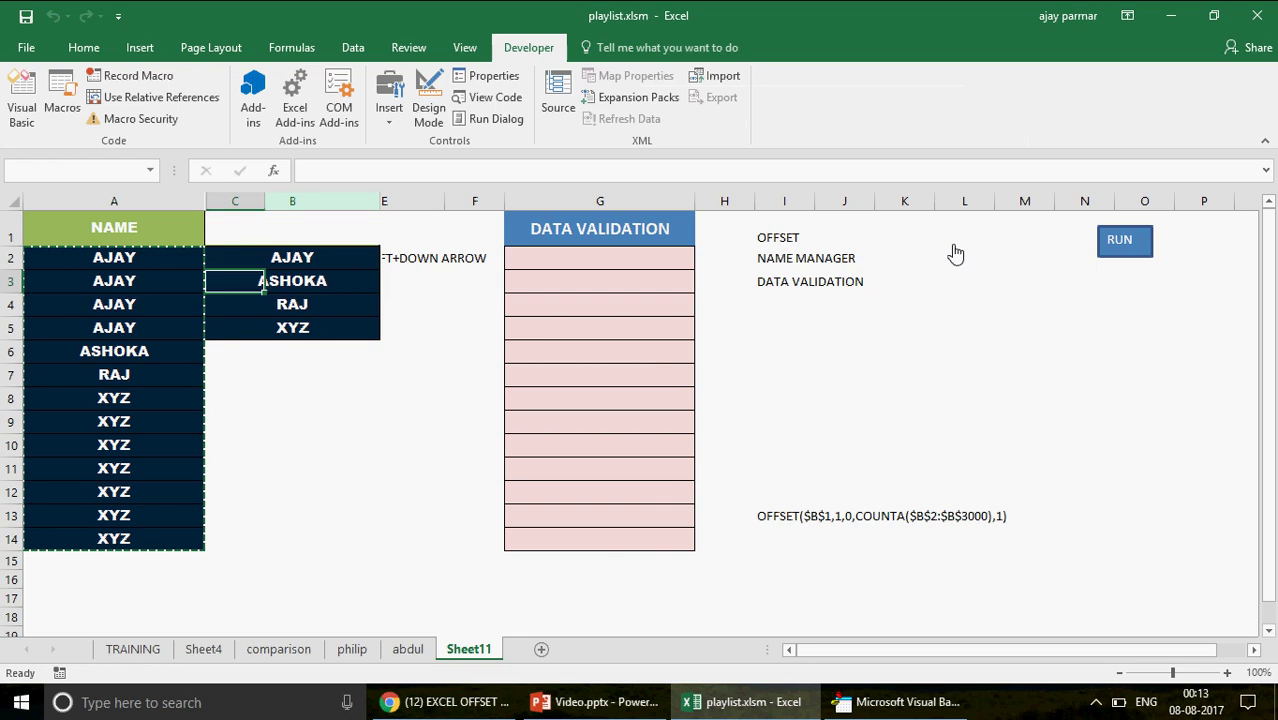
{"action": "left_click", "coordinate": [950, 245]}
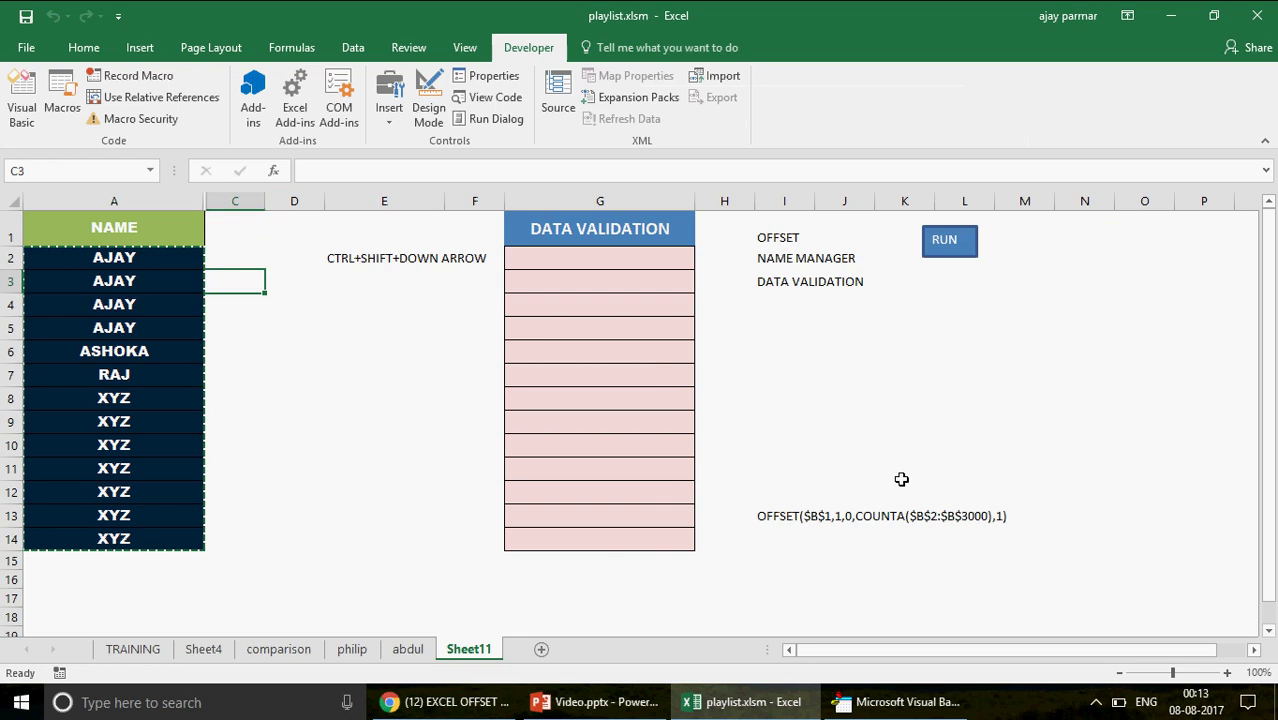
Step: Add Application.ScreenUpdating = False as the first line of Macro1 in the Visual Basic editor
{"action": "left_click", "coordinate": [885, 703]}
{"action": "type", "text": "APPLICATI"}
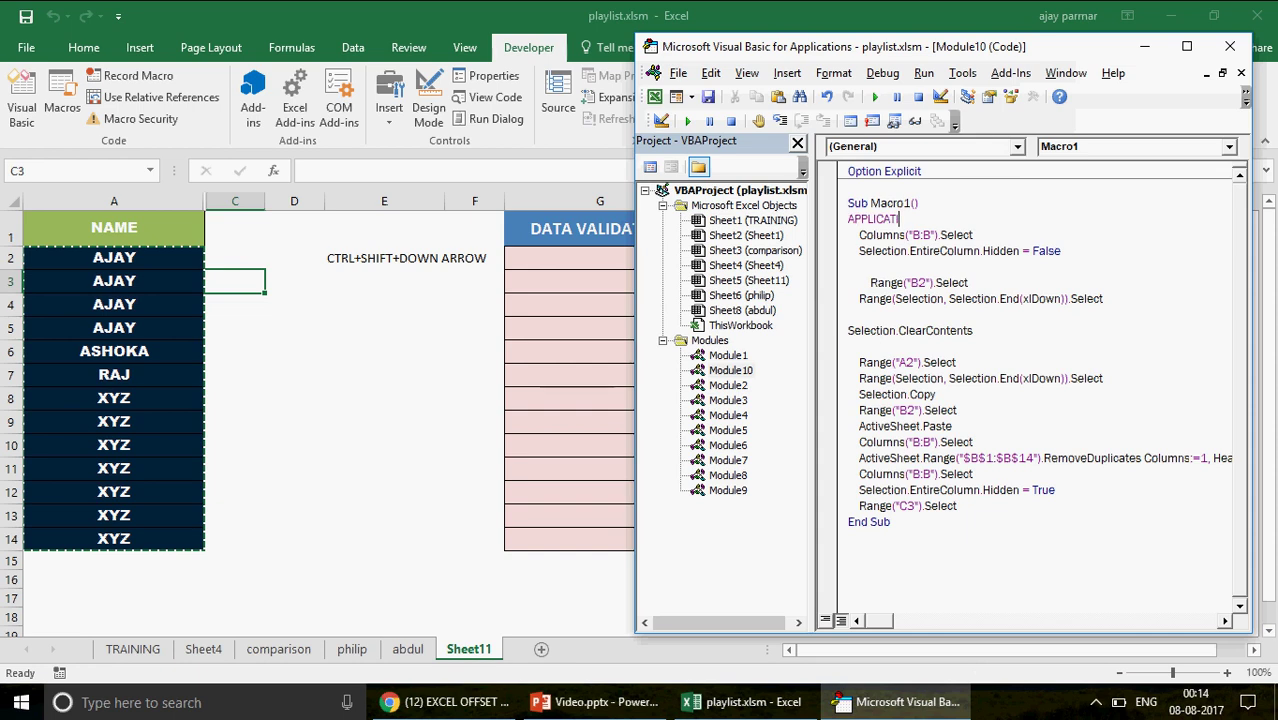
{"action": "type", "text": "ON.SC="}
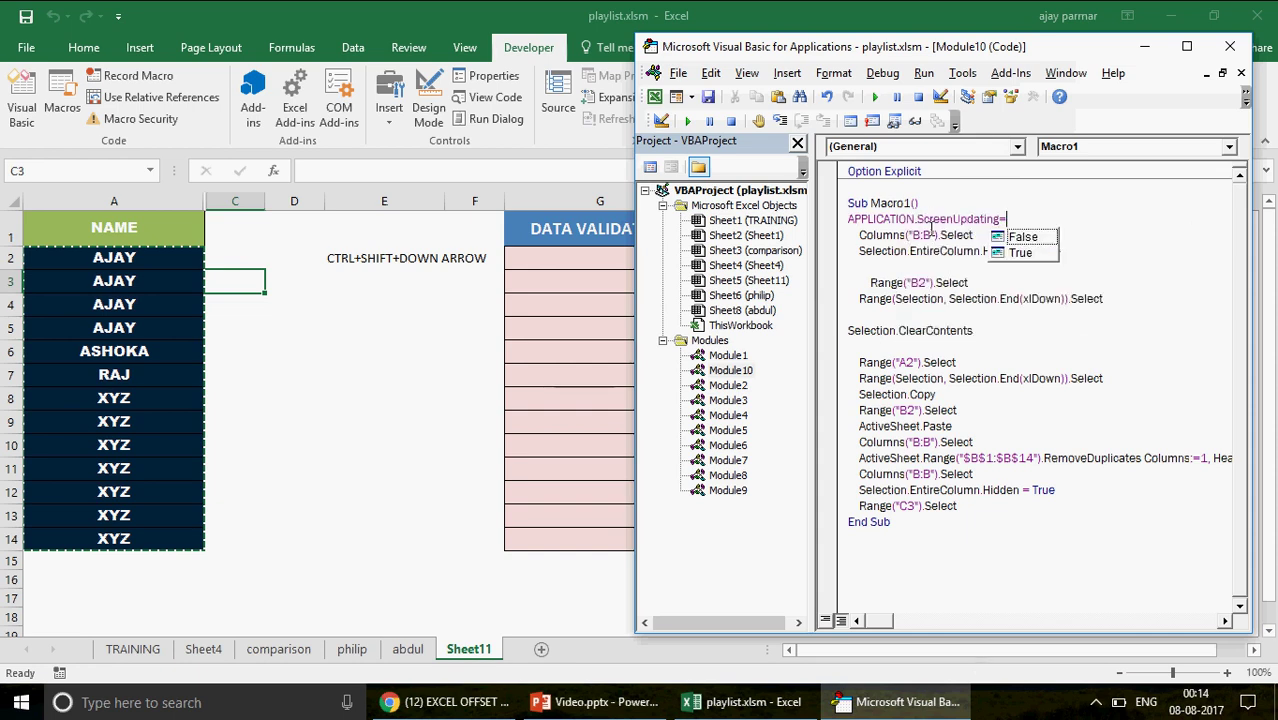
{"action": "type", "text": "F"}
{"action": "key", "text": "Tab"}
Step: Add Application.ScreenUpdating = True after the Range("C3").Select line, just before Macro1's End Sub
{"action": "left_click", "coordinate": [996, 504]}
{"action": "key", "text": "Return"}
{"action": "key", "text": "Return"}
{"action": "type", "text": "APPLICATION.S"}
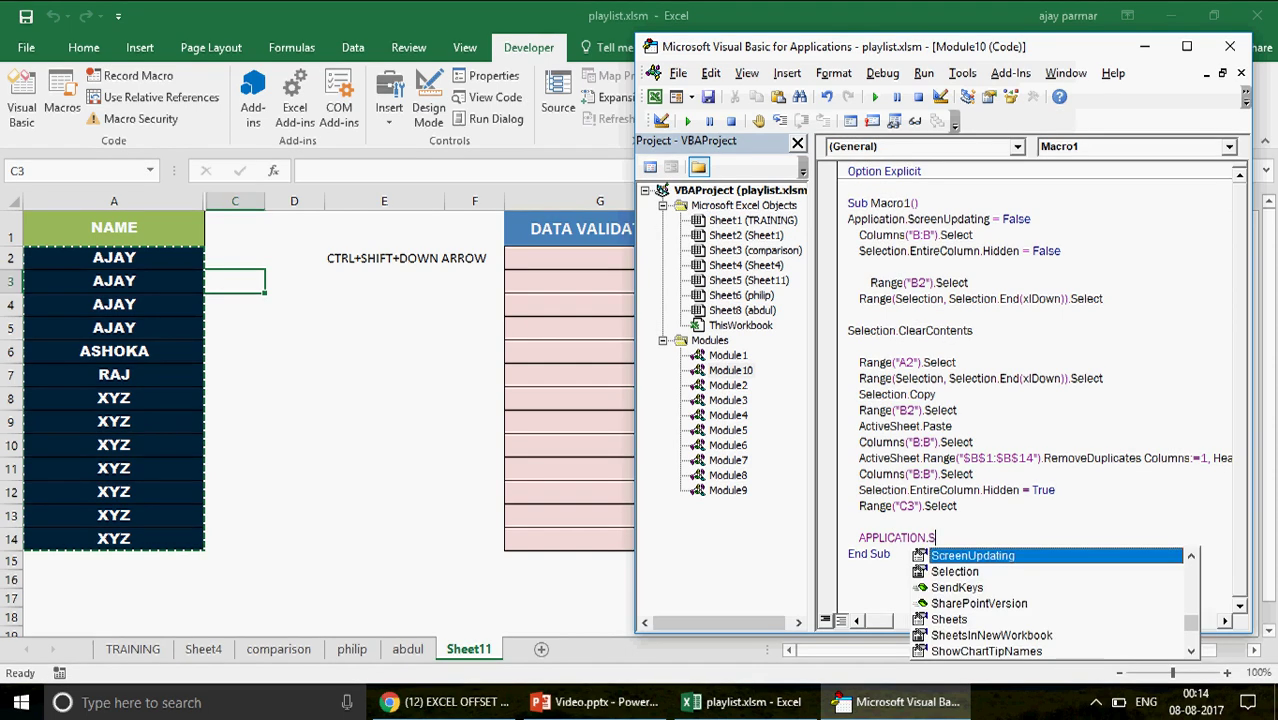
{"action": "key", "text": "Tab"}
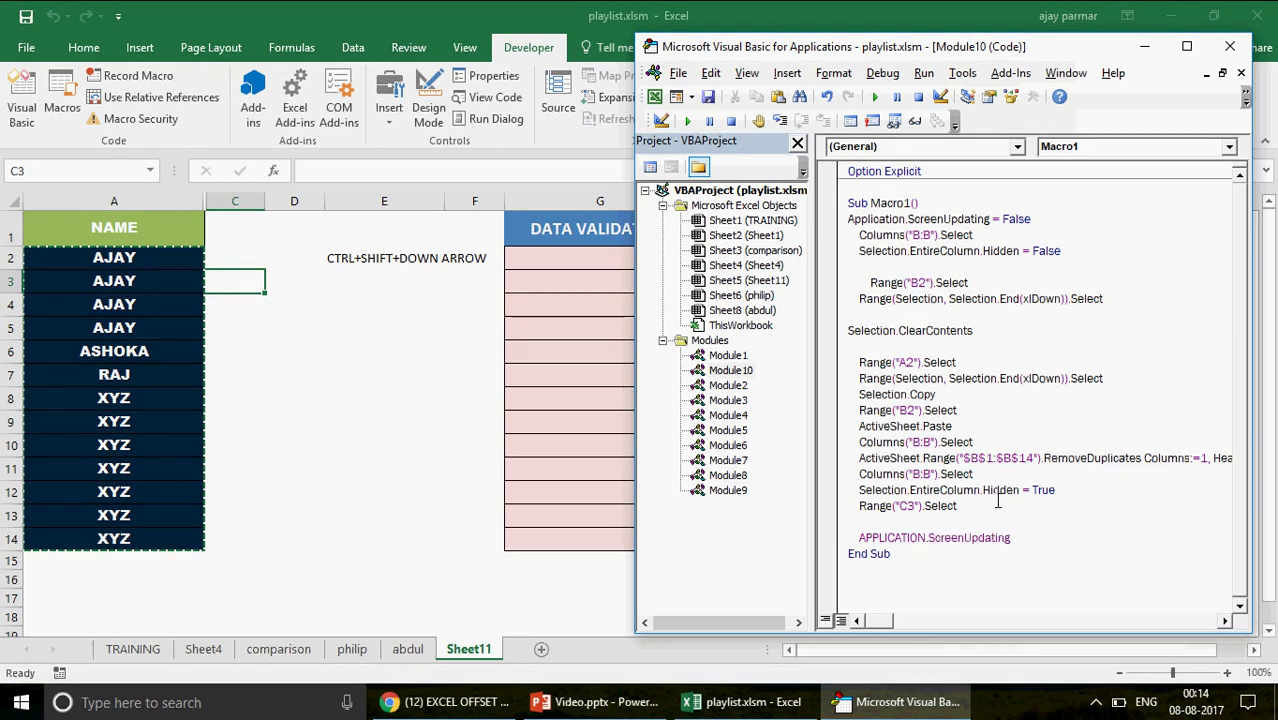
{"action": "type", "text": "=t"}
{"action": "key", "text": "Tab"}
{"action": "left_click", "coordinate": [1044, 331]}
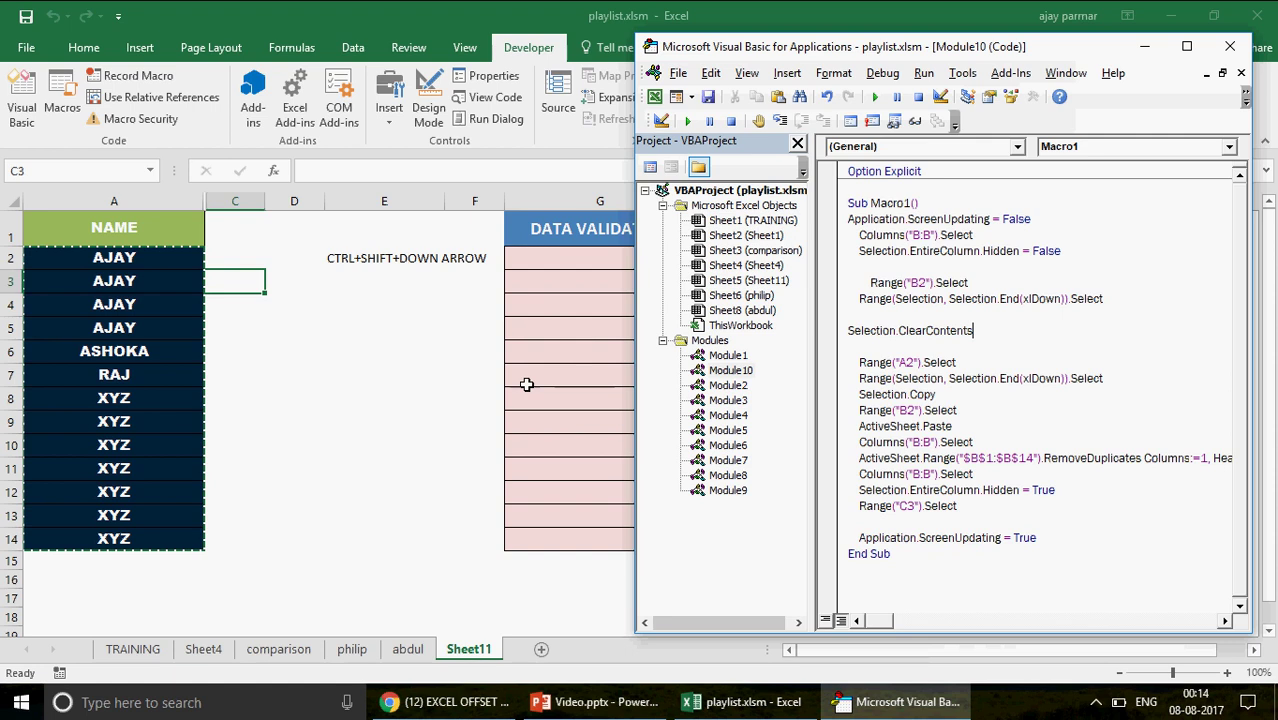
Step: Return to the worksheet and run the edited macro from the RUN shape to test it for flicker
{"action": "left_click", "coordinate": [384, 375]}
{"action": "left_click", "coordinate": [946, 241]}
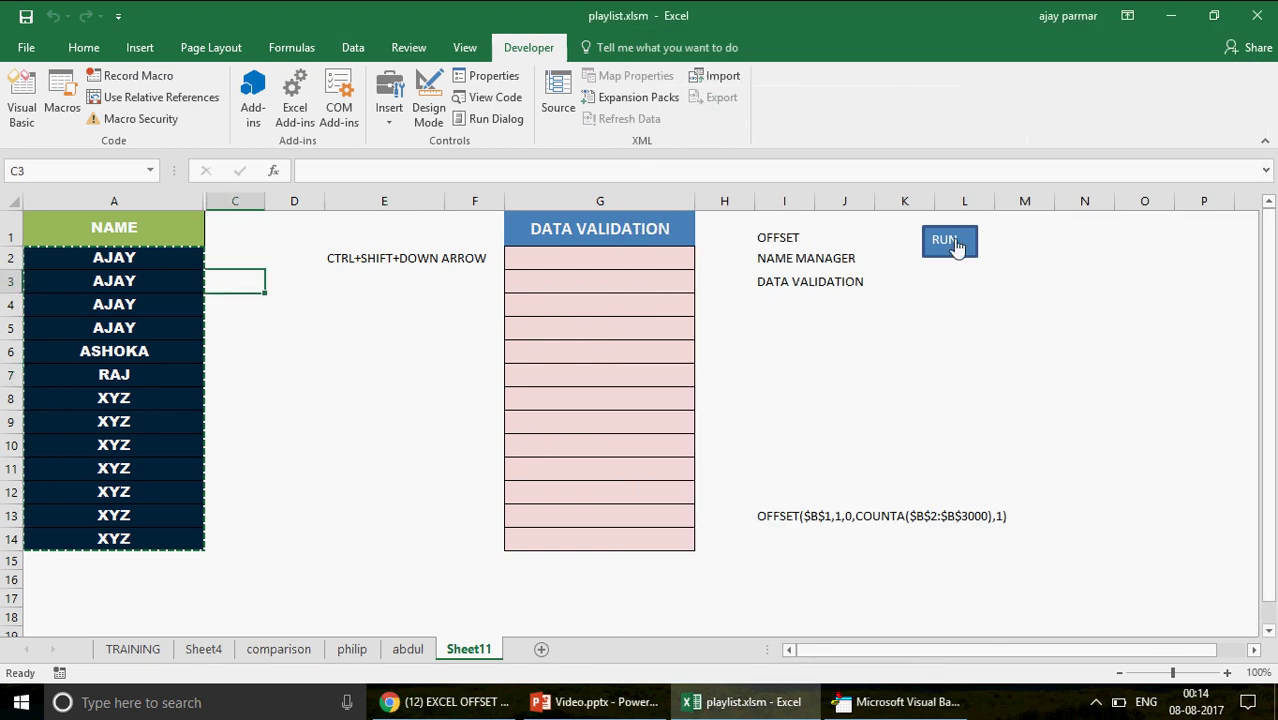
{"action": "left_click", "coordinate": [951, 240]}
Step: Fill the name in A5 down through A14 and run the macro to refresh the unique list
{"action": "left_click", "coordinate": [184, 337]}
{"action": "left_click_drag", "start_coordinate": [203, 342], "coordinate": [203, 546]}
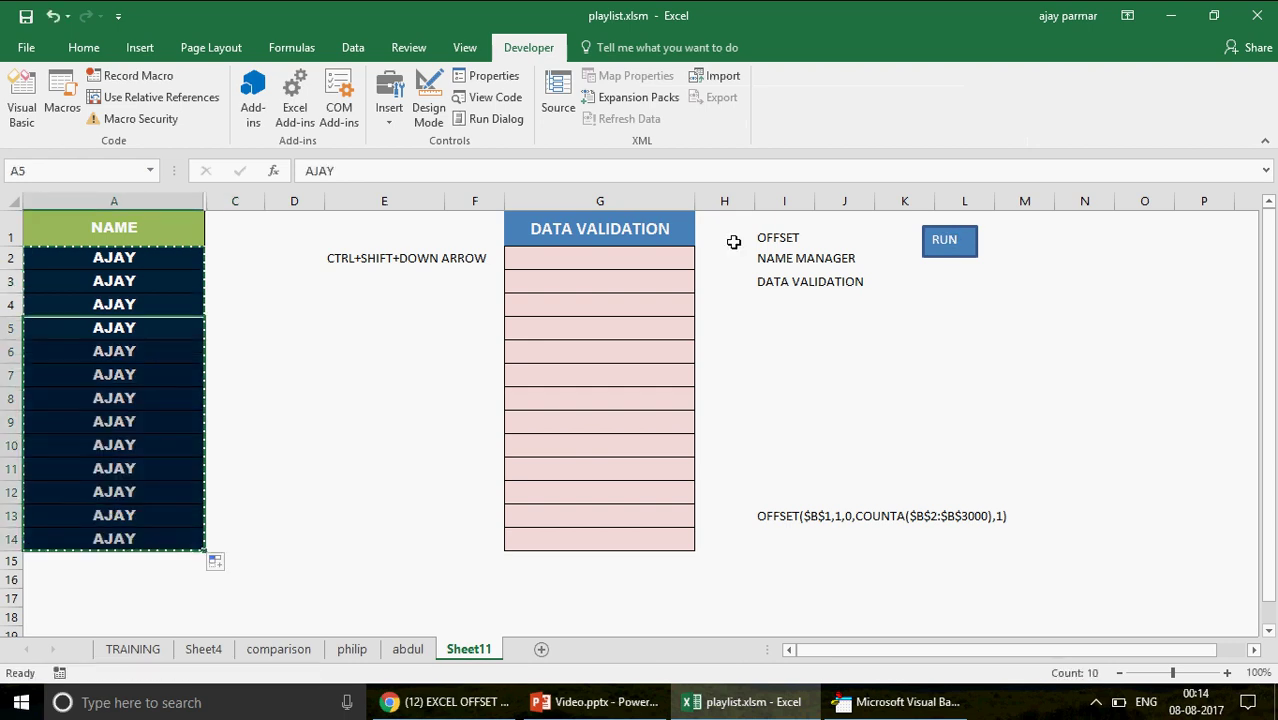
{"action": "left_click", "coordinate": [950, 256]}
Step: Check the drop-down lists of the data validation cells G4 through G9
{"action": "left_click", "coordinate": [582, 305]}
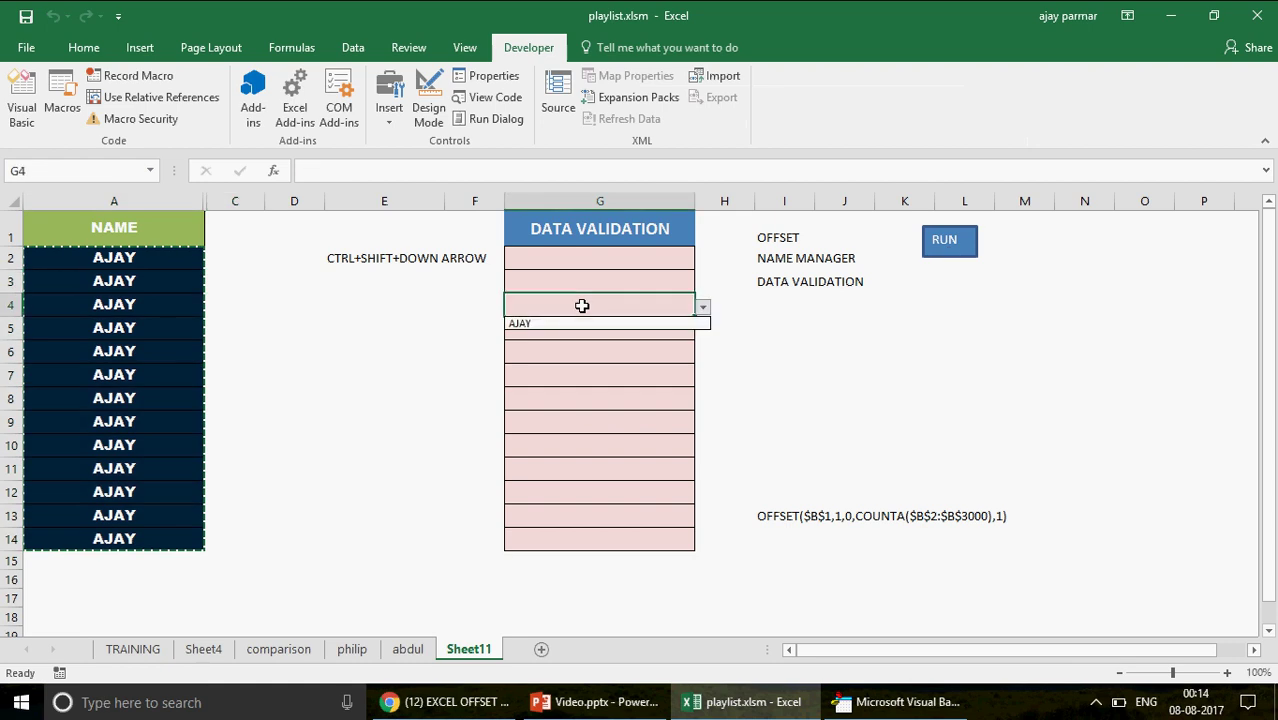
{"action": "key", "text": "Down"}
{"action": "key", "text": "Down"}
{"action": "key", "text": "Down"}
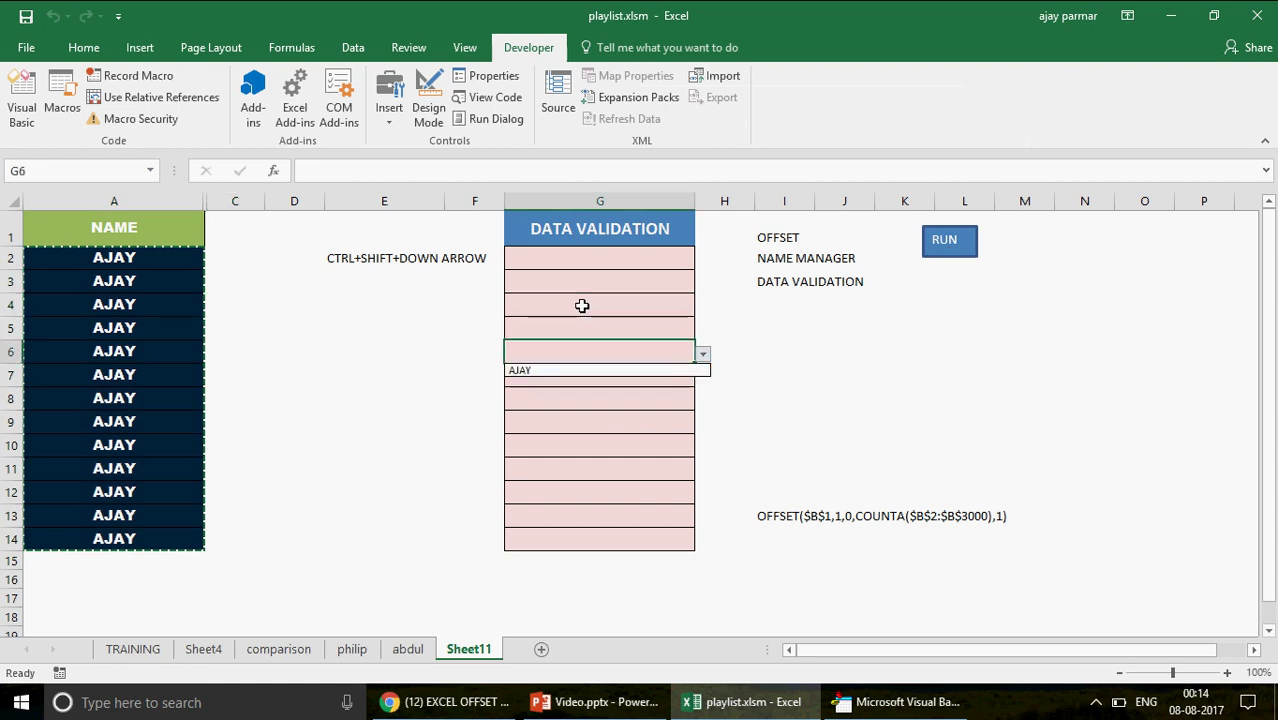
{"action": "key", "text": "Down"}
{"action": "key", "text": "Down"}
{"action": "key", "text": "Down"}
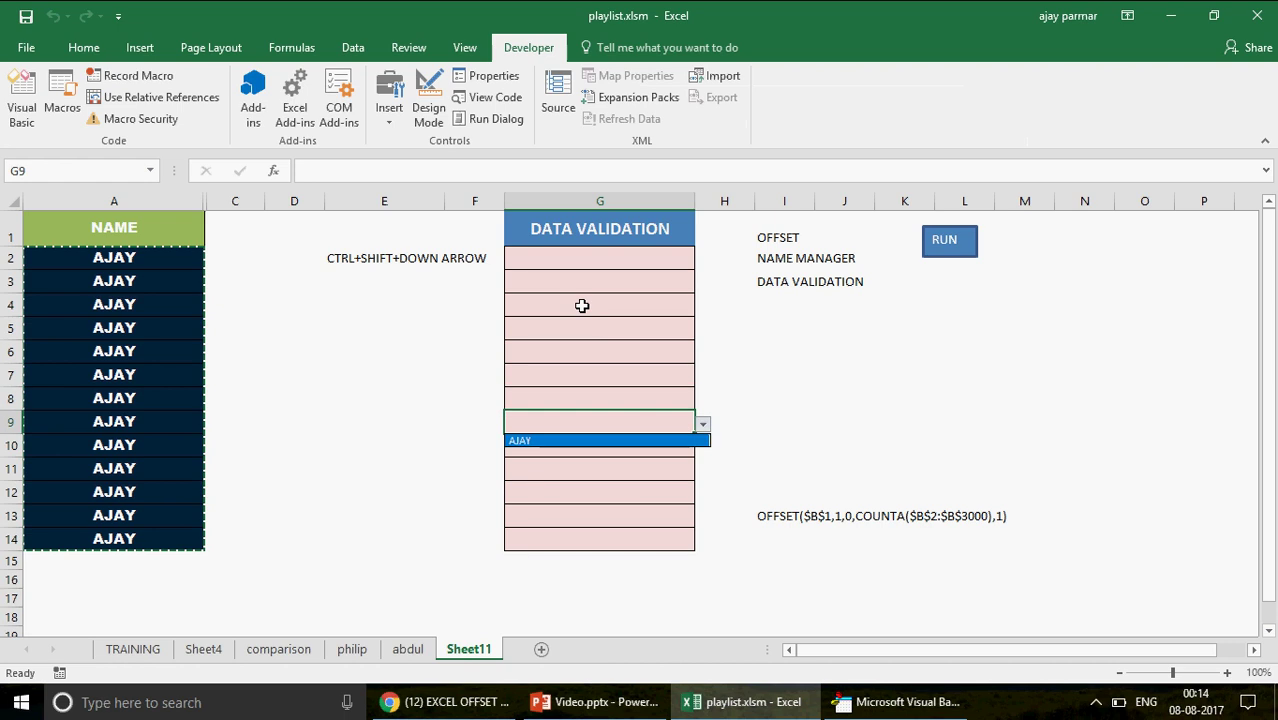
{"action": "key", "text": "Escape"}
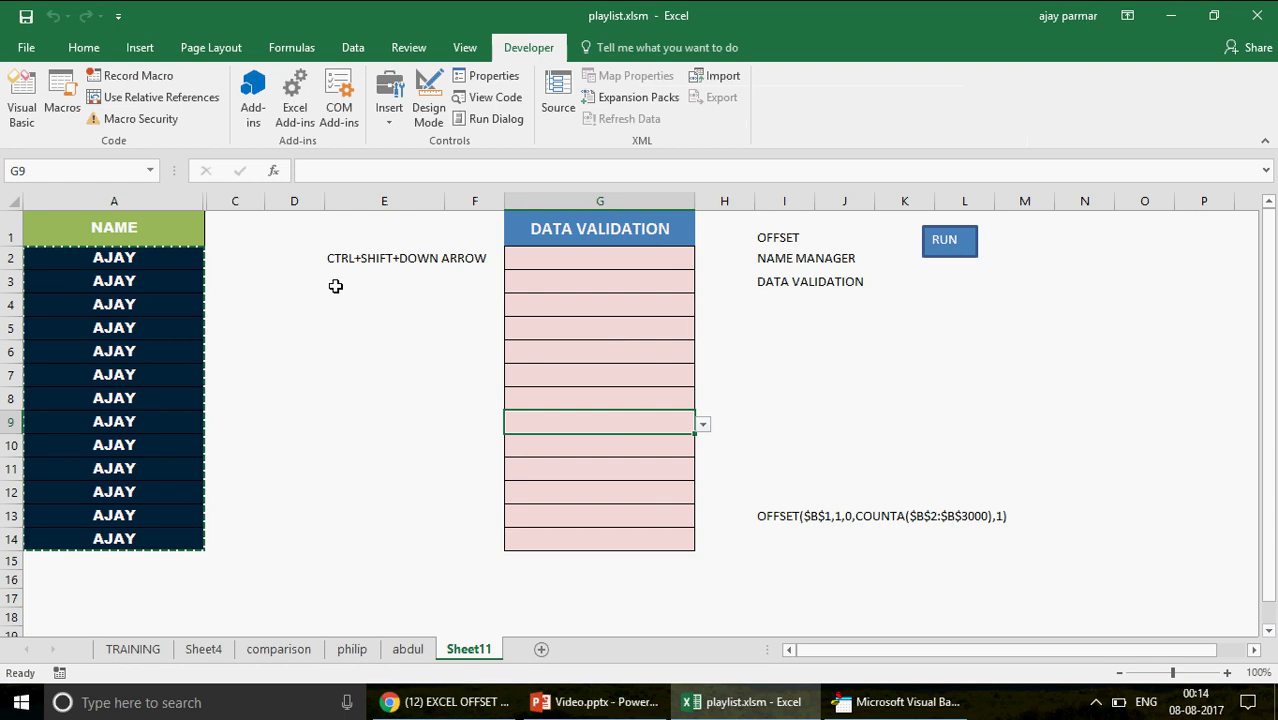
Step: Reveal hidden column B and compare its UNIQUE ITEMS entries with the names in A2:A14
{"action": "double_click", "coordinate": [211, 201]}
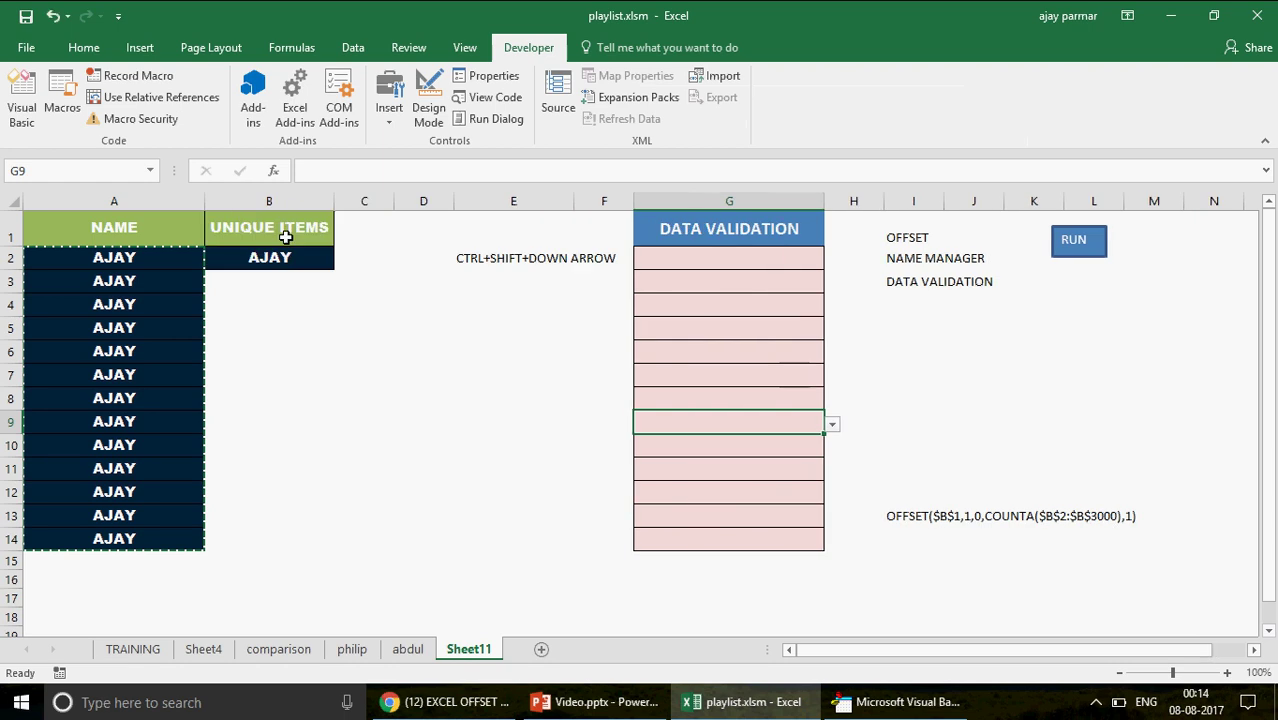
{"action": "left_click", "coordinate": [282, 260]}
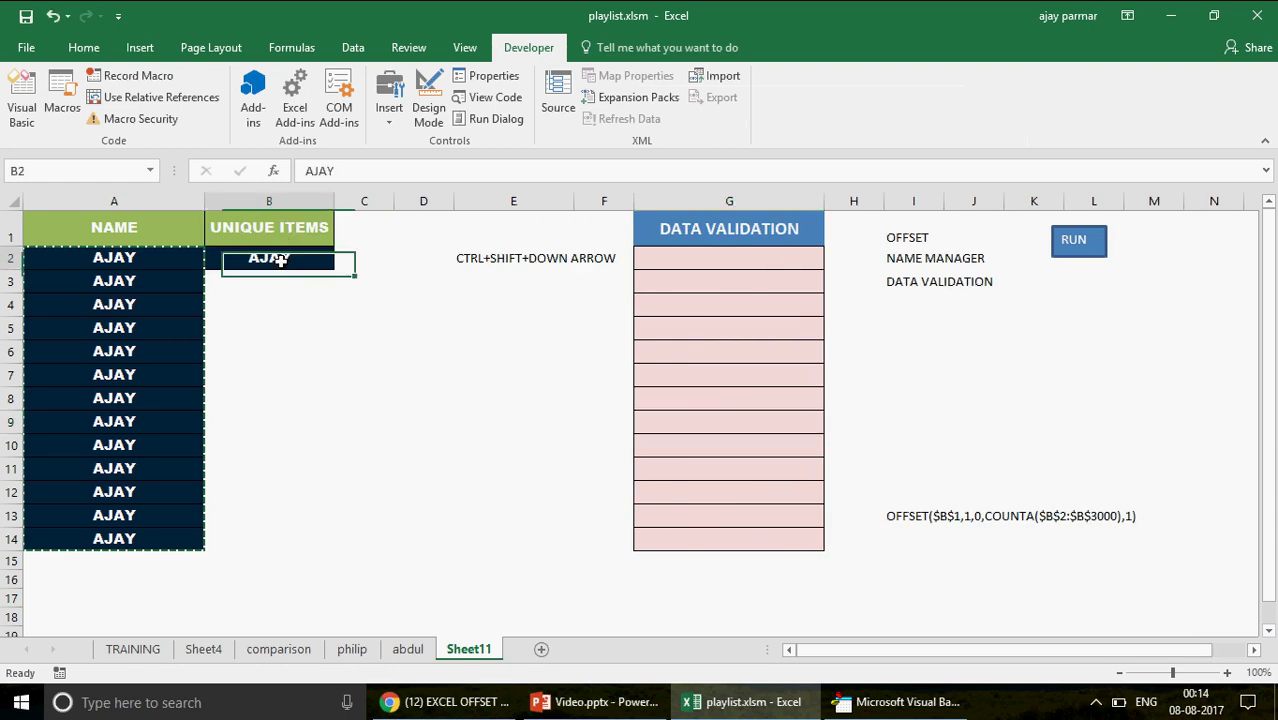
{"action": "left_click", "coordinate": [117, 258]}
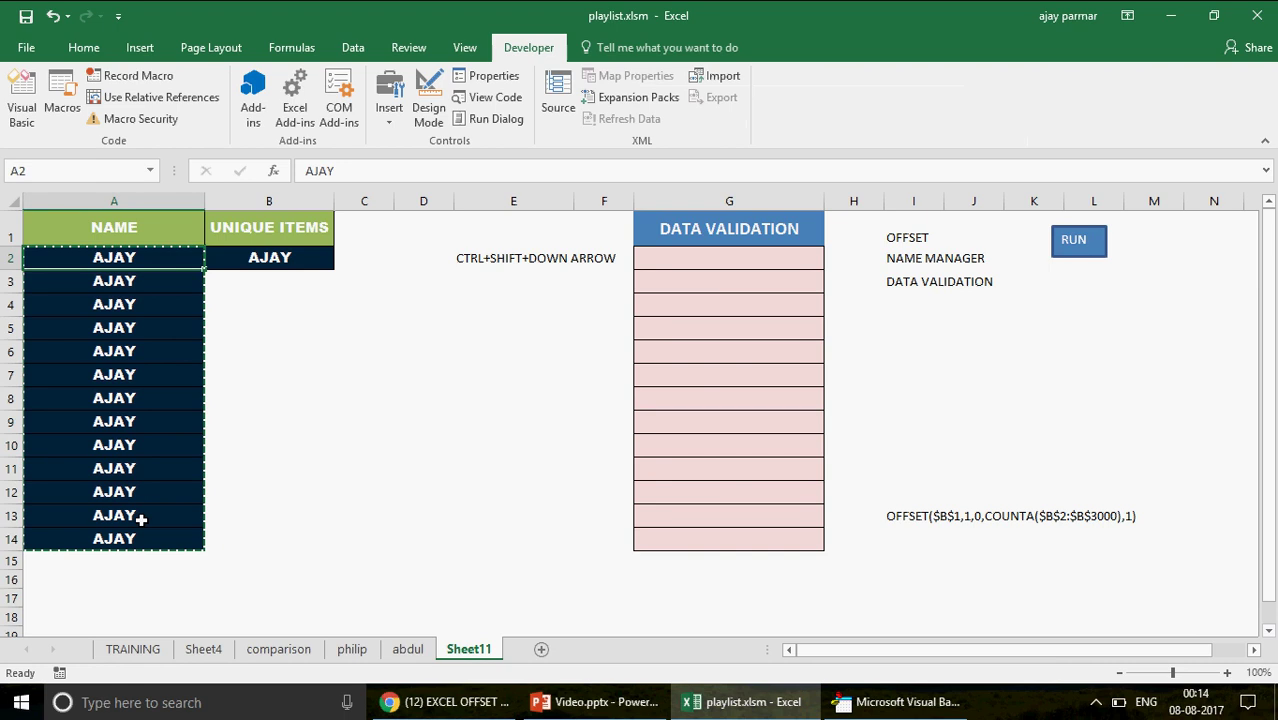
{"action": "key", "text": "ctrl+shift+Down"}
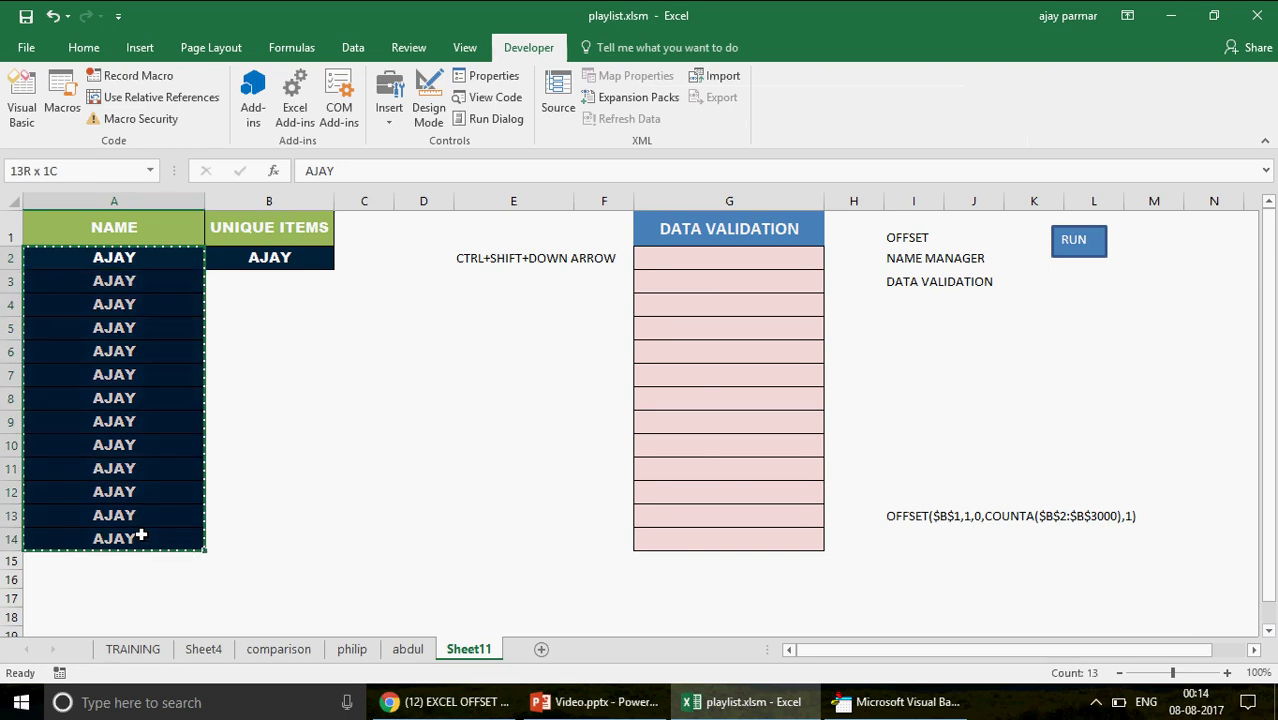
{"action": "left_click", "coordinate": [284, 257]}
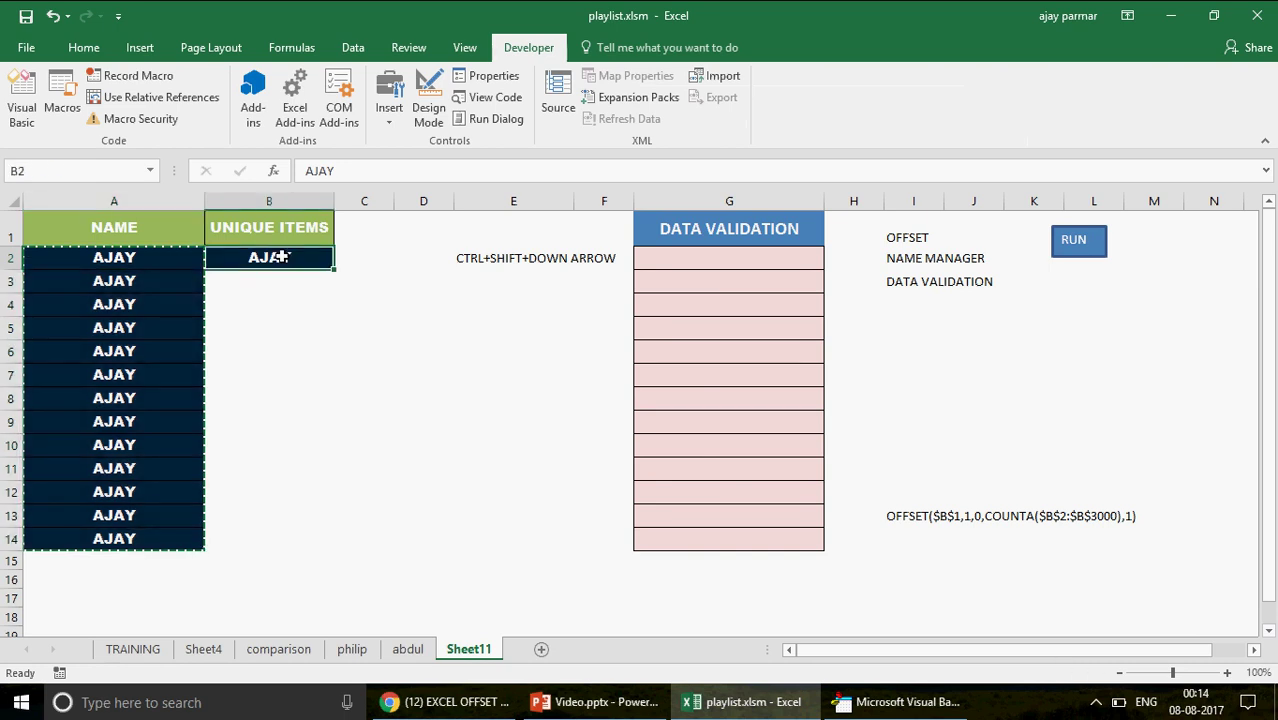
Step: Hide column B again and move the selection to an empty cell
{"action": "left_click", "coordinate": [291, 199]}
{"action": "right_click", "coordinate": [291, 199]}
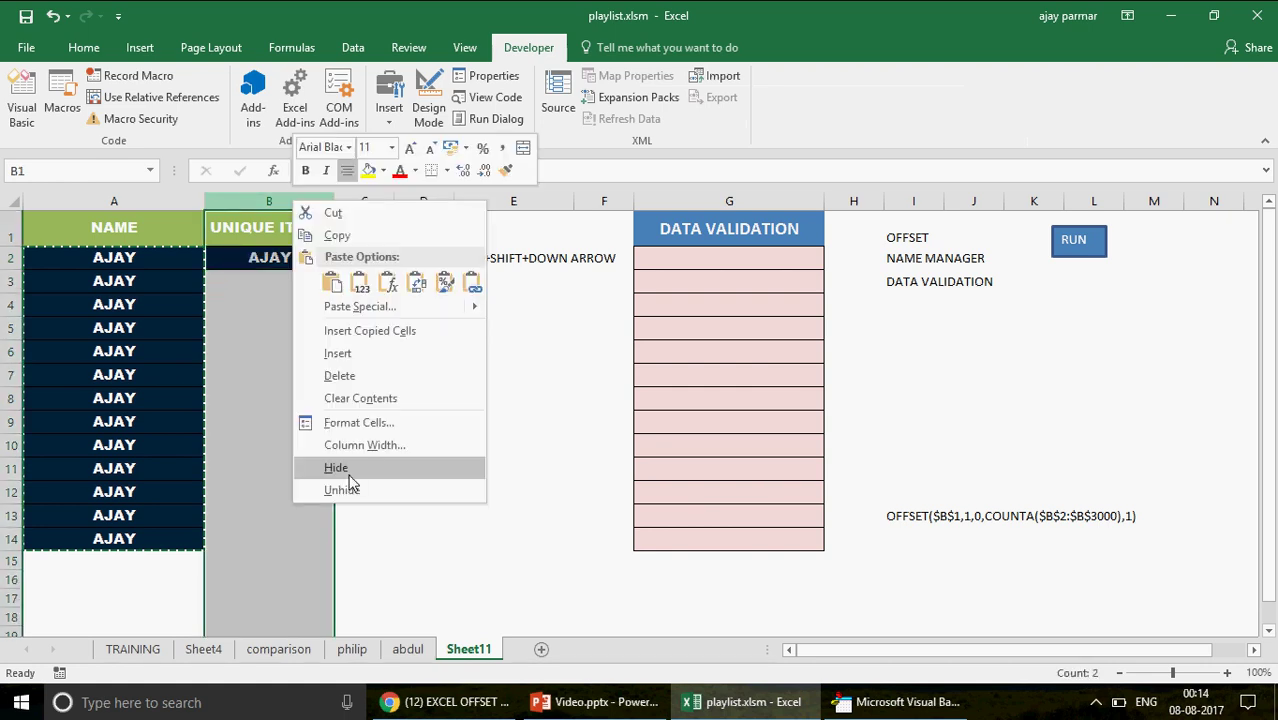
{"action": "left_click", "coordinate": [345, 470]}
{"action": "left_click", "coordinate": [863, 414]}
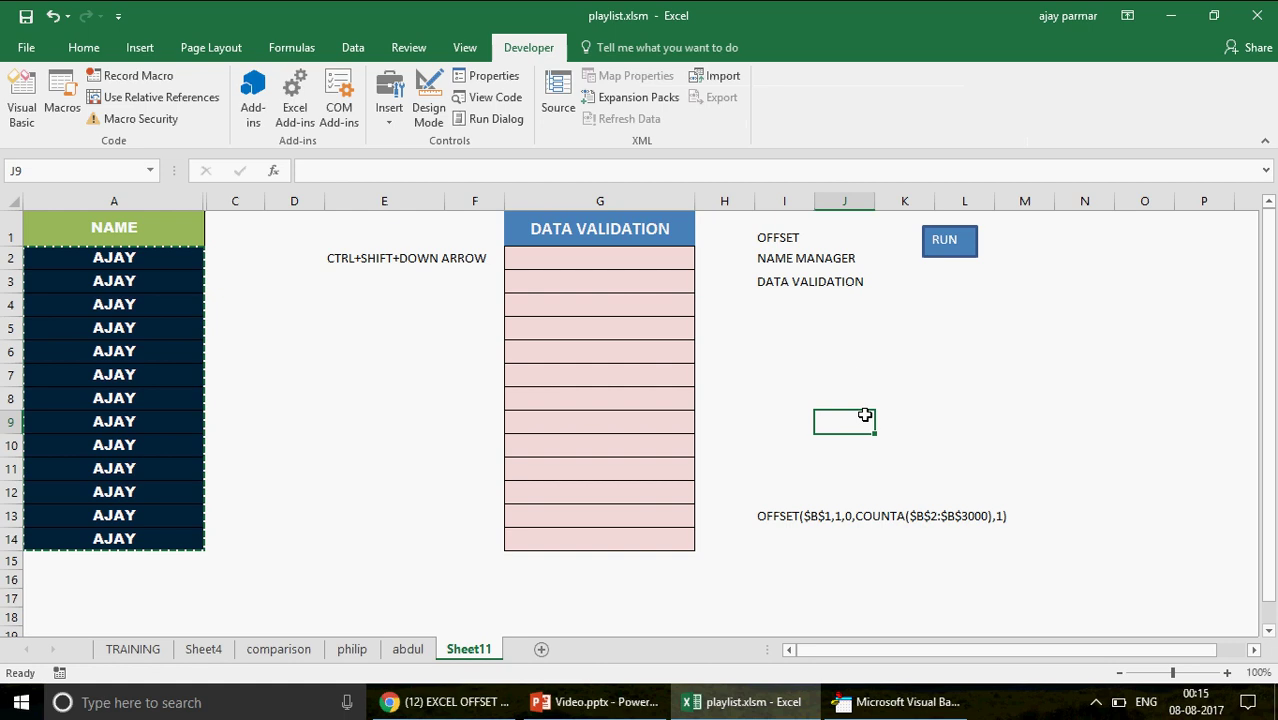
{"action": "left_click", "coordinate": [852, 357]}
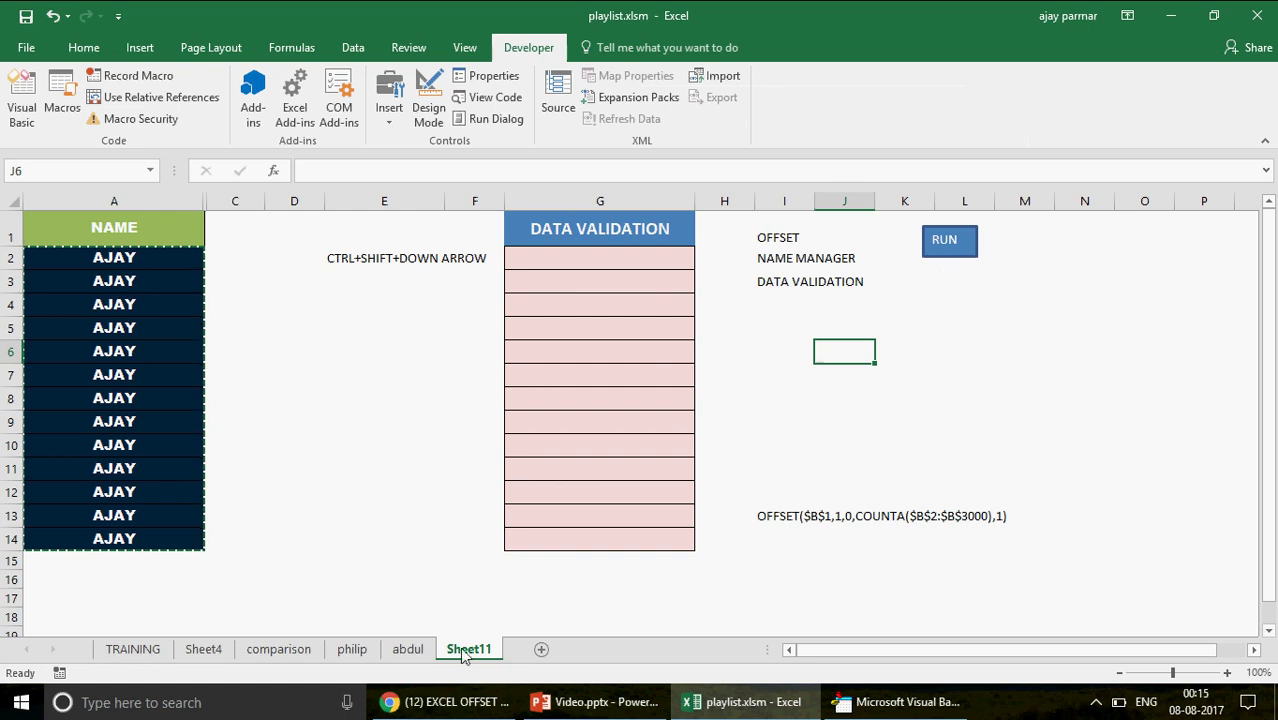
Step: Open the code module of Sheet5 (Sheet11) in the Visual Basic editor and widen the code area
{"action": "left_click", "coordinate": [907, 704]}
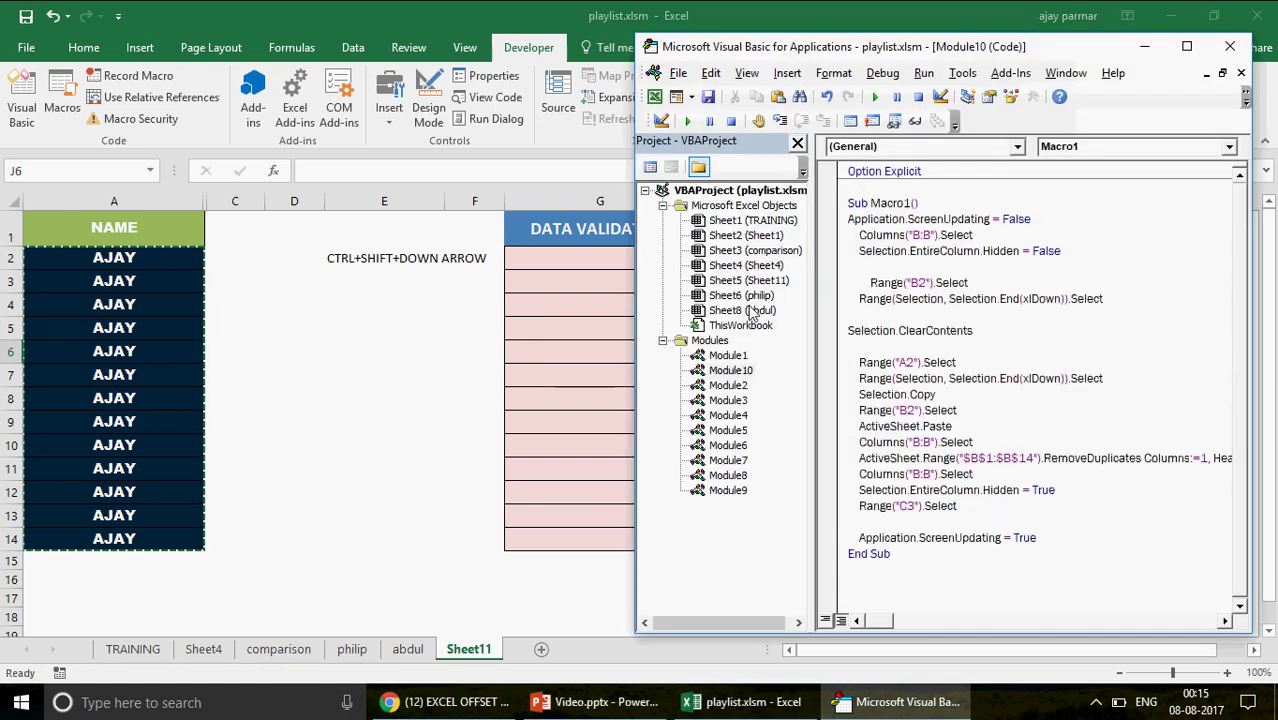
{"action": "left_click", "coordinate": [748, 282]}
{"action": "double_click", "coordinate": [748, 282]}
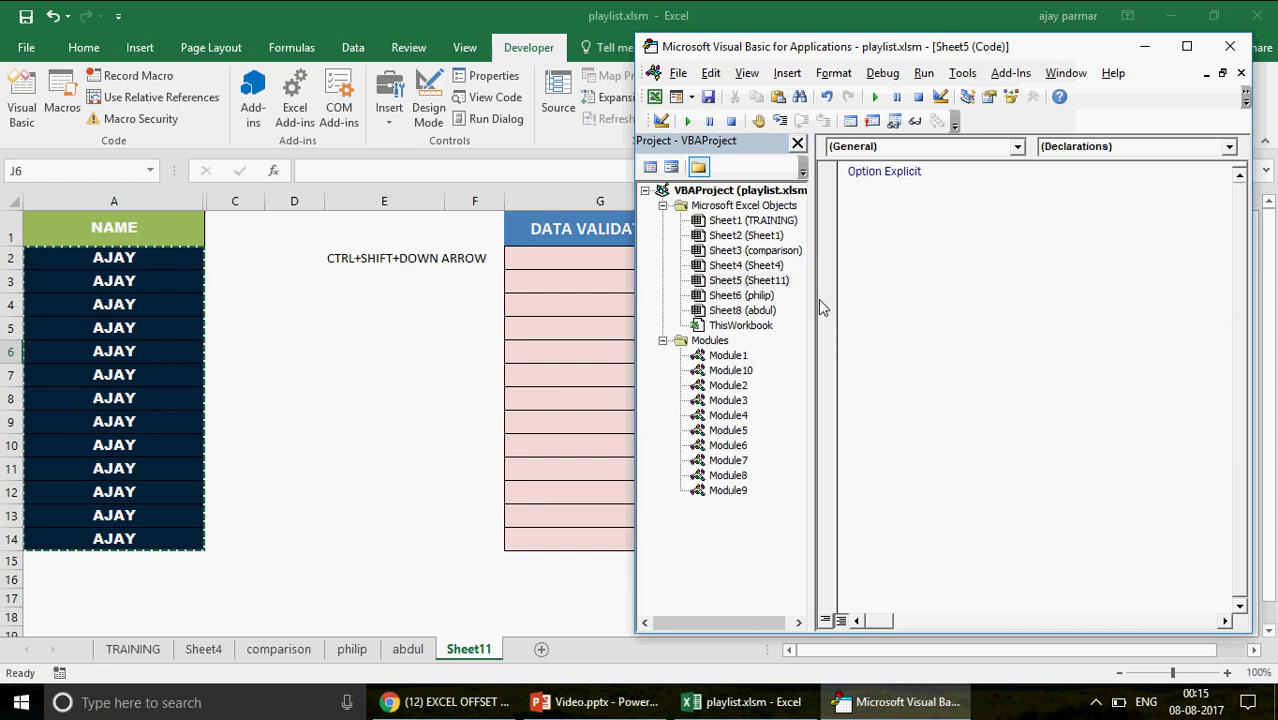
{"action": "left_click_drag", "start_coordinate": [763, 290], "coordinate": [765, 290]}
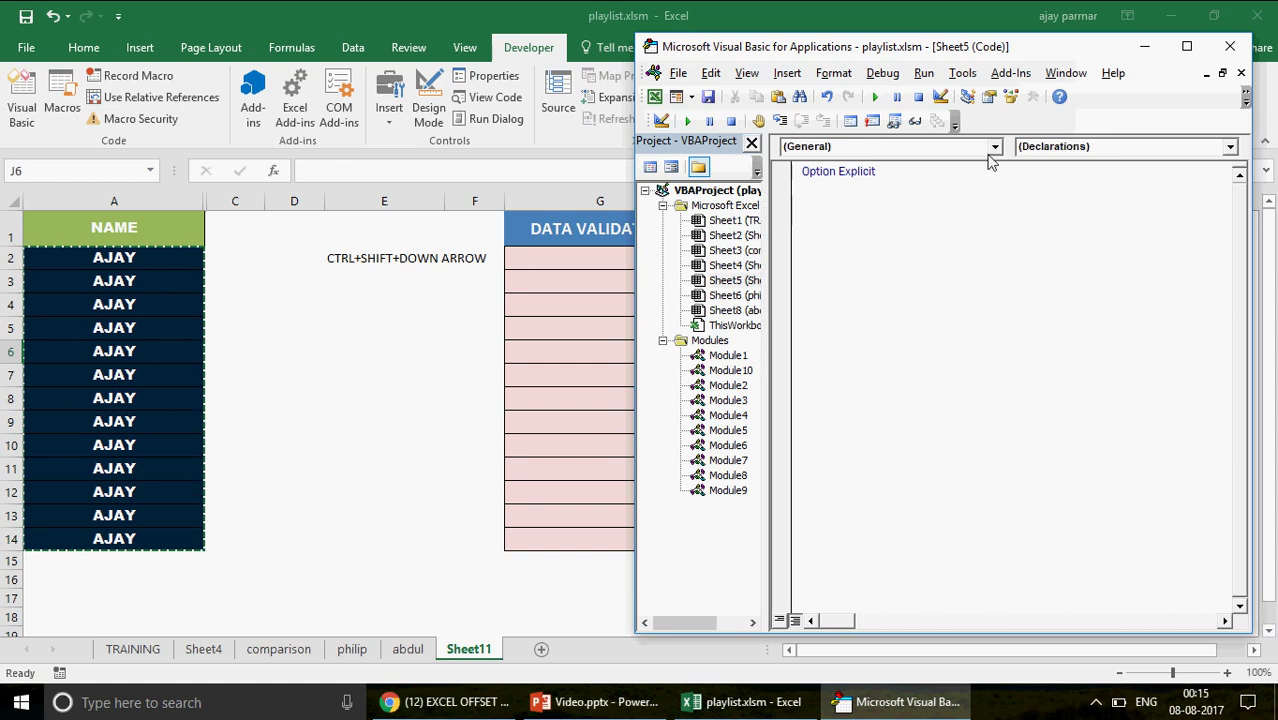
Step: Create a Worksheet_Activate event procedure in the Sheet11 code module
{"action": "left_click", "coordinate": [993, 147]}
{"action": "left_click", "coordinate": [849, 179]}
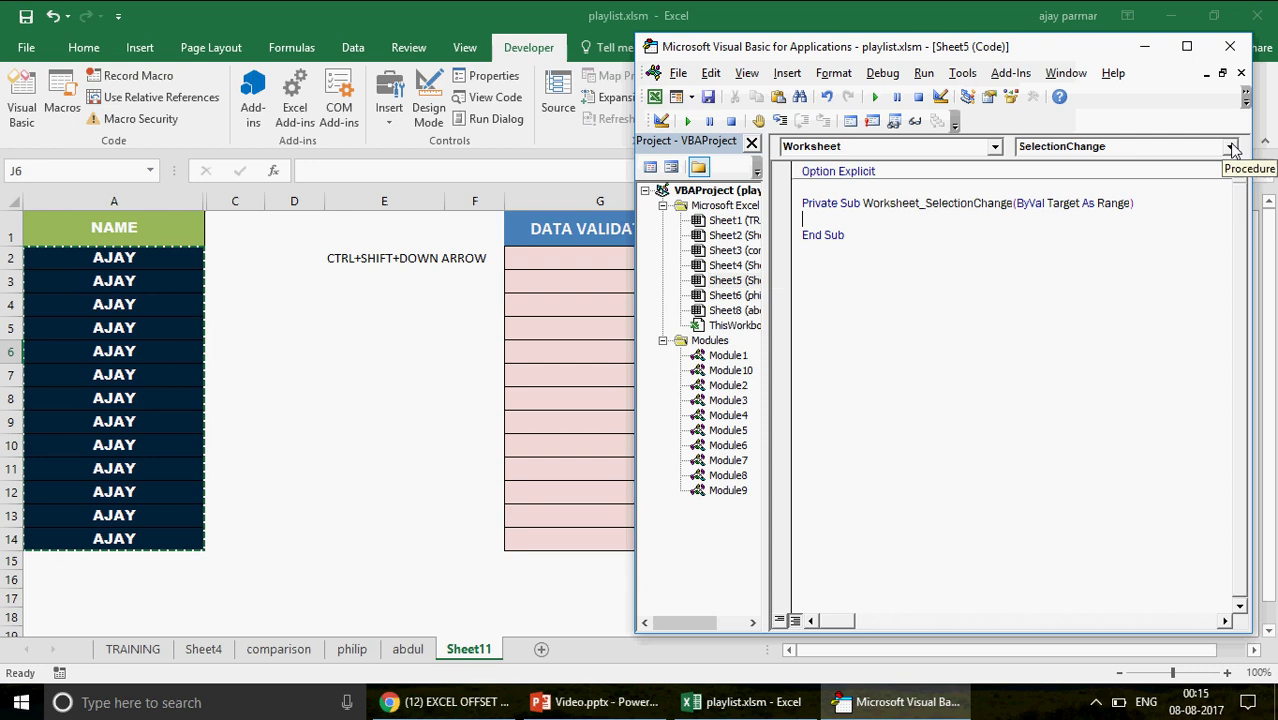
{"action": "left_click", "coordinate": [1231, 147]}
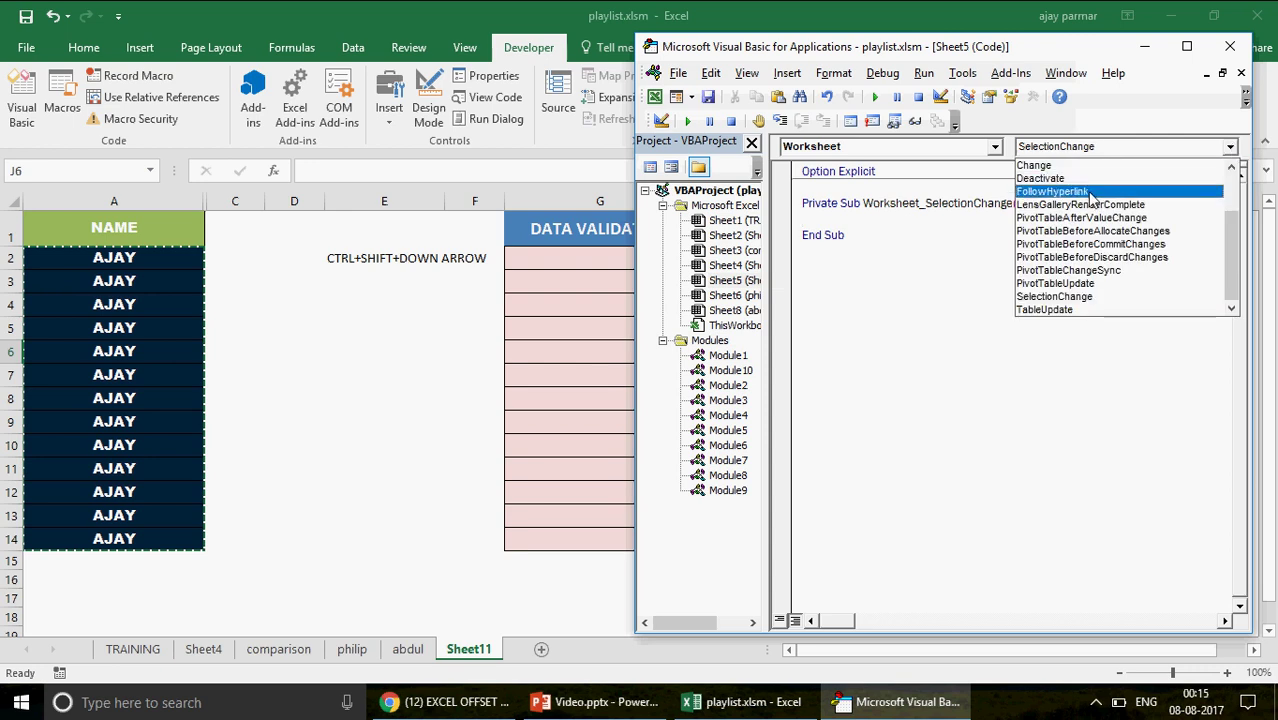
{"action": "left_click_drag", "start_coordinate": [1237, 290], "coordinate": [1215, 228]}
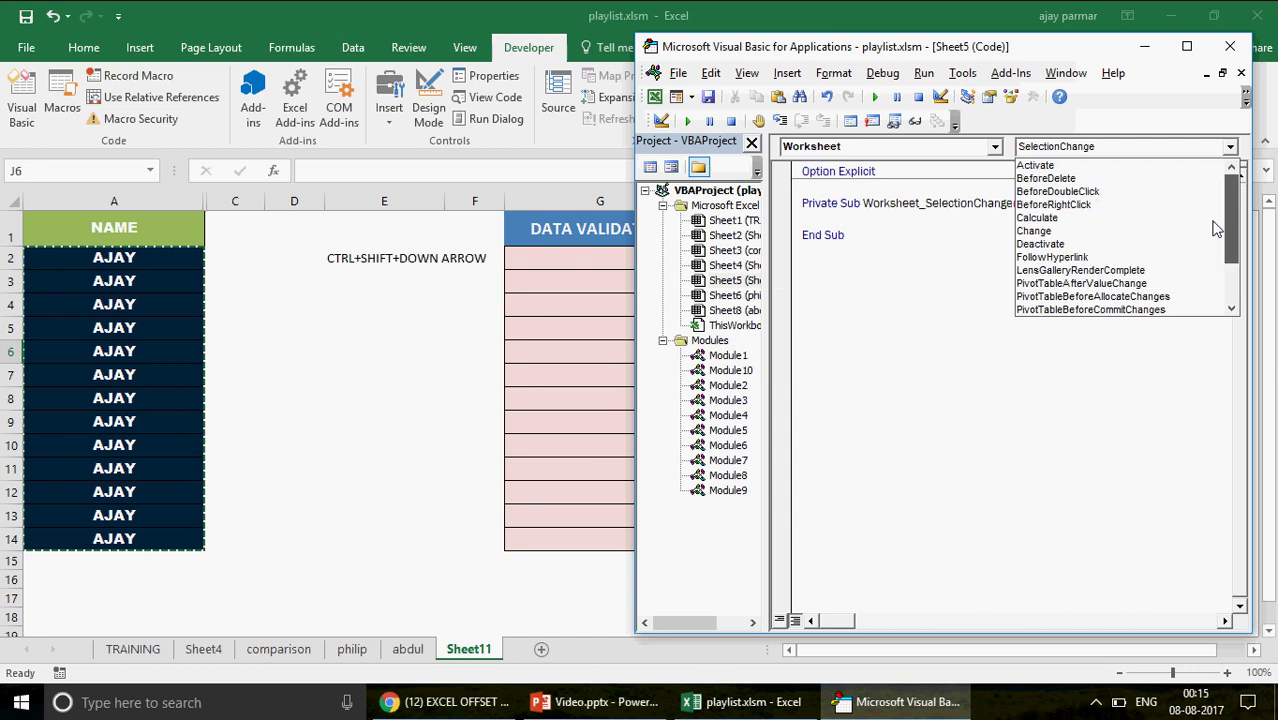
{"action": "left_click", "coordinate": [1108, 166]}
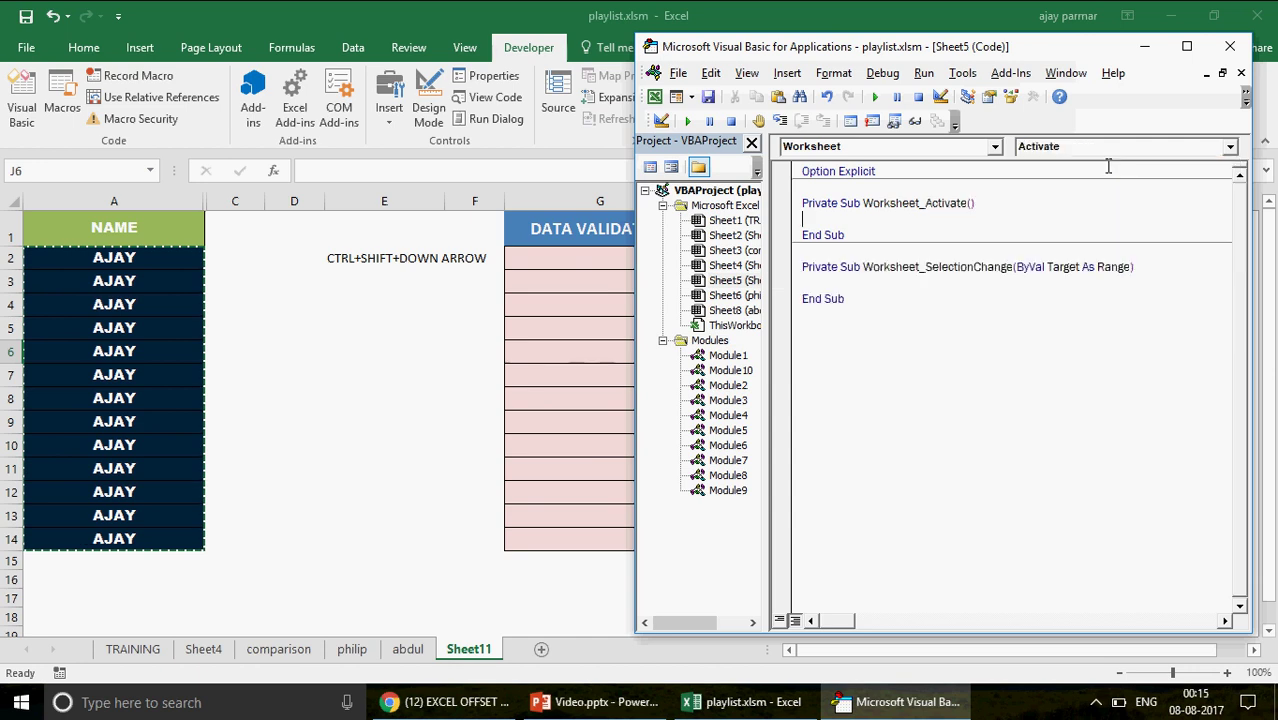
Step: Delete the empty Worksheet_SelectionChange procedure from the sheet's code
{"action": "left_click", "coordinate": [857, 298]}
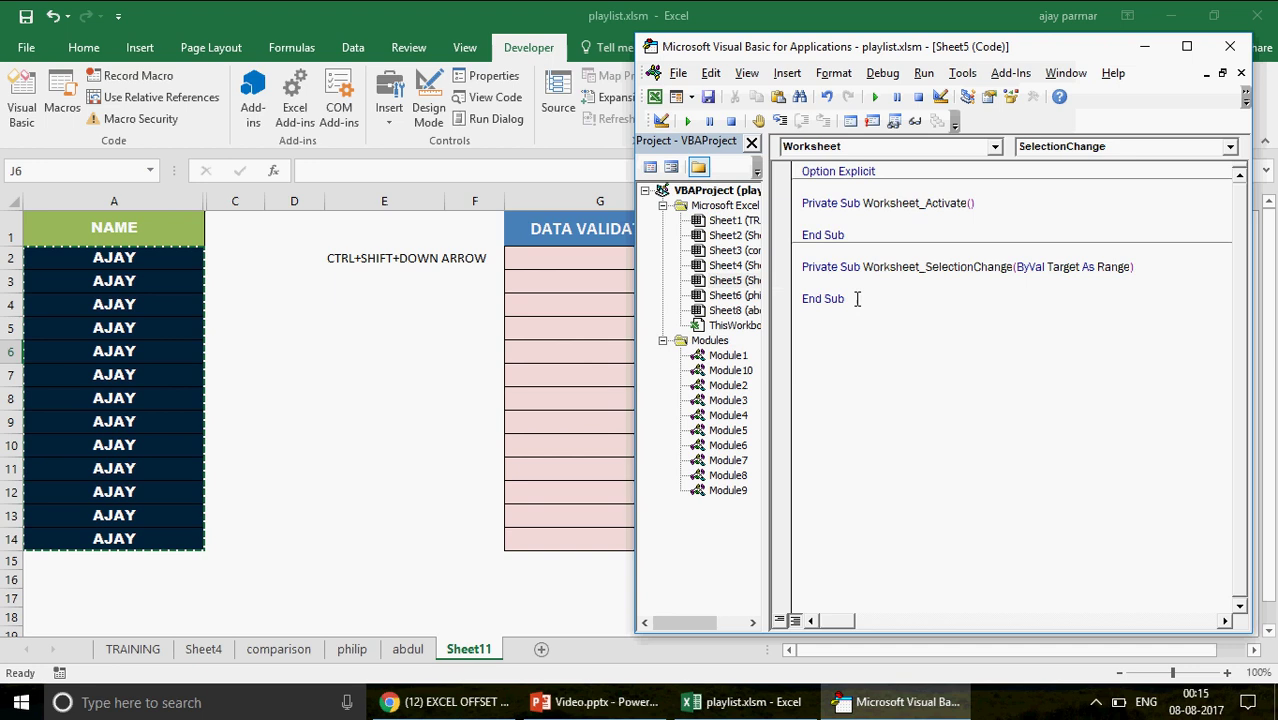
{"action": "left_click_drag", "start_coordinate": [857, 298], "coordinate": [803, 262]}
{"action": "key", "text": "Delete"}
Step: Insert blank lines inside the Worksheet_Activate procedure and place the cursor within its body
{"action": "key", "text": "Up"}
{"action": "key", "text": "Return"}
{"action": "key", "text": "Return"}
{"action": "key", "text": "Return"}
{"action": "key", "text": "Return"}
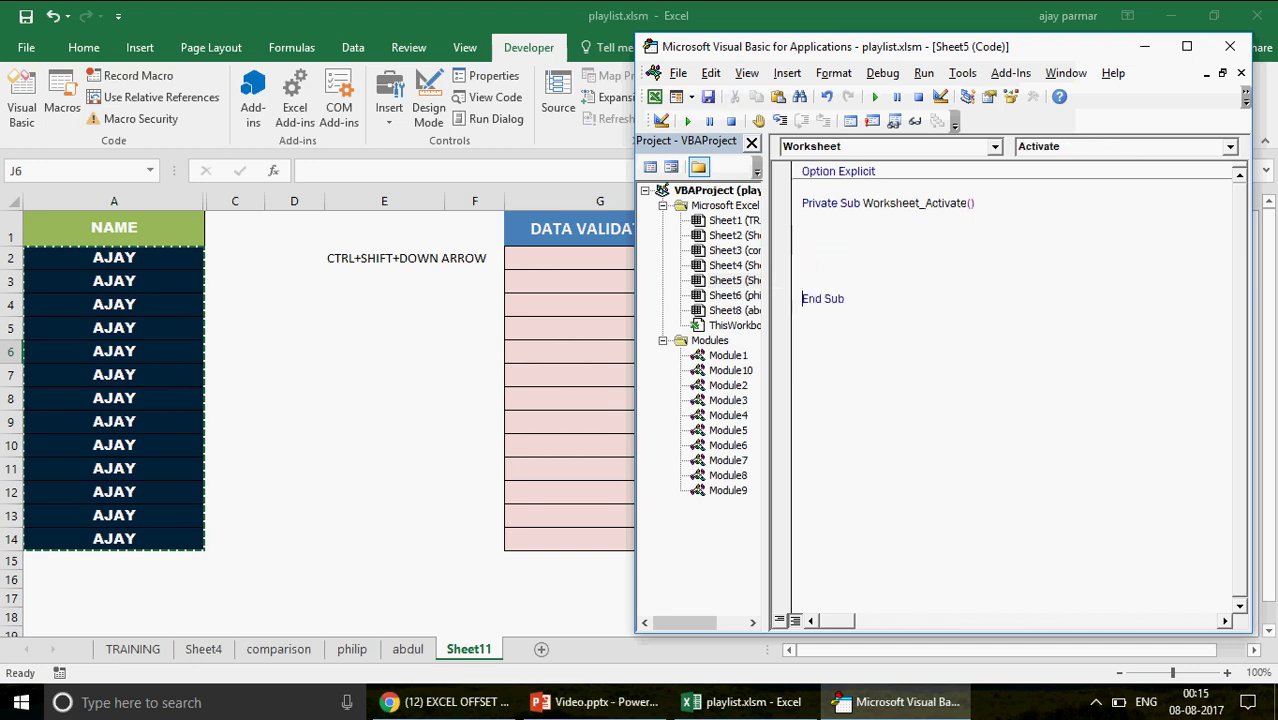
{"action": "key", "text": "Return"}
{"action": "left_click", "coordinate": [828, 248]}
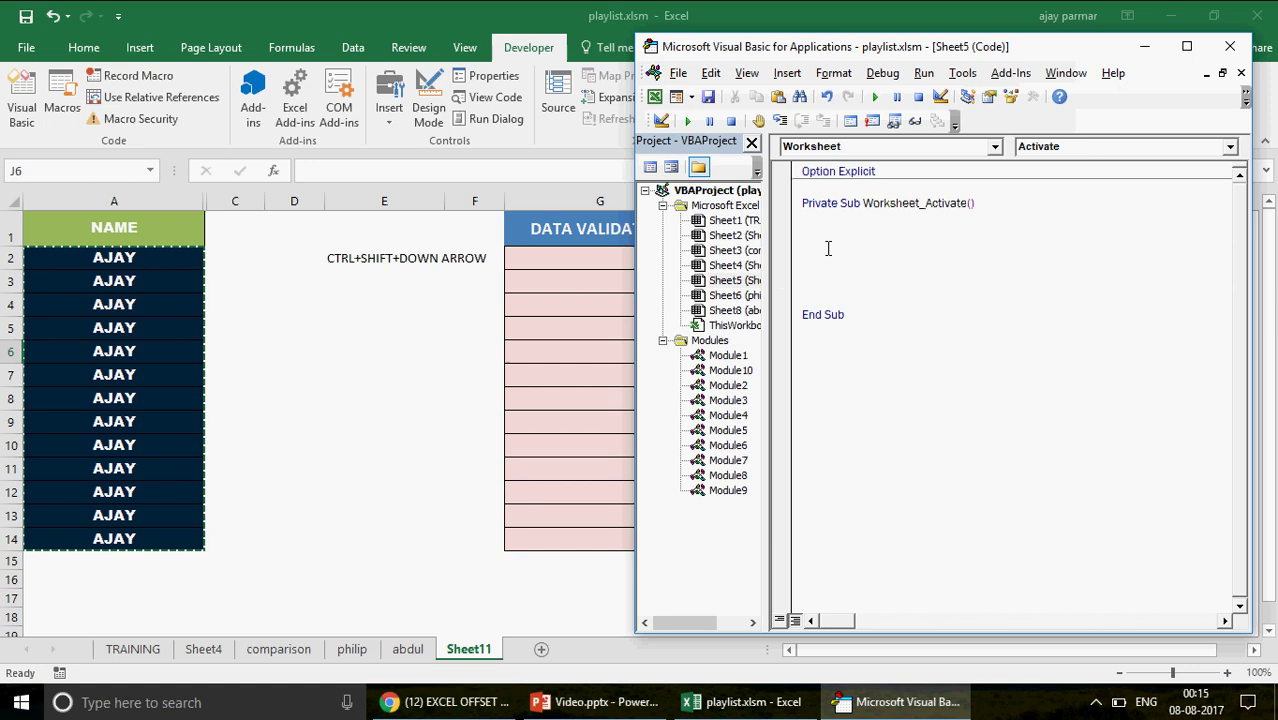
Step: Add a MsgBox line reading " Dont forget to run the macro" to the Worksheet_Activate procedure
{"action": "double_click", "coordinate": [893, 205]}
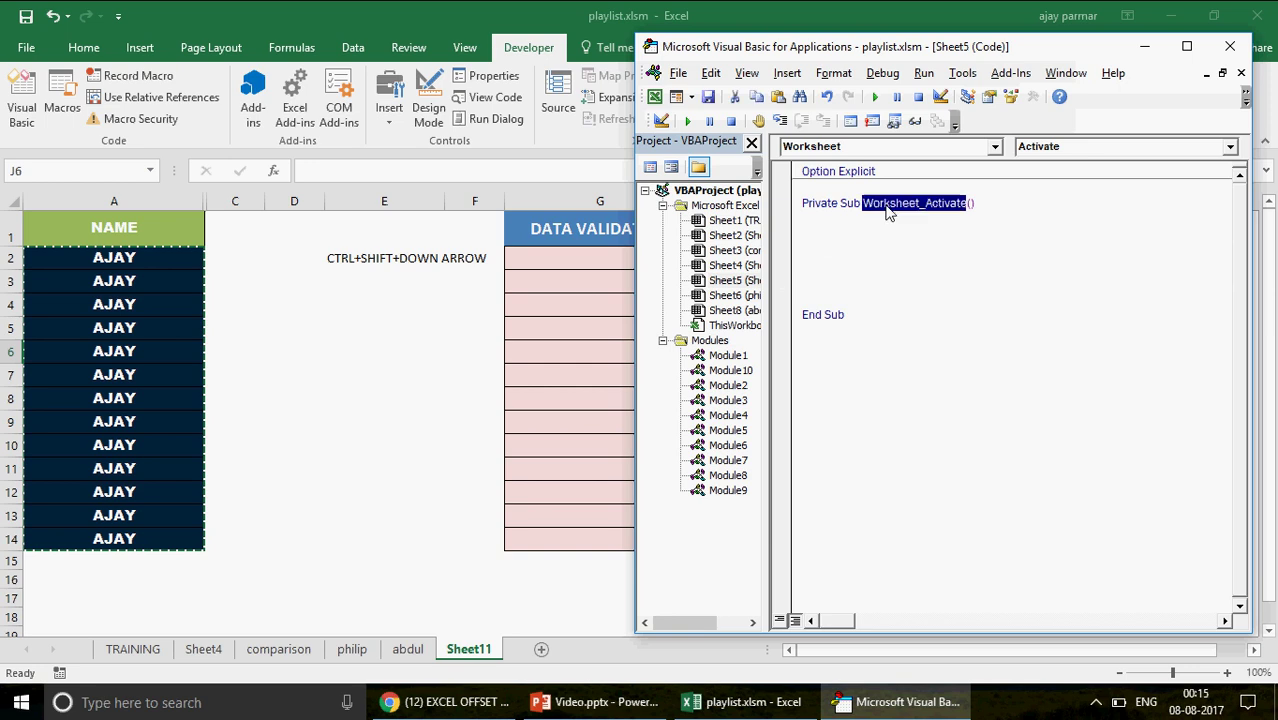
{"action": "left_click", "coordinate": [833, 241]}
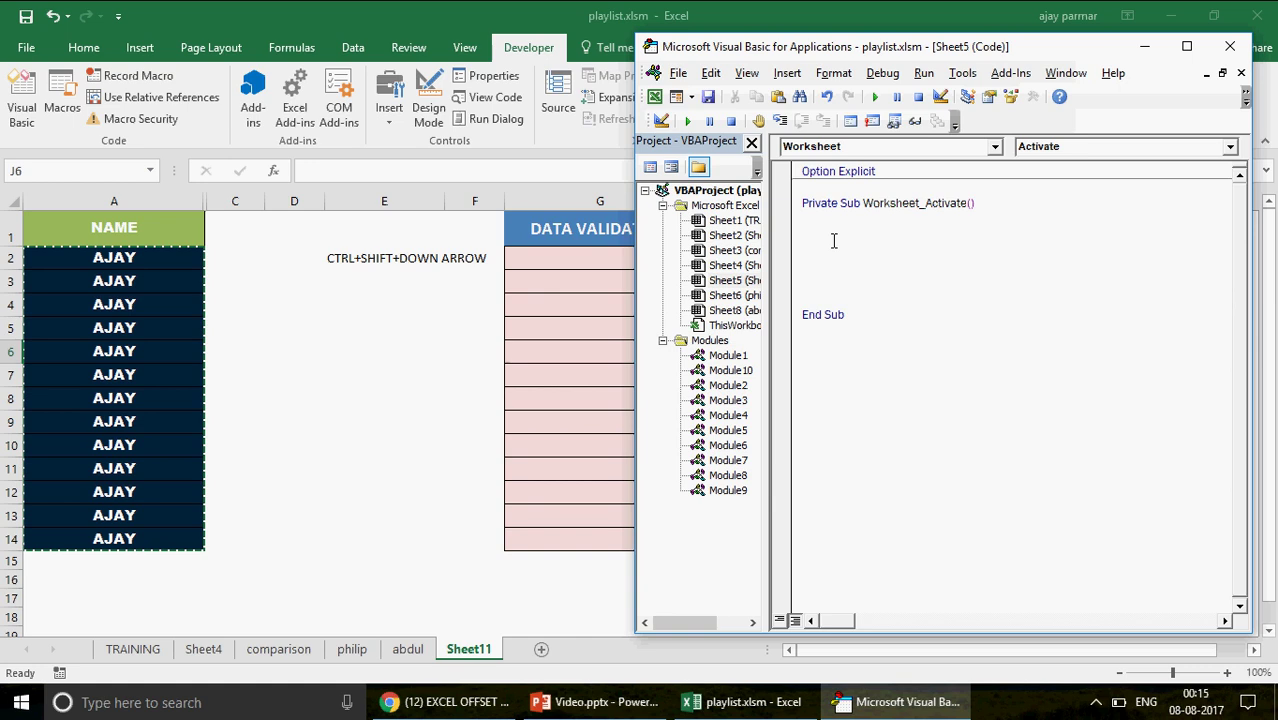
{"action": "type", "text": "MSGBOX \"D"}
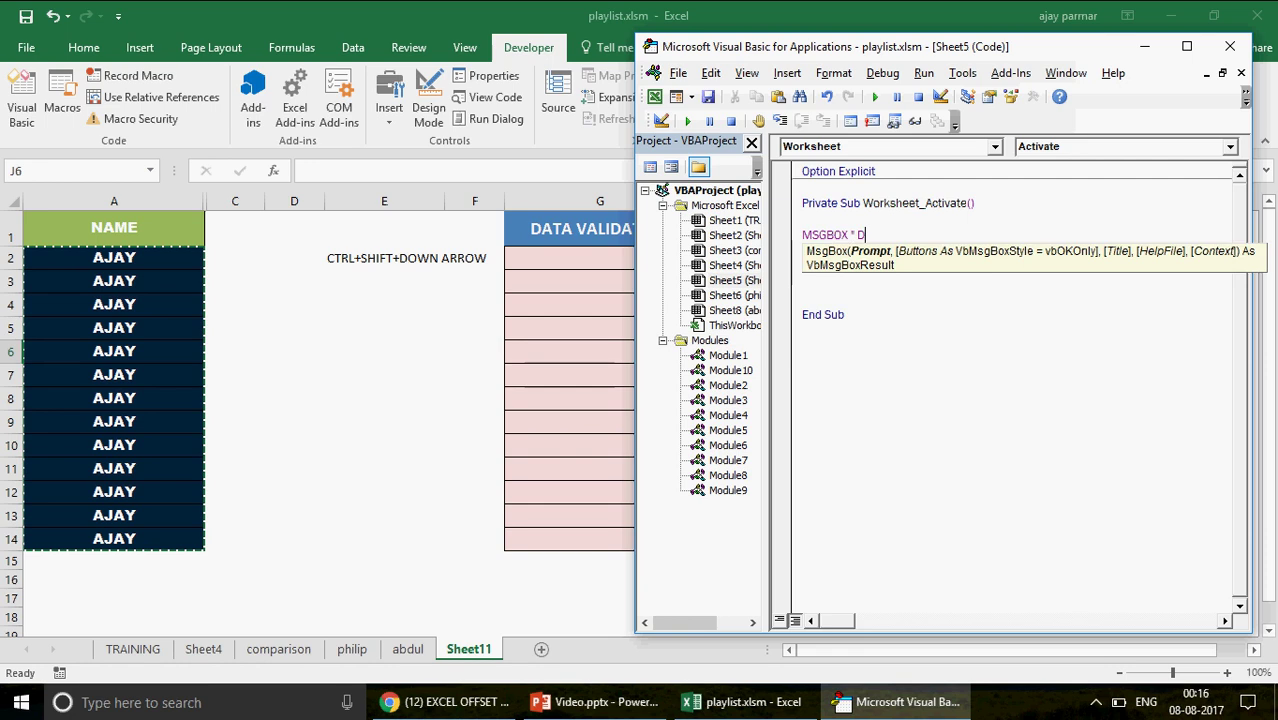
{"action": "type", "text": "ont forget to run the macro"}
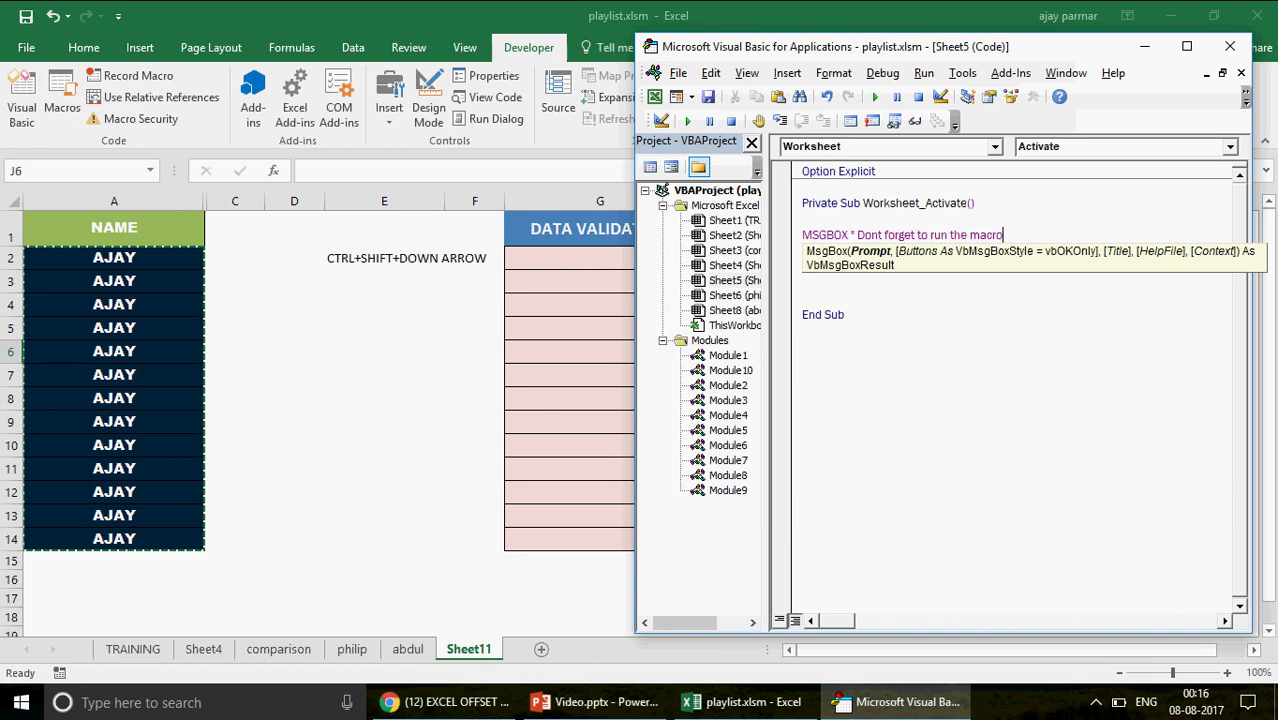
{"action": "key", "text": "Return"}
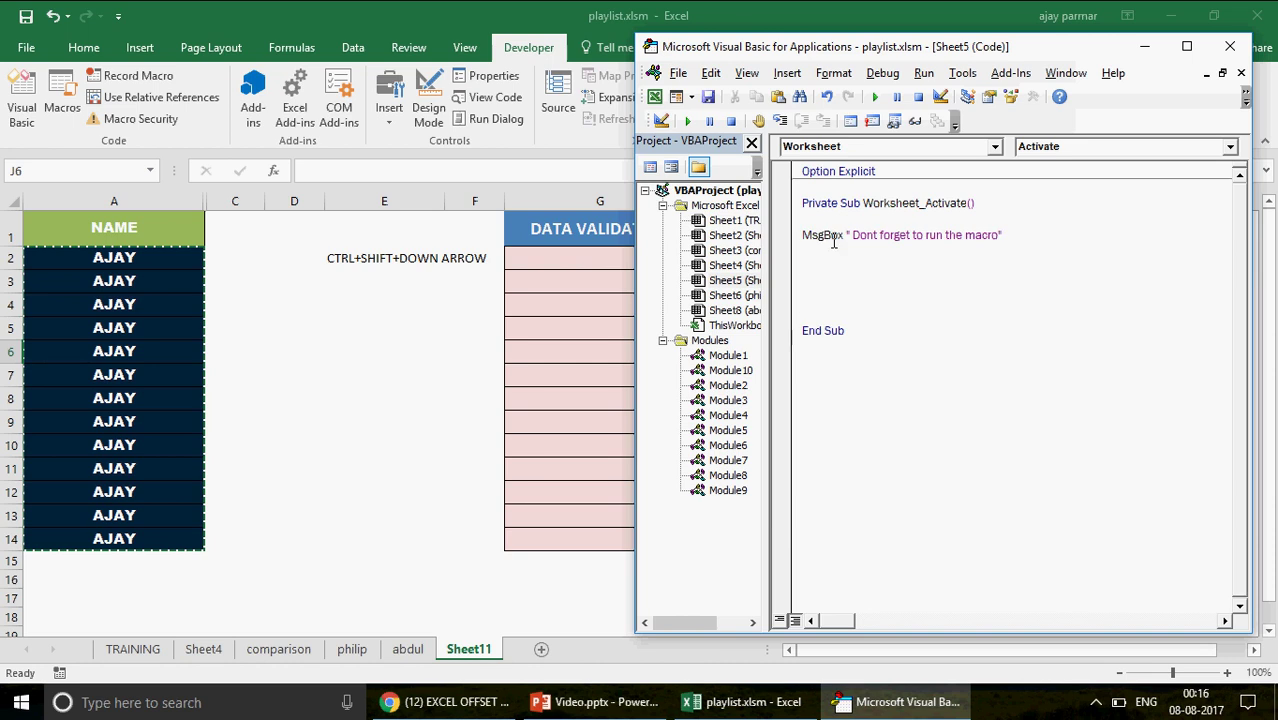
Step: Test the activate event by switching to another sheet and back to Sheet11, and dismiss the message box
{"action": "left_click", "coordinate": [407, 312]}
{"action": "left_click", "coordinate": [408, 650]}
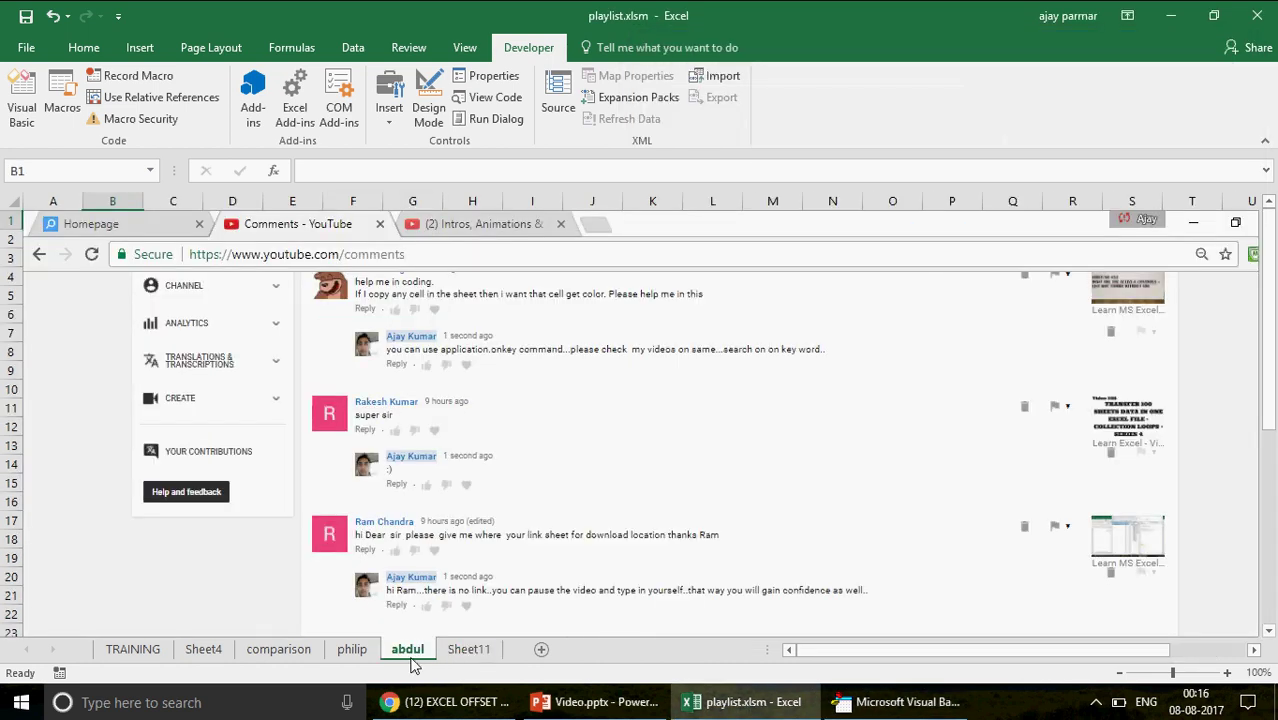
{"action": "left_click", "coordinate": [470, 650]}
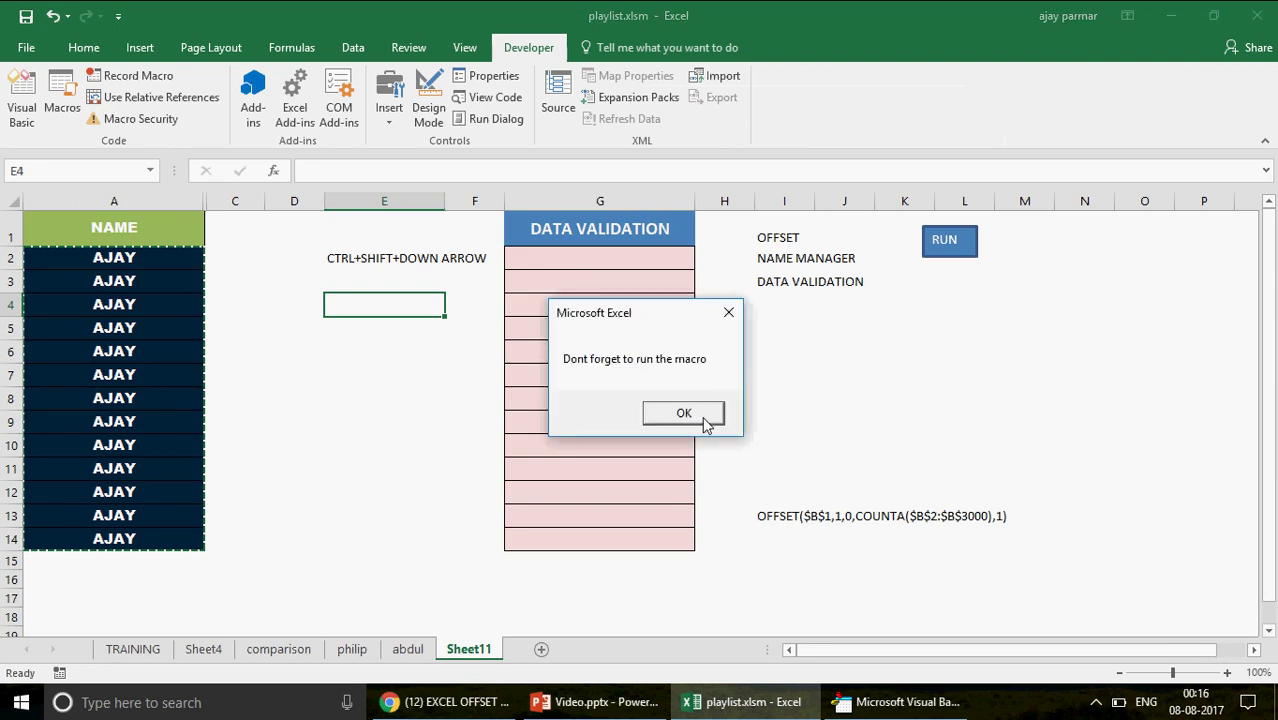
{"action": "left_click", "coordinate": [704, 422]}
Step: Comment out the MsgBox line in the Worksheet_Activate procedure
{"action": "left_click", "coordinate": [912, 705]}
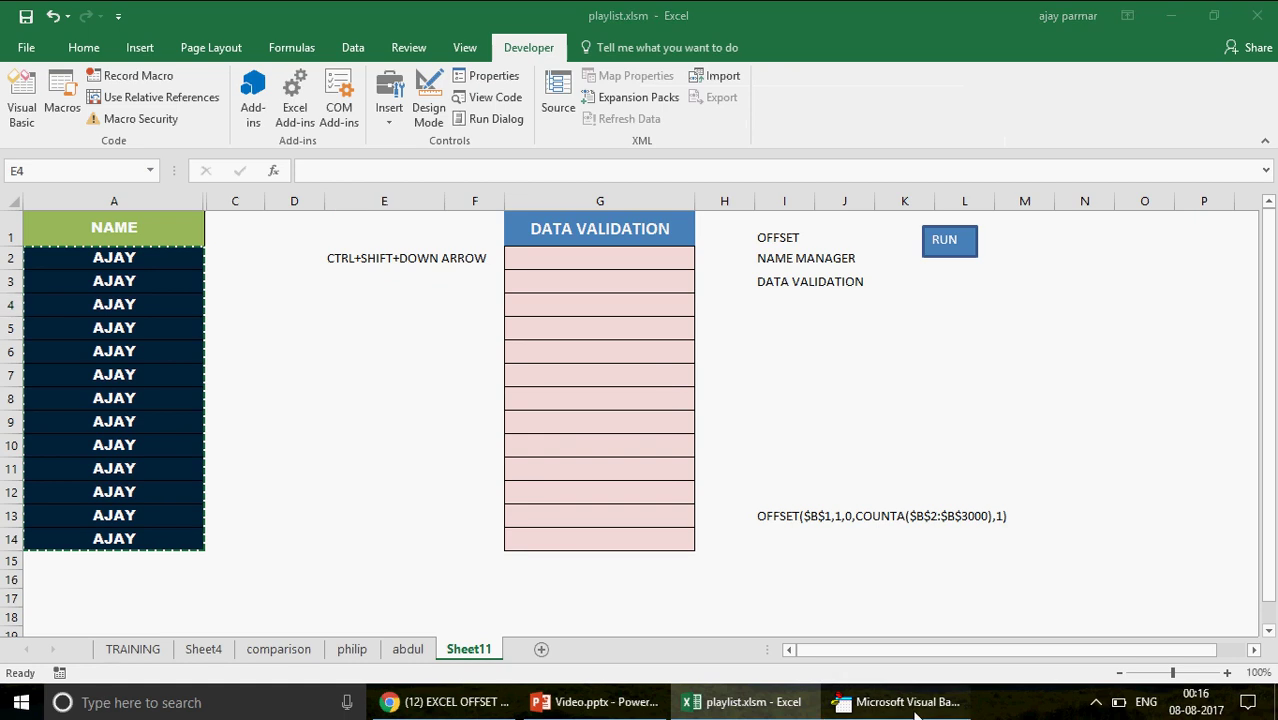
{"action": "left_click", "coordinate": [803, 235]}
{"action": "type", "text": "'"}
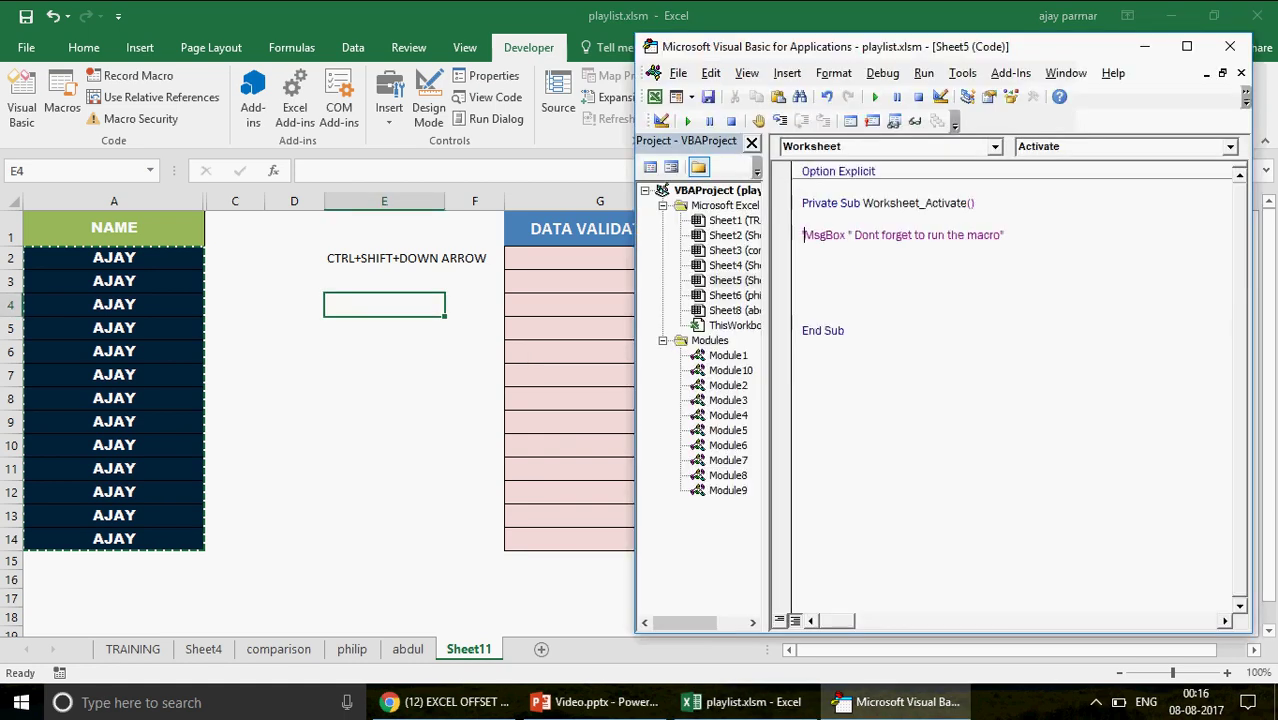
Step: Find the list-refreshing macro in Module10 and copy its name, Macro1
{"action": "double_click", "coordinate": [727, 355]}
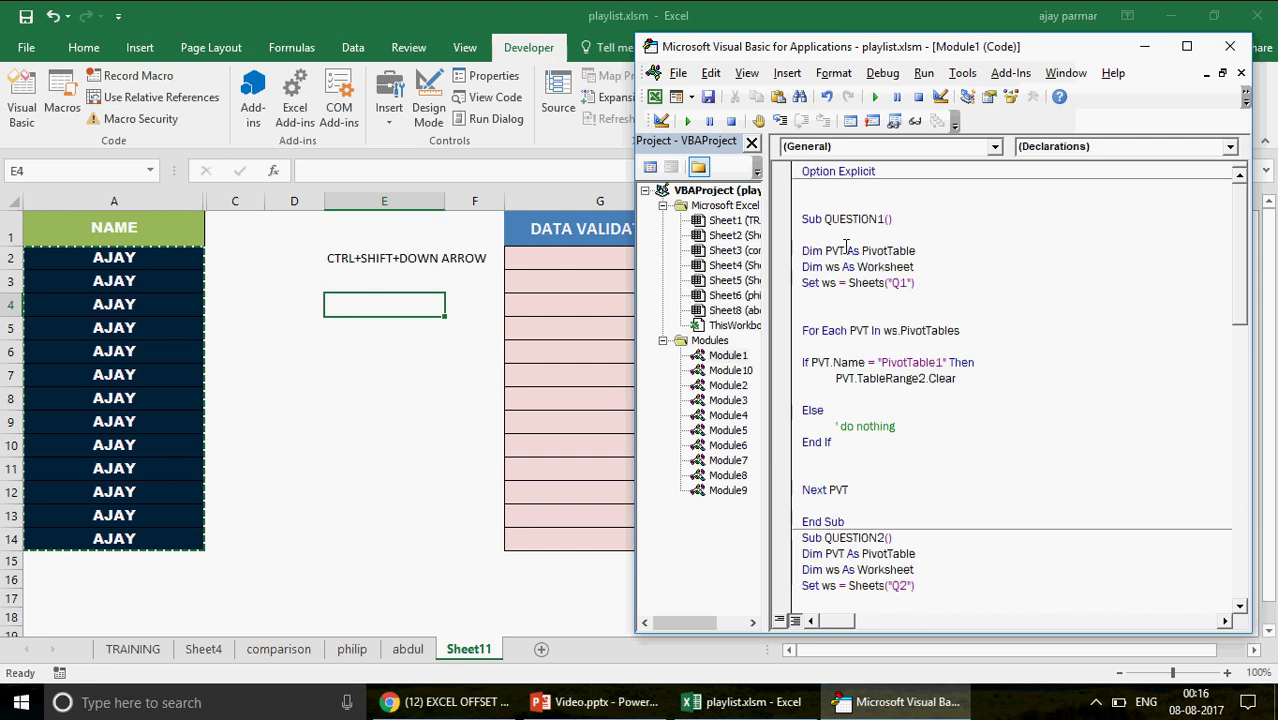
{"action": "double_click", "coordinate": [731, 370]}
{"action": "double_click", "coordinate": [845, 204]}
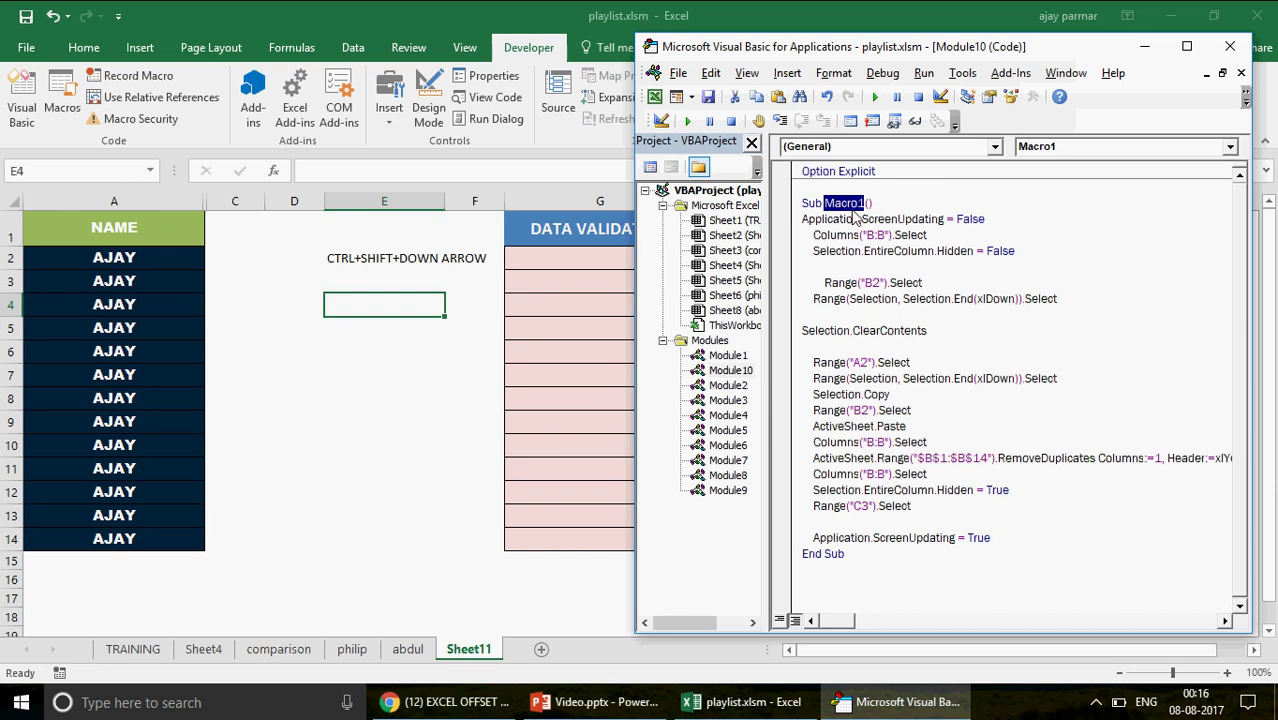
Step: Add the line Call Macro1 to the Worksheet_Activate procedure of Sheet5 (Sheet11)
{"action": "left_click_drag", "start_coordinate": [768, 283], "coordinate": [803, 283]}
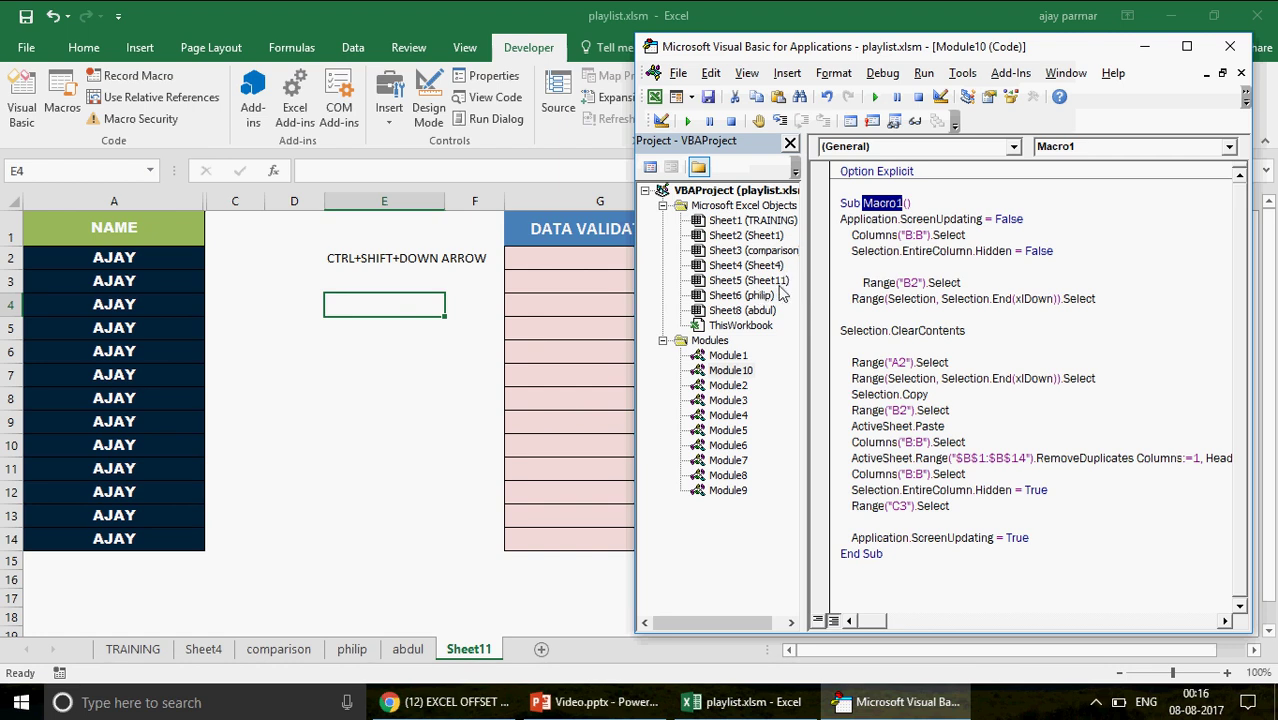
{"action": "double_click", "coordinate": [780, 283]}
{"action": "left_click", "coordinate": [895, 283]}
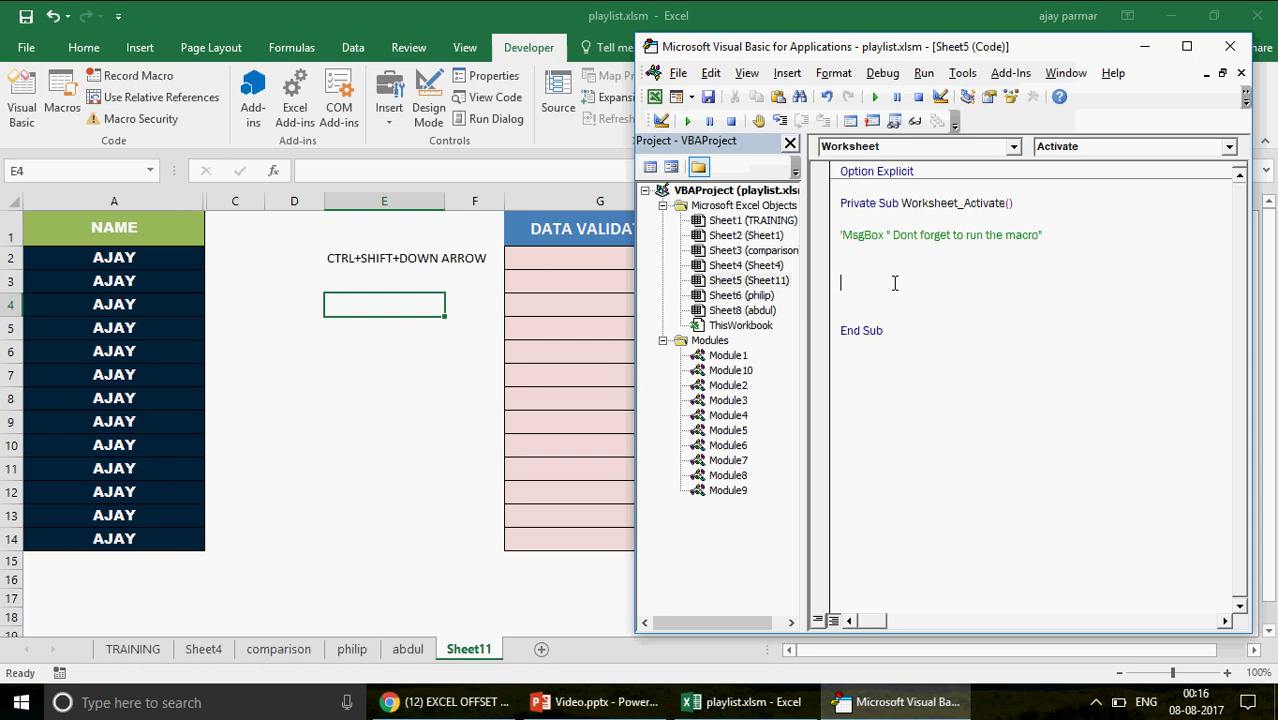
{"action": "key", "text": "ctrl+v"}
{"action": "left_click", "coordinate": [839, 283]}
{"action": "type", "text": "cakk"}
{"action": "key", "text": "BackSpace"}
{"action": "key", "text": "BackSpace"}
{"action": "type", "text": "ll"}
{"action": "left_click", "coordinate": [970, 313]}
Step: Set a breakpoint on Worksheet_Activate, reactivate Sheet11 to trigger it, and step into Macro1 before running the rest
{"action": "left_click", "coordinate": [820, 203]}
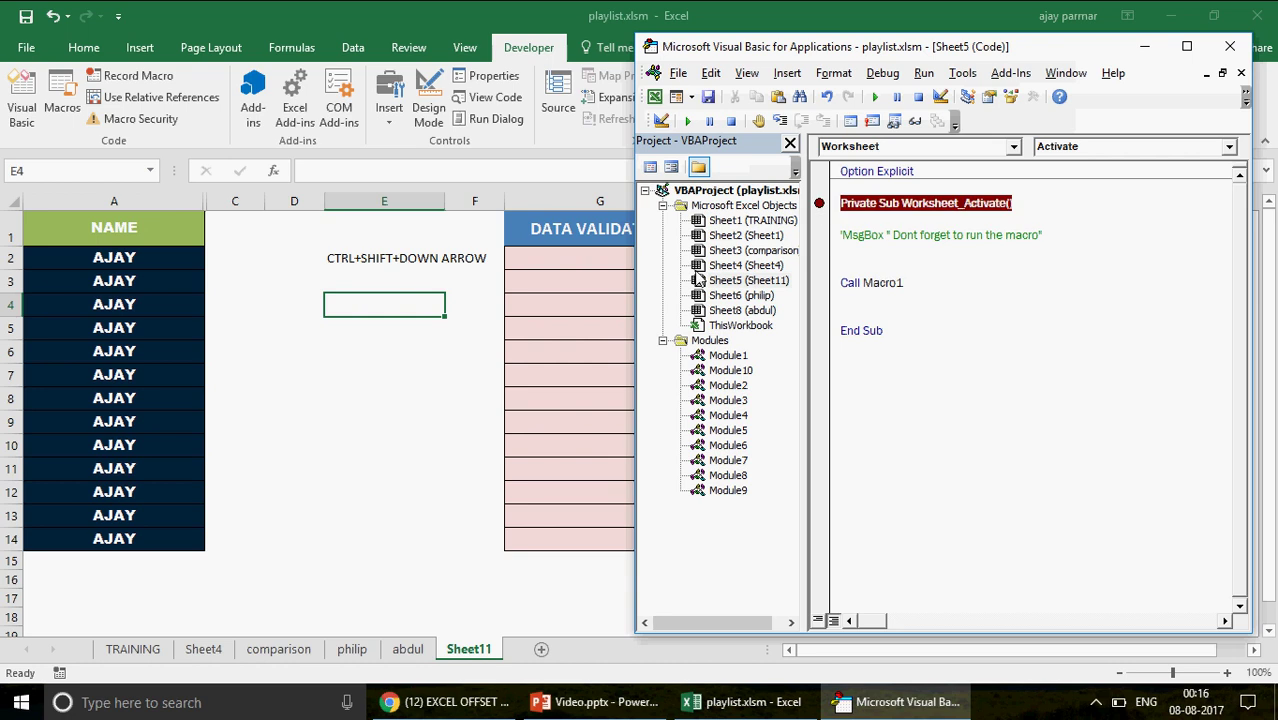
{"action": "left_click", "coordinate": [413, 652]}
{"action": "left_click", "coordinate": [468, 650]}
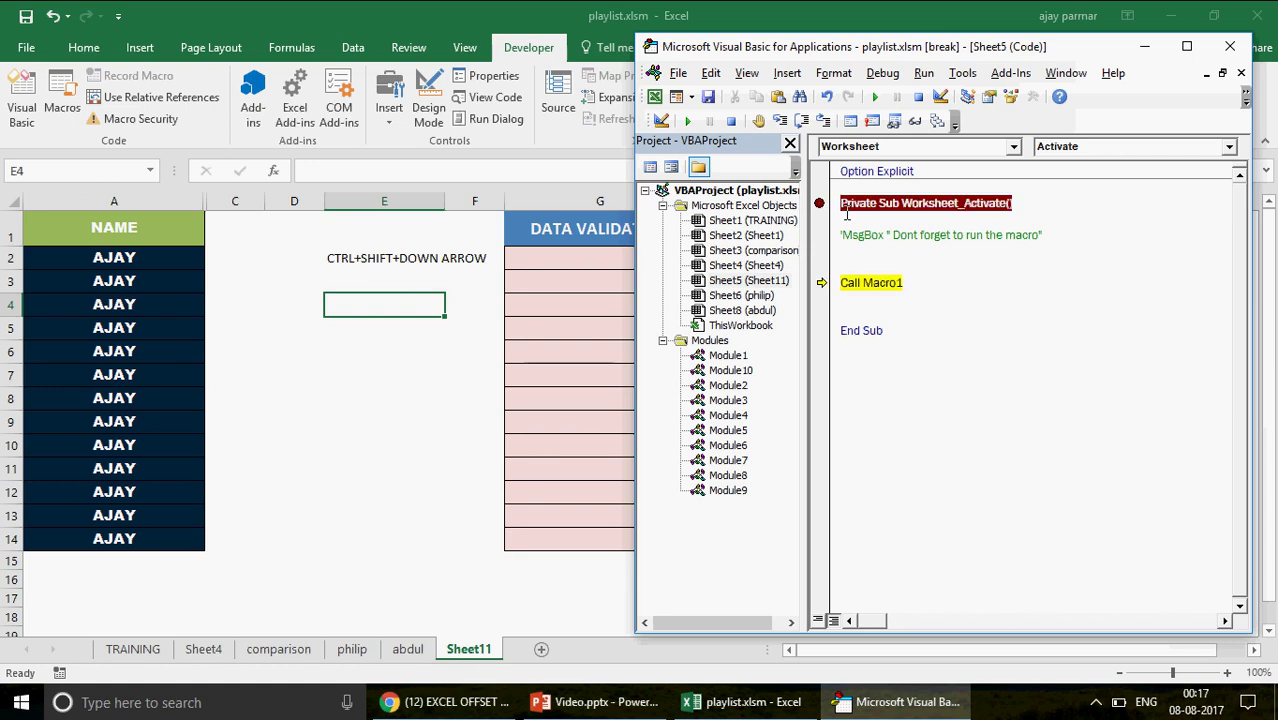
{"action": "key", "text": "F8"}
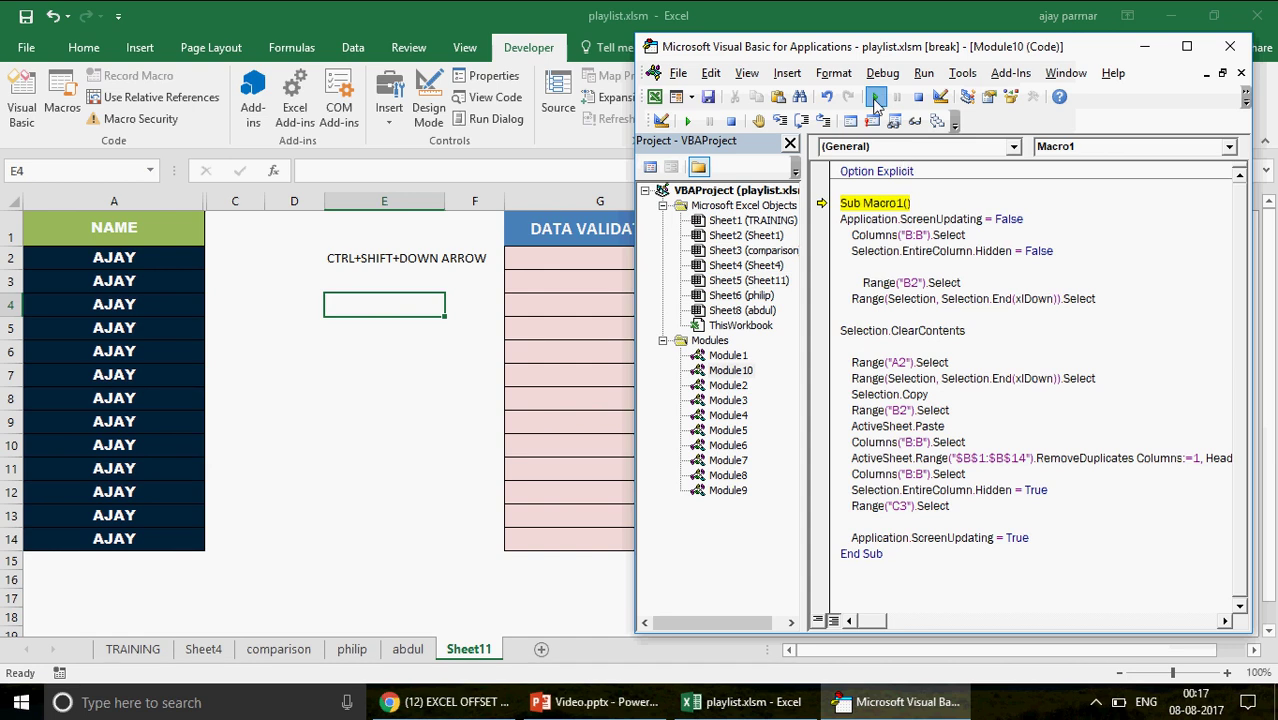
{"action": "left_click", "coordinate": [876, 97]}
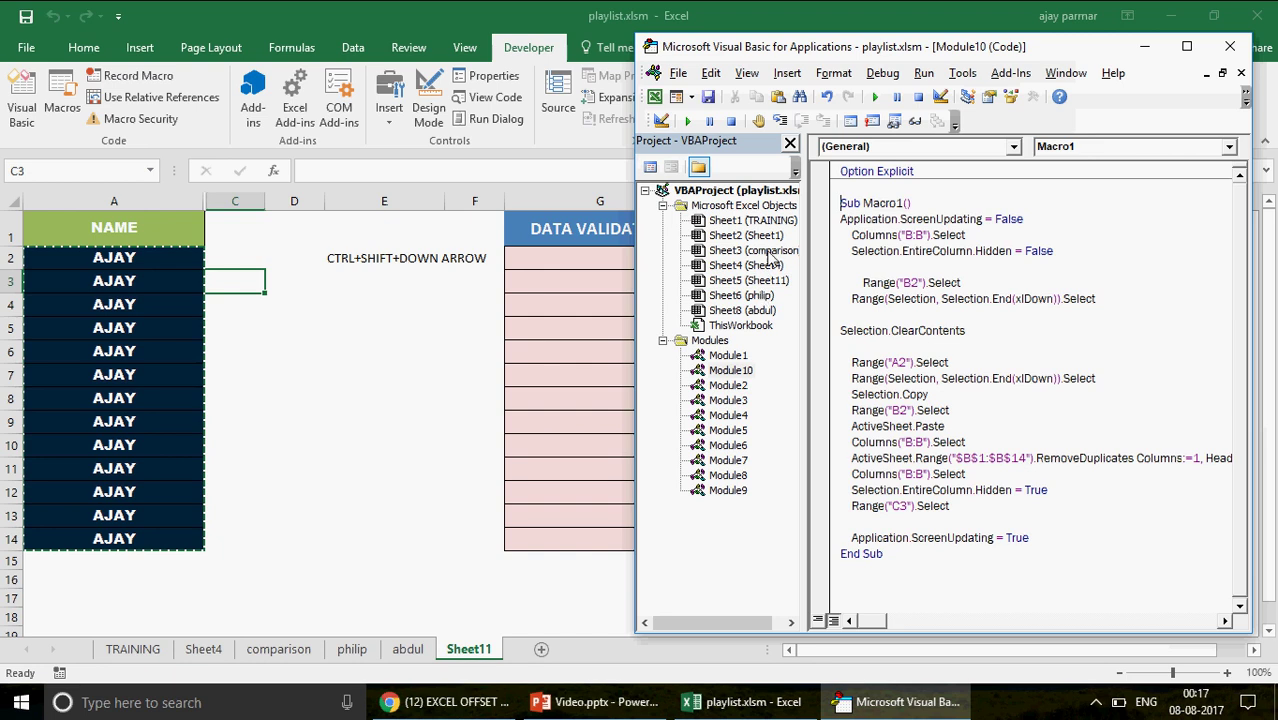
Step: Remove the breakpoint from Worksheet_Activate and trigger the event by leaving and reopening Sheet11
{"action": "double_click", "coordinate": [757, 283]}
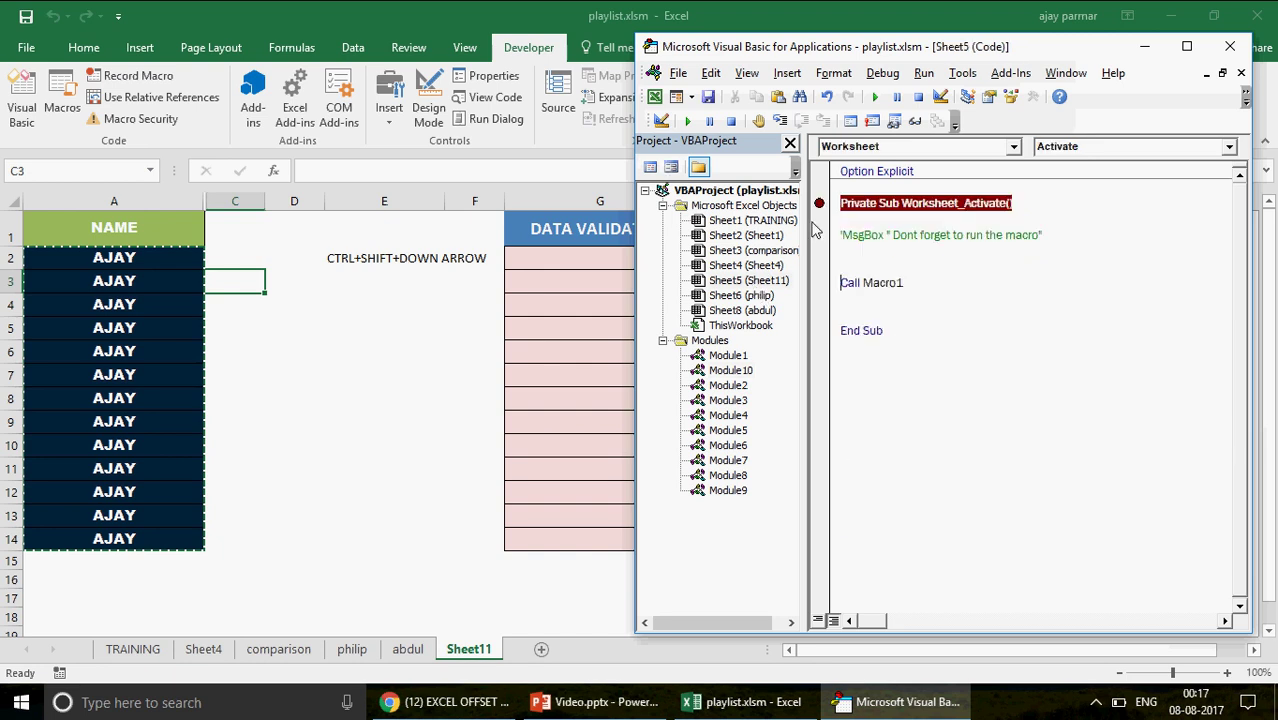
{"action": "left_click", "coordinate": [817, 205]}
{"action": "left_click", "coordinate": [384, 423]}
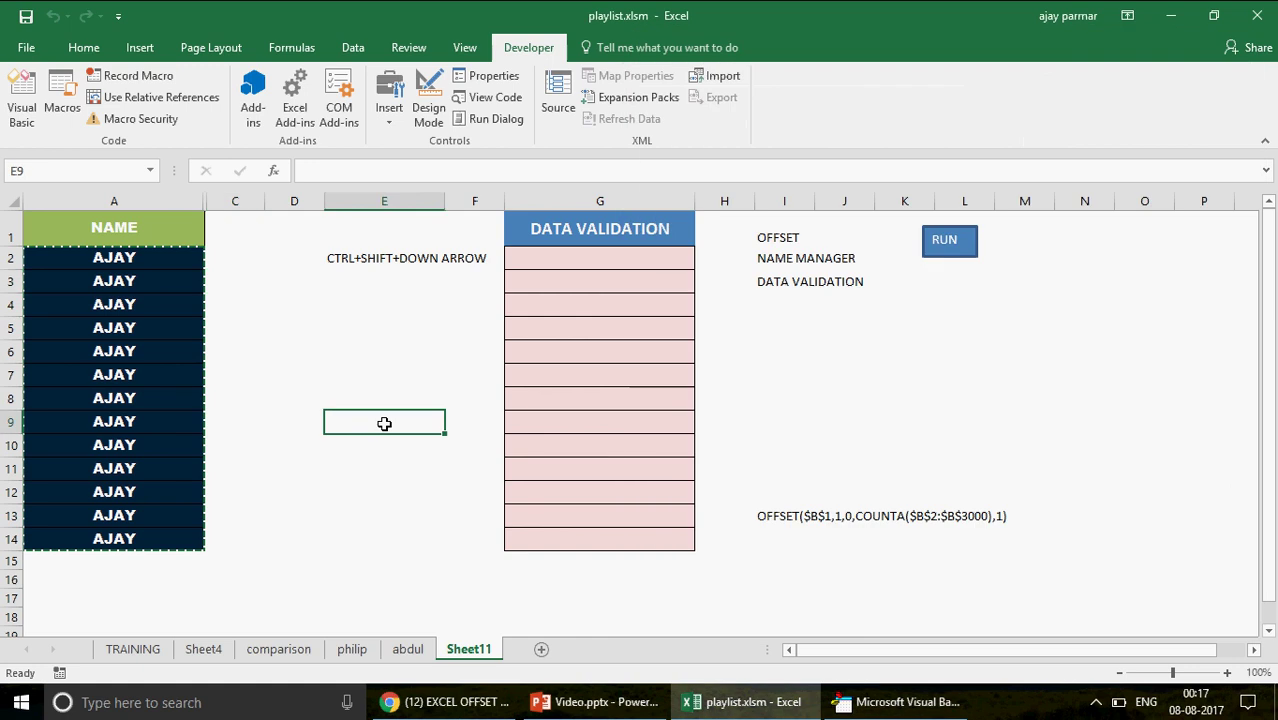
{"action": "left_click", "coordinate": [400, 649]}
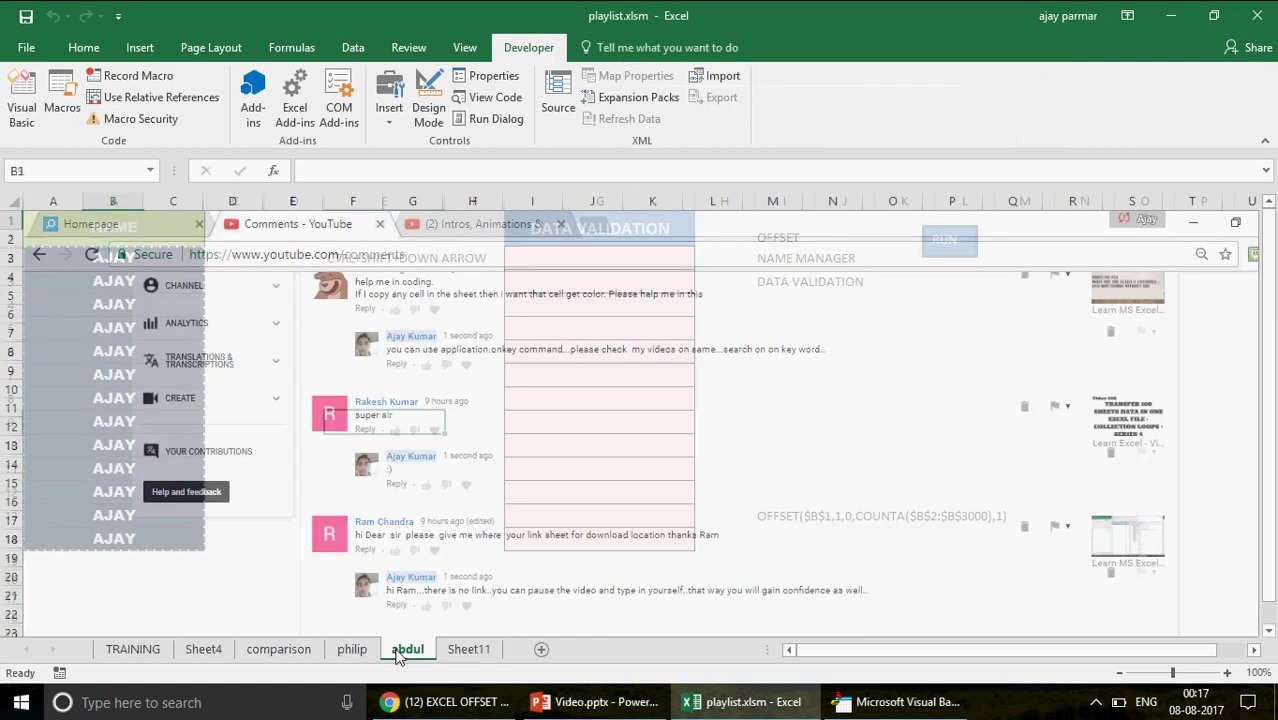
{"action": "left_click", "coordinate": [470, 649]}
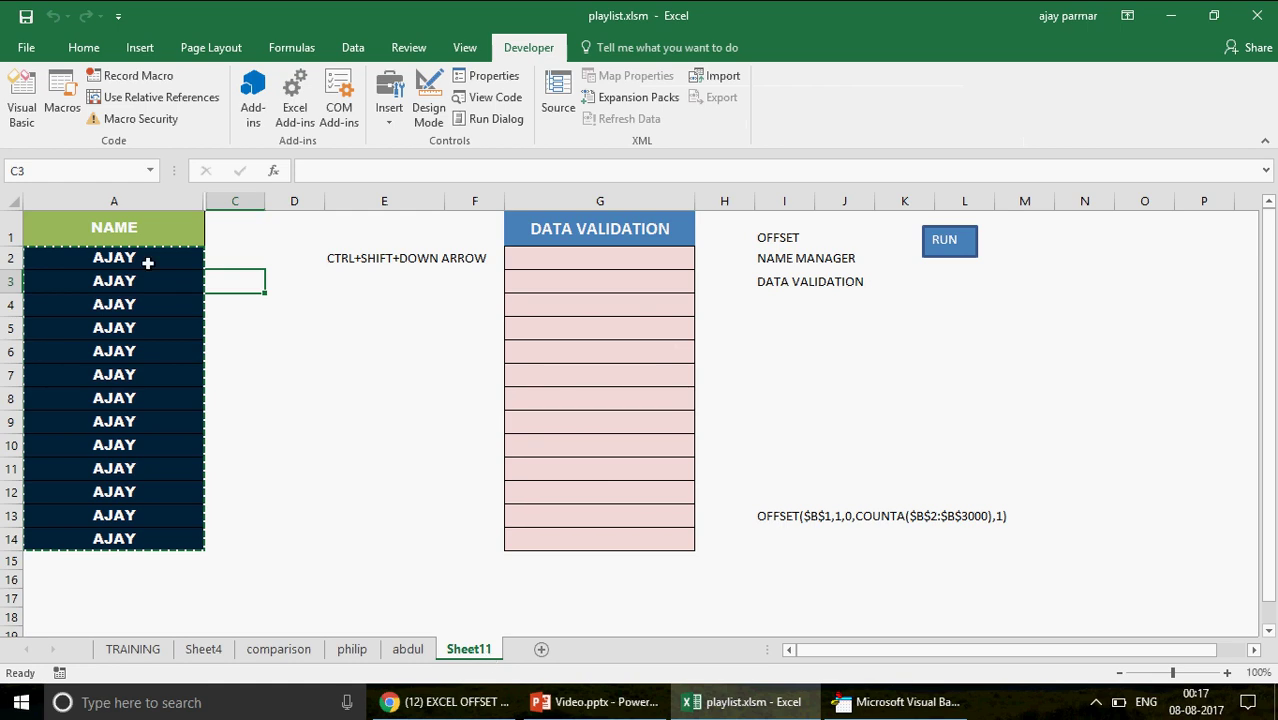
Step: Enter 33 in A4, 66 in A7 and coca cola in A10 of the NAME column
{"action": "key", "text": "Left"}
{"action": "key", "text": "Down"}
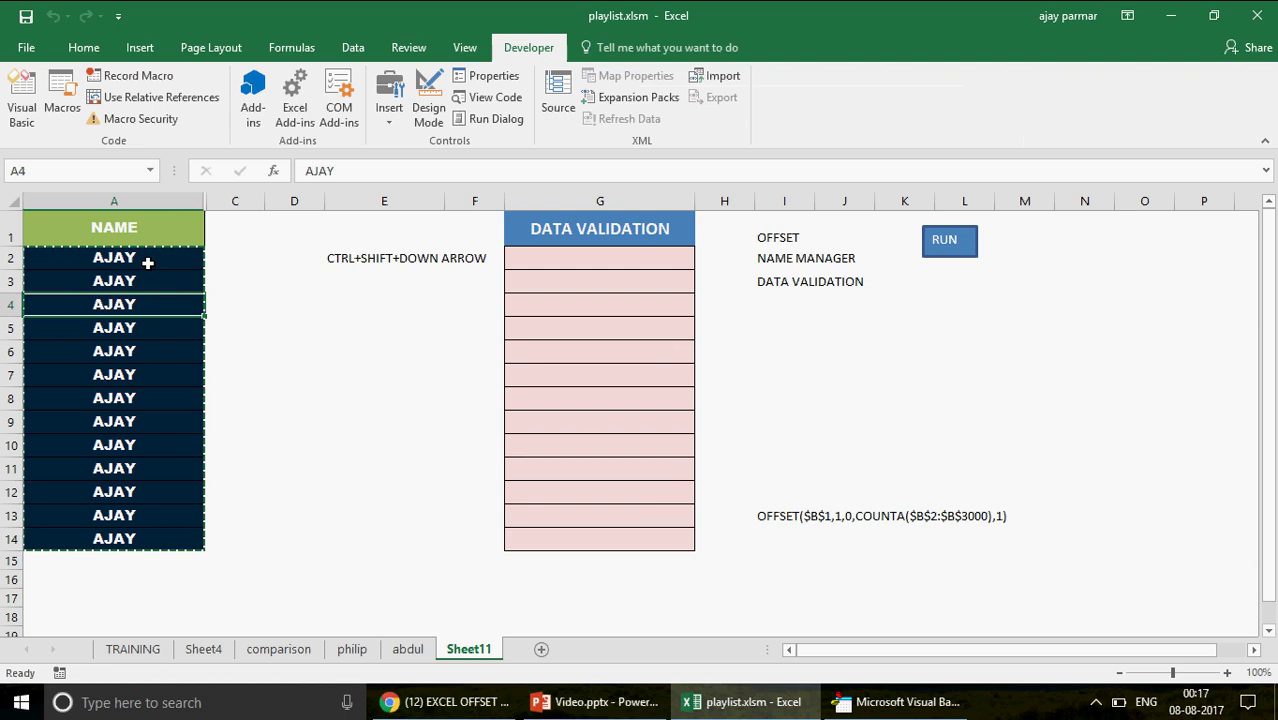
{"action": "type", "text": "33"}
{"action": "key", "text": "Return"}
{"action": "key", "text": "Down"}
{"action": "key", "text": "Down"}
{"action": "type", "text": "66"}
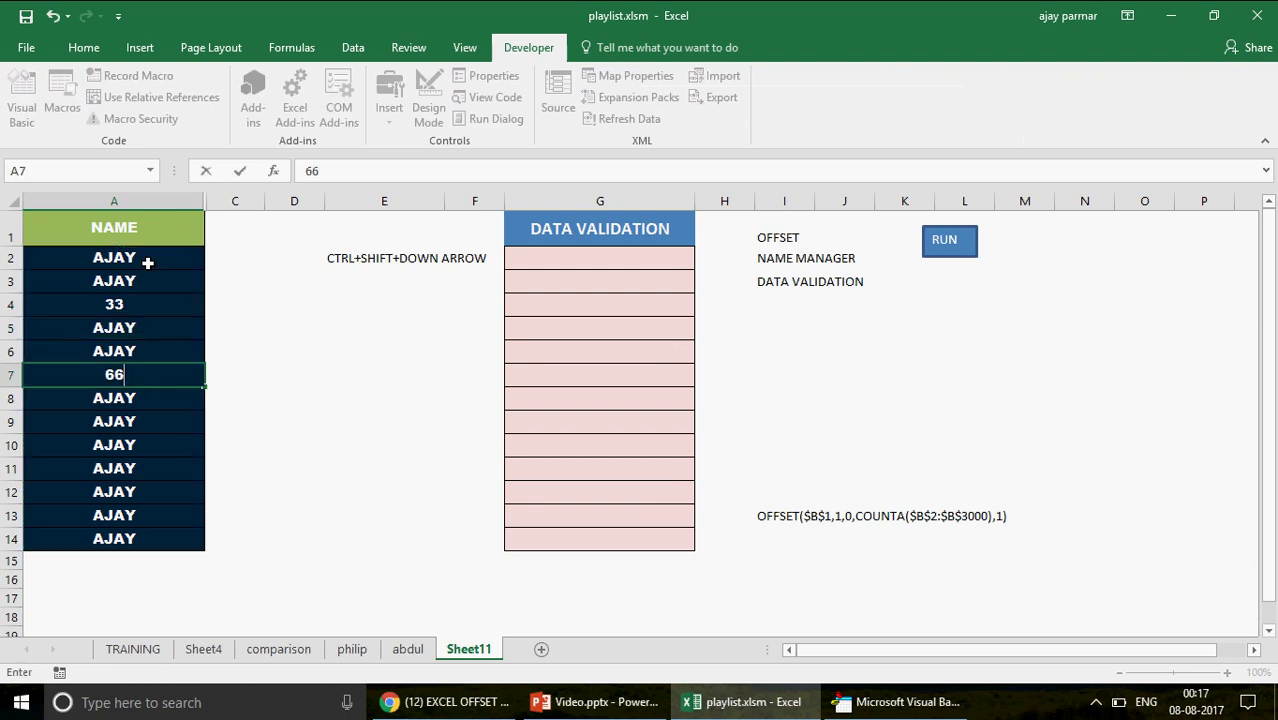
{"action": "key", "text": "Return"}
{"action": "key", "text": "Down"}
{"action": "key", "text": "Down"}
{"action": "type", "text": "coca cola"}
{"action": "key", "text": "Return"}
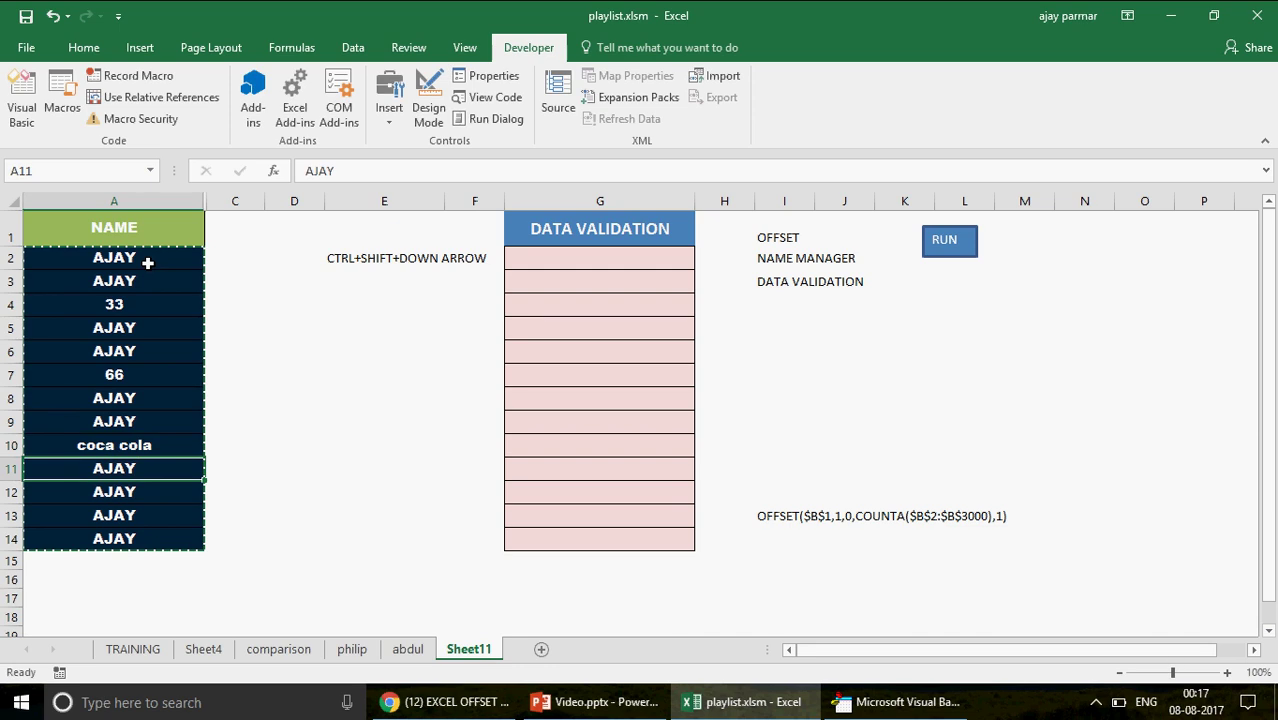
Step: Reactivate Sheet11 from another sheet and check the entries of the drop-down list in cell G2
{"action": "left_click", "coordinate": [346, 651]}
{"action": "left_click", "coordinate": [470, 652]}
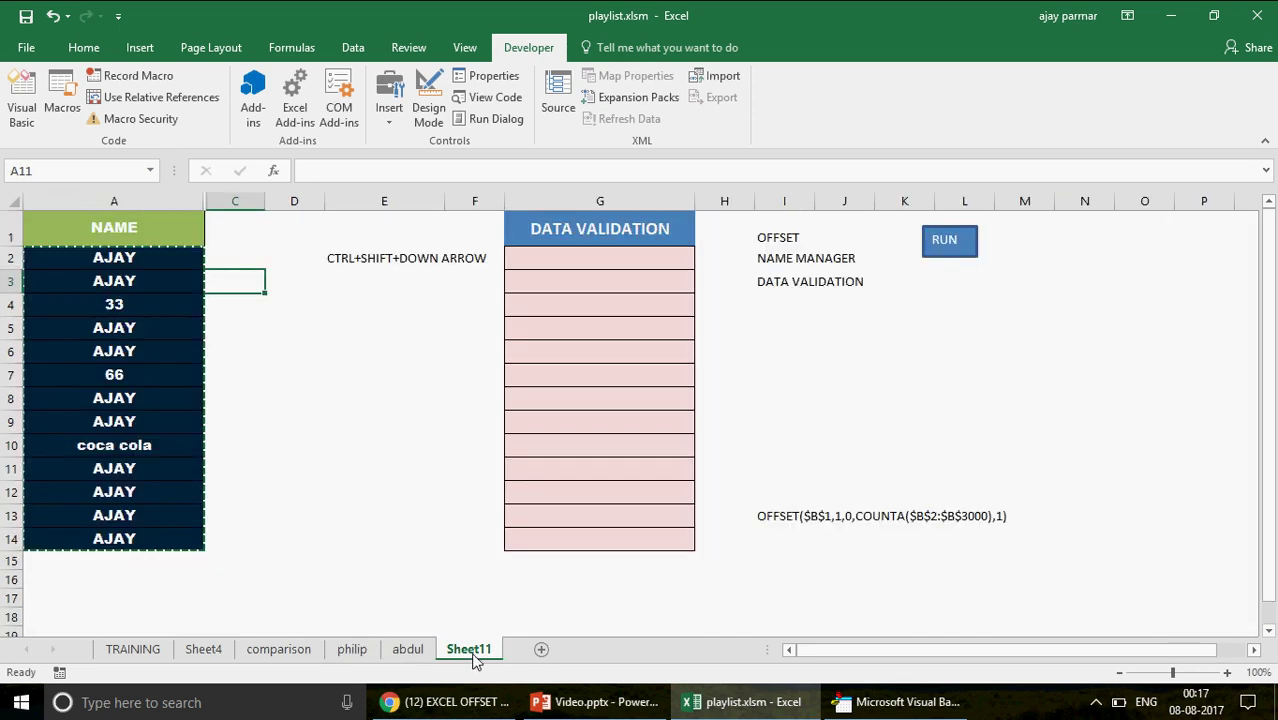
{"action": "left_click", "coordinate": [657, 258]}
{"action": "left_click", "coordinate": [703, 261]}
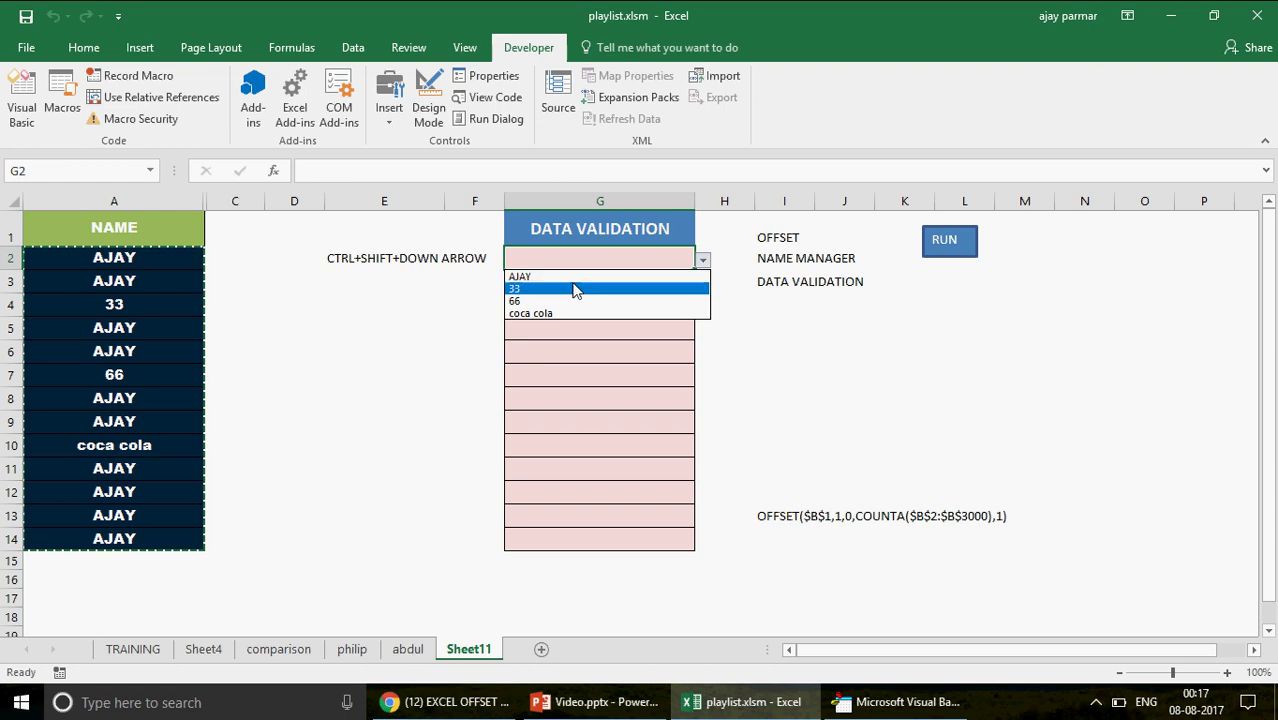
{"action": "left_click", "coordinate": [578, 232]}
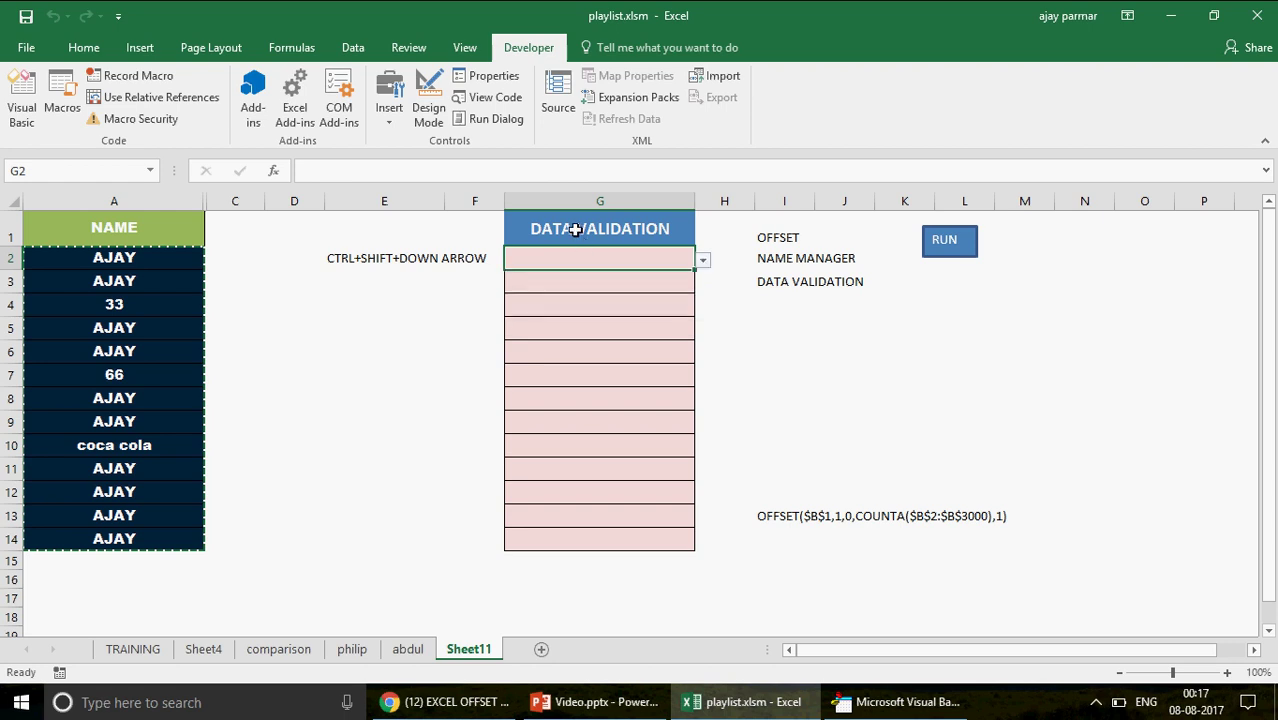